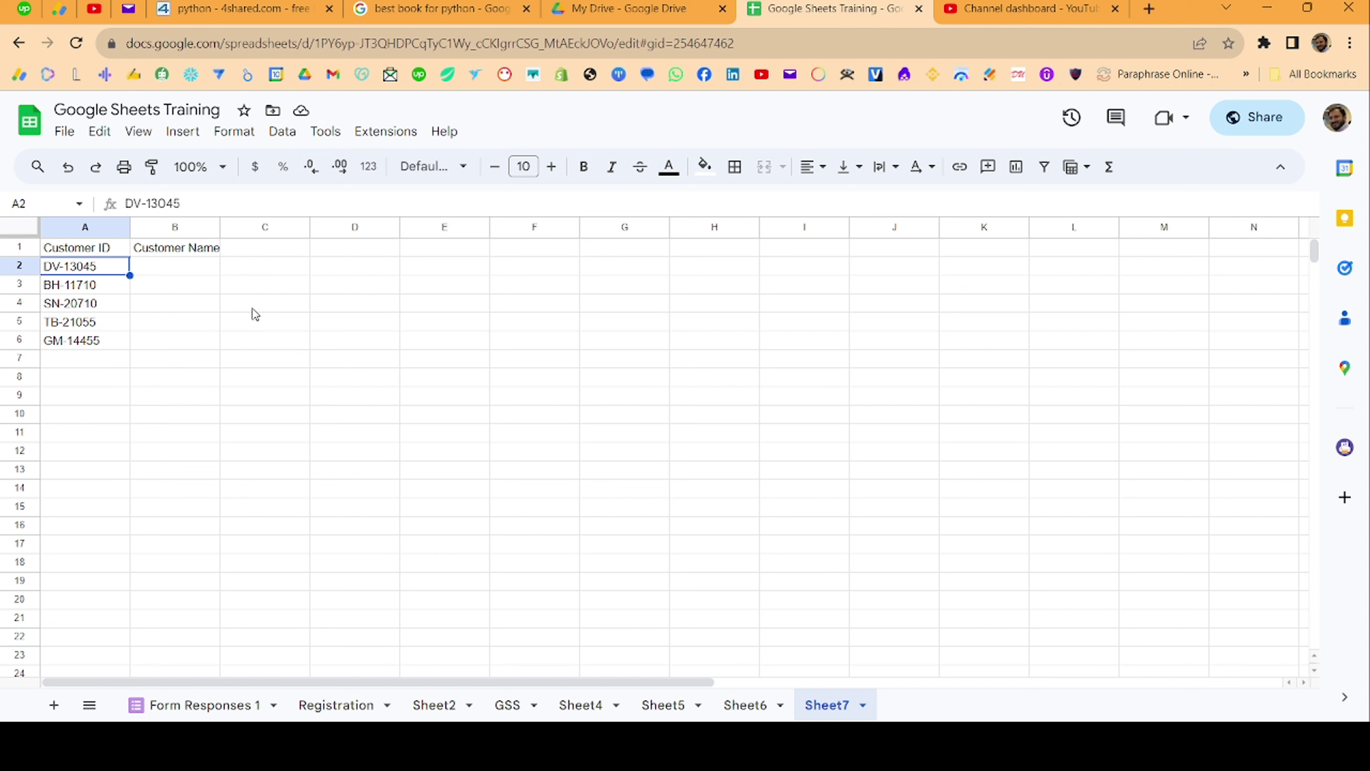
- Enter VLOOKUP, HLOOKUP and LOOKUP in cells A14 to A16 of Sheet7
click(104, 489)
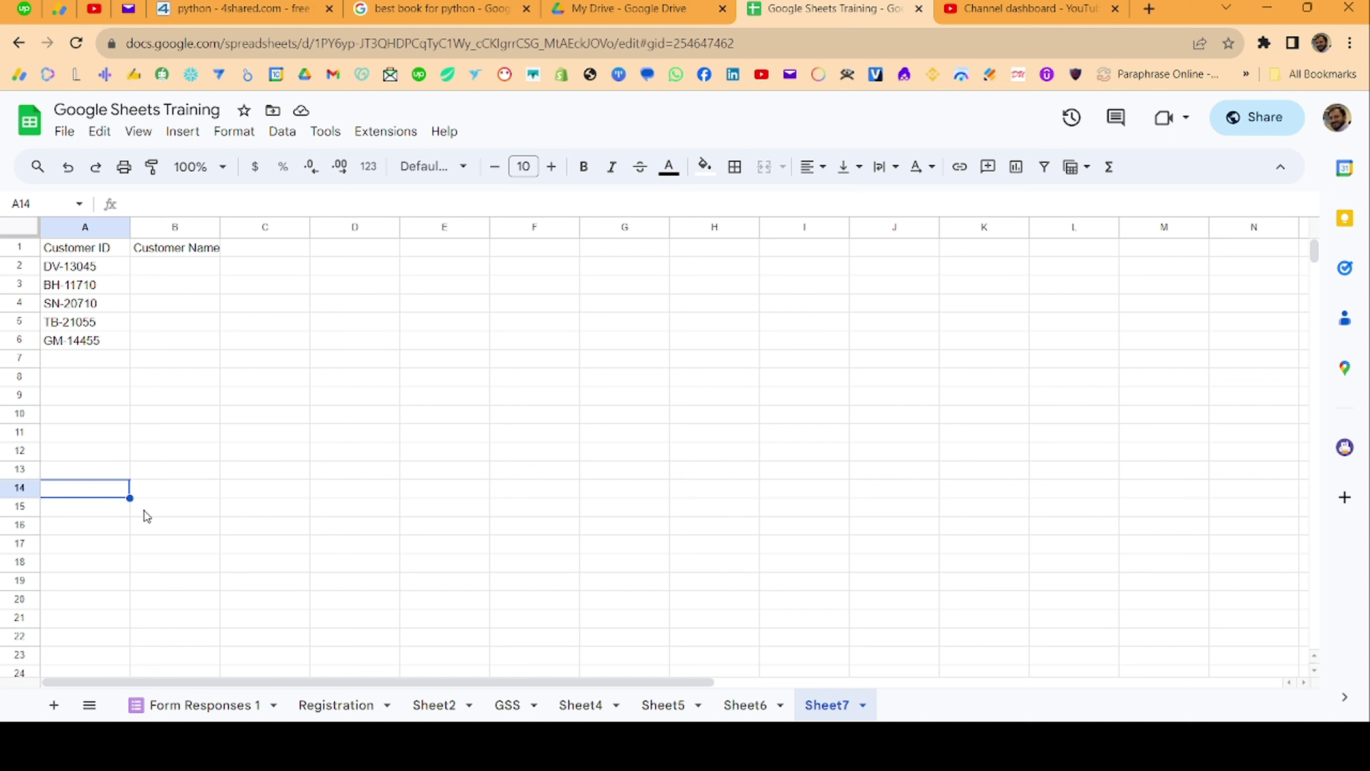
text(VO)
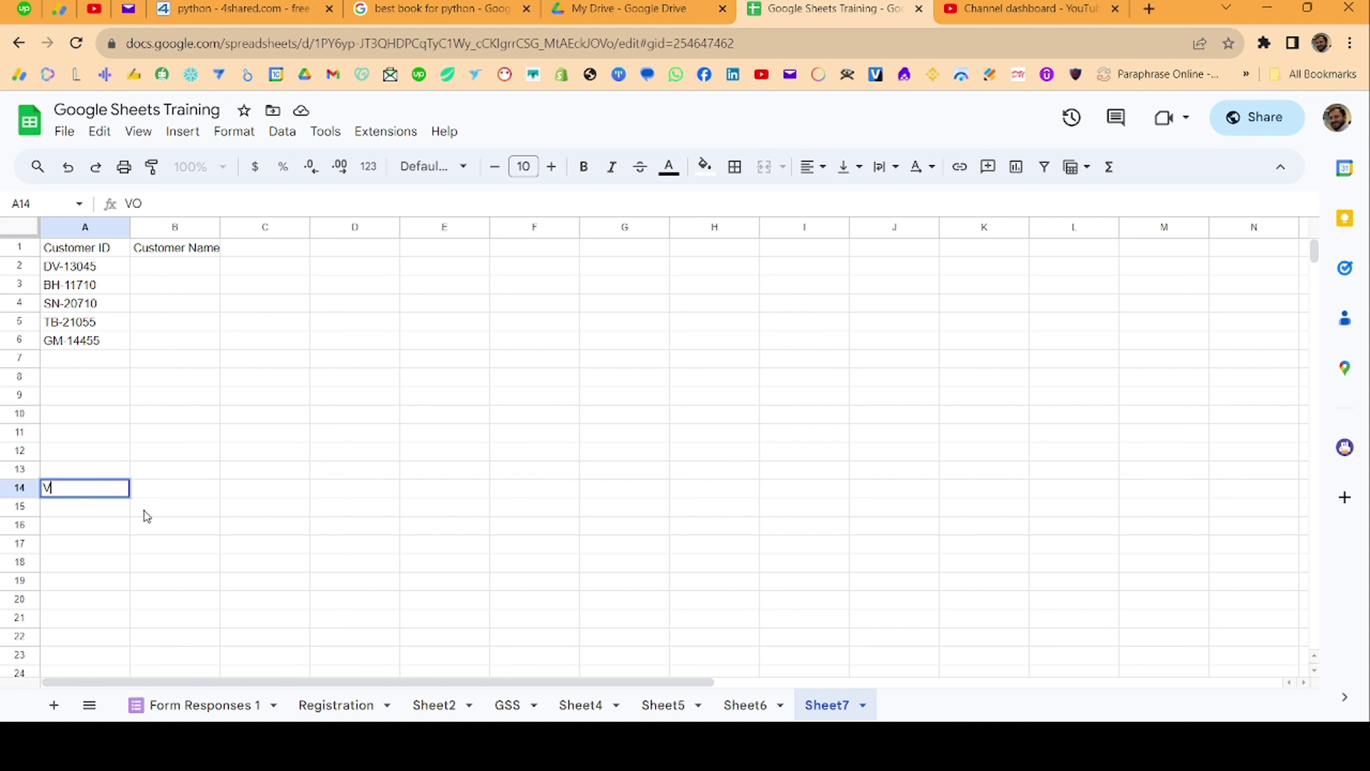
text(LOOKUP)
key(Return)
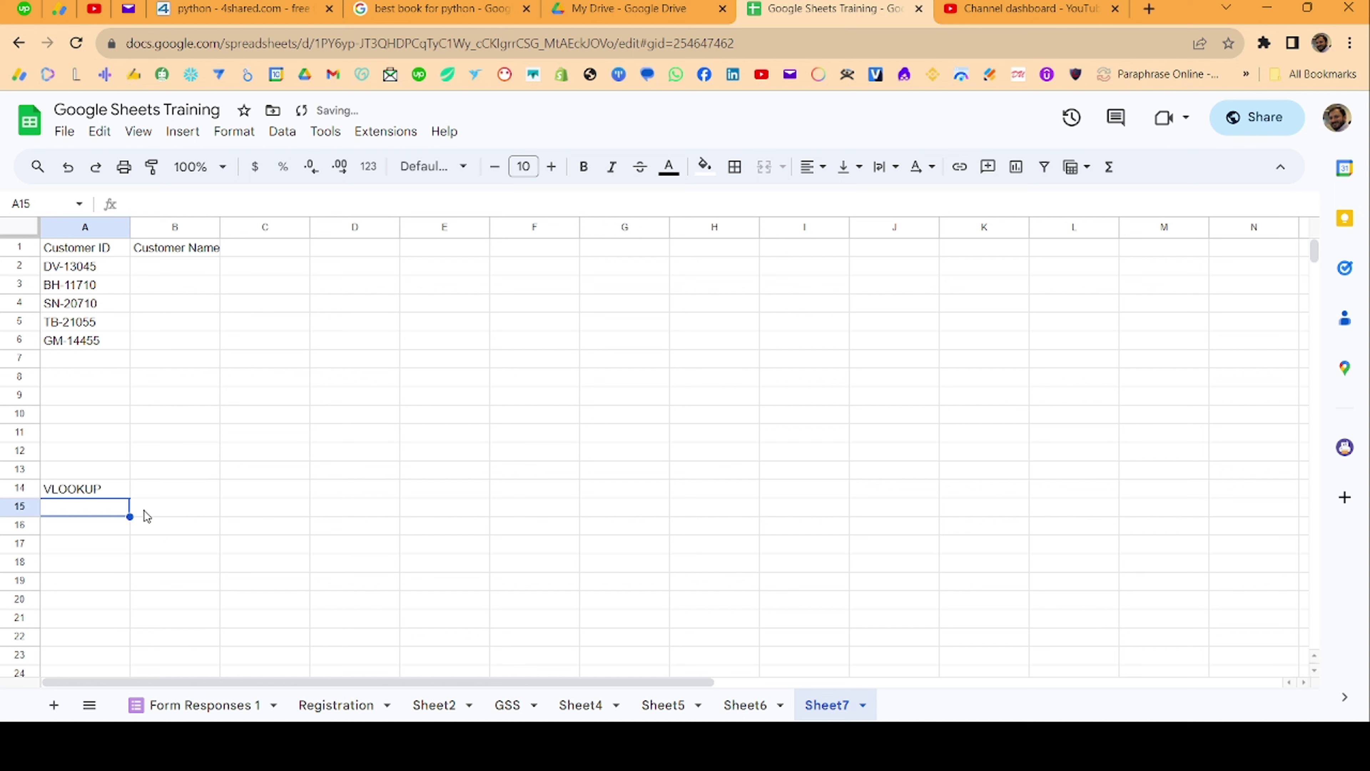
text(HLOOKU)
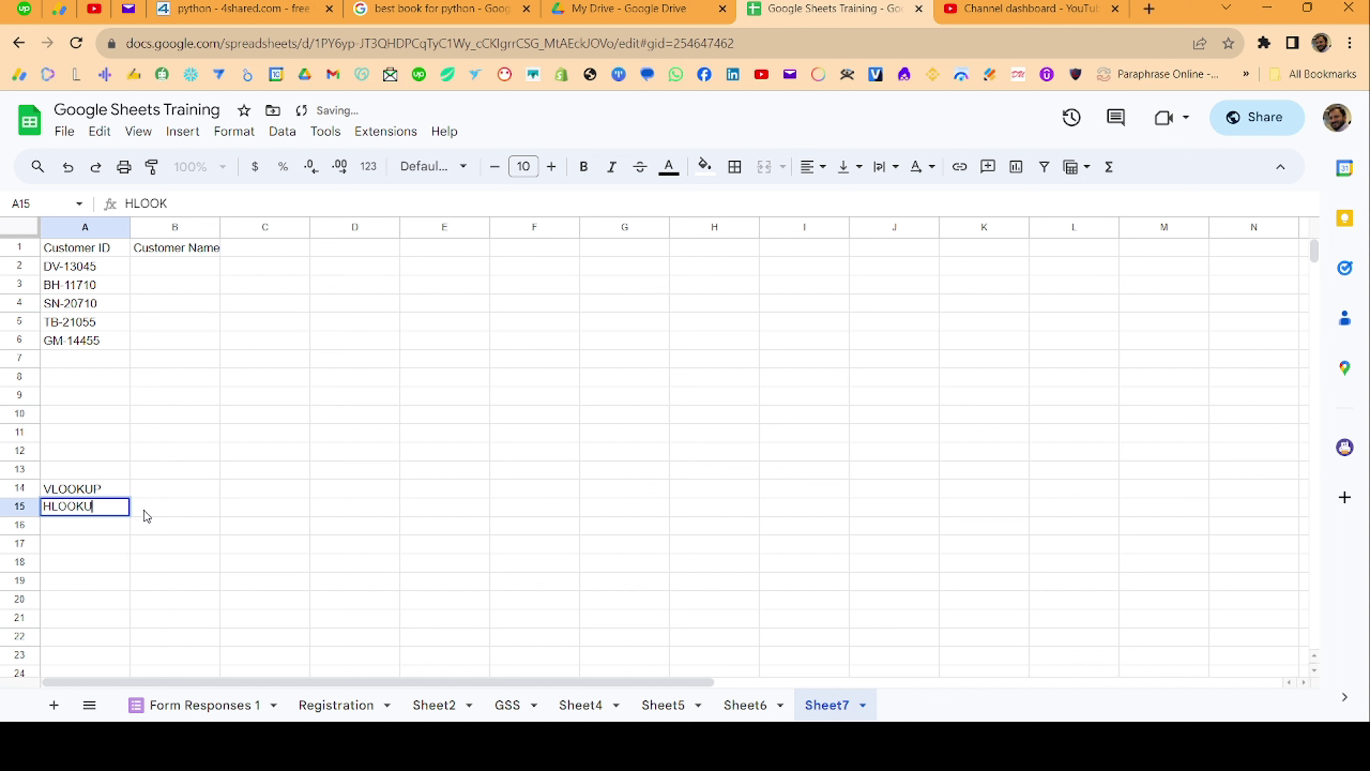
text(P)
key(Return)
text(L)
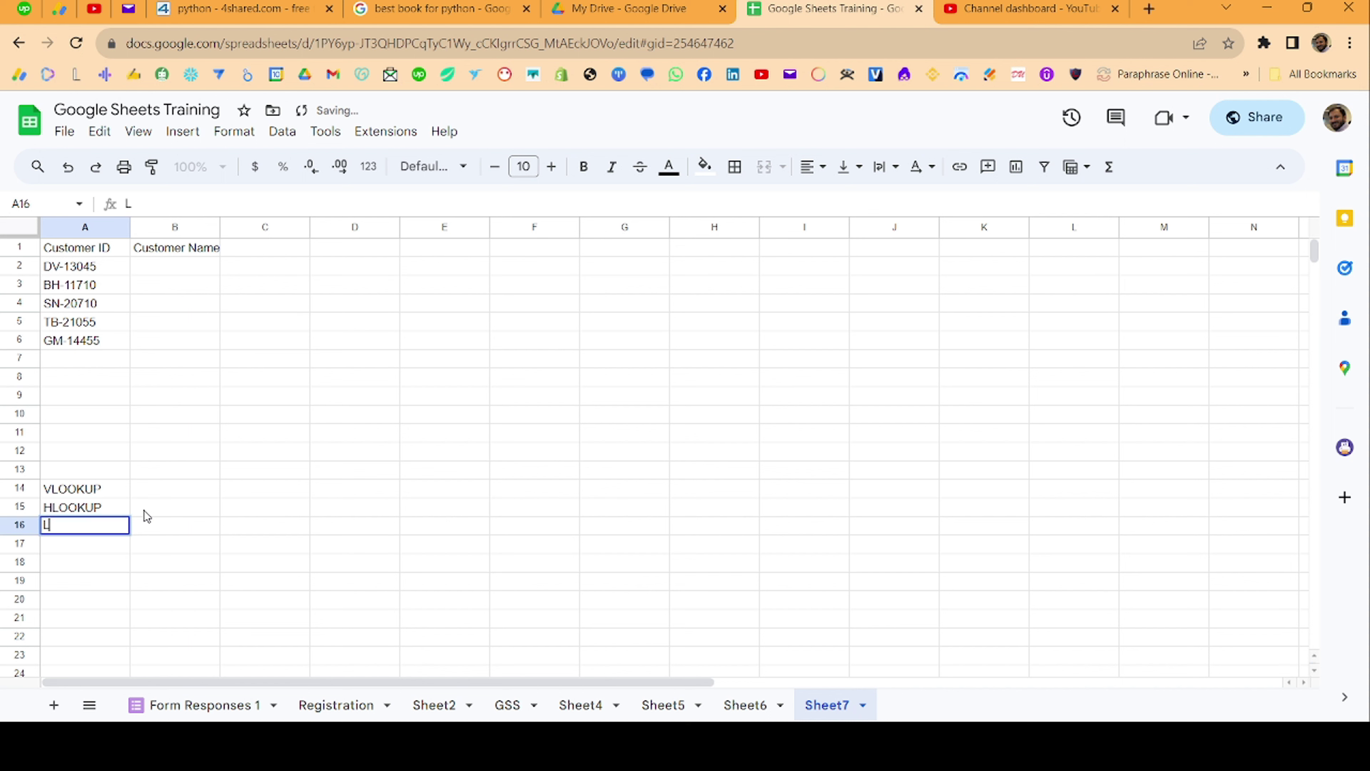
text(OOKUP)
key(Return)
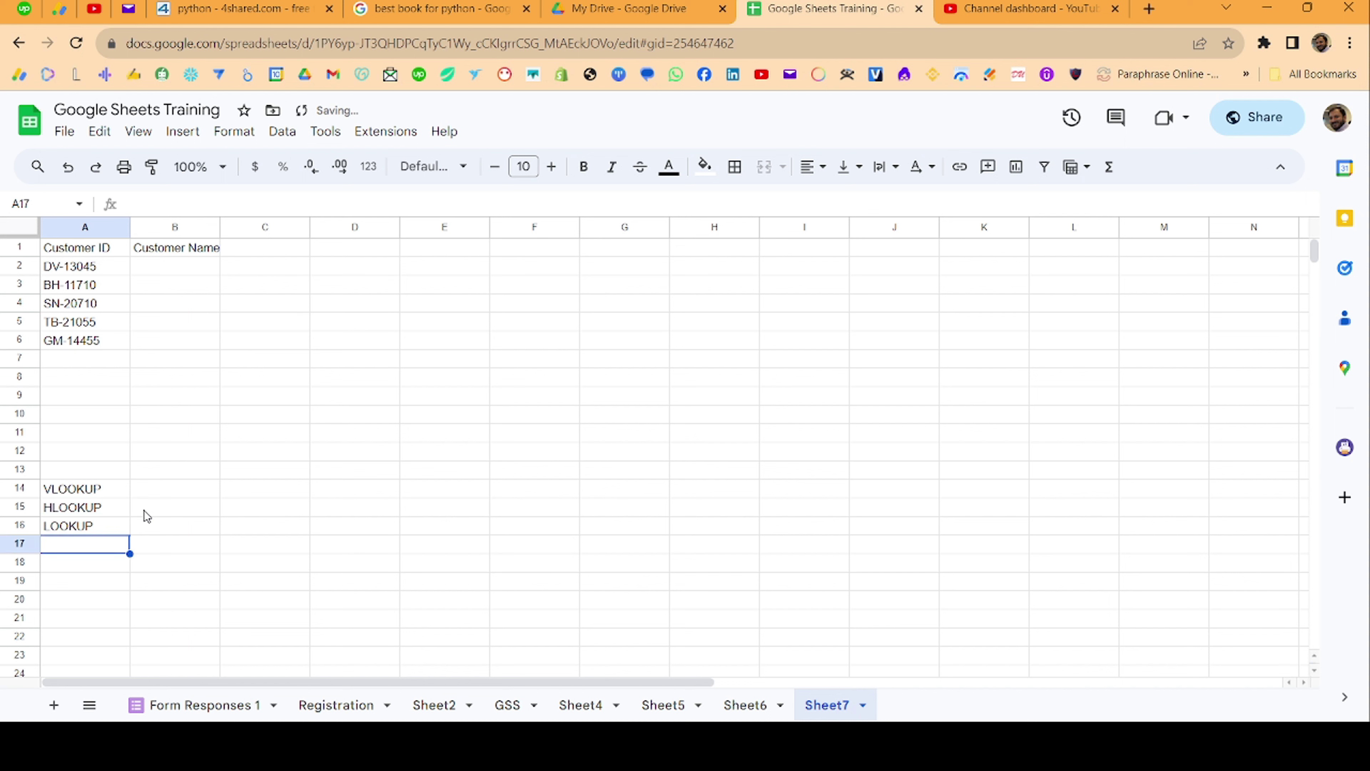
- Add INDEX and MATCH in A17 and A18, then return up the column
text(IND)
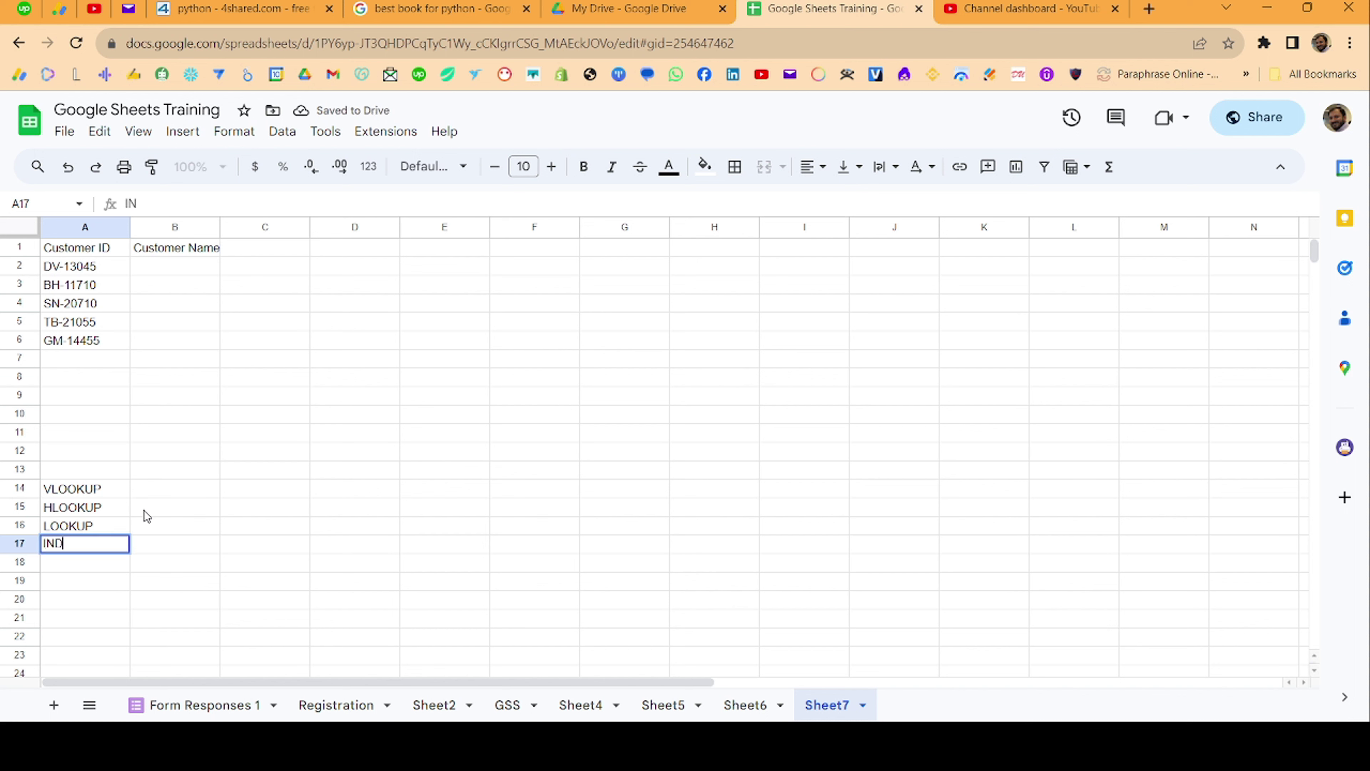
text(EX)
key(Return)
text(MATC)
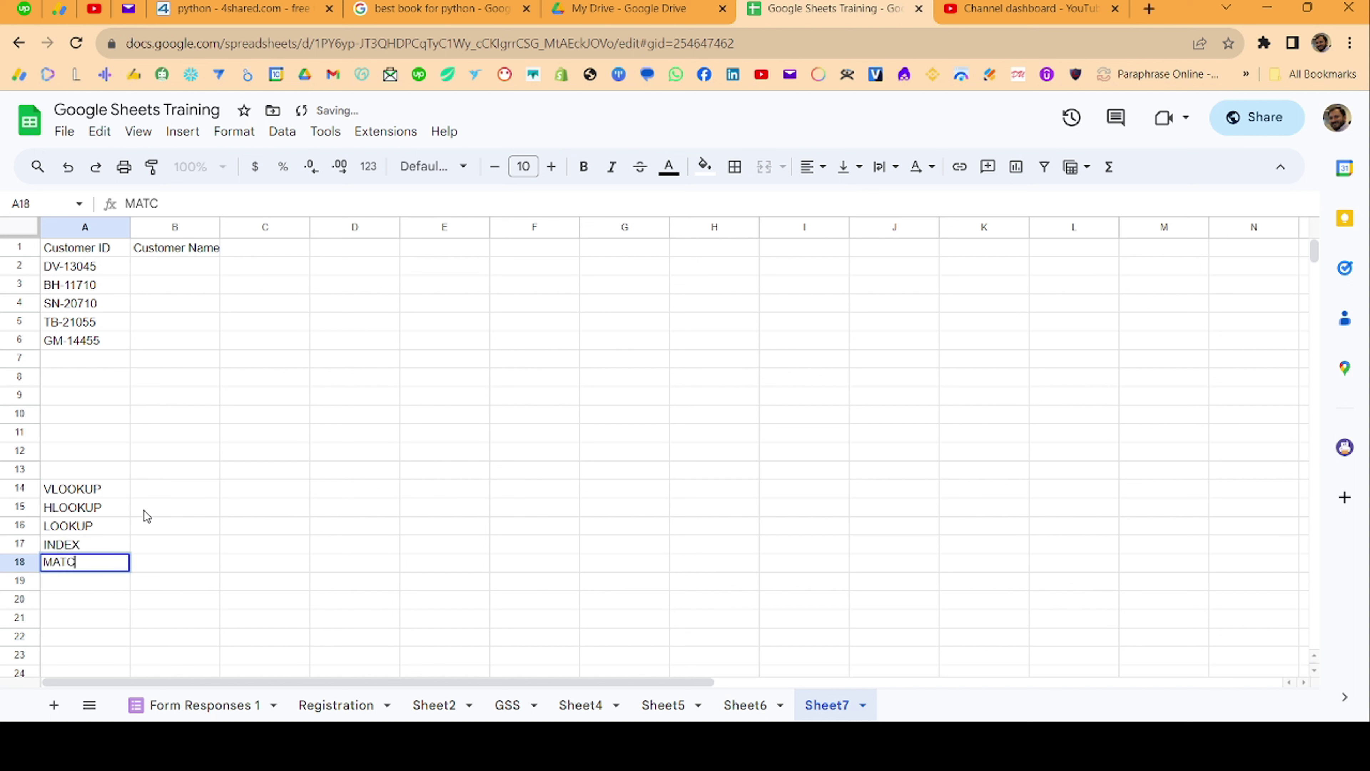
text(H)
key(Up)
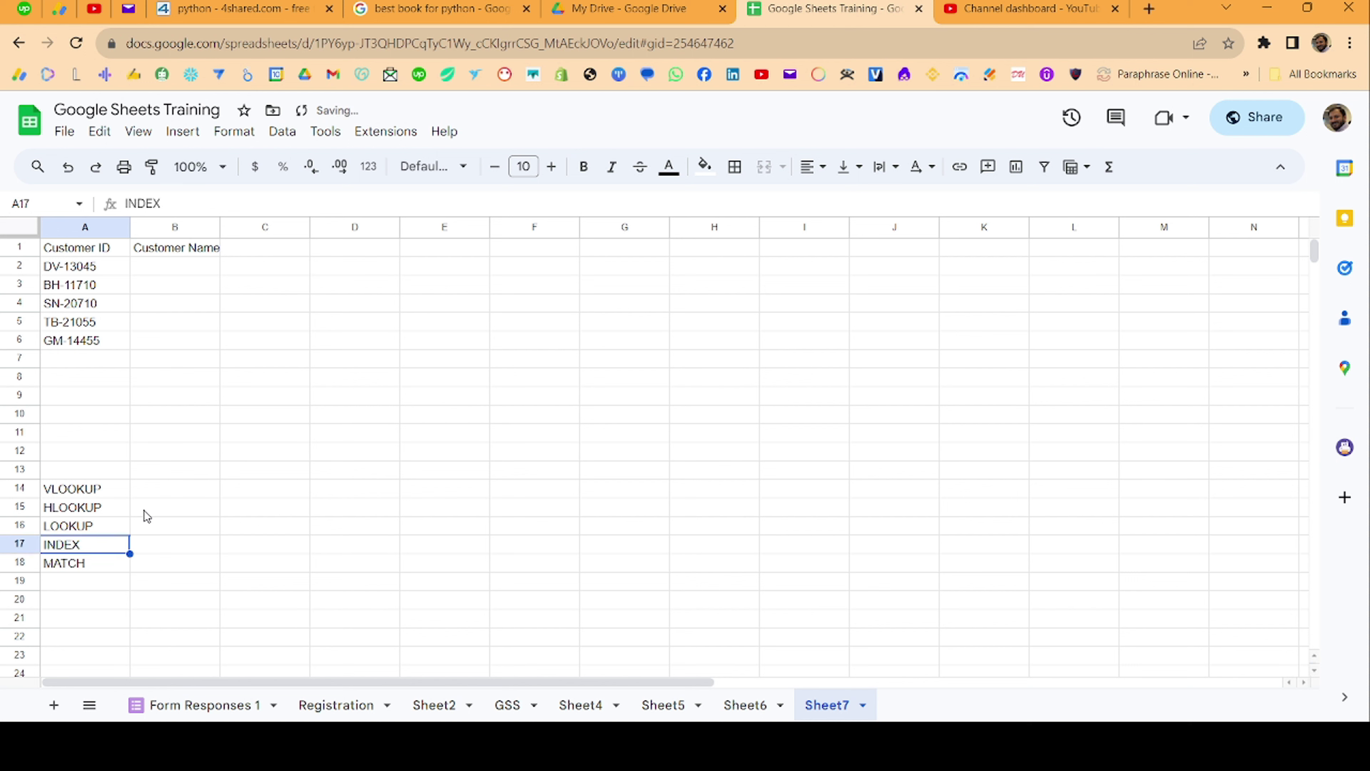
key(ctrl+Up)
key(ctrl+Up)
key(ctrl+Up)
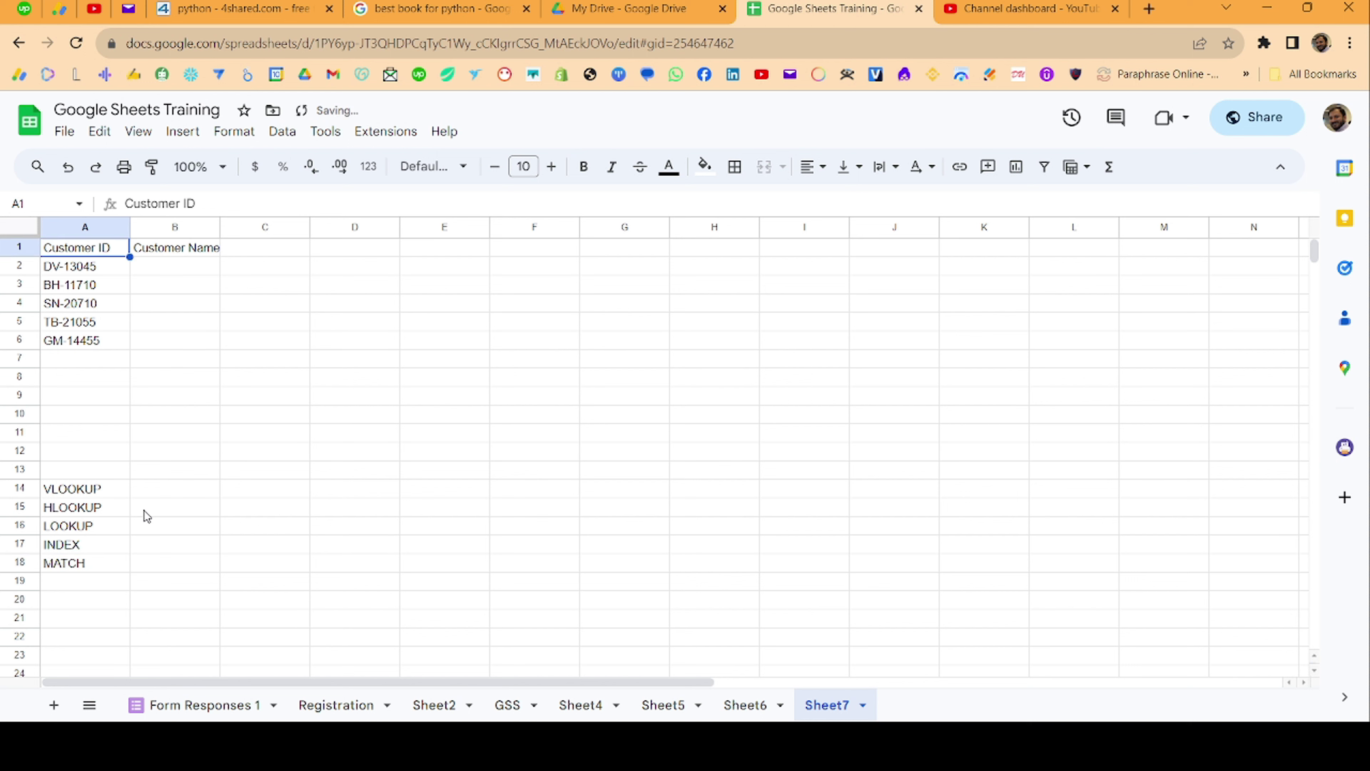
key(Right)
- Copy the first customer ID from A2 and switch to the GSS sheet
key(Left)
click(89, 263)
key(ctrl+c)
click(520, 707)
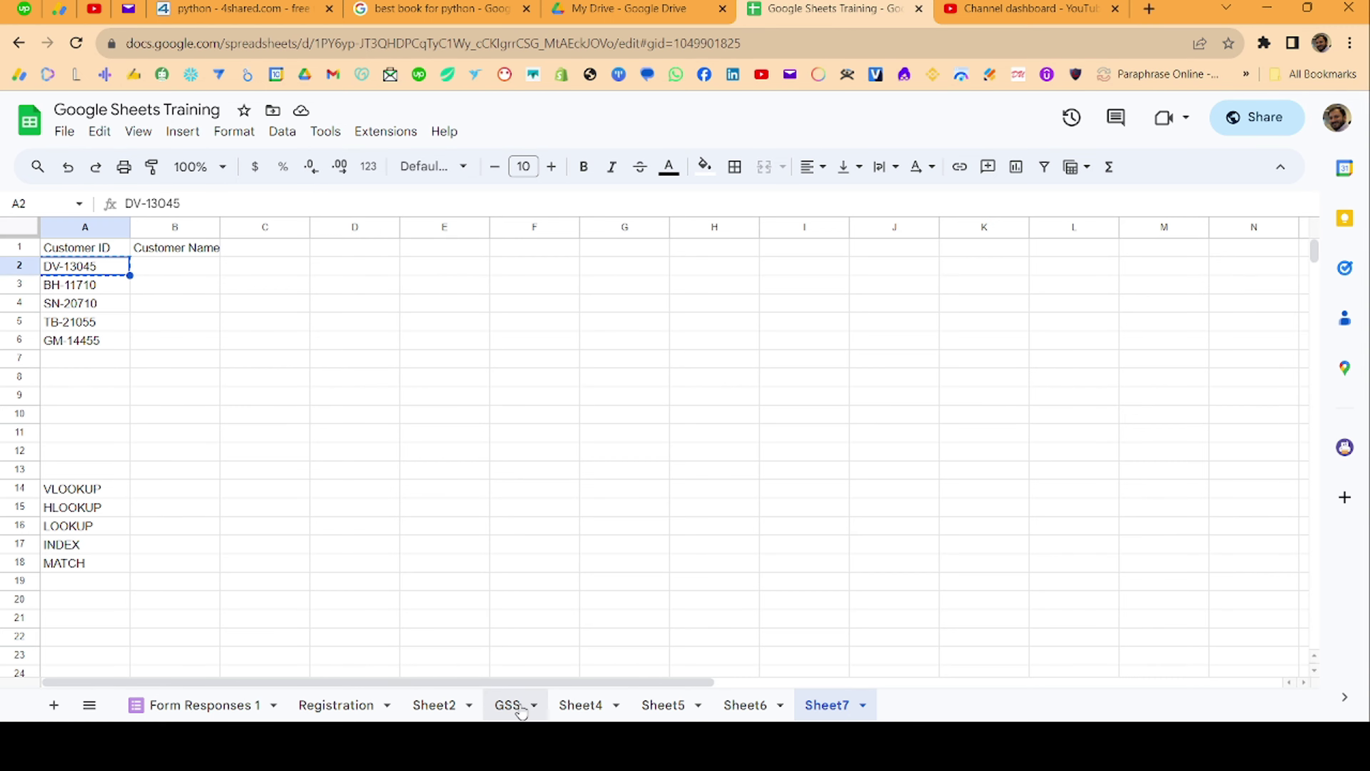
click(459, 289)
scroll(463, 306, up, 7)
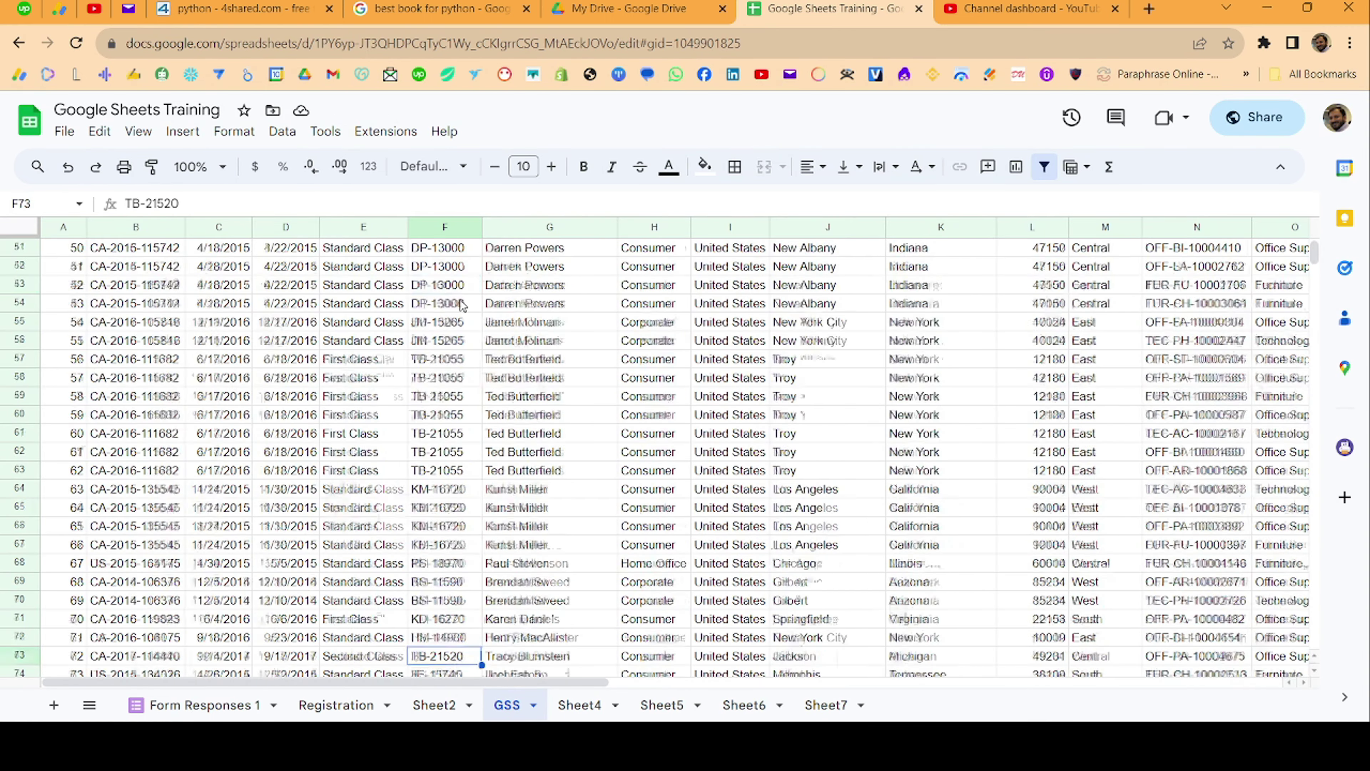
scroll(463, 306, up, 15)
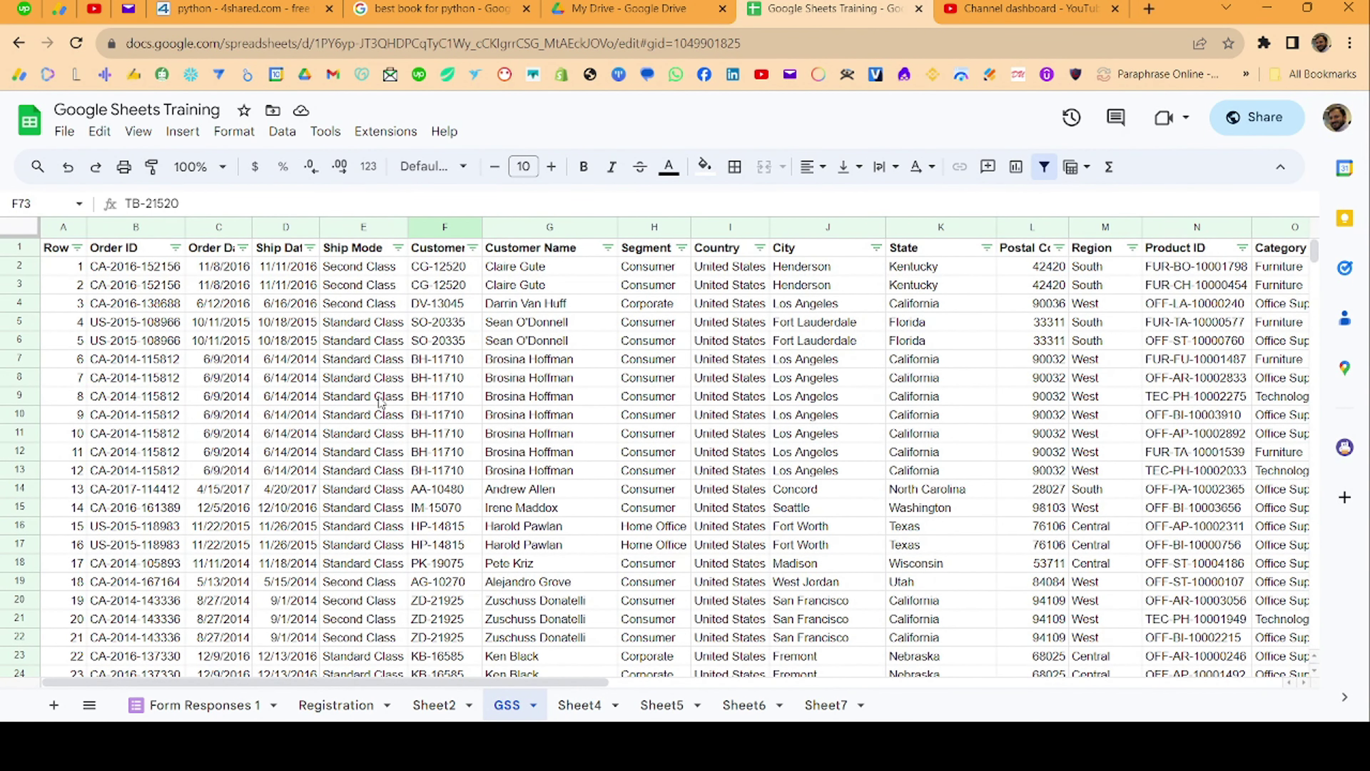
- Find the customer ID on the GSS sheet and copy the matching customer name
key(ctrl+f)
text(DV-13045)
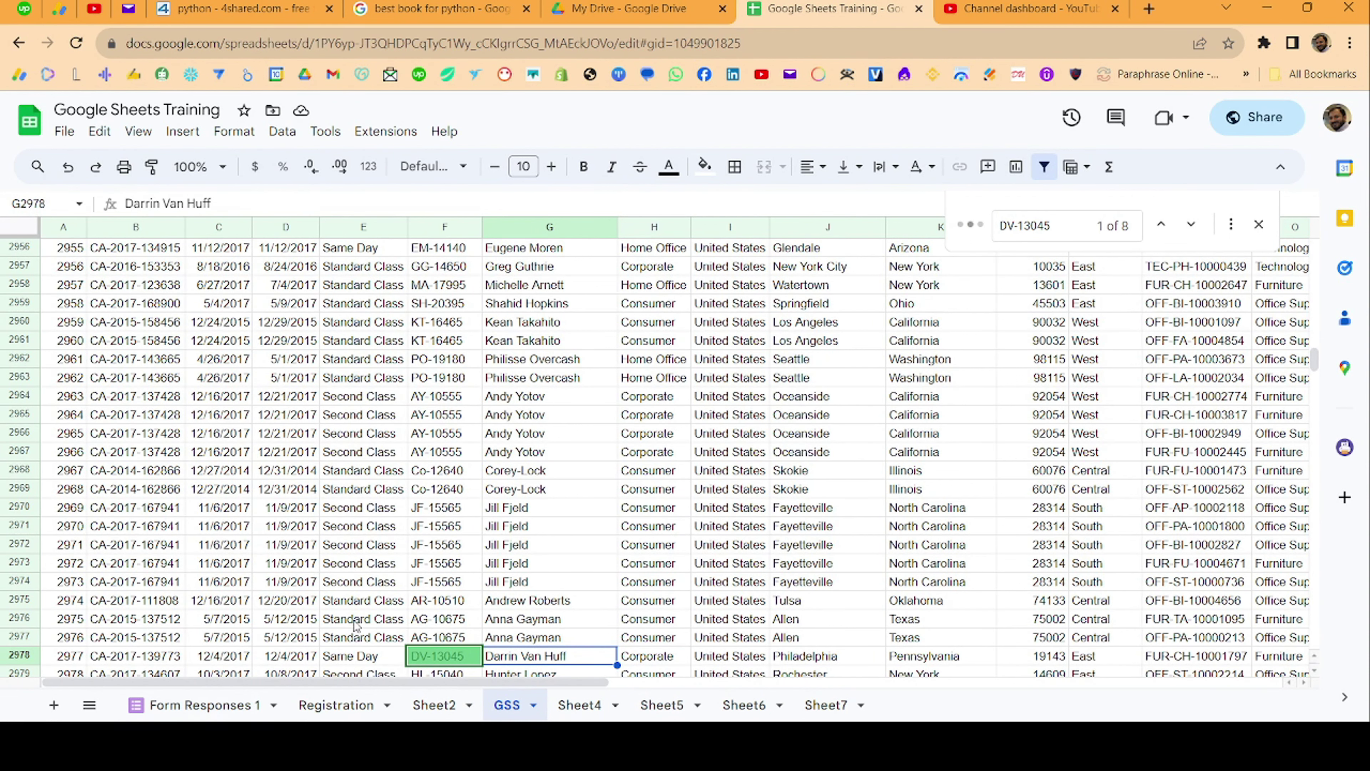
key(ctrl+c)
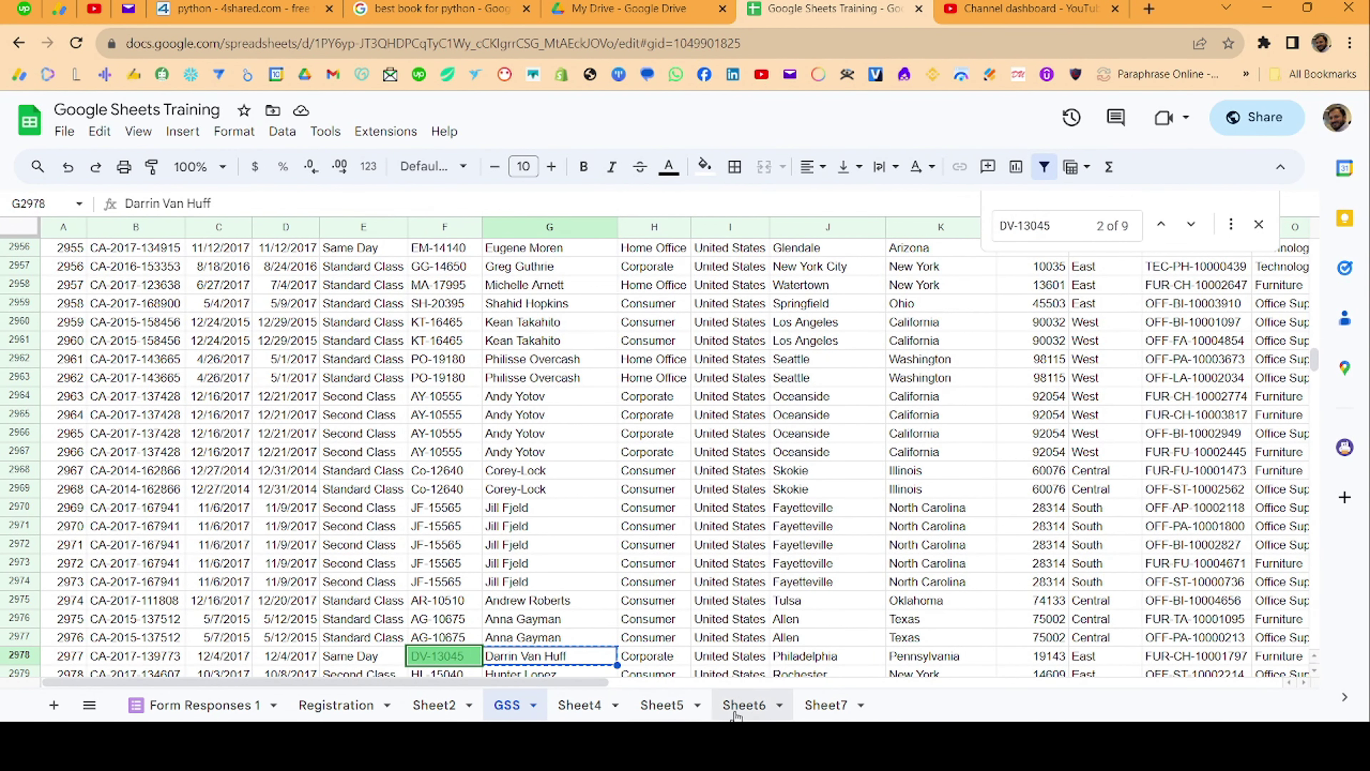
- Paste the customer name into B2 on Sheet7
click(825, 705)
click(173, 273)
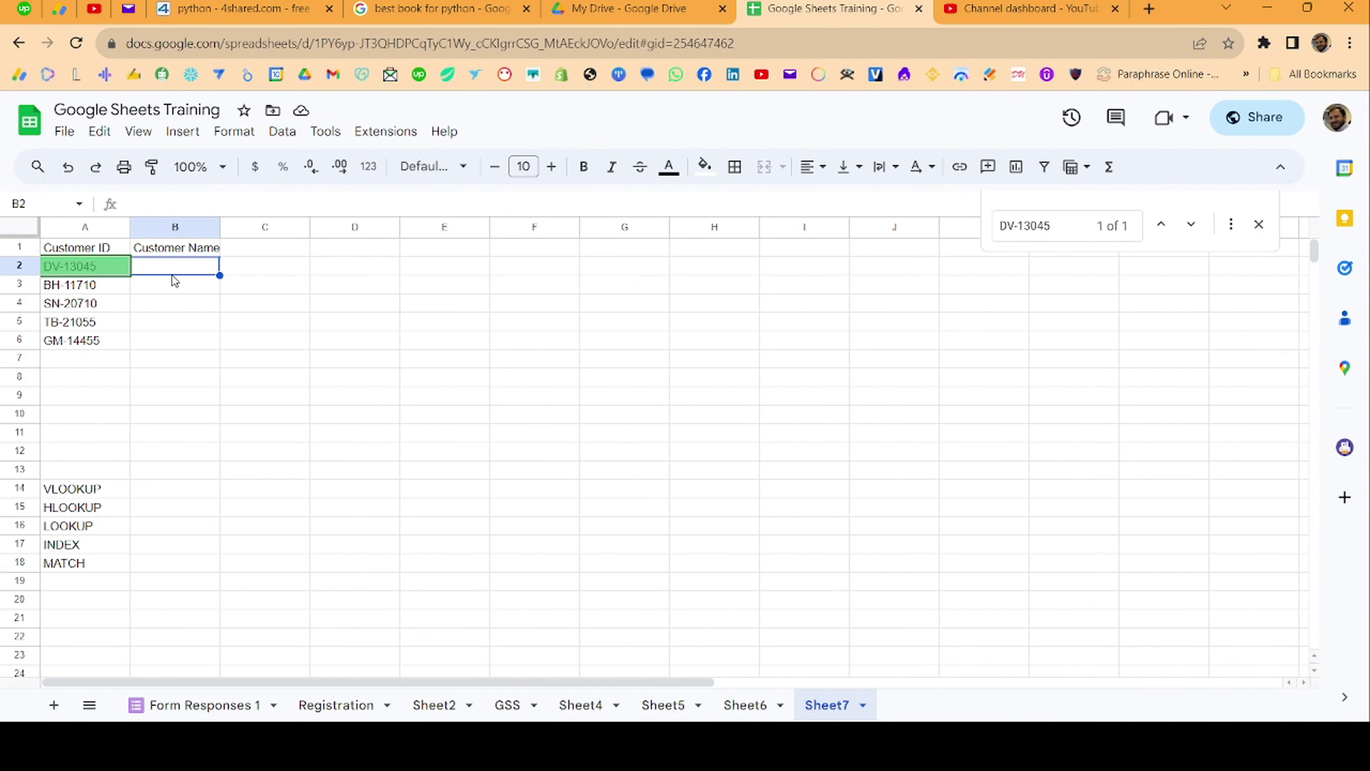
key(ctrl+v)
- Copy the second customer ID from A3 and search for it on the GSS sheet
click(74, 291)
key(ctrl+c)
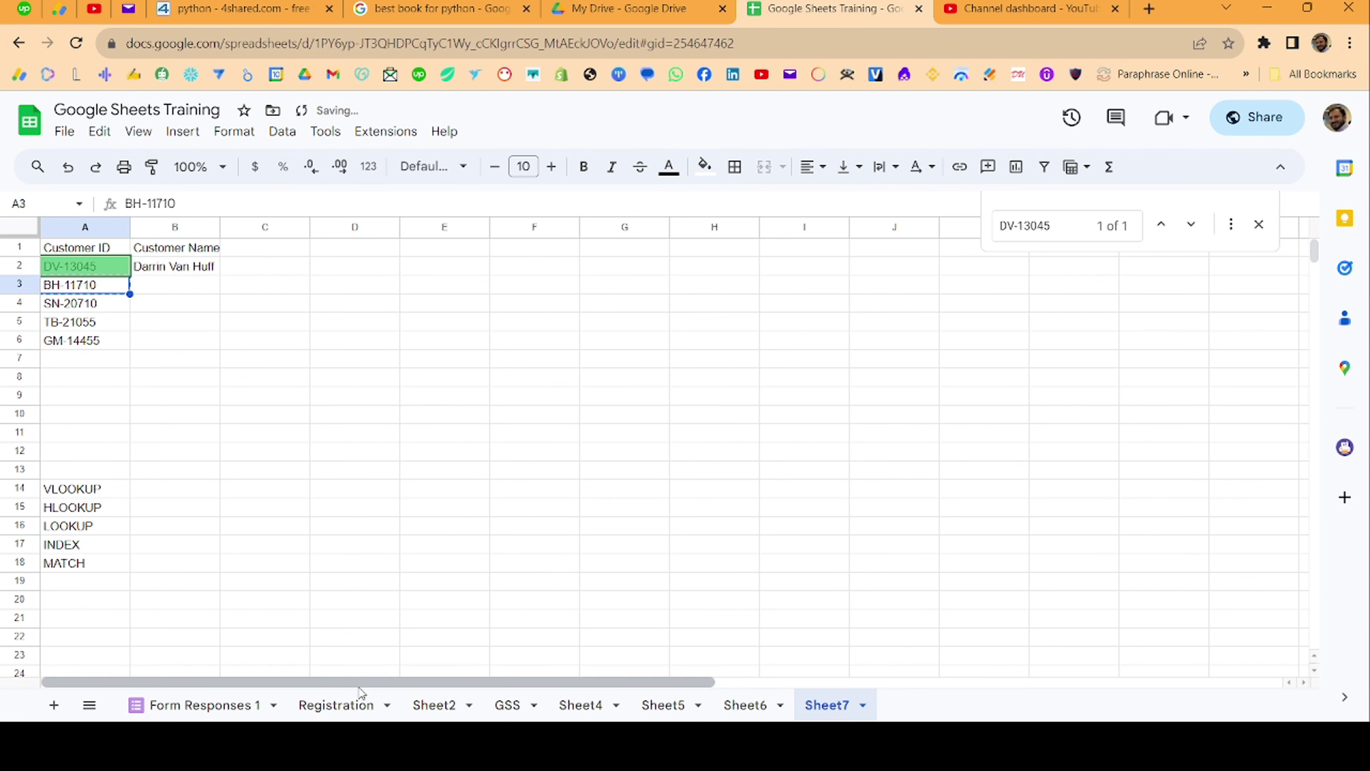
click(509, 705)
click(399, 420)
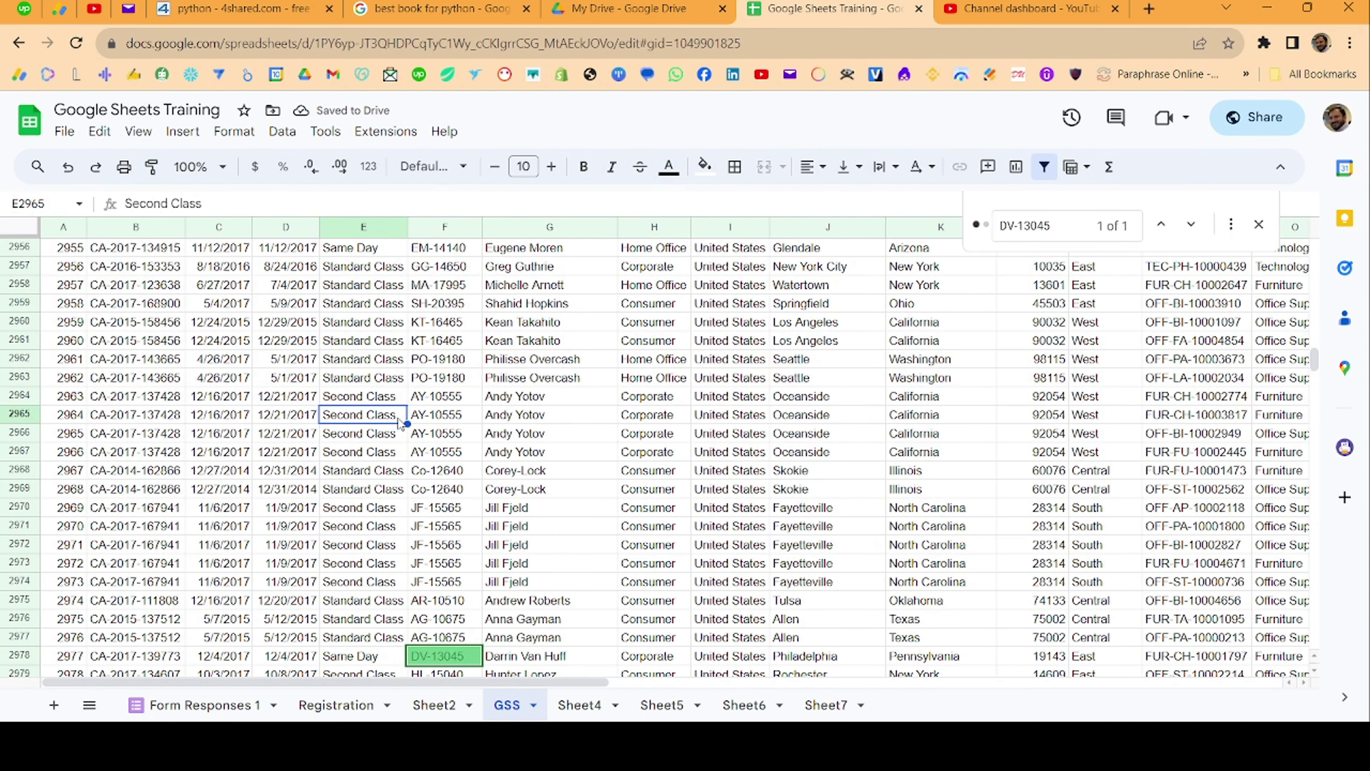
key(ctrl+f)
key(ctrl+v)
- Paste the copied value into B3 on Sheet7
click(556, 656)
key(BackSpace)
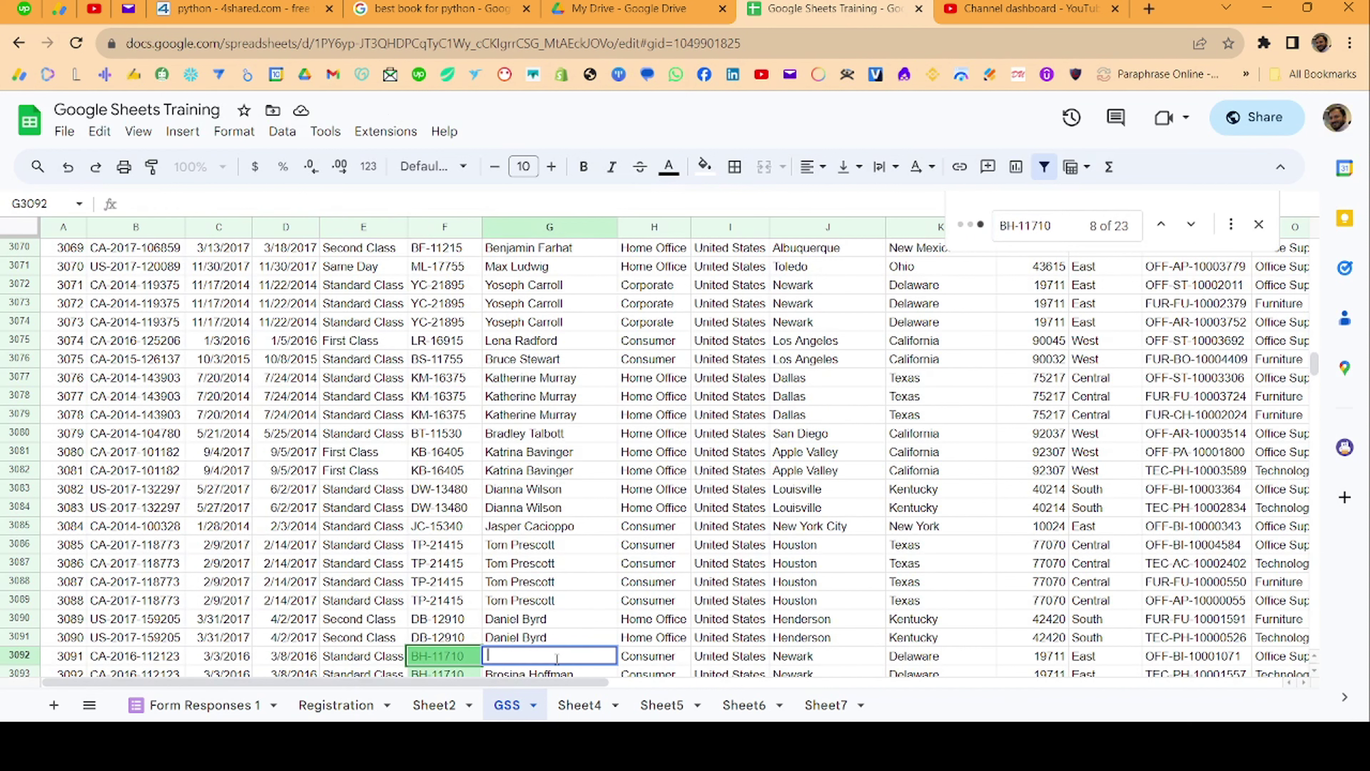
click(827, 705)
click(161, 286)
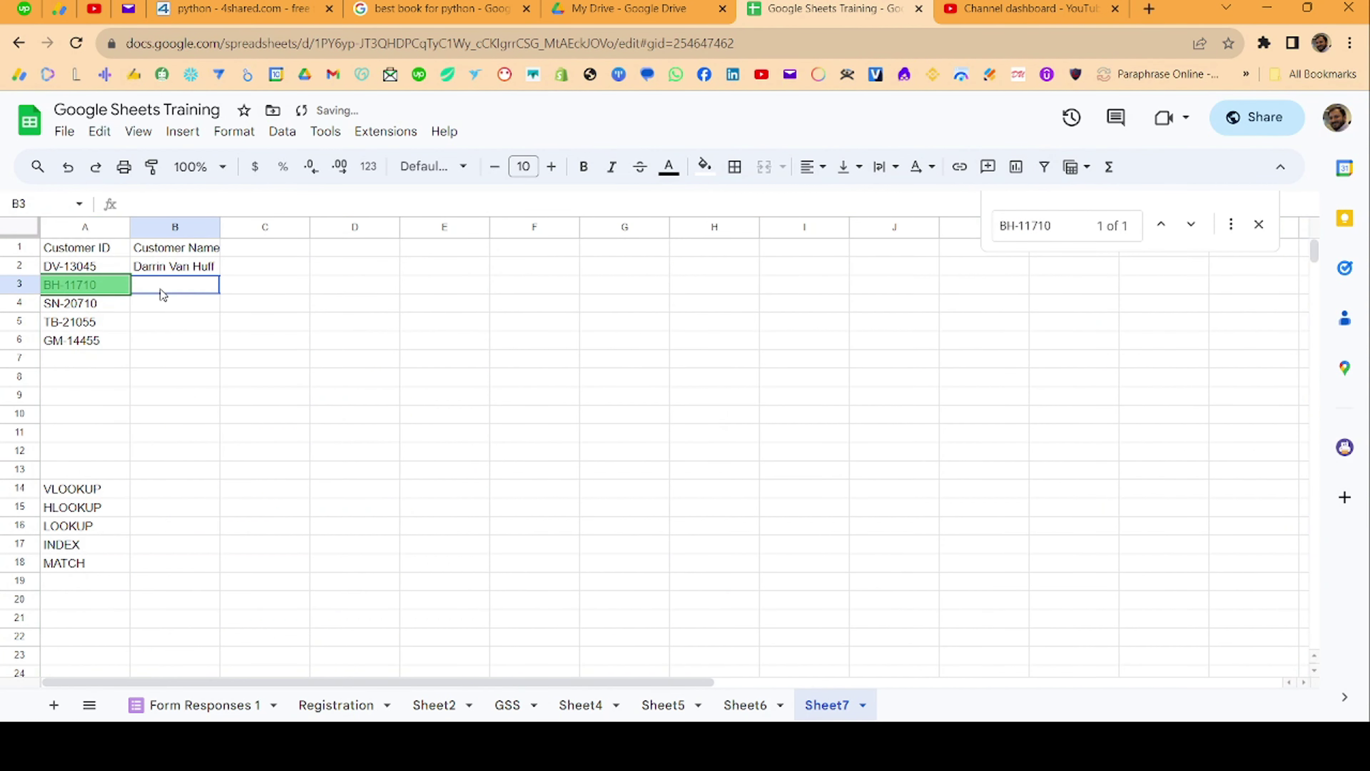
key(ctrl+v)
- Clear B2 and B3, close the Find bar, and reselect B2
click(165, 268)
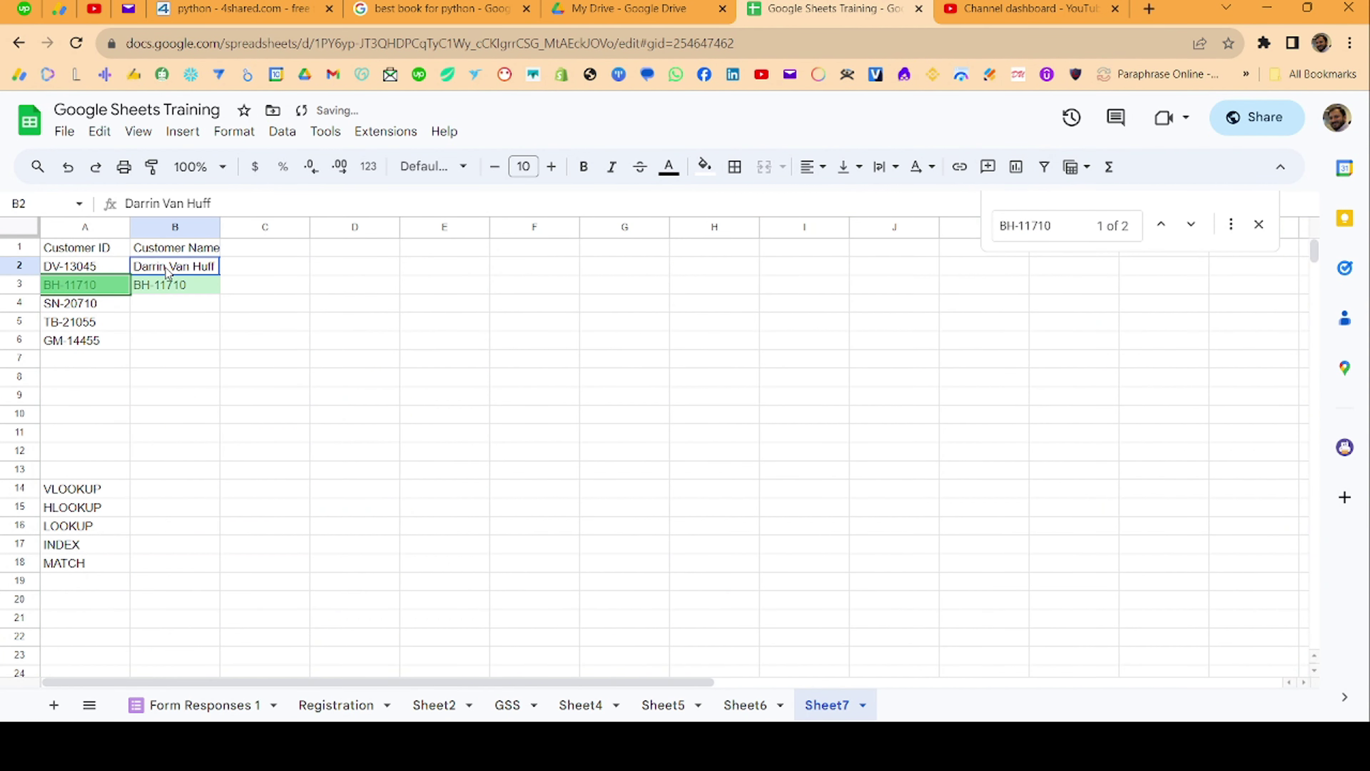
key(Delete)
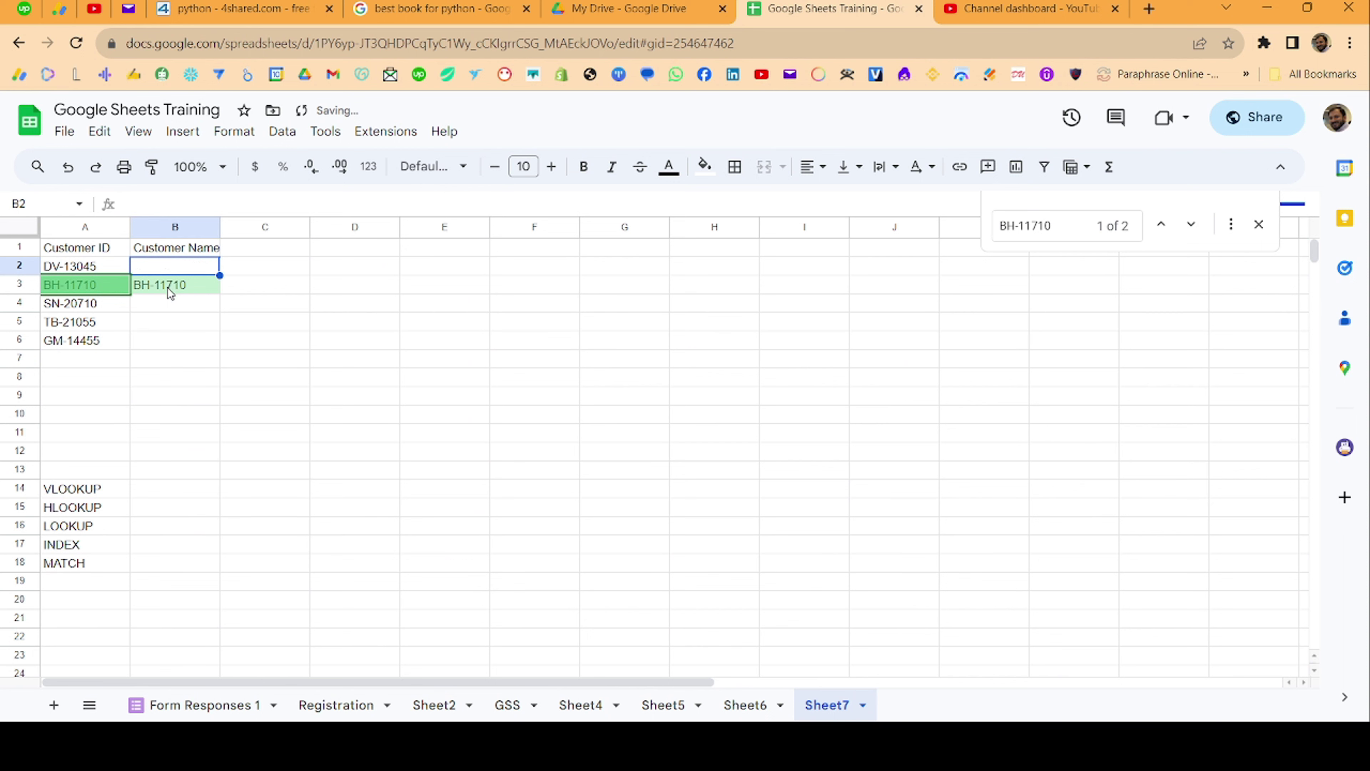
click(167, 288)
key(Delete)
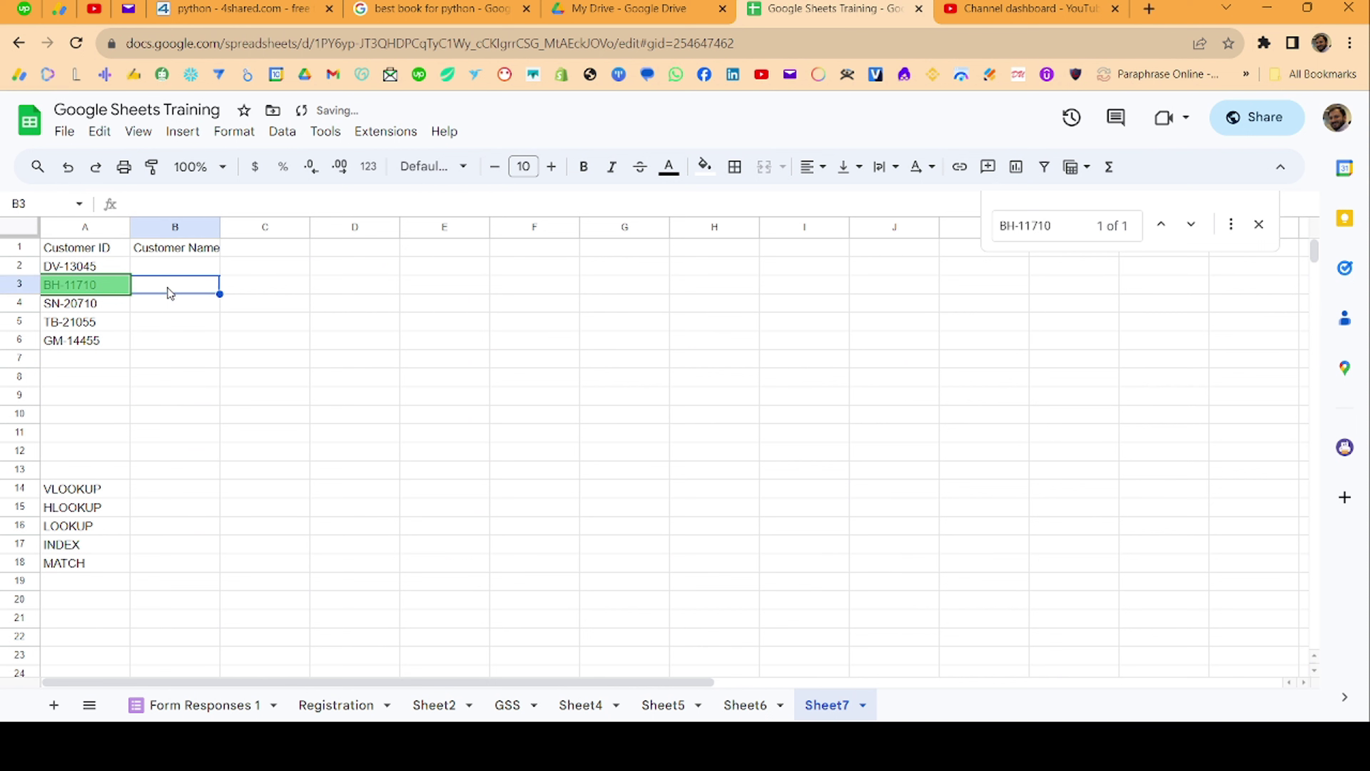
click(1259, 224)
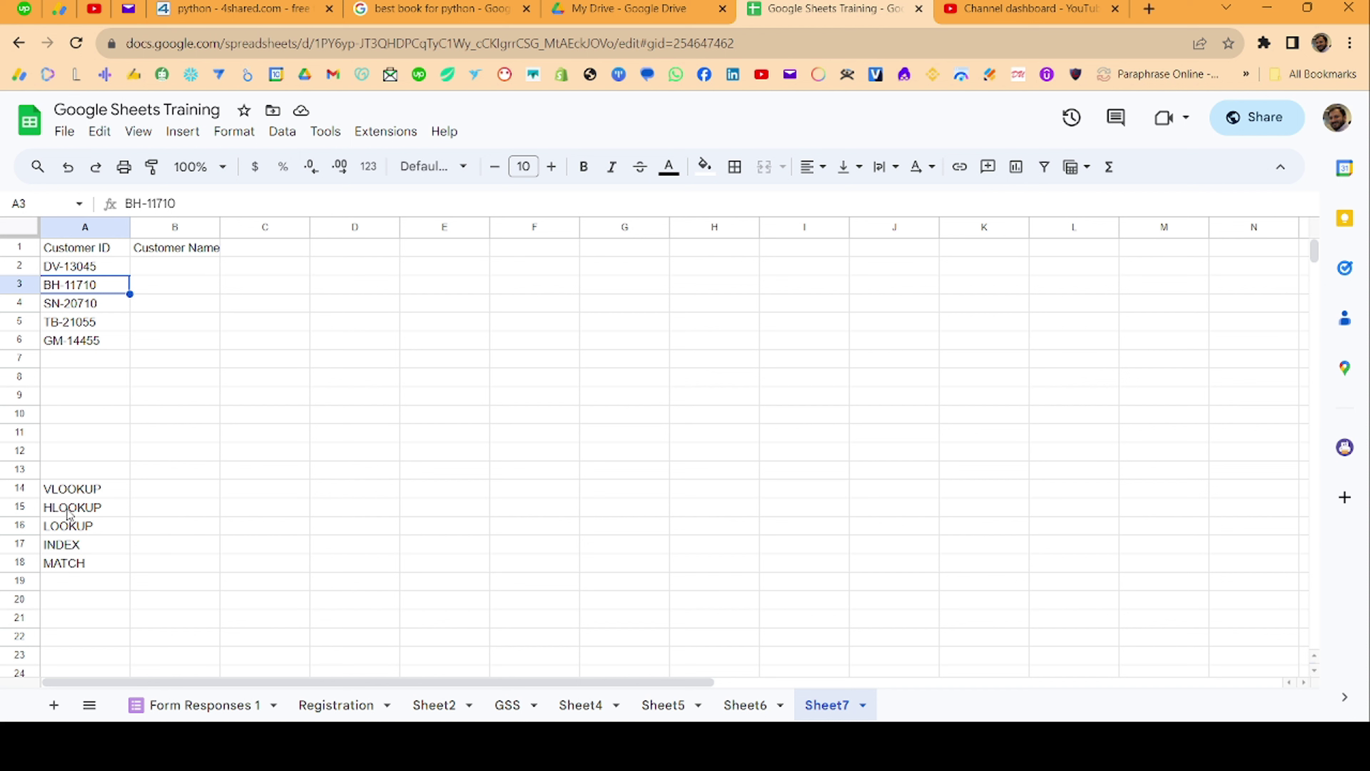
click(186, 270)
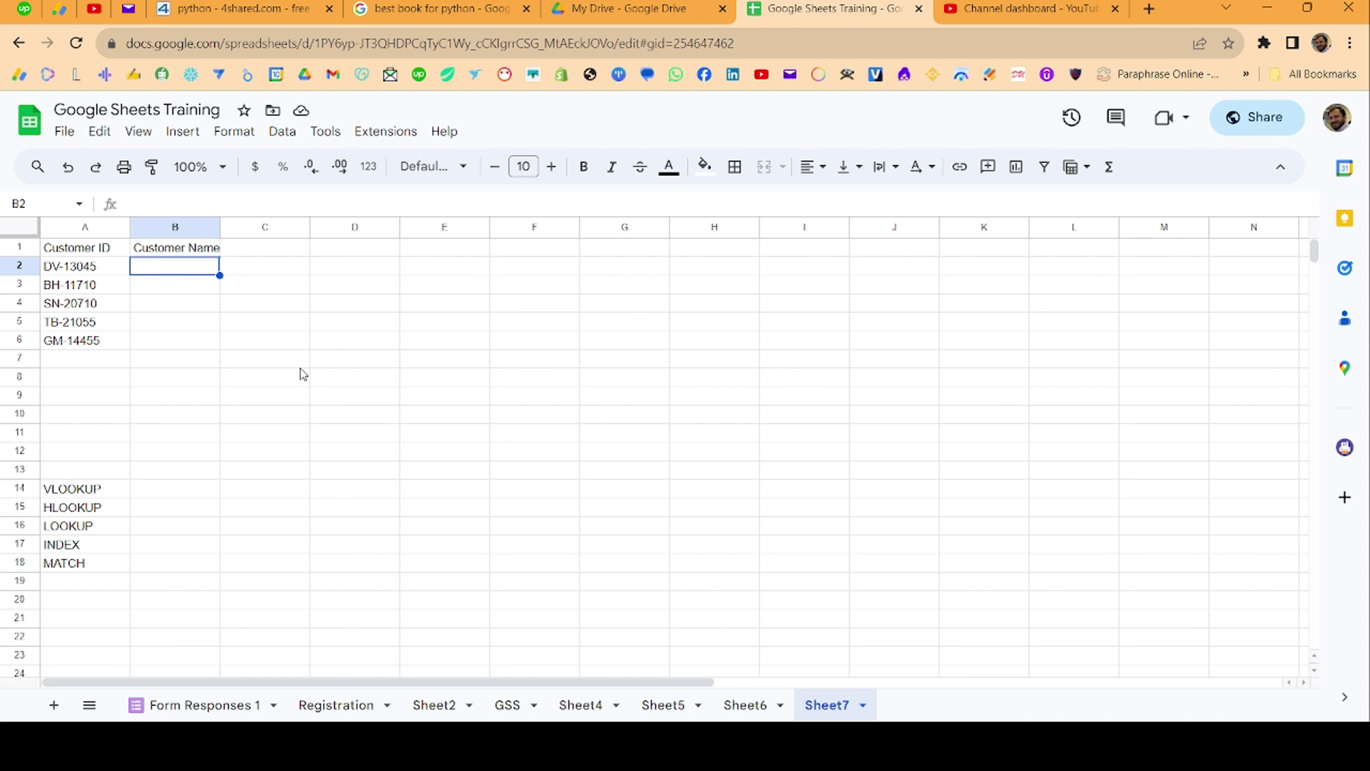
text(=vlo)
key(Tab)
text(A2)
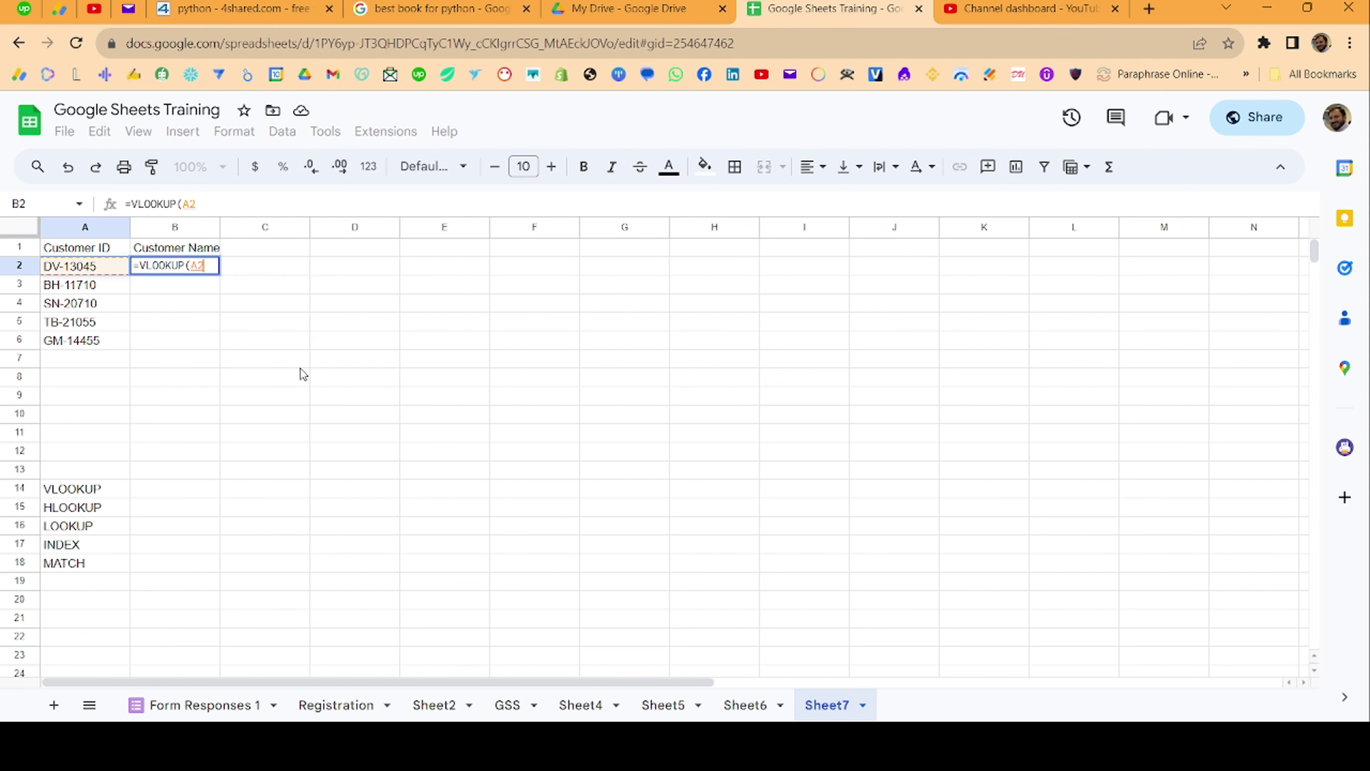
text(,)
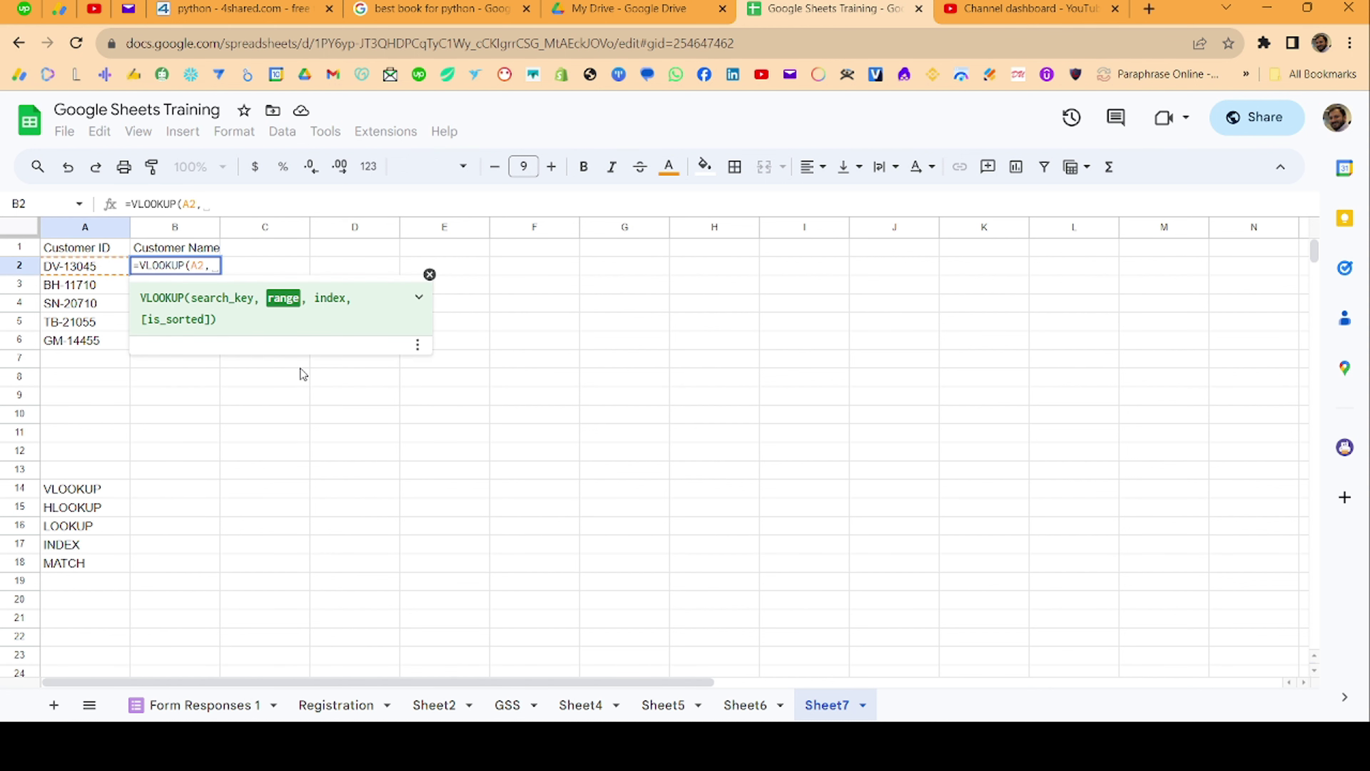
click(495, 704)
scroll(304, 469, up, 8)
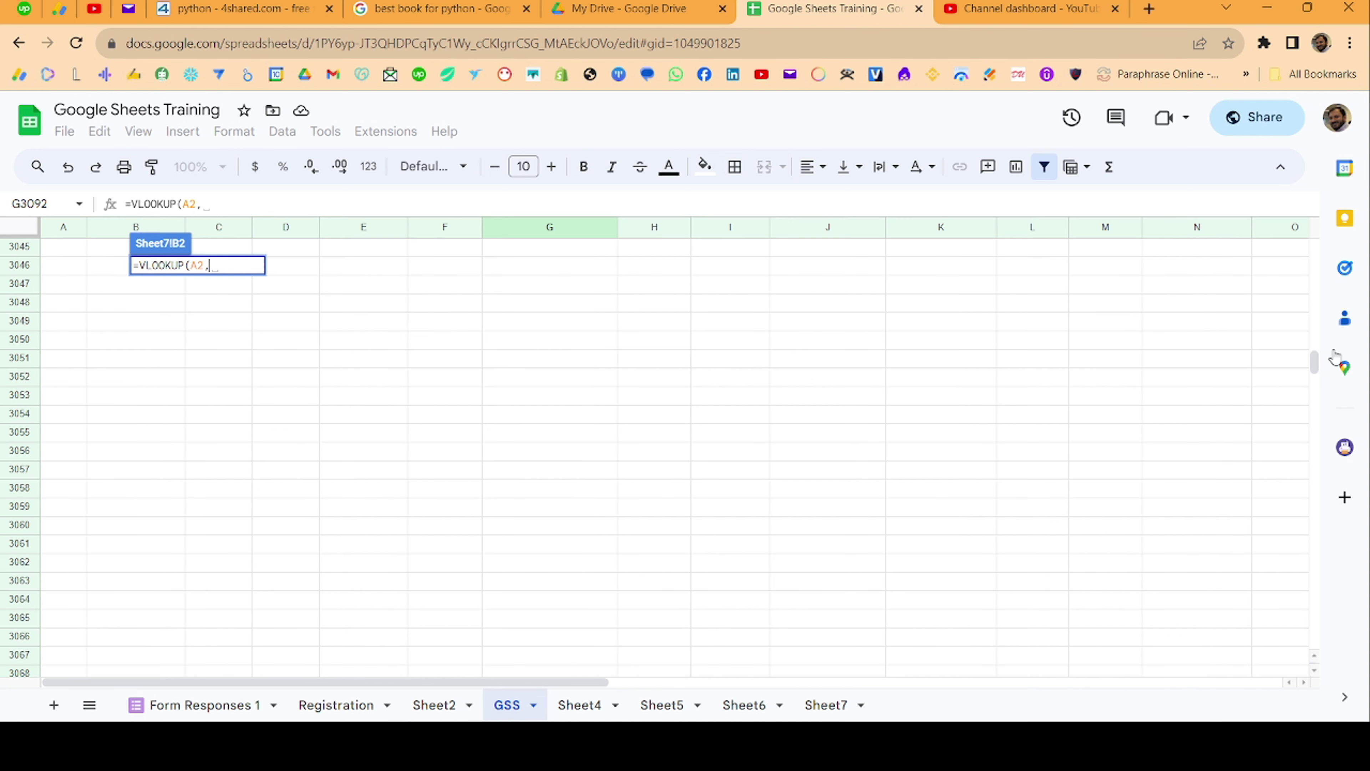
drag(1313, 360, 1314, 247)
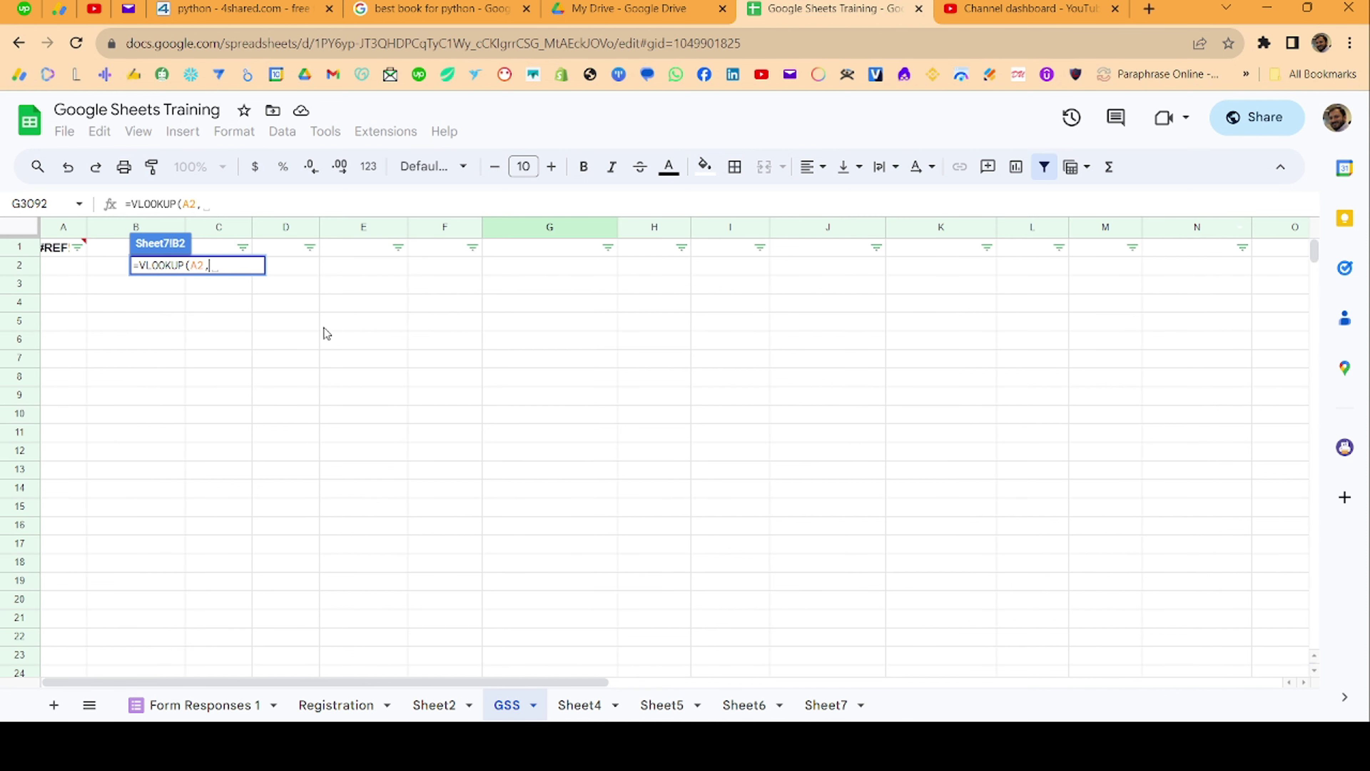
key(Escape)
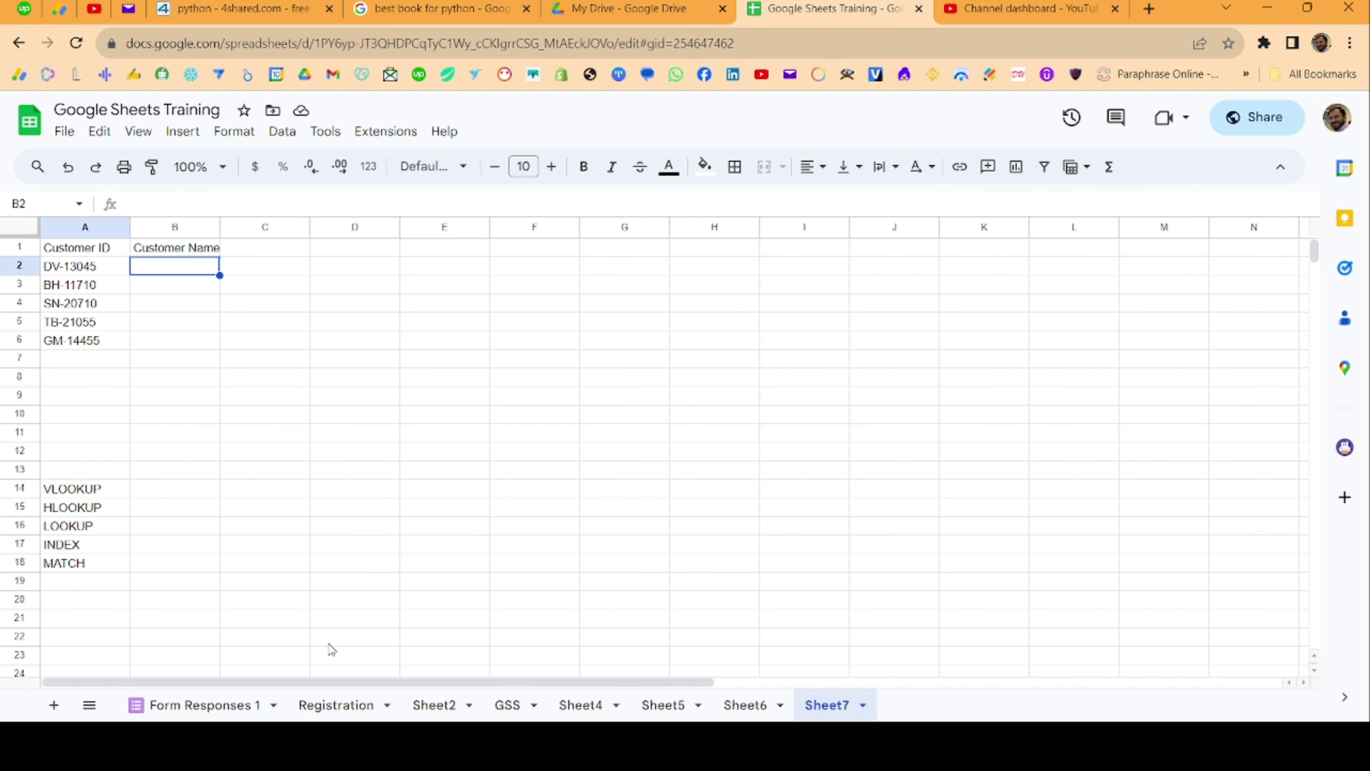
click(506, 704)
mouse_move(62, 247)
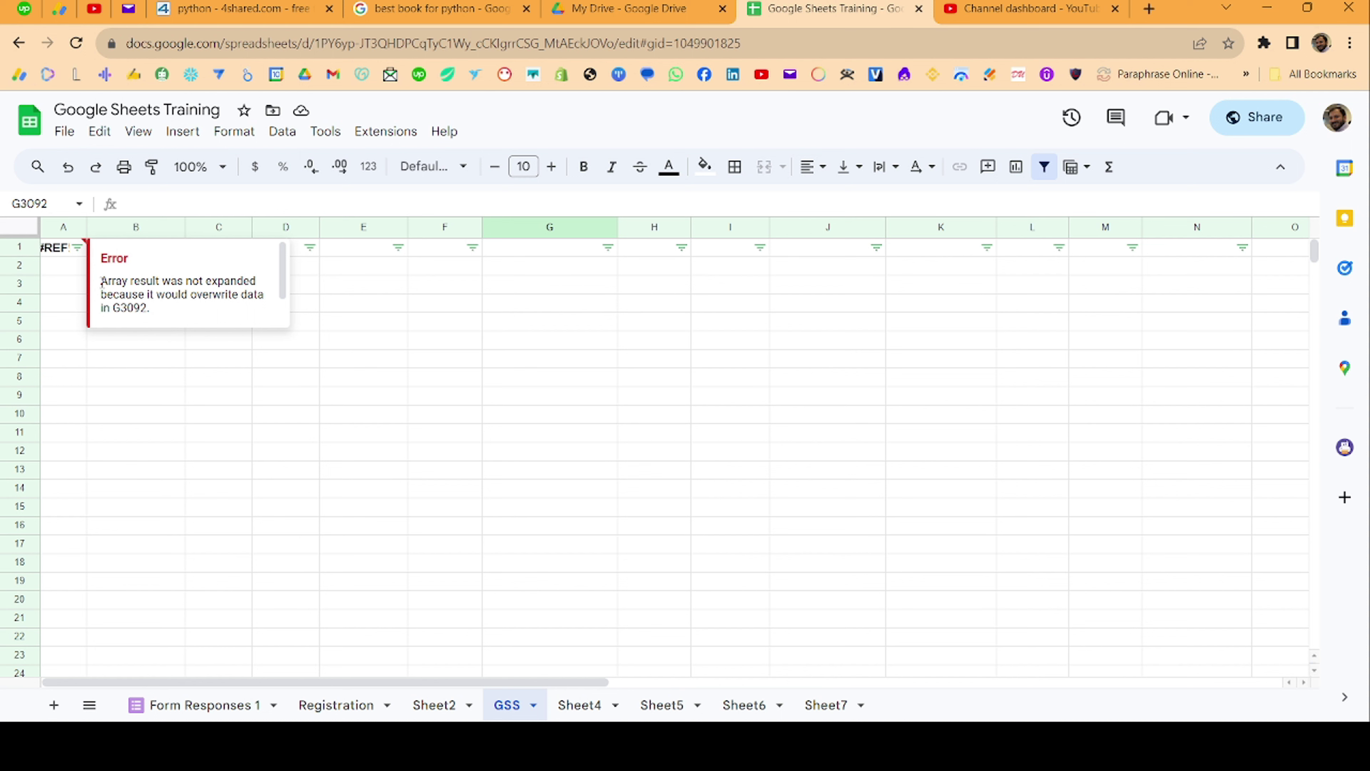
click(52, 206)
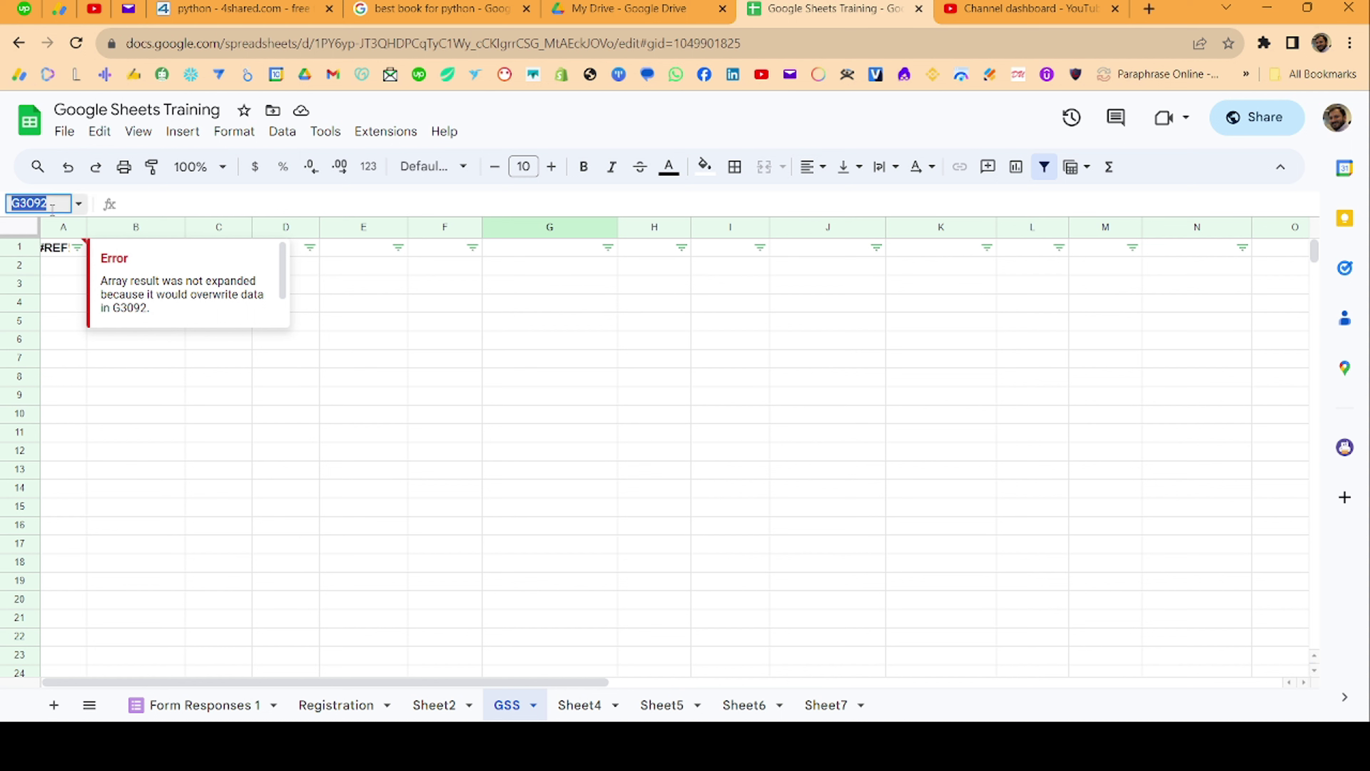
key(Escape)
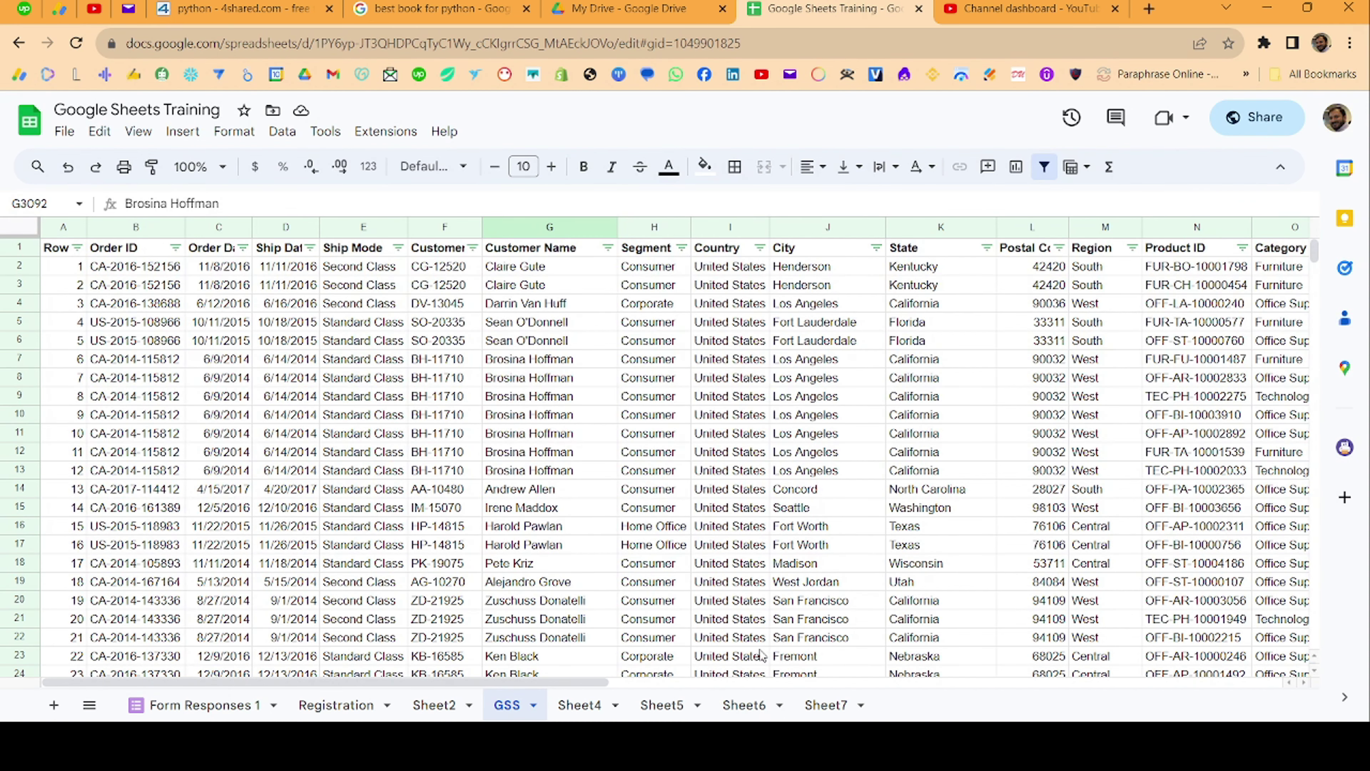
click(821, 706)
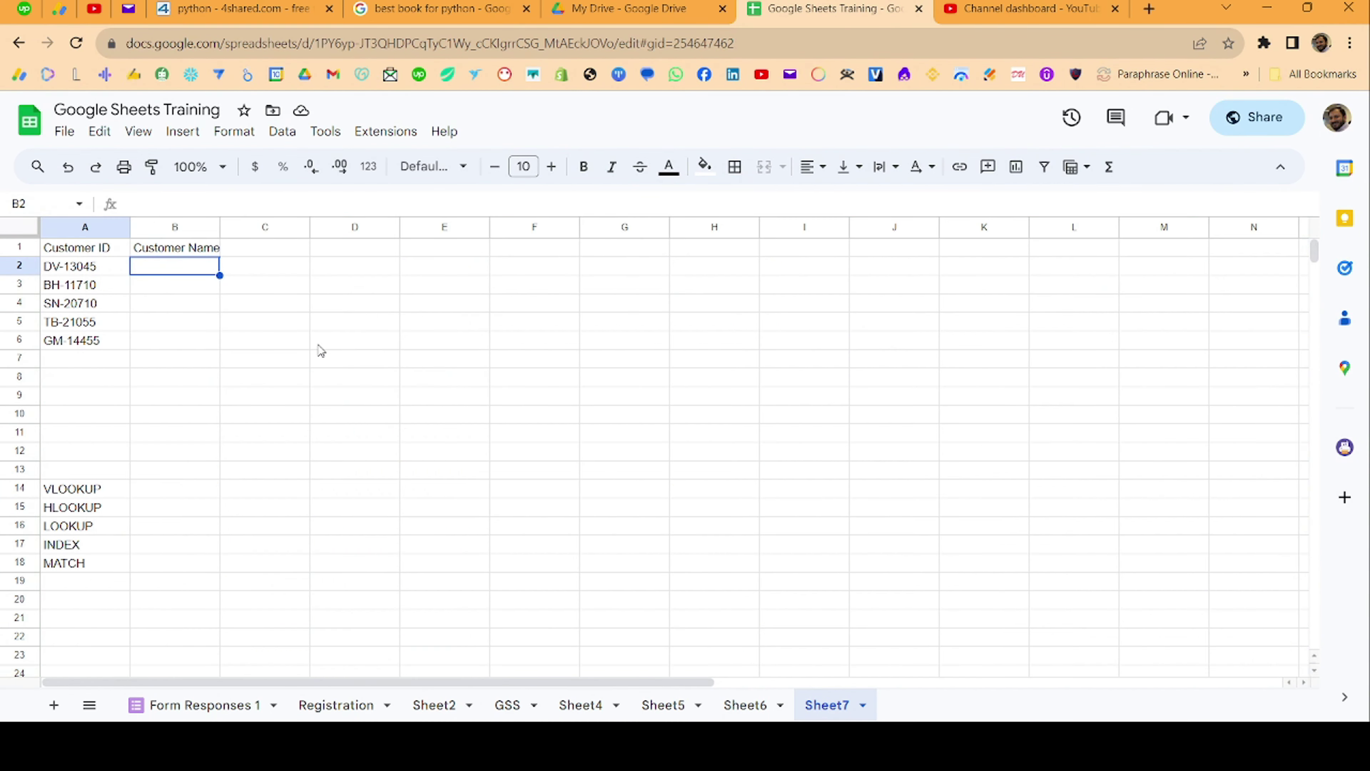
- Type =VLOOKUP(A2,GSS!F:G,2, in B2, picking columns F:G on the GSS sheet
text(=Vl)
key(Tab)
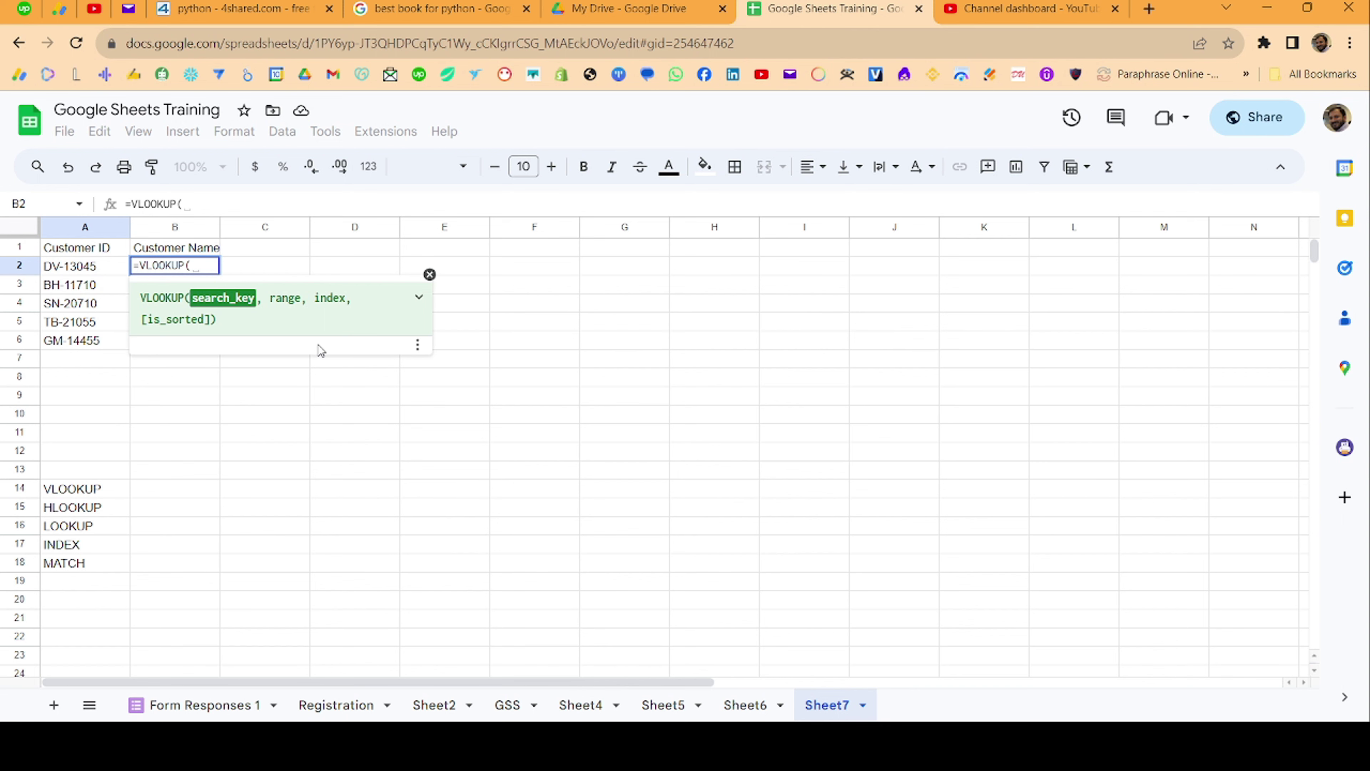
text(A2)
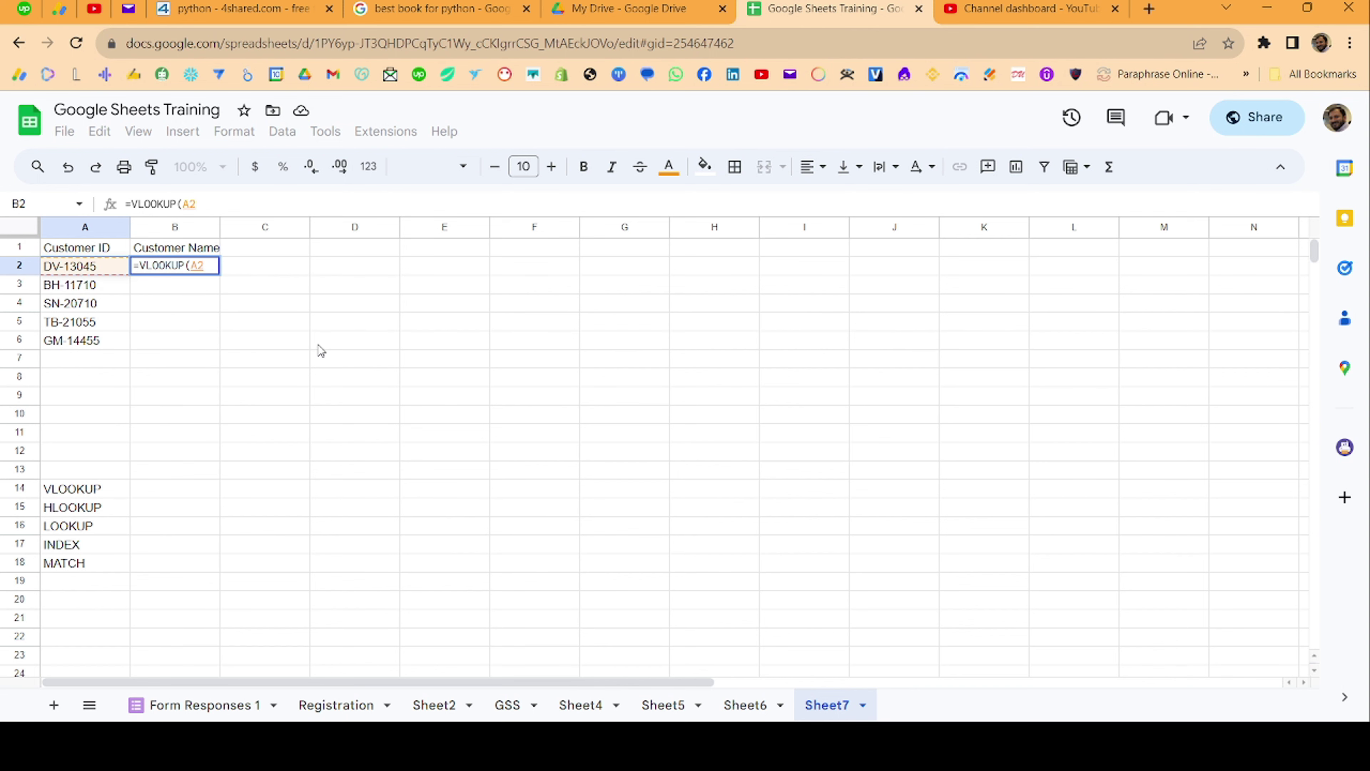
text(,)
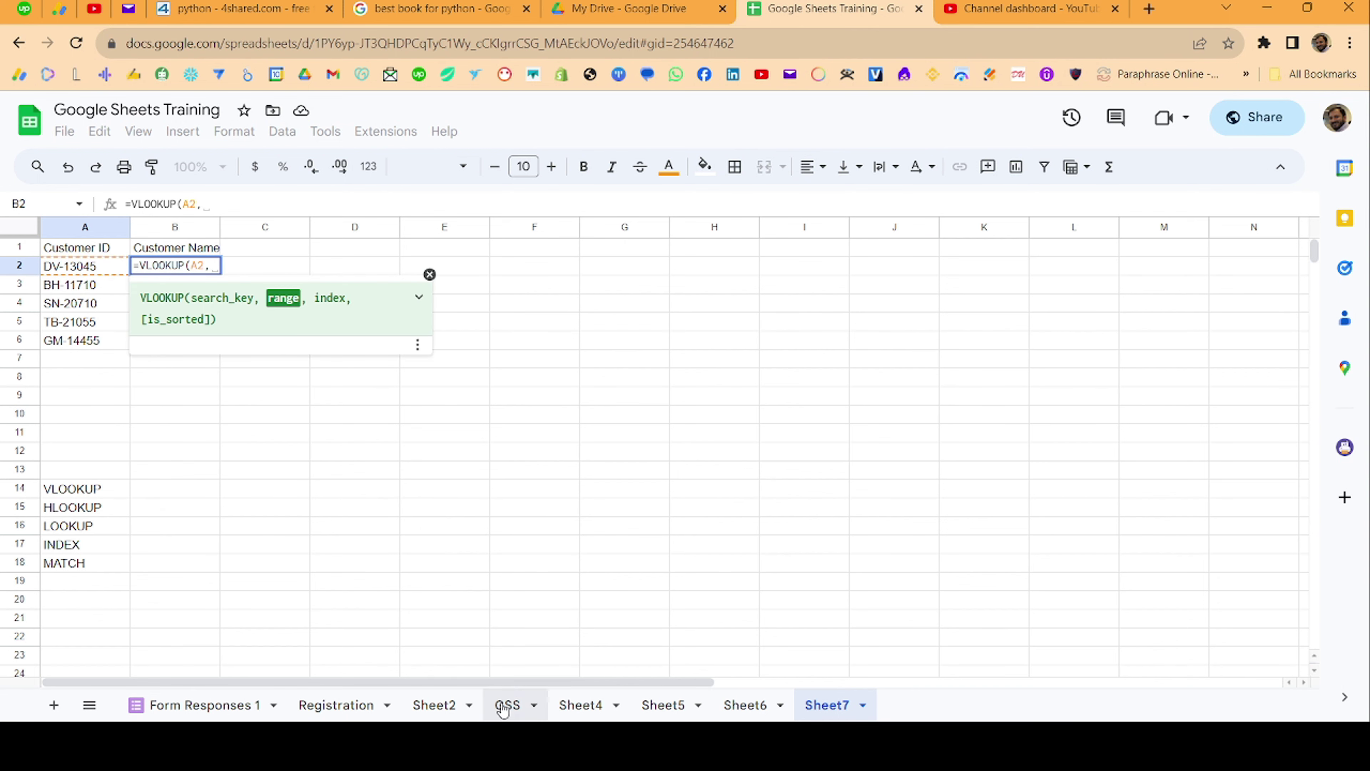
click(503, 706)
click(445, 230)
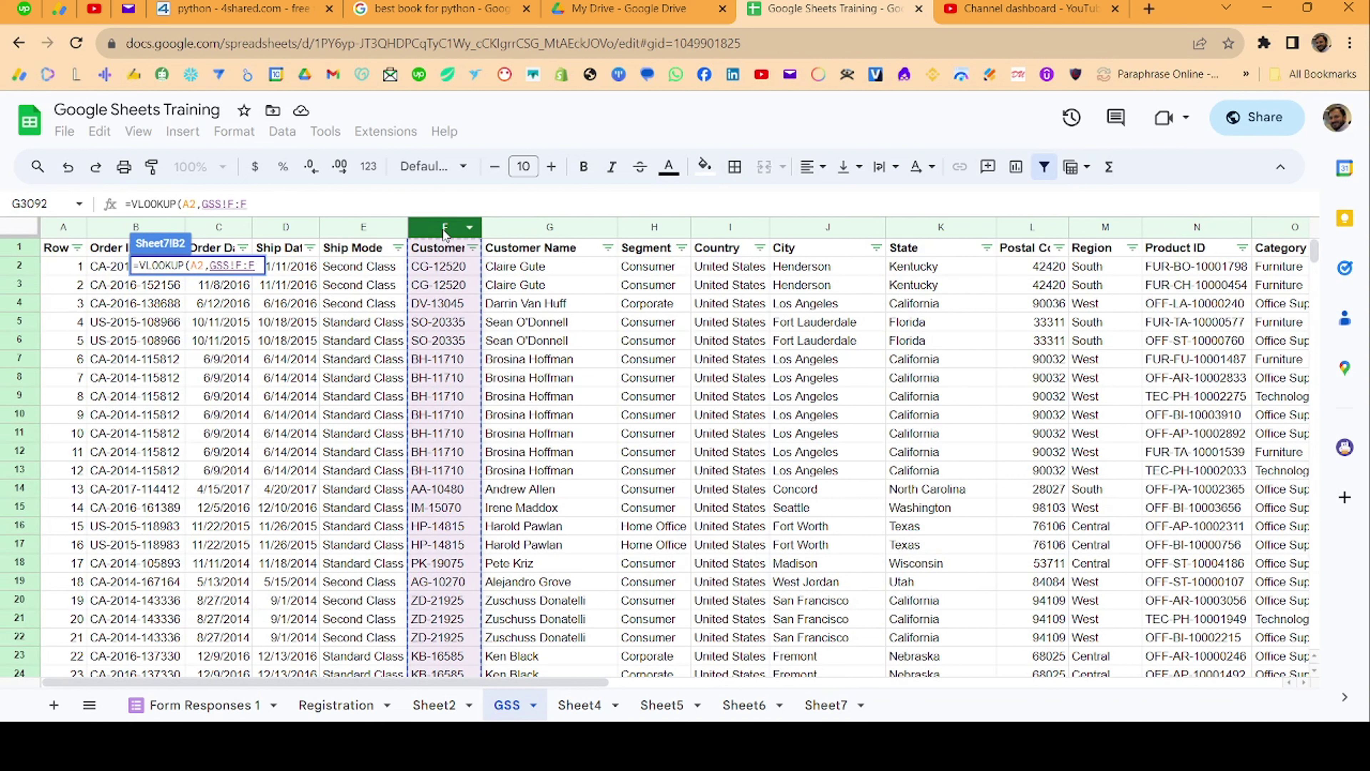
key(shift+Right)
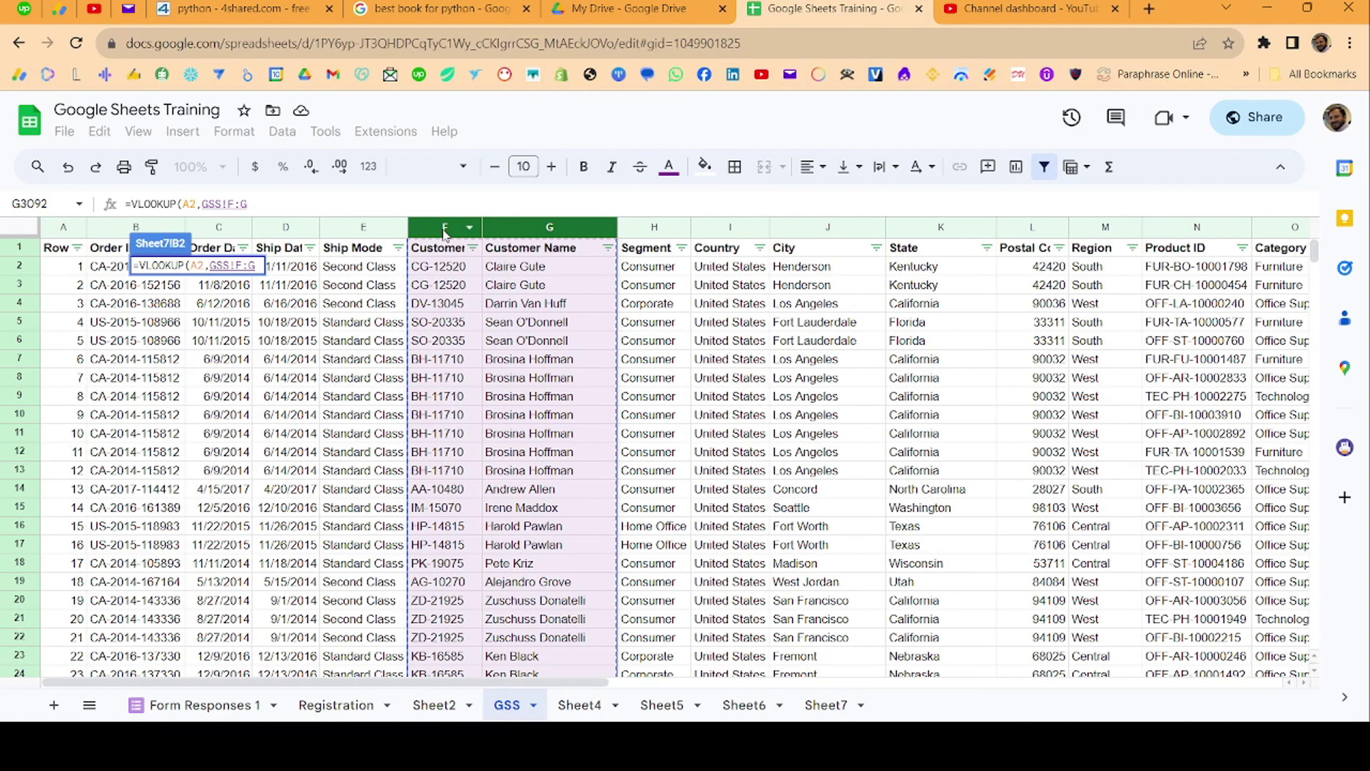
text(,)
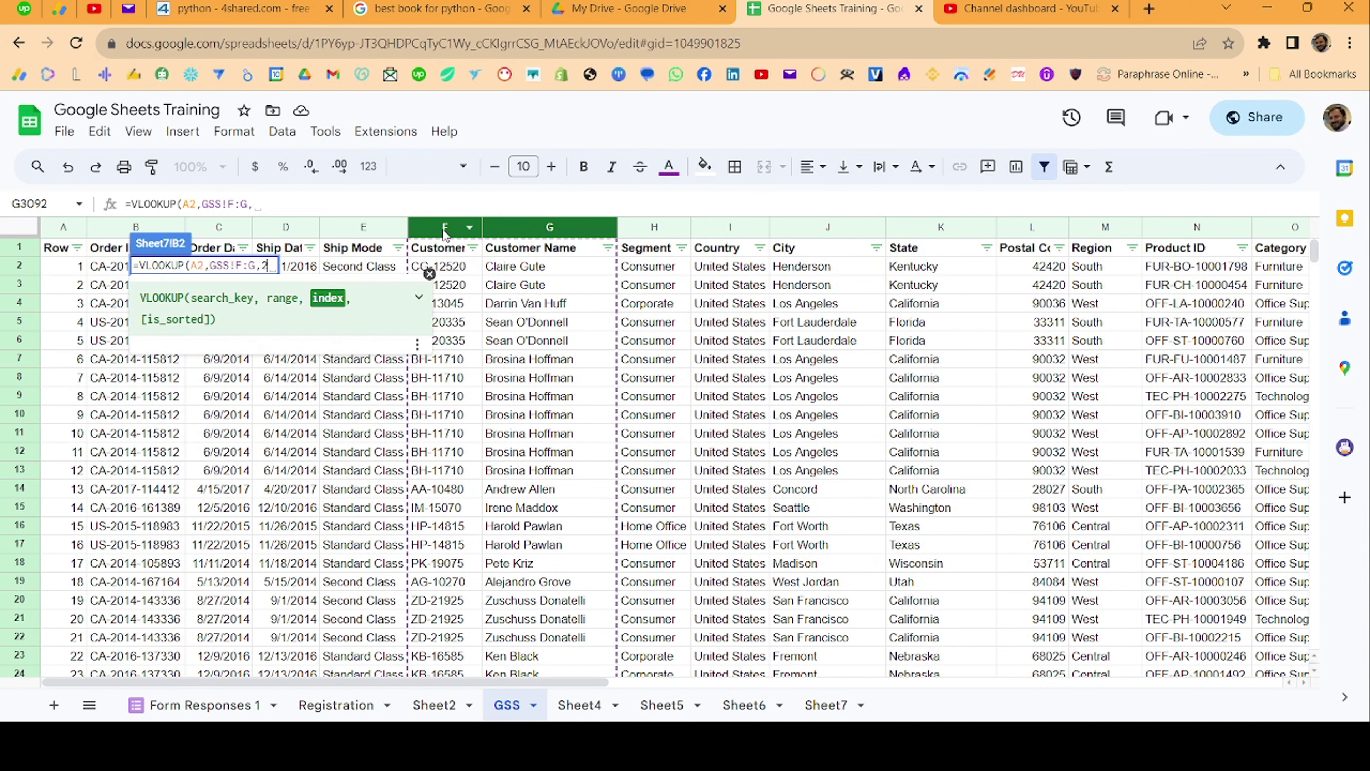
text(2,)
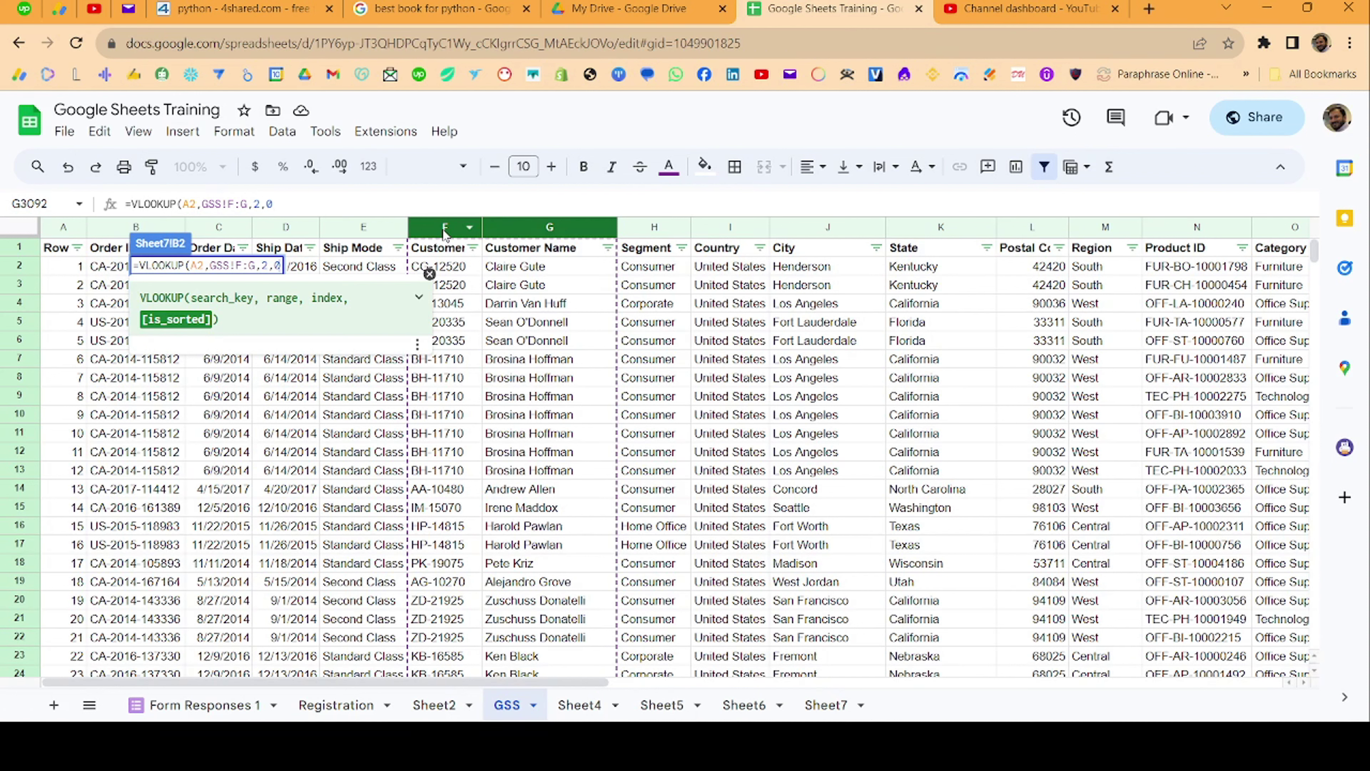
- Finish the formula with 0), fill it down to B6, and widen column B
text(0))
key(Return)
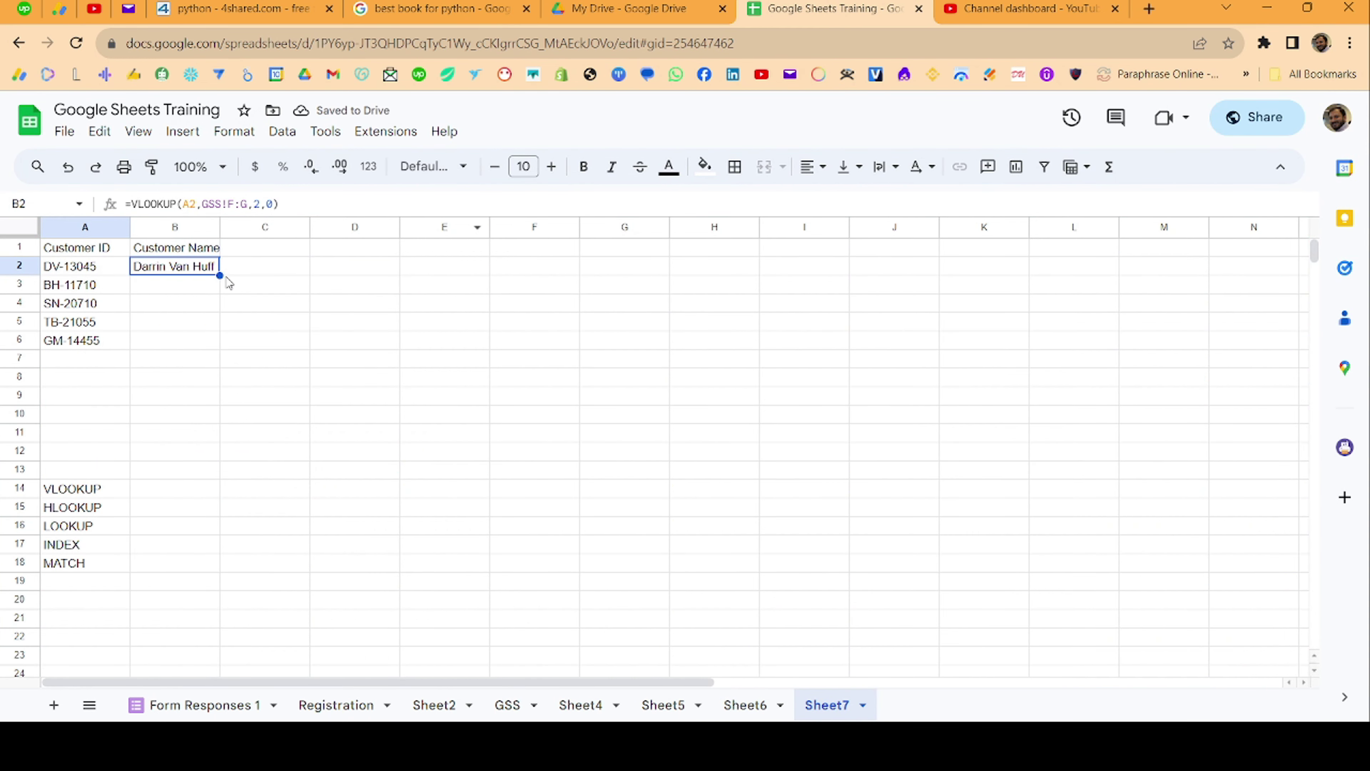
drag(219, 275, 211, 340)
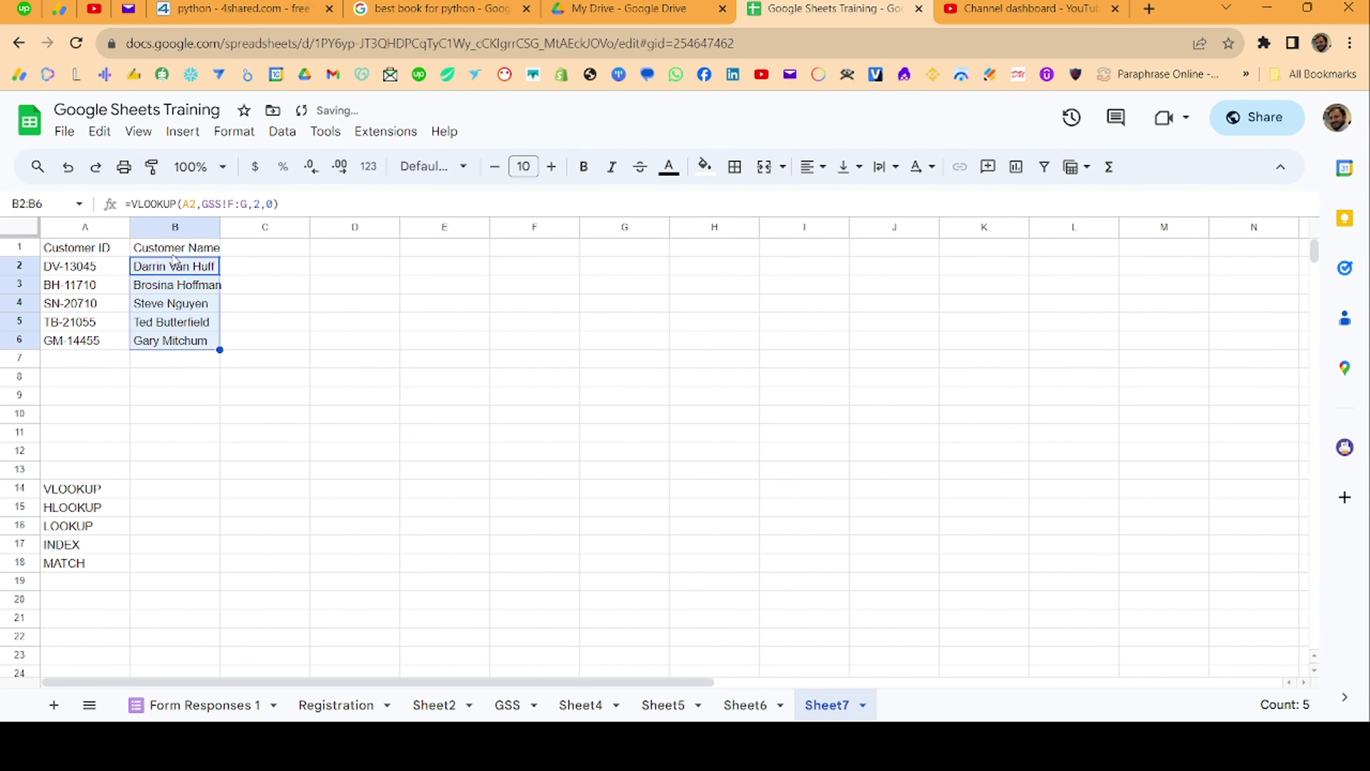
drag(220, 229, 226, 230)
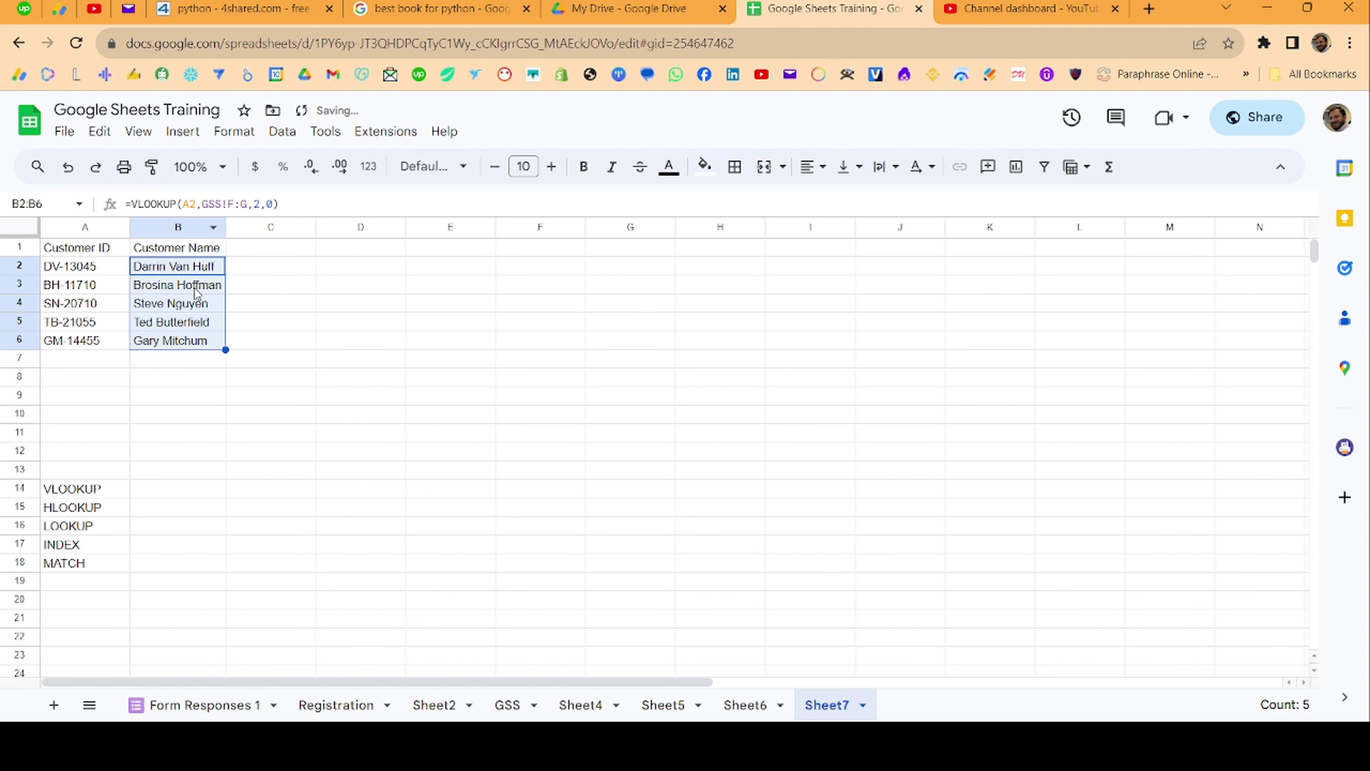
- Edit B2 to use the absolute range GSS!$F:$G and lock the A2 column
click(197, 291)
click(198, 270)
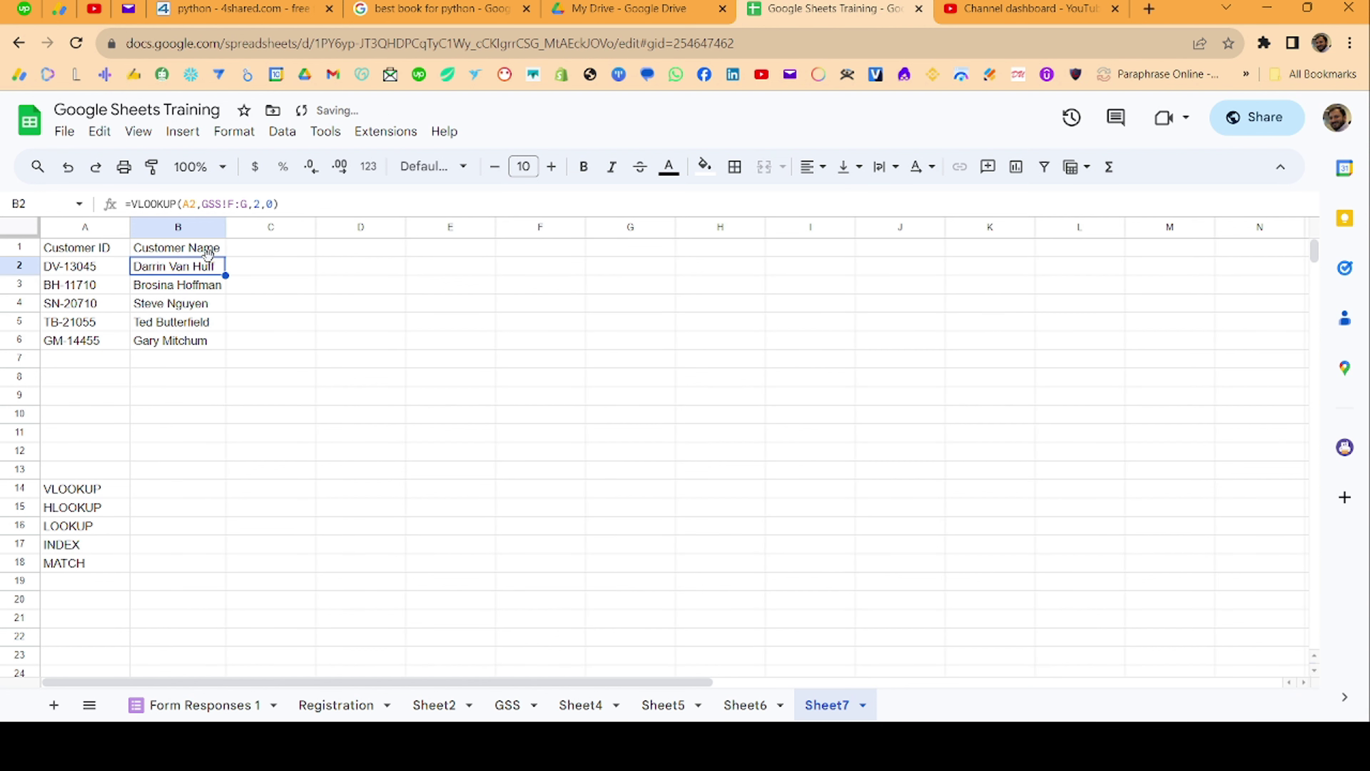
click(235, 206)
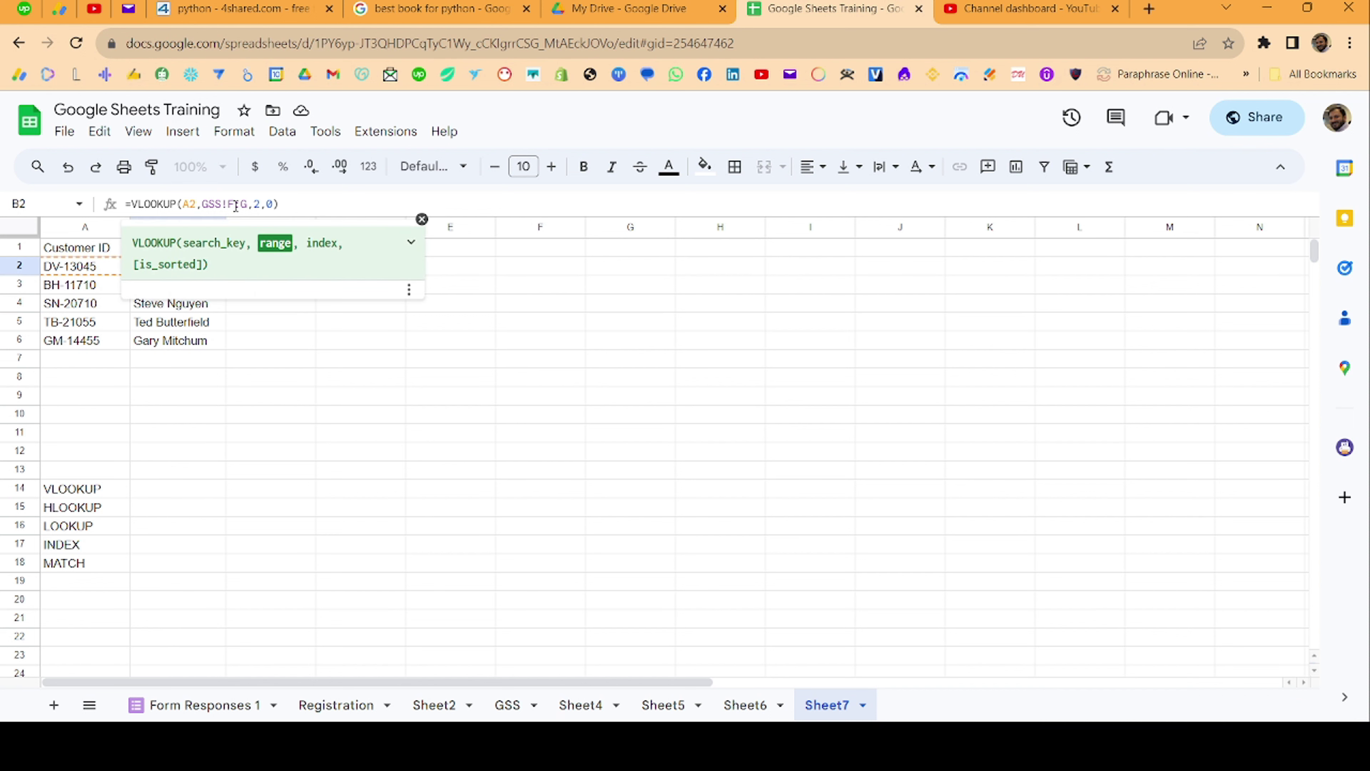
key(F4)
click(190, 203)
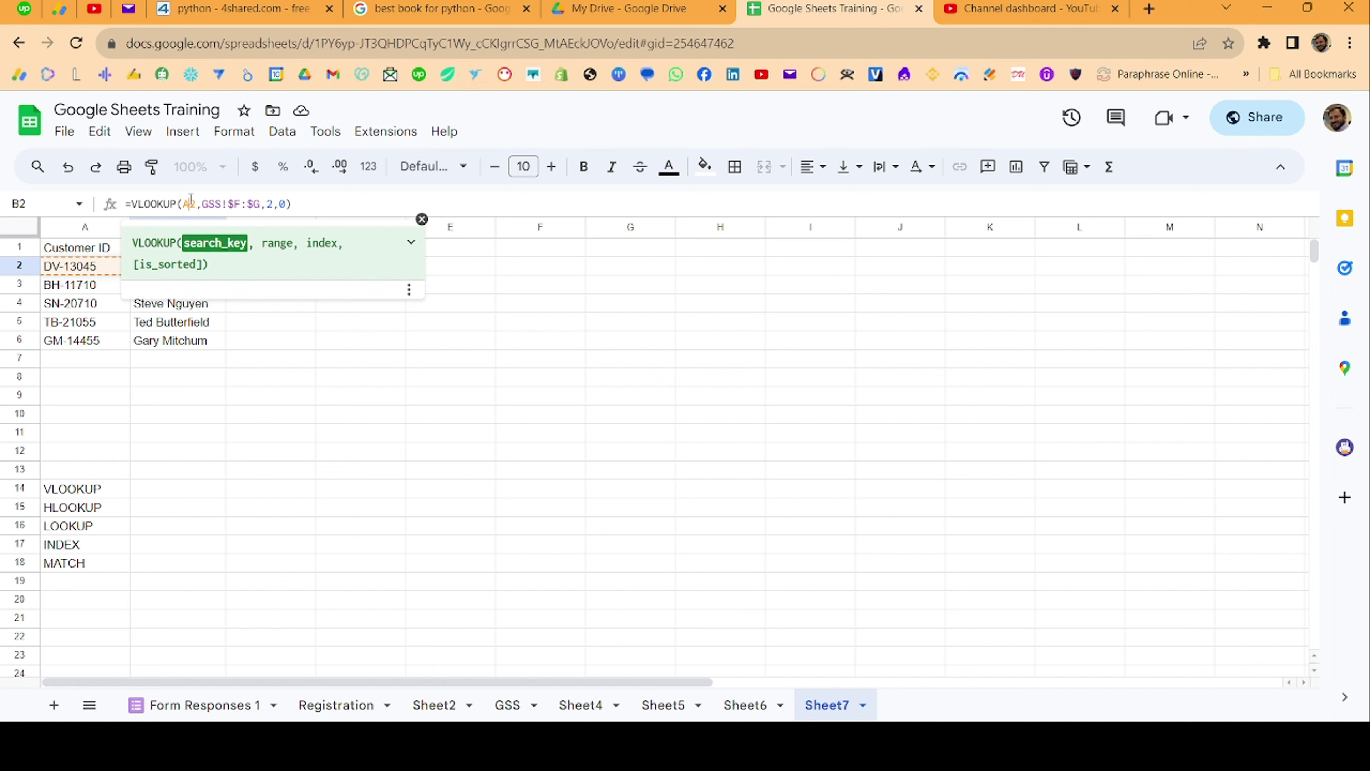
key(F4)
key(F4)
key(F4)
key(Return)
key(Down)
key(Down)
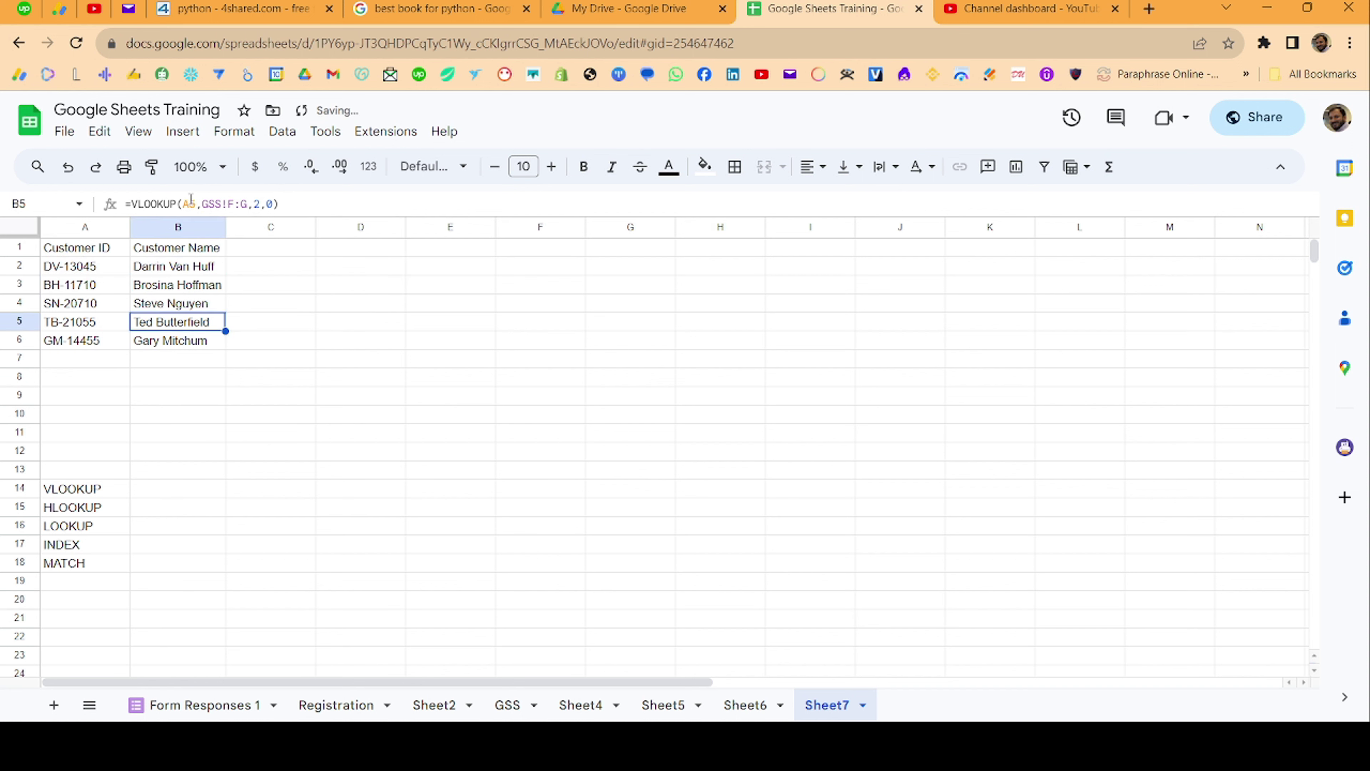
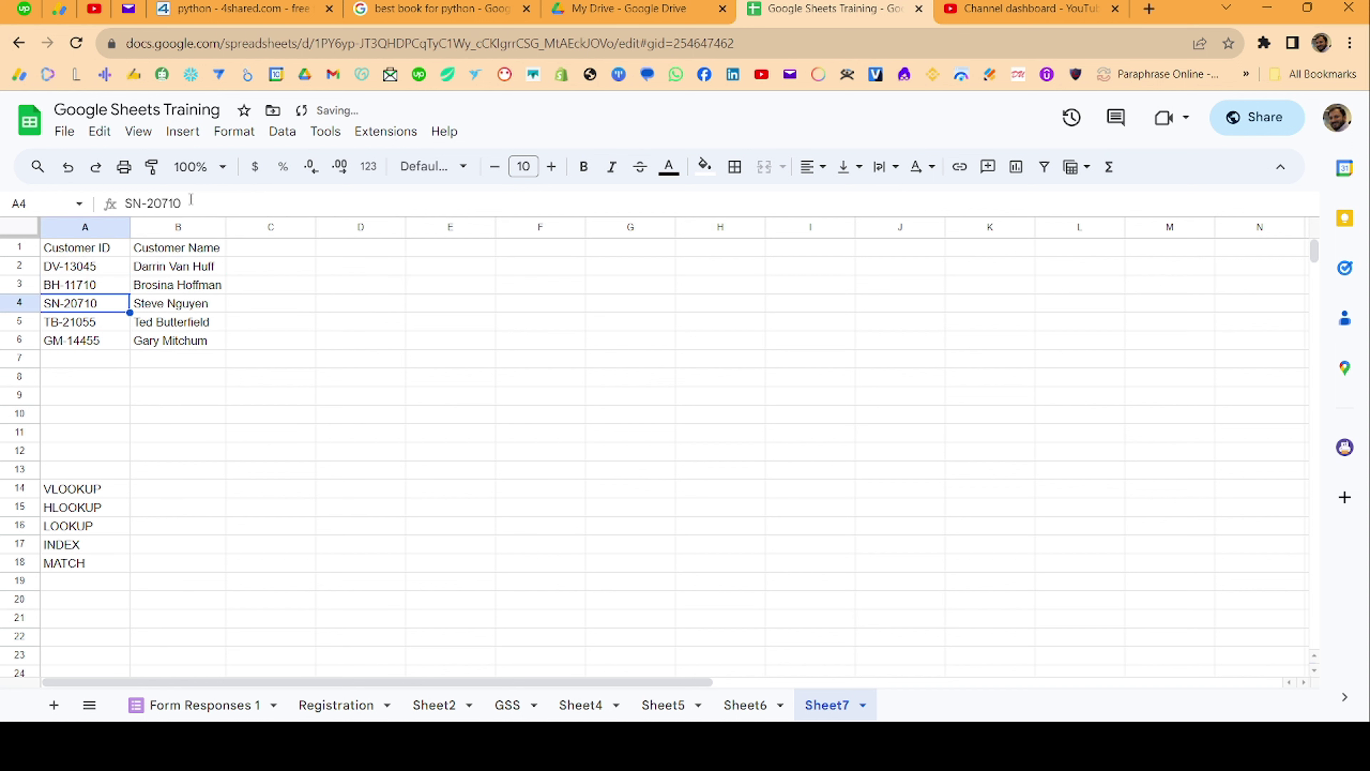
key(Up)
key(Up)
key(Up)
key(Down)
key(ctrl+shift+Down)
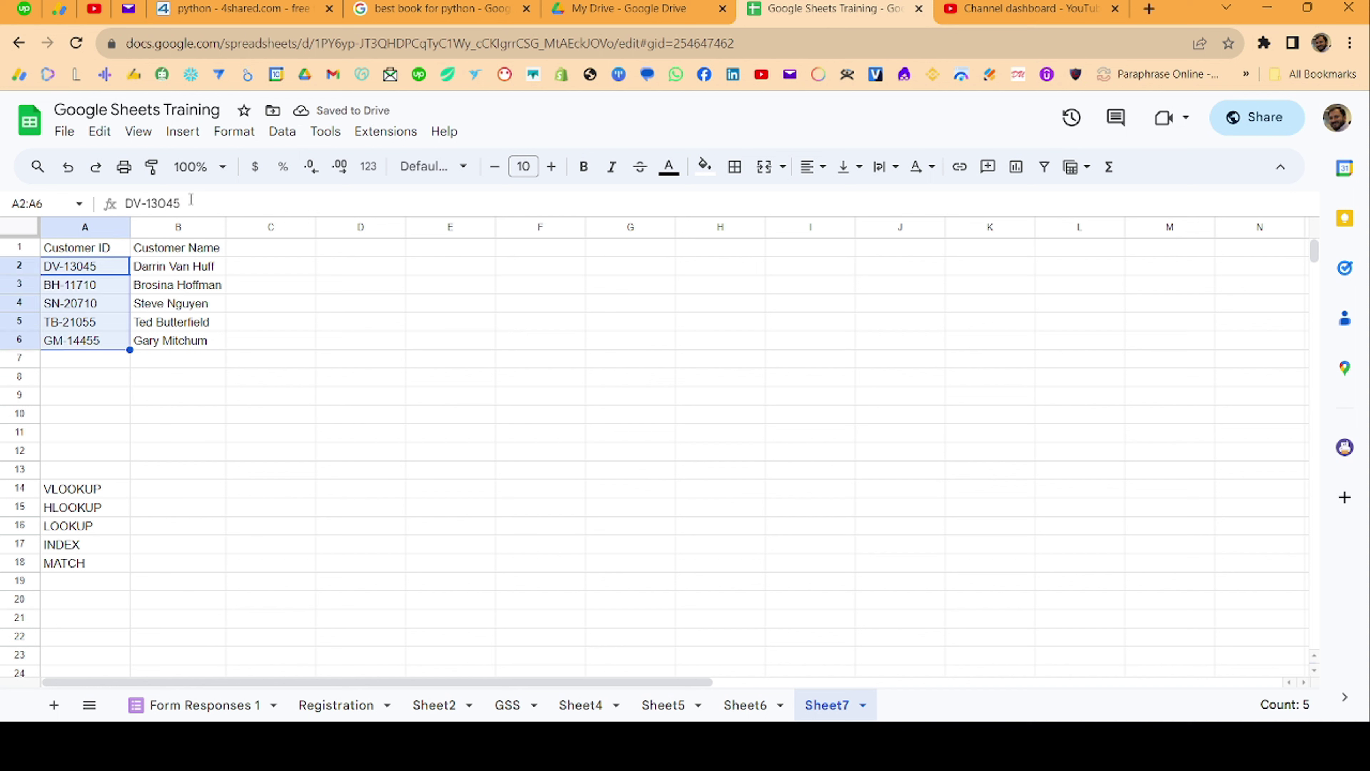
key(Right)
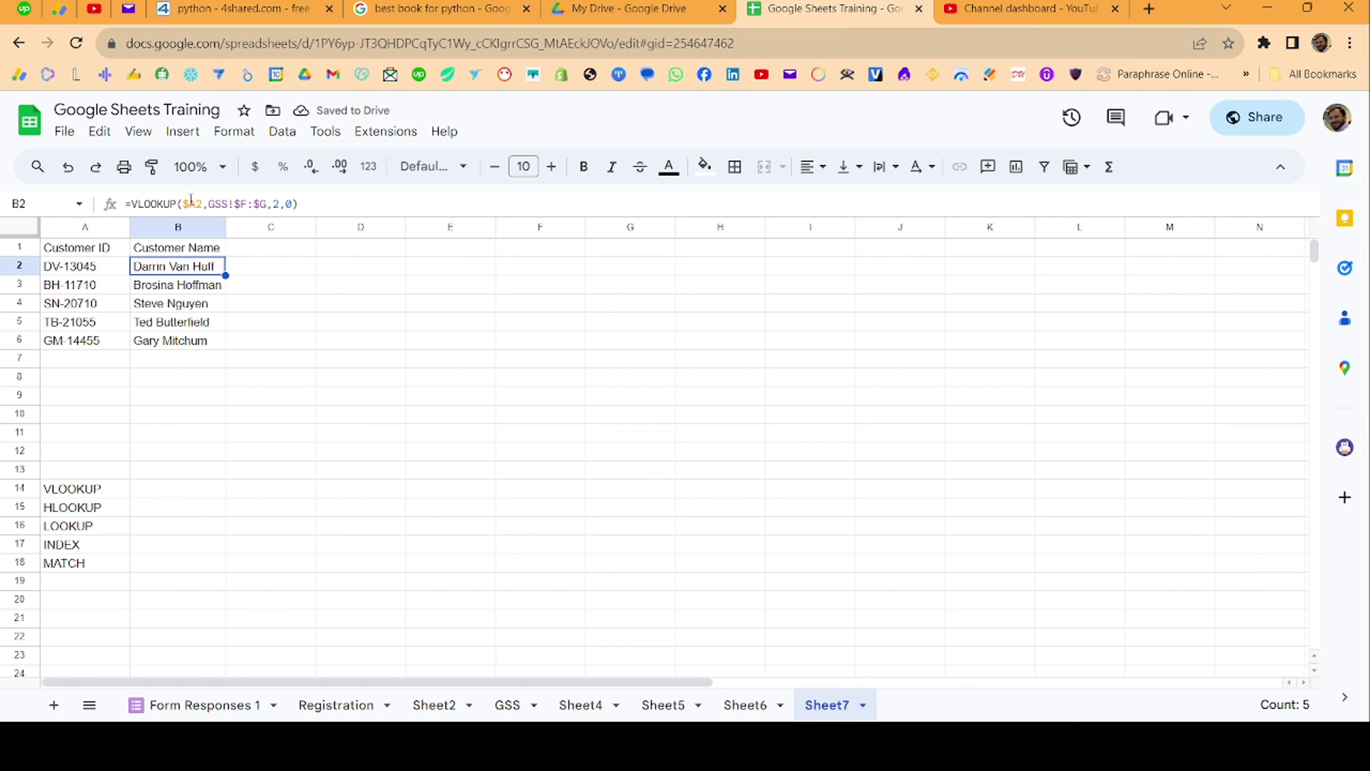
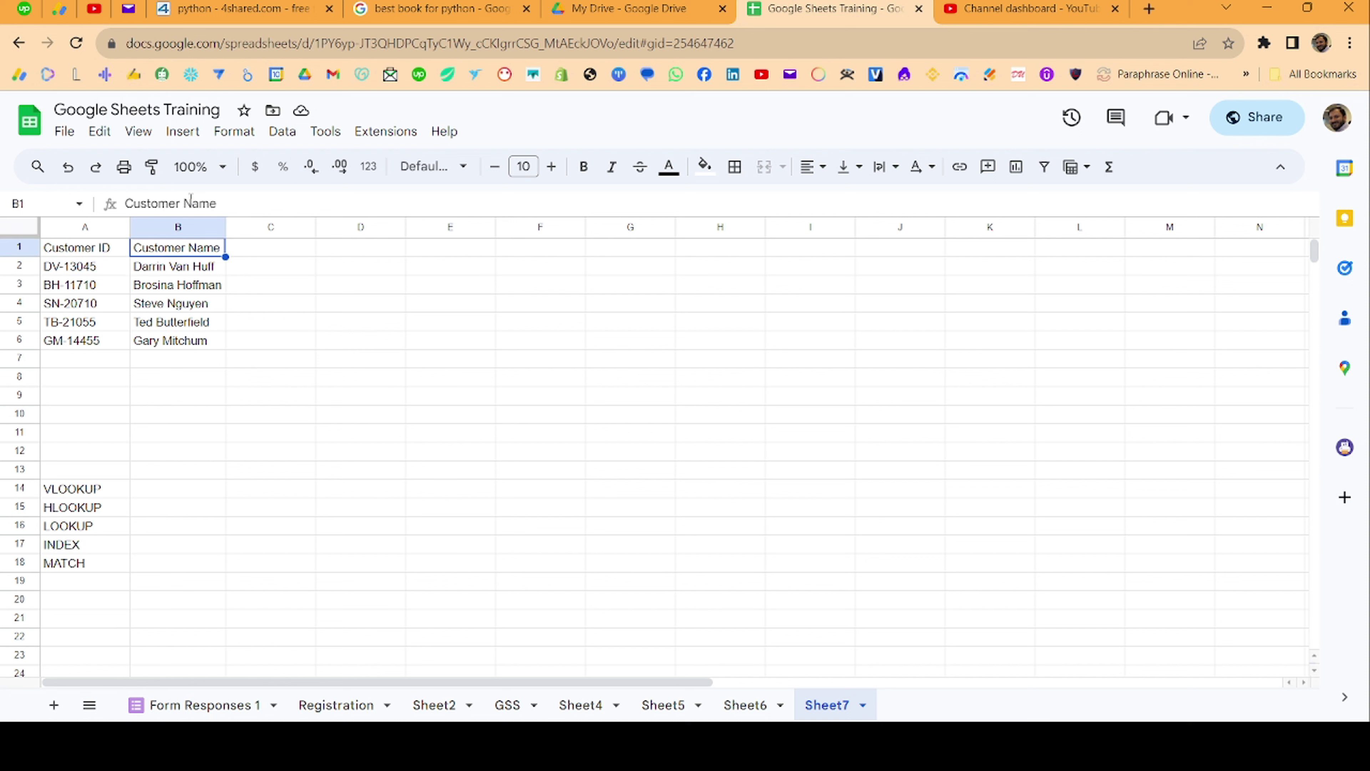
- Step through column B to inspect the customer-name lookup formulas
key(Right)
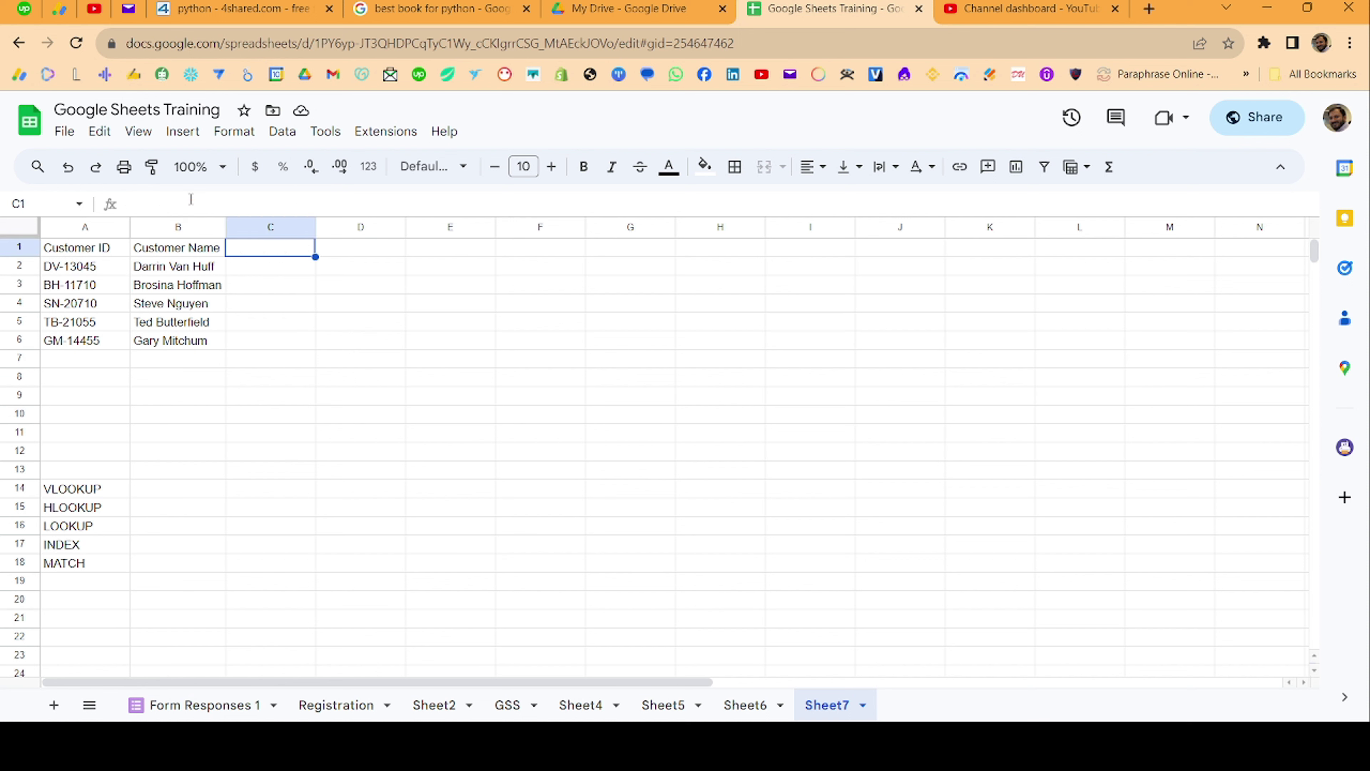
key(Right)
key(Right)
key(Right)
key(Left)
key(Left)
key(Left)
key(Left)
key(Down)
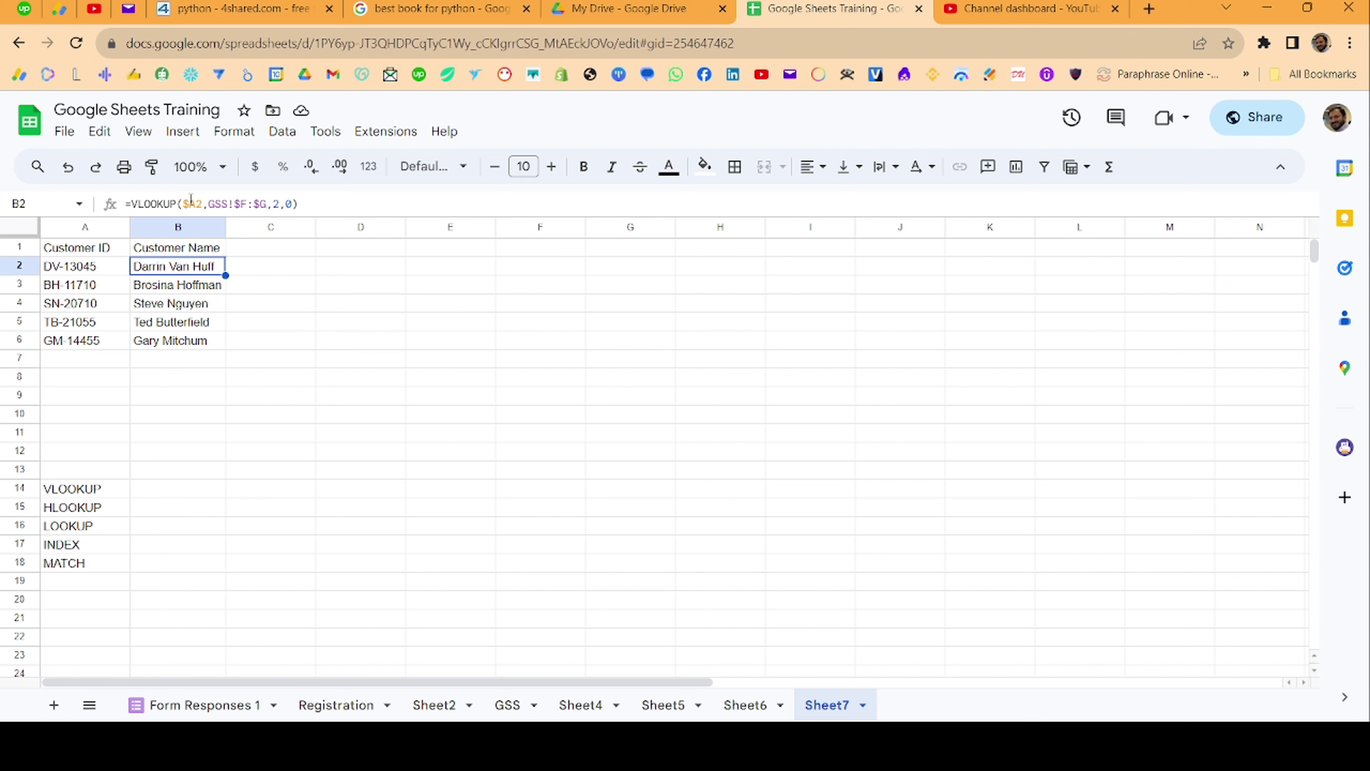
key(Down)
key(Down)
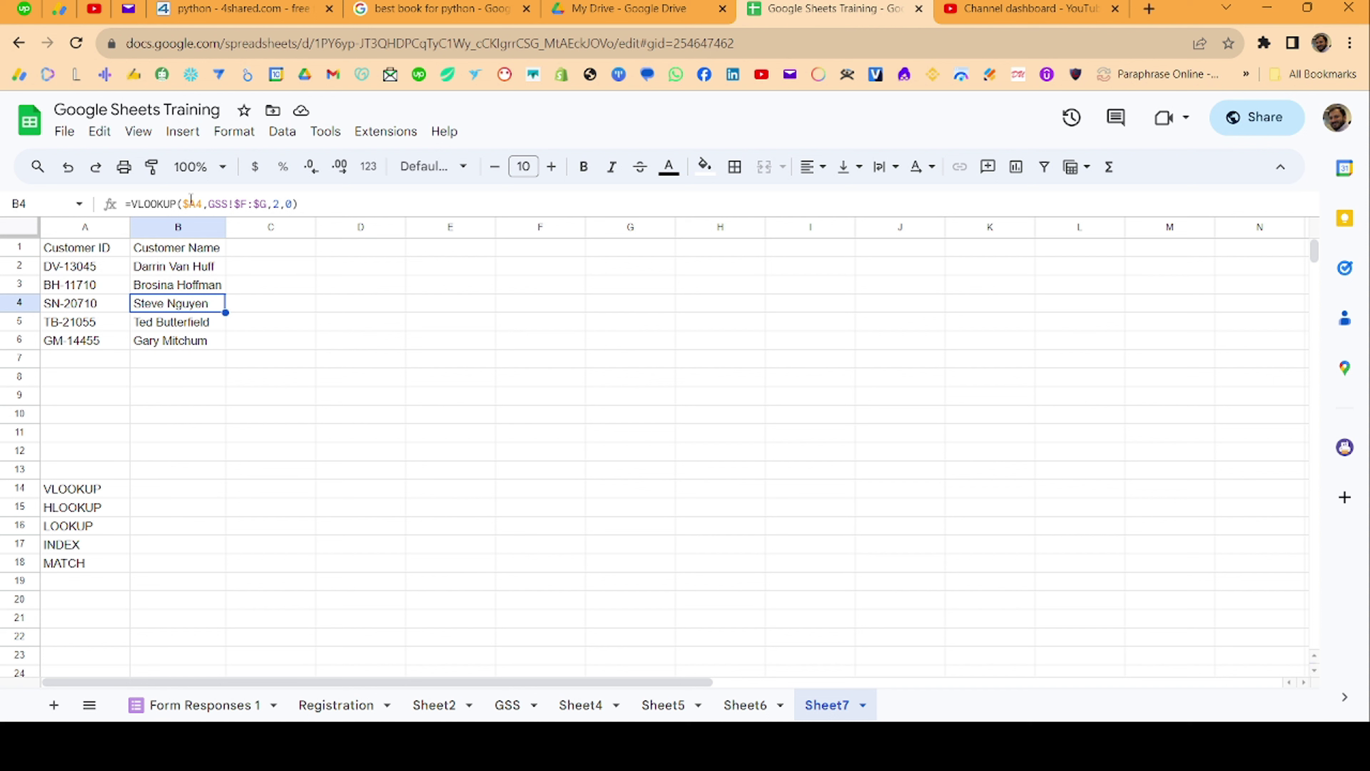
key(Up)
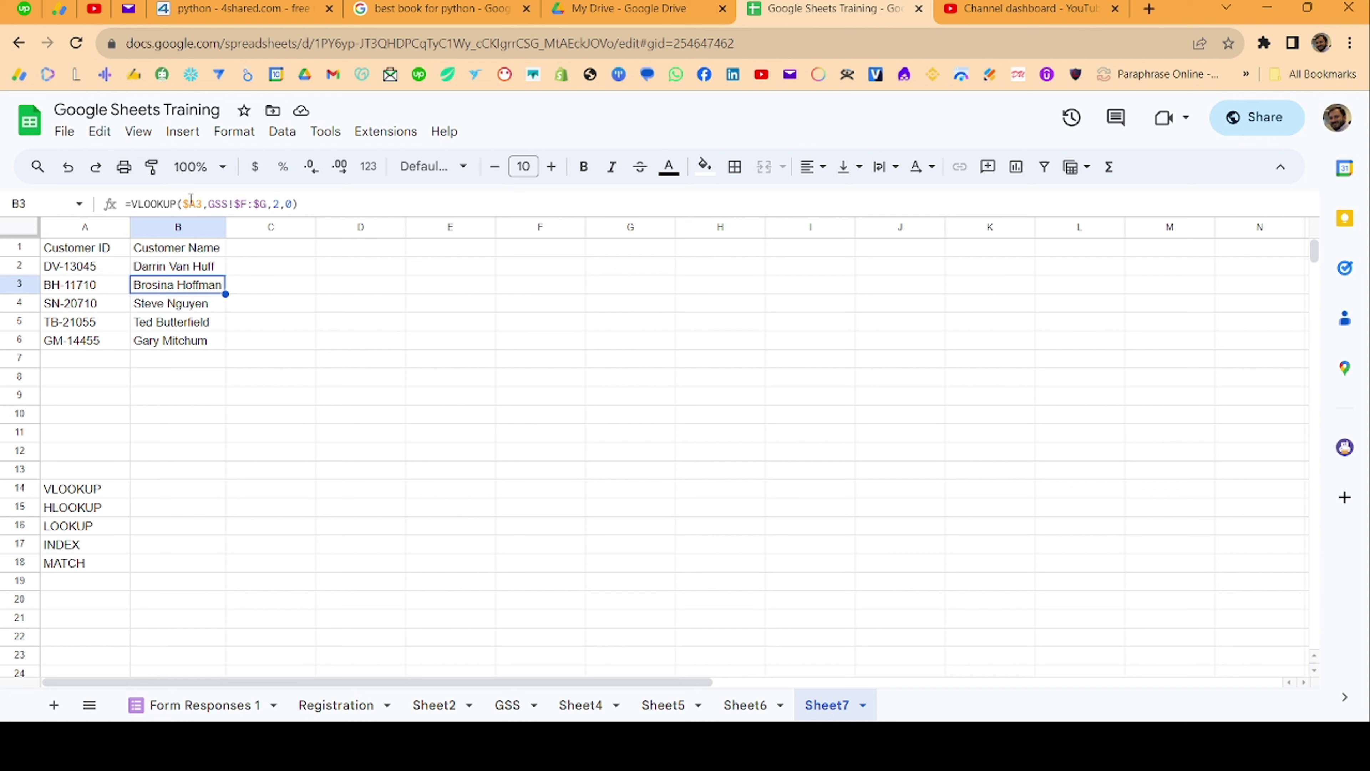
key(Up)
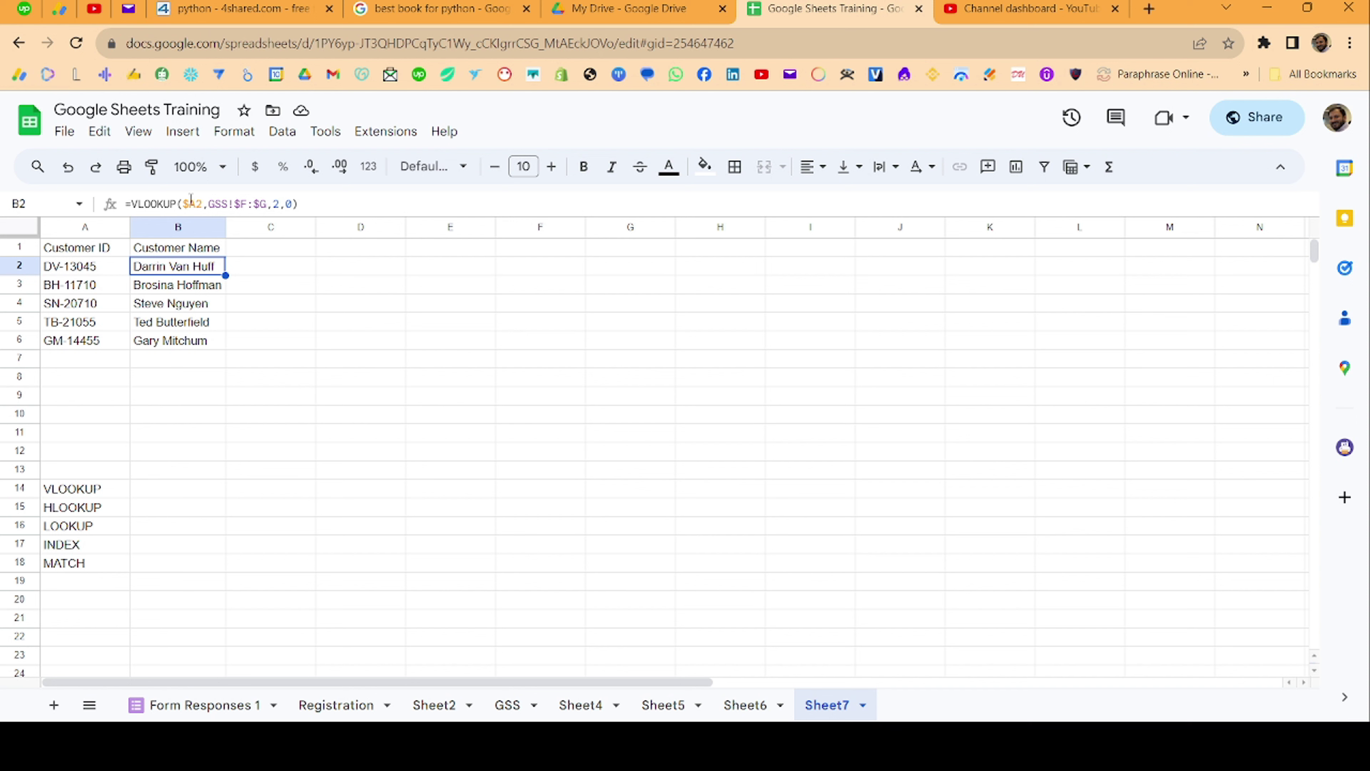
- Copy the ID GM-14455 into A7 and change it to GM-144555
click(93, 367)
key(ctrl+d)
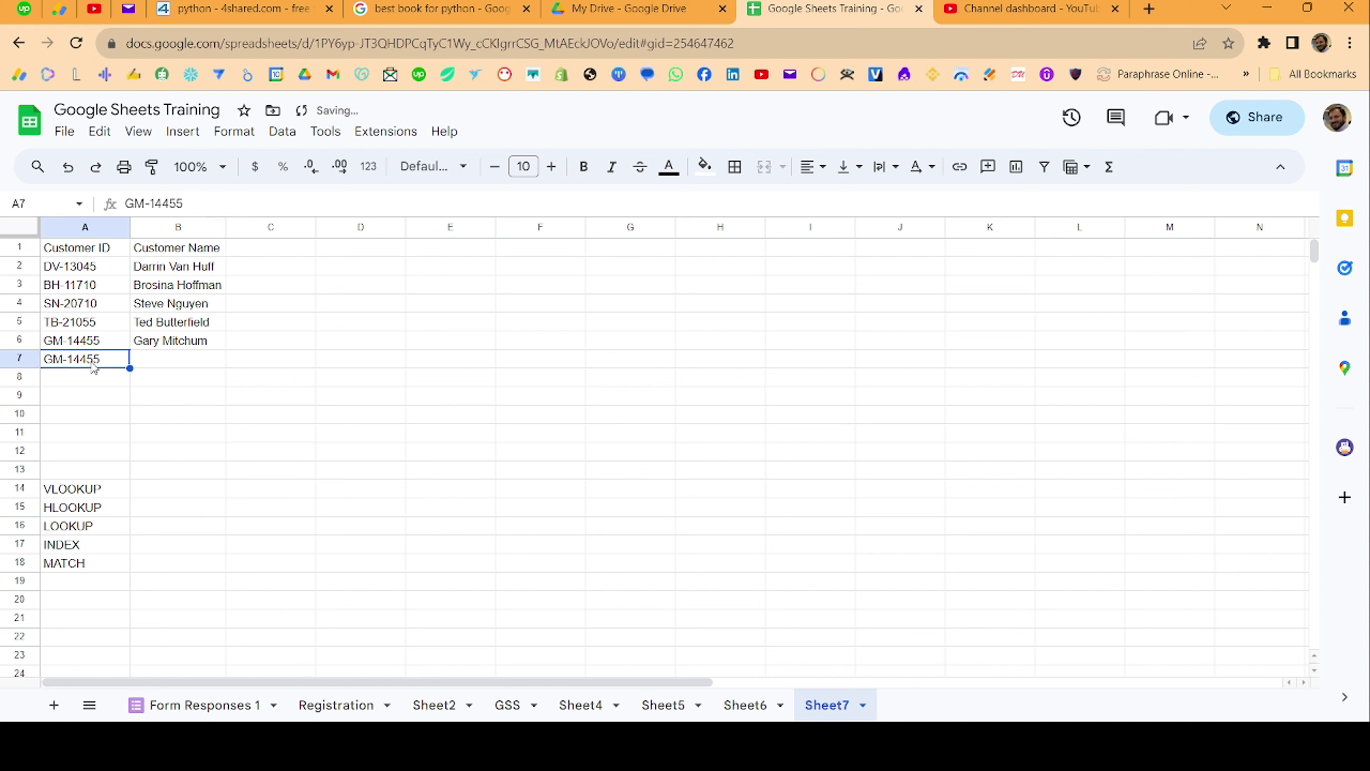
double_click(94, 367)
text(5)
key(Return)
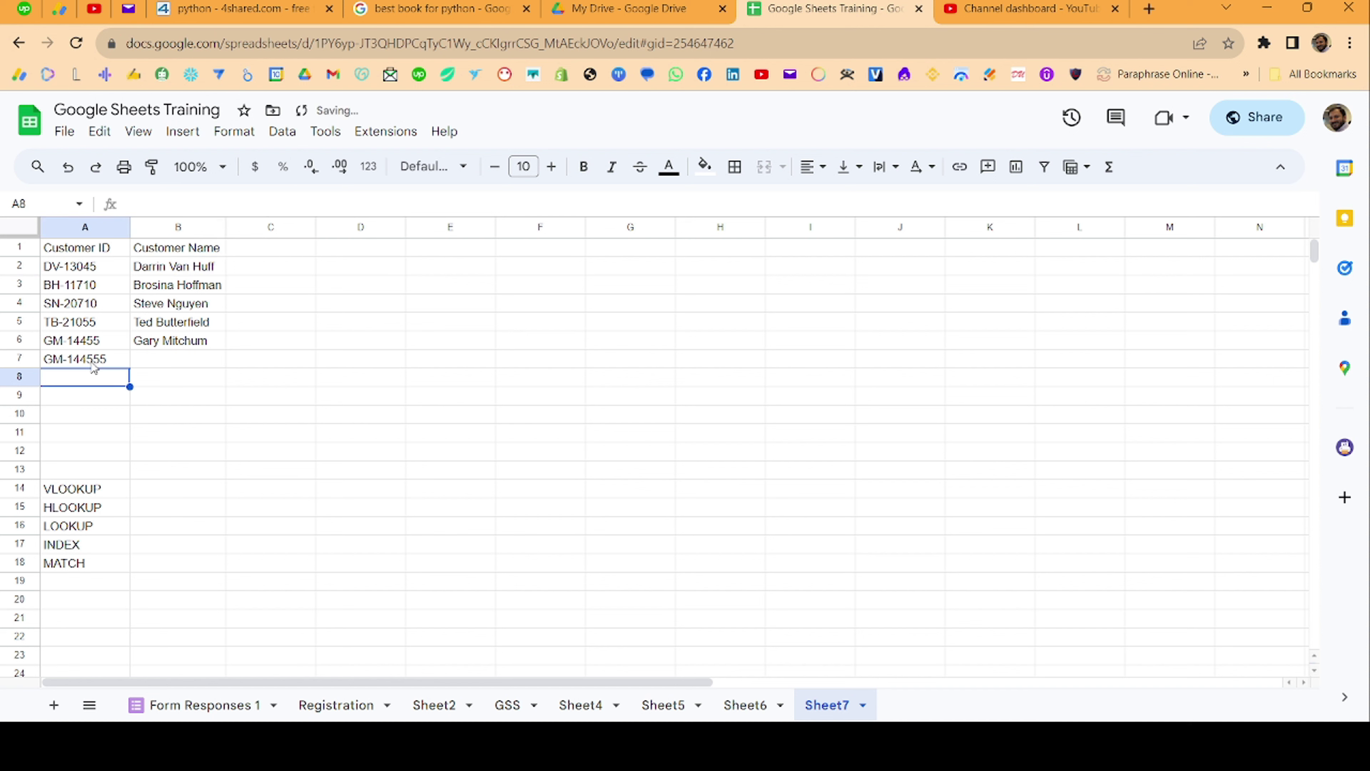
- Fill the VLOOKUP down into B7, which returns #N/A for the new ID
key(Up)
key(Right)
key(ctrl+d)
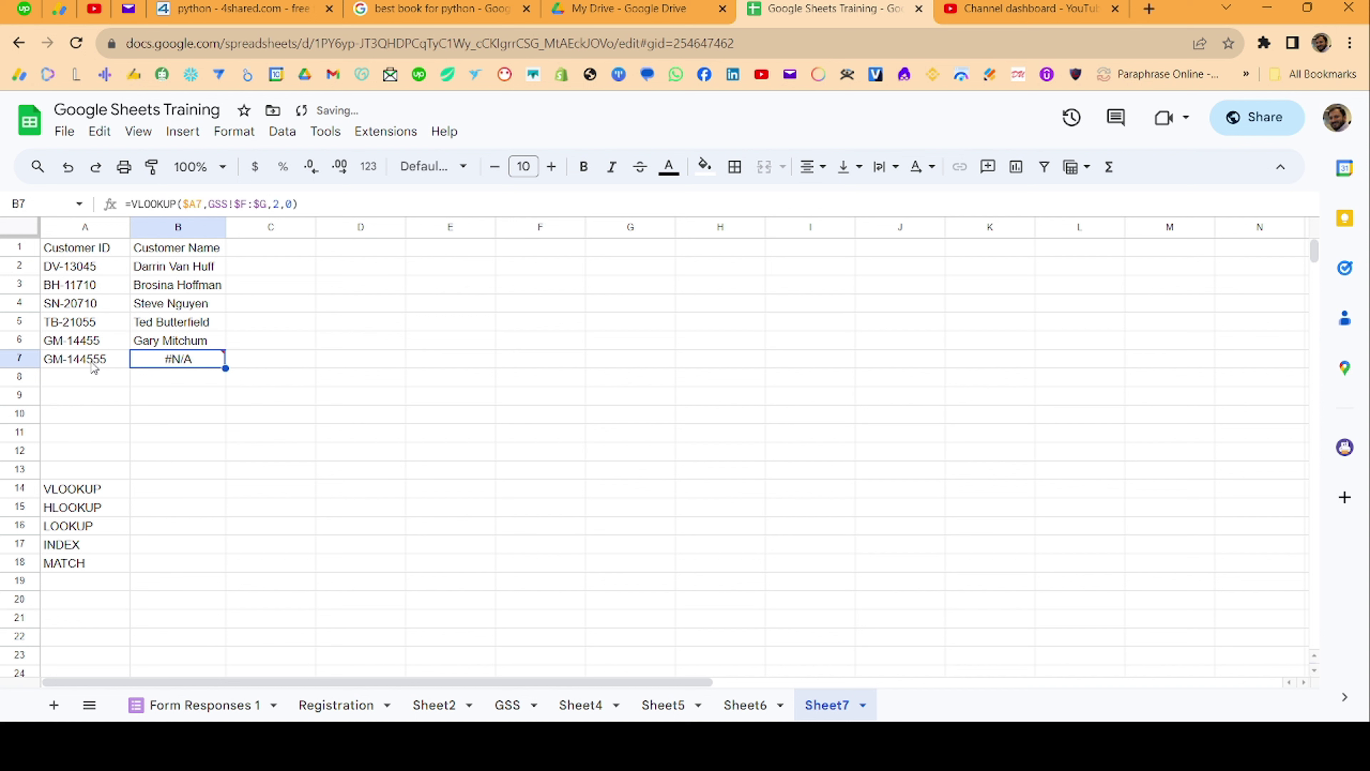
click(182, 266)
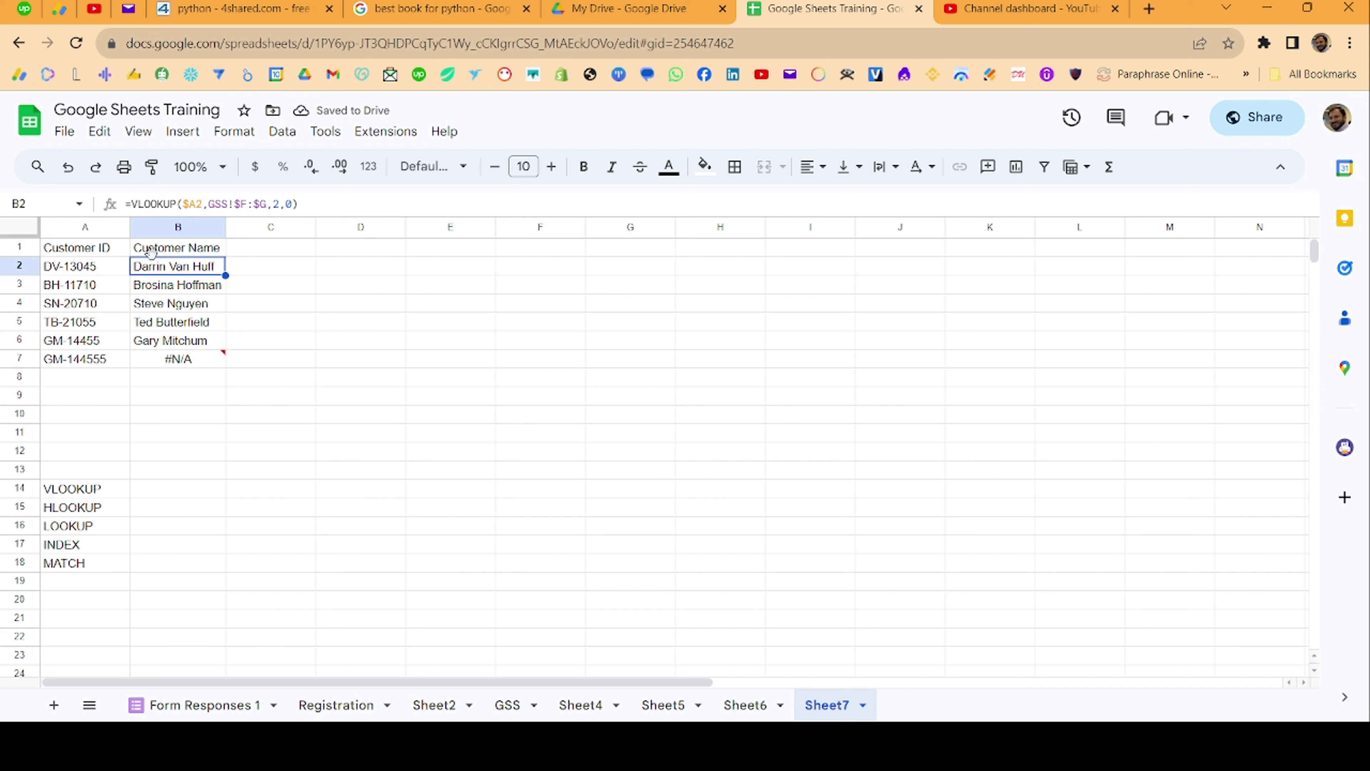
- Wrap the B2 lookup formula in IFERROR with an empty-string fallback
key(F2)
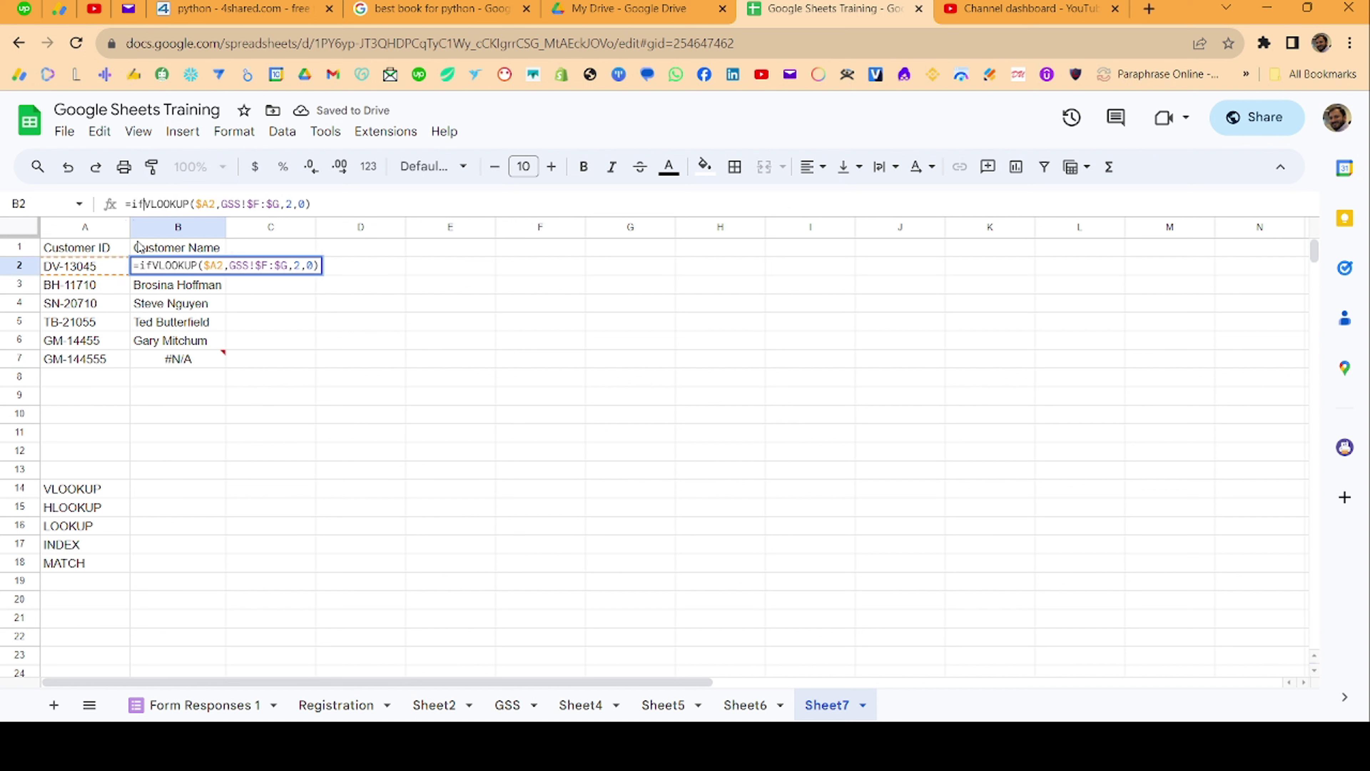
text(iferro)
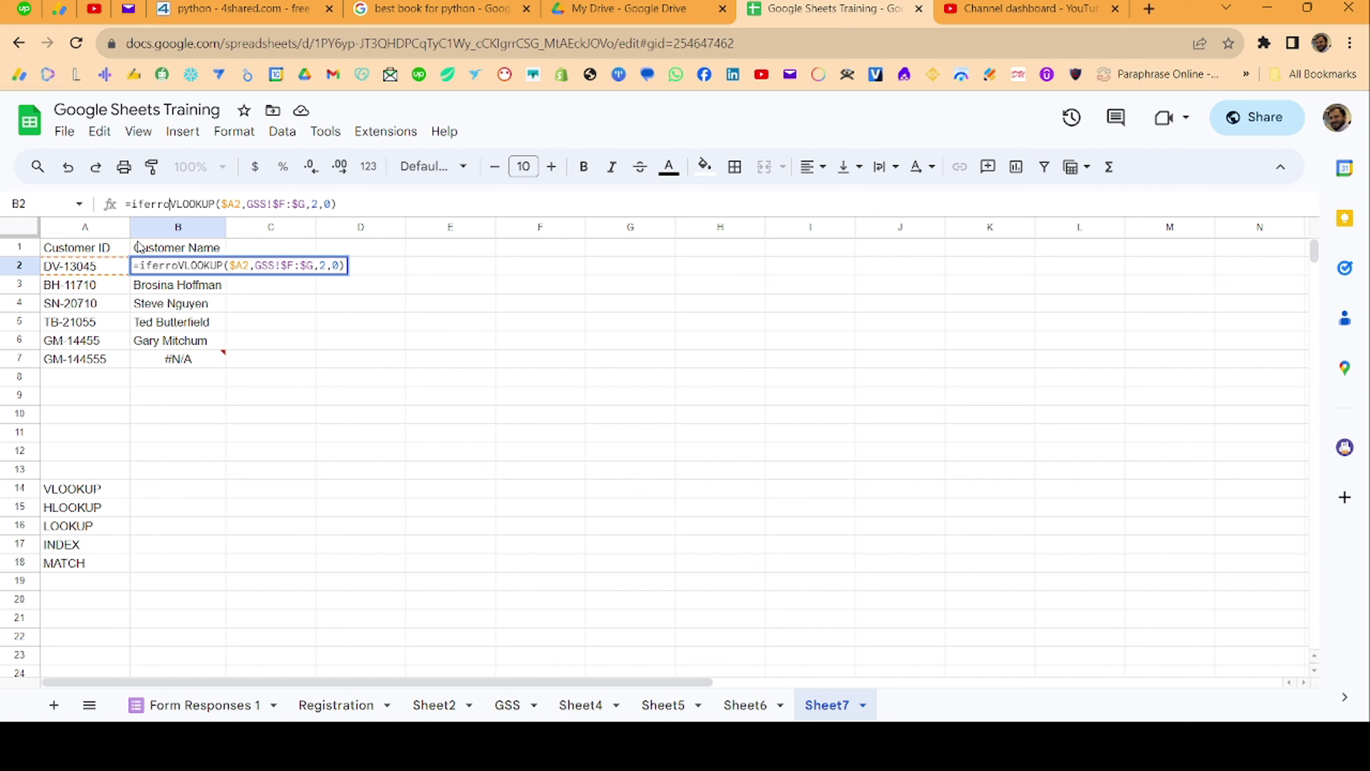
text(r()
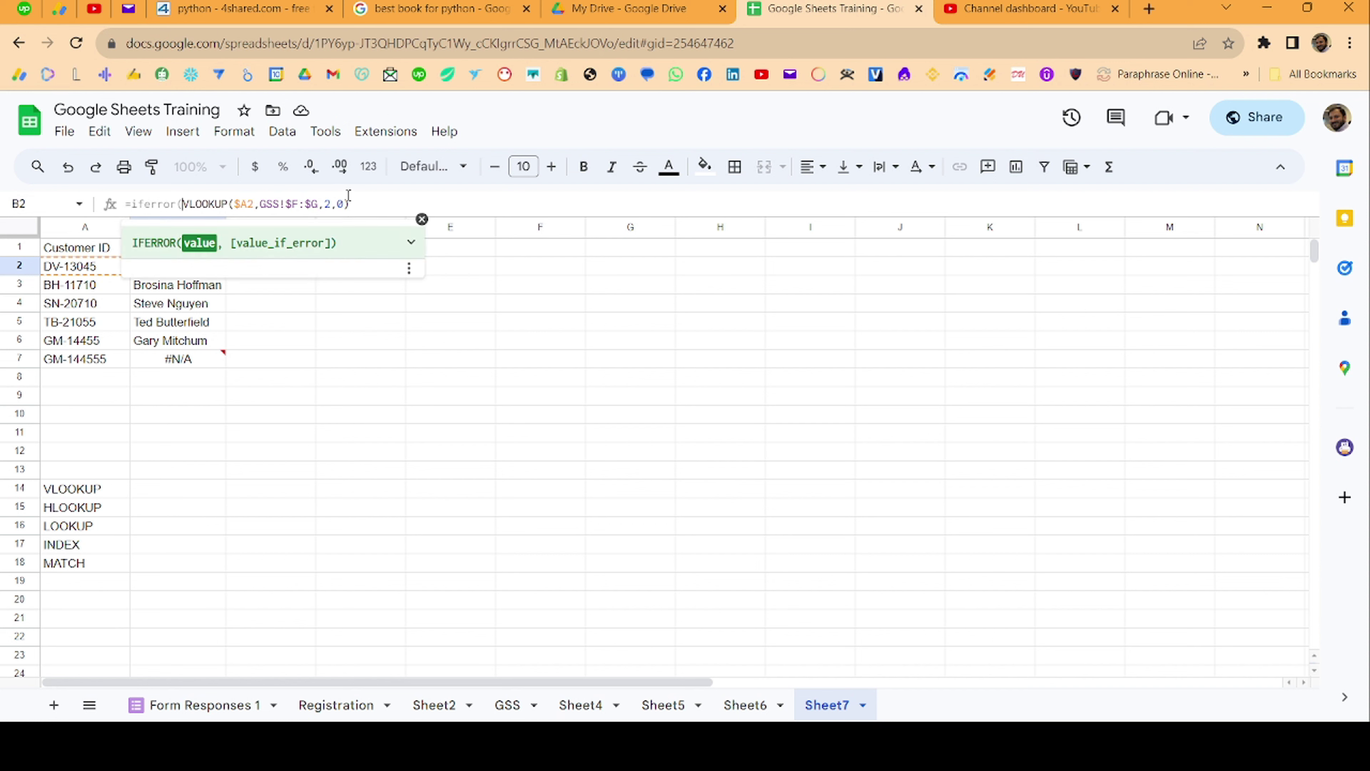
click(368, 202)
text(,"")
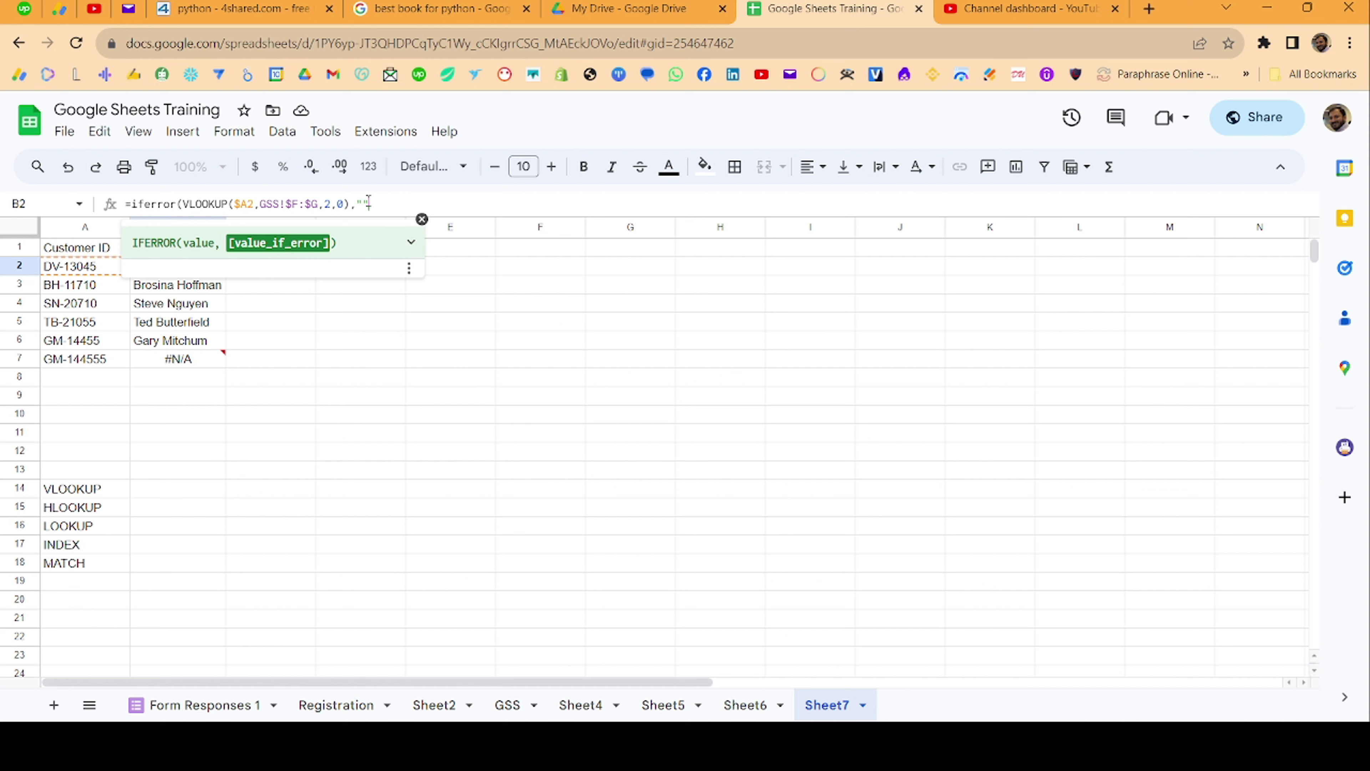
text())
key(Return)
- Paste the IFERROR formula down through B7 so row 7 shows blank
key(Down)
key(Down)
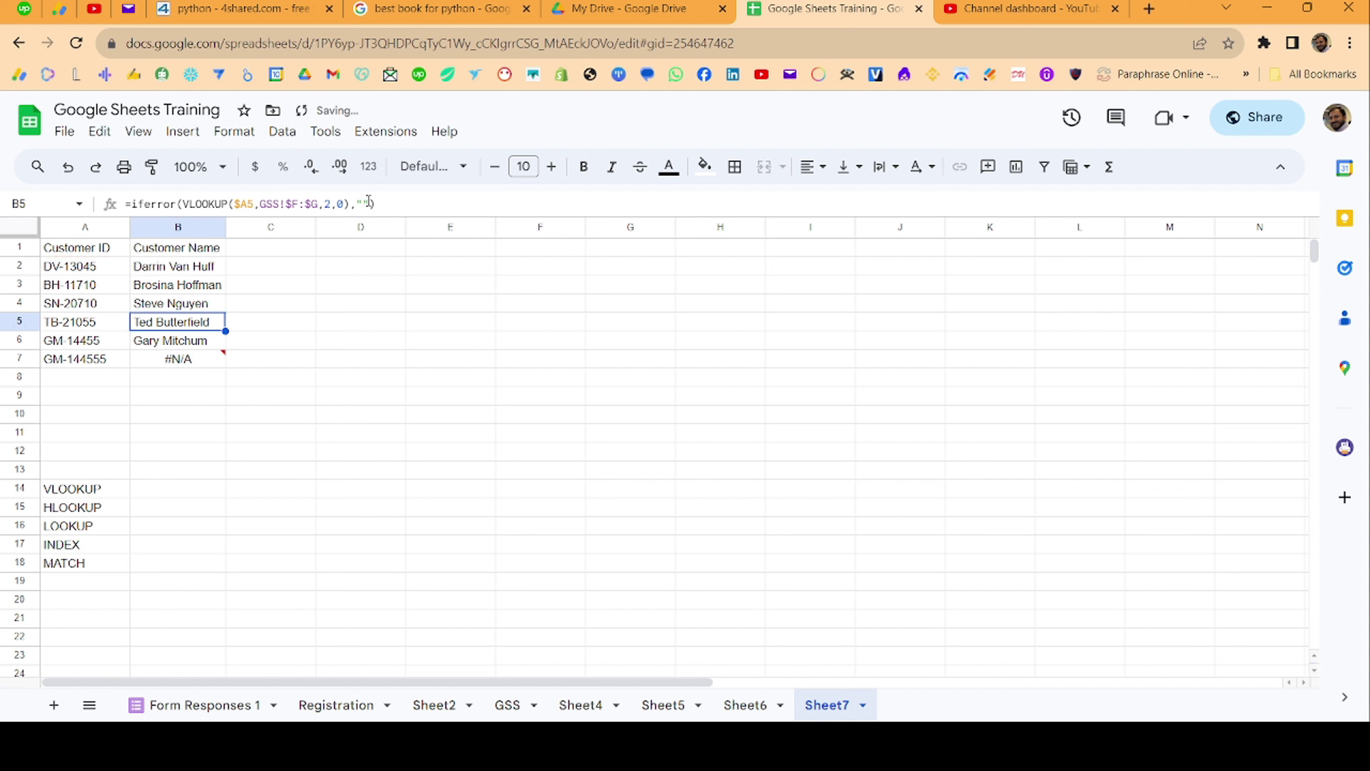
key(Down)
key(Down)
text(=iferror(VLOOKUP($A7,GSS!$F:$G,2,0),""))
key(Up)
key(Down)
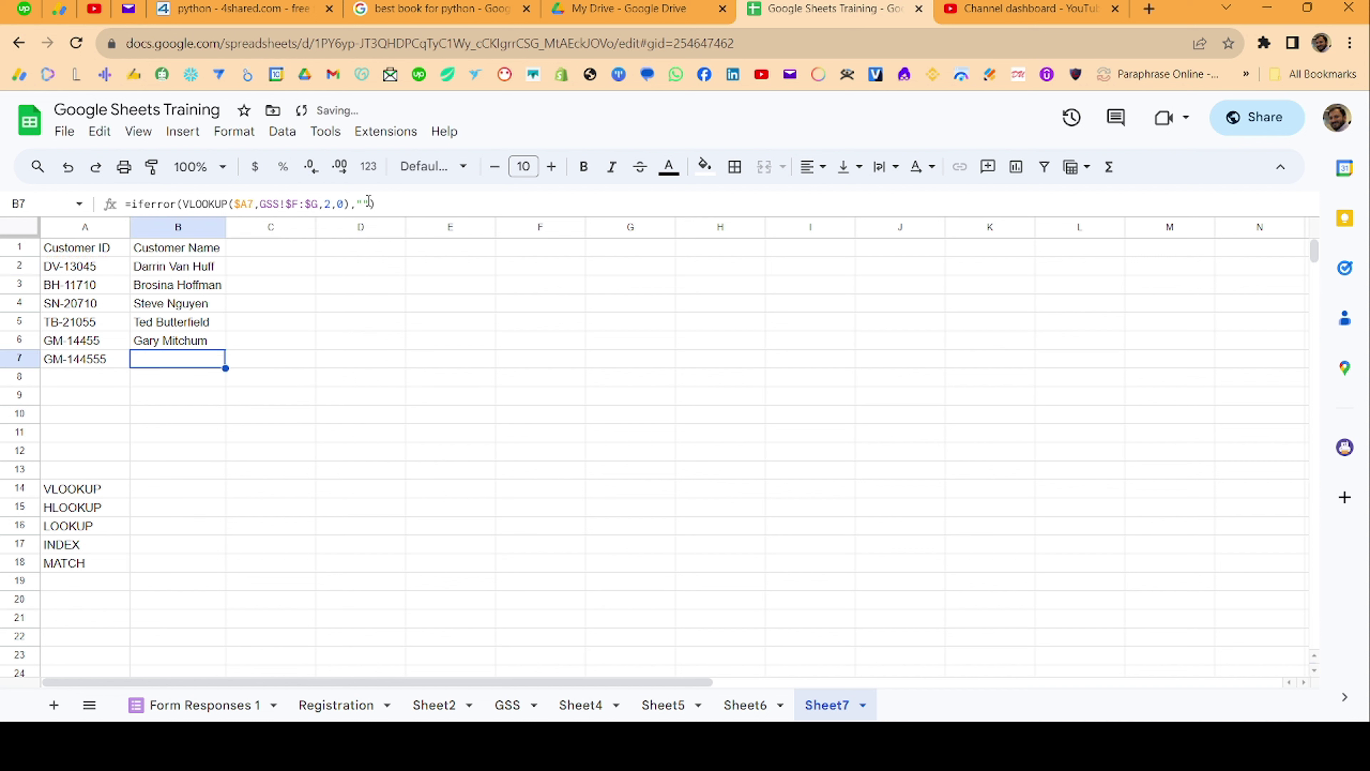
key(Up)
key(Up)
key(Up)
key(Up)
key(Up)
key(Up)
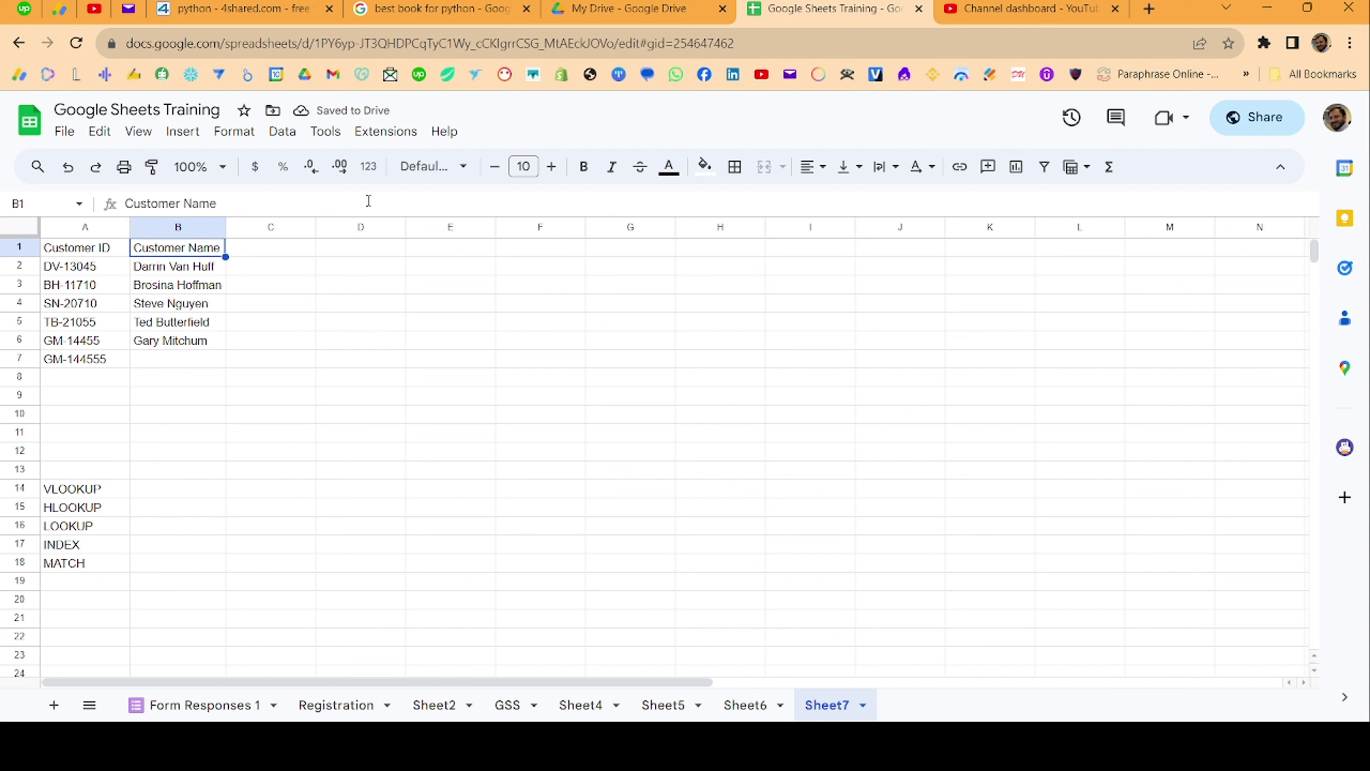
key(Down)
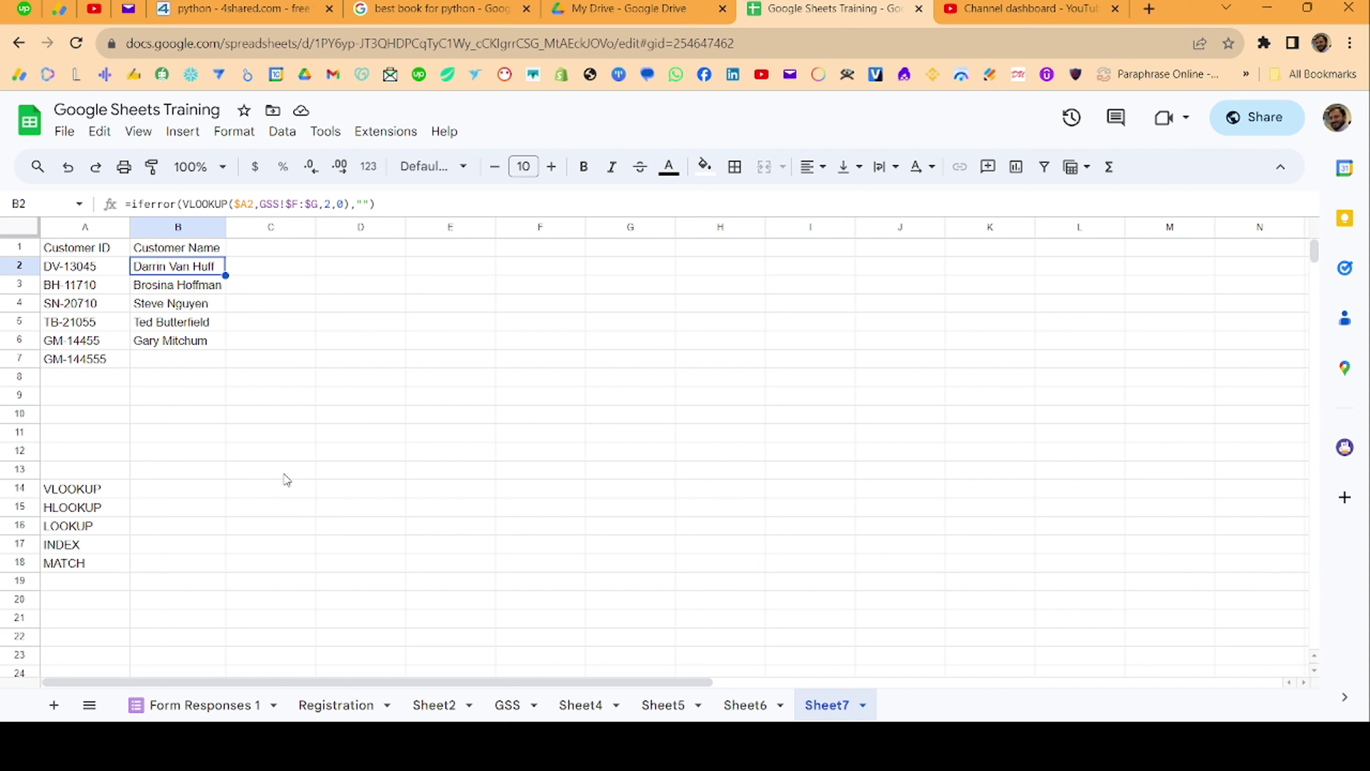
click(435, 246)
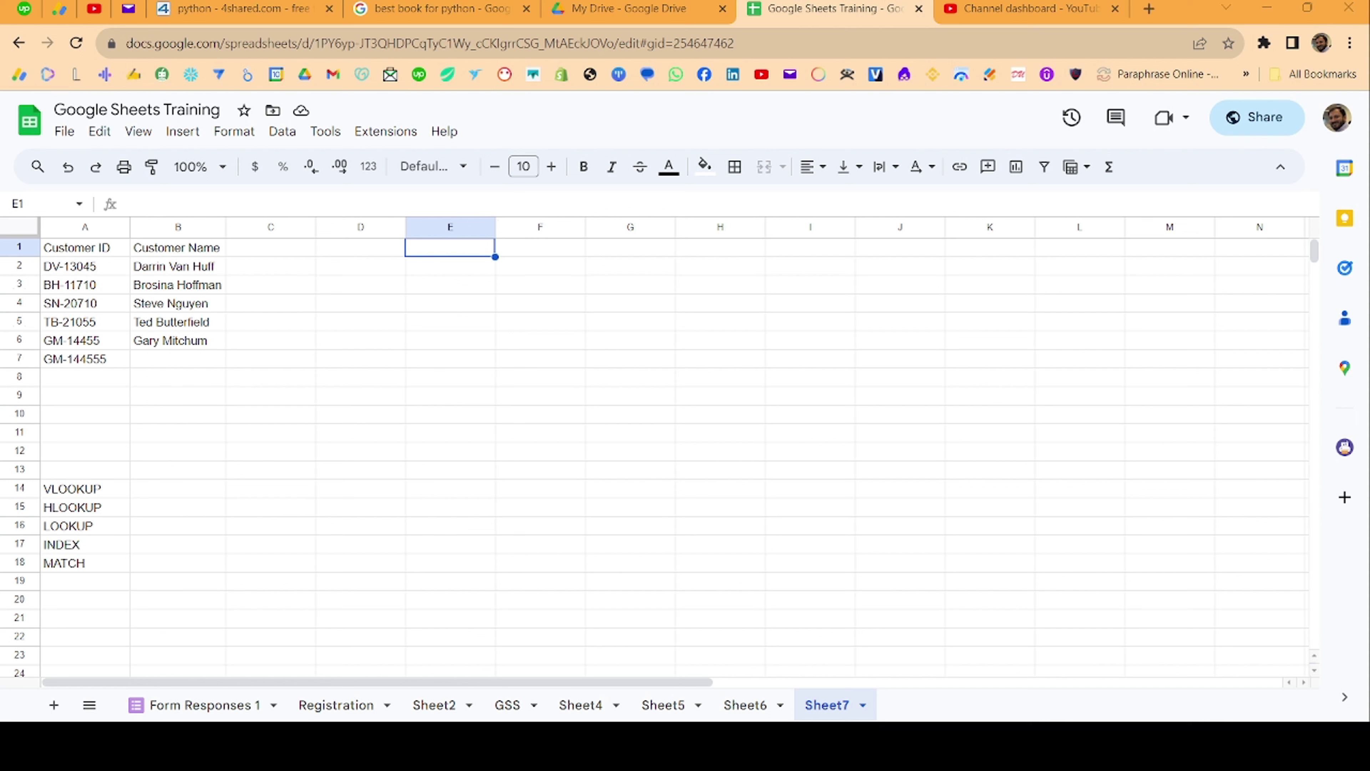
- Enter =HLOOKUP(A3,3:3,1,0) in E1, which returns BH-11710
text(=)
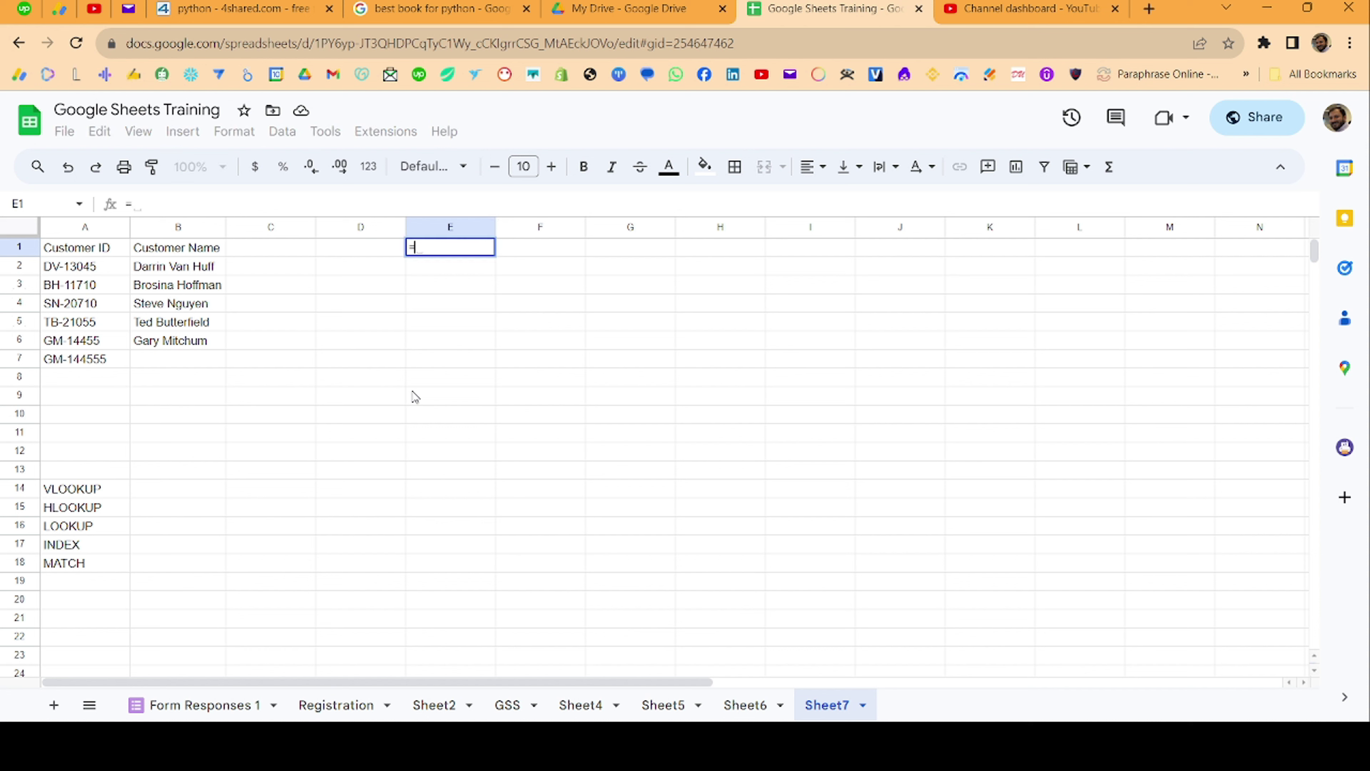
text(HLO)
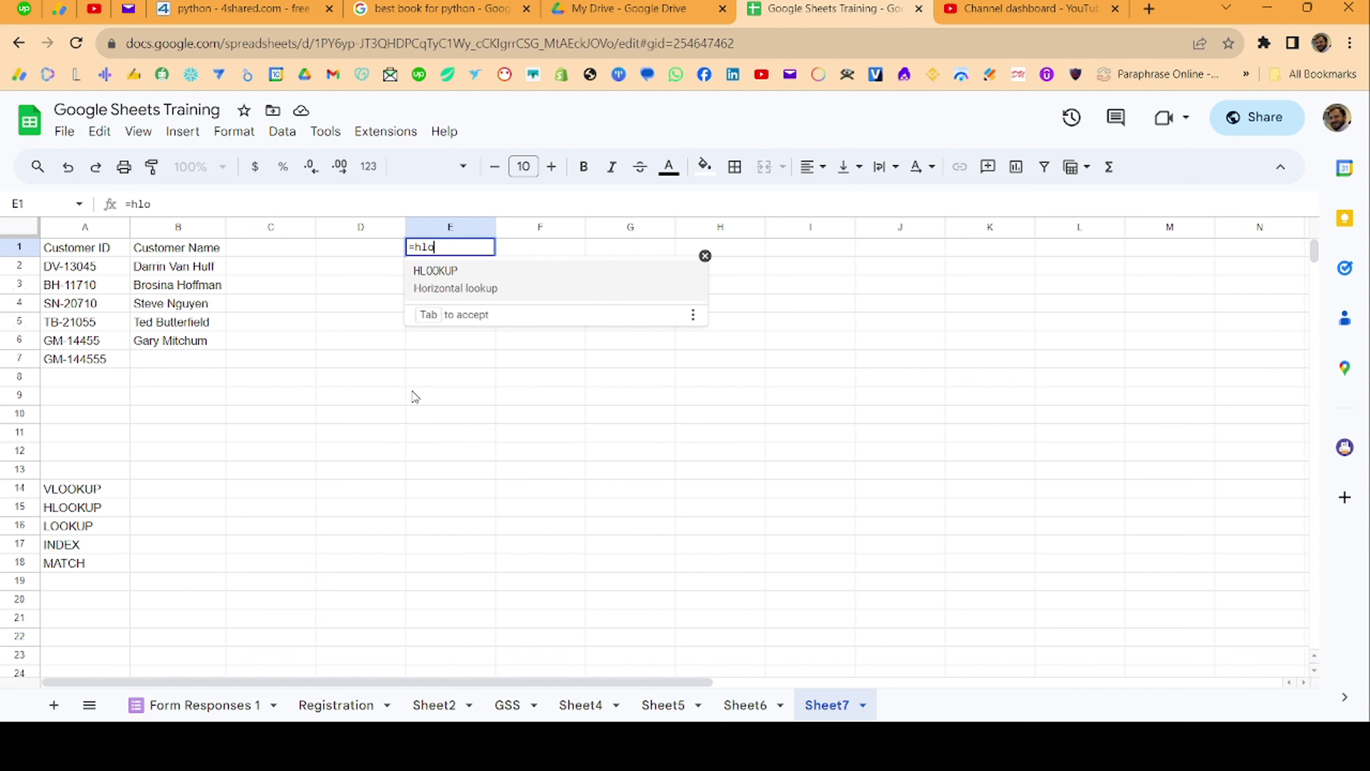
key(Tab)
key(Left)
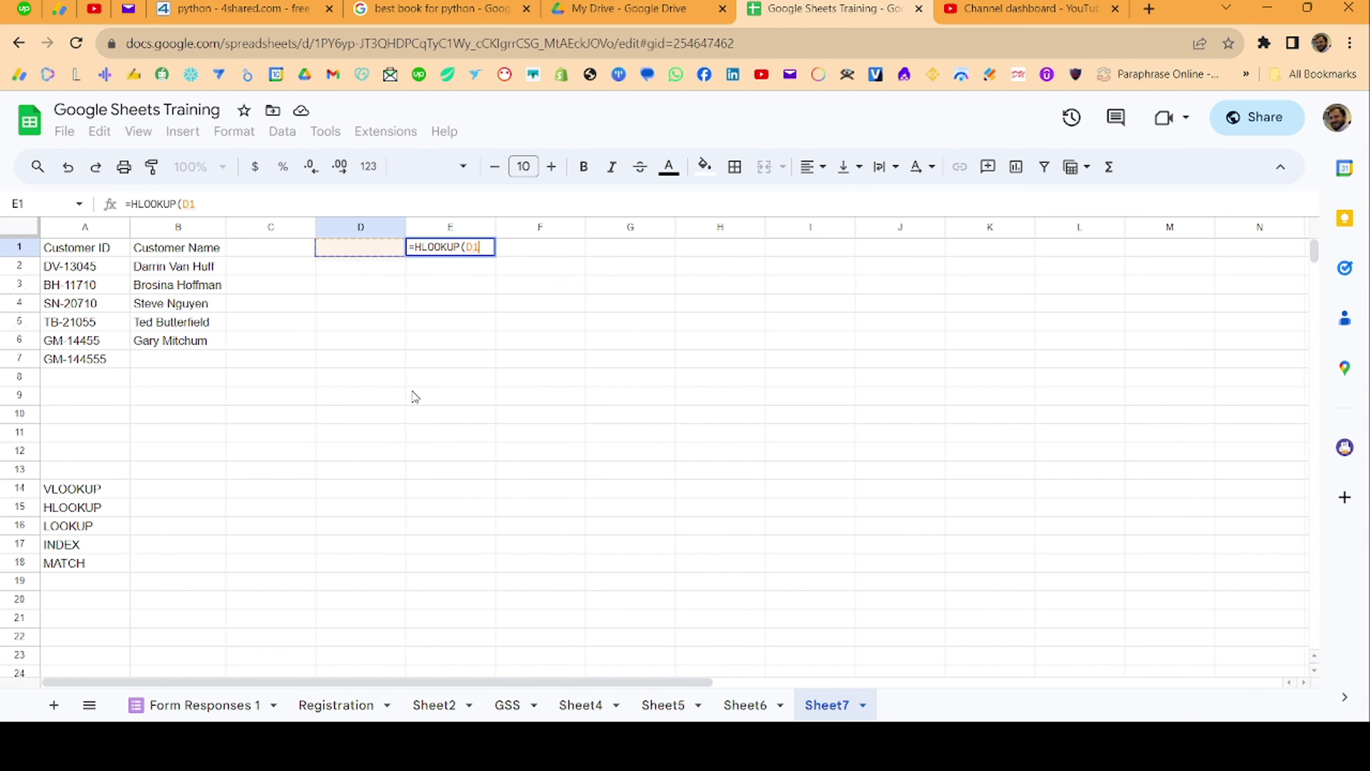
key(Left)
key(Left)
key(Left)
key(Down)
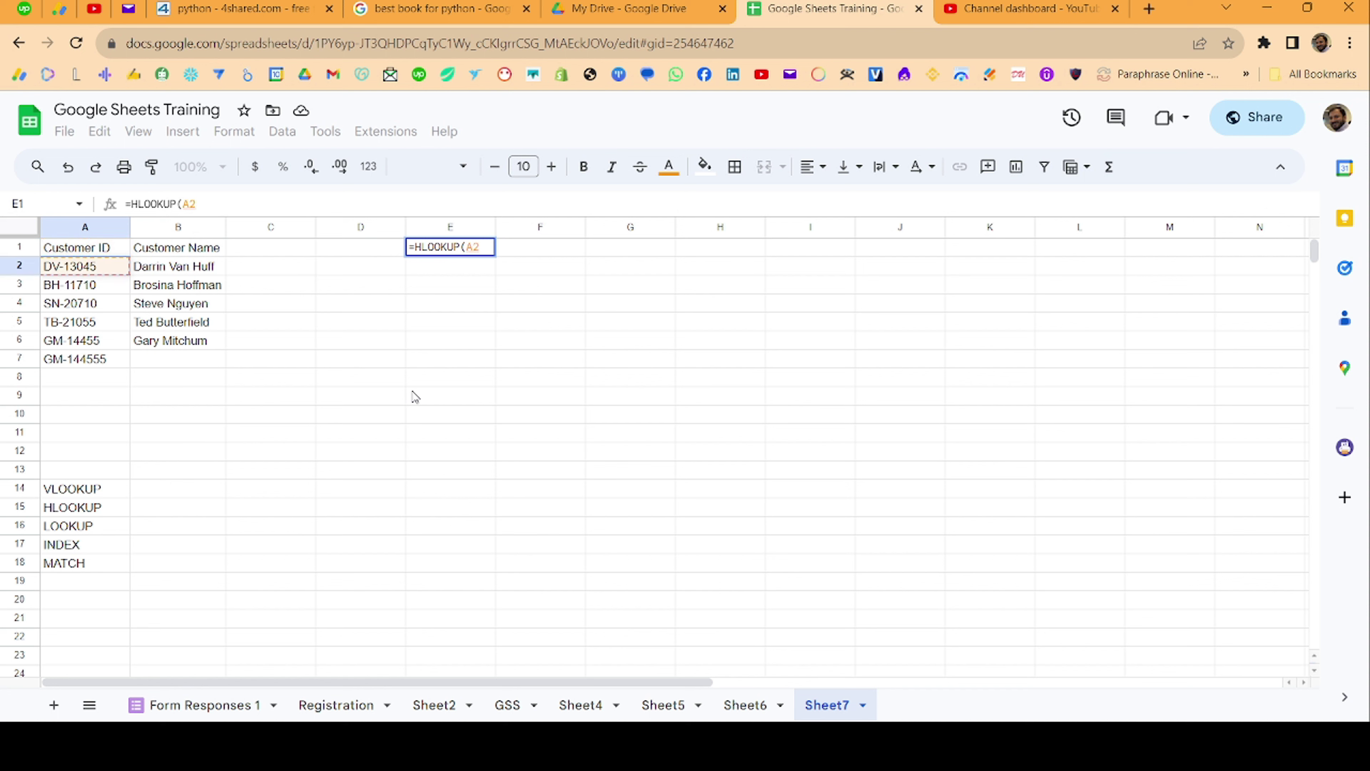
key(Down)
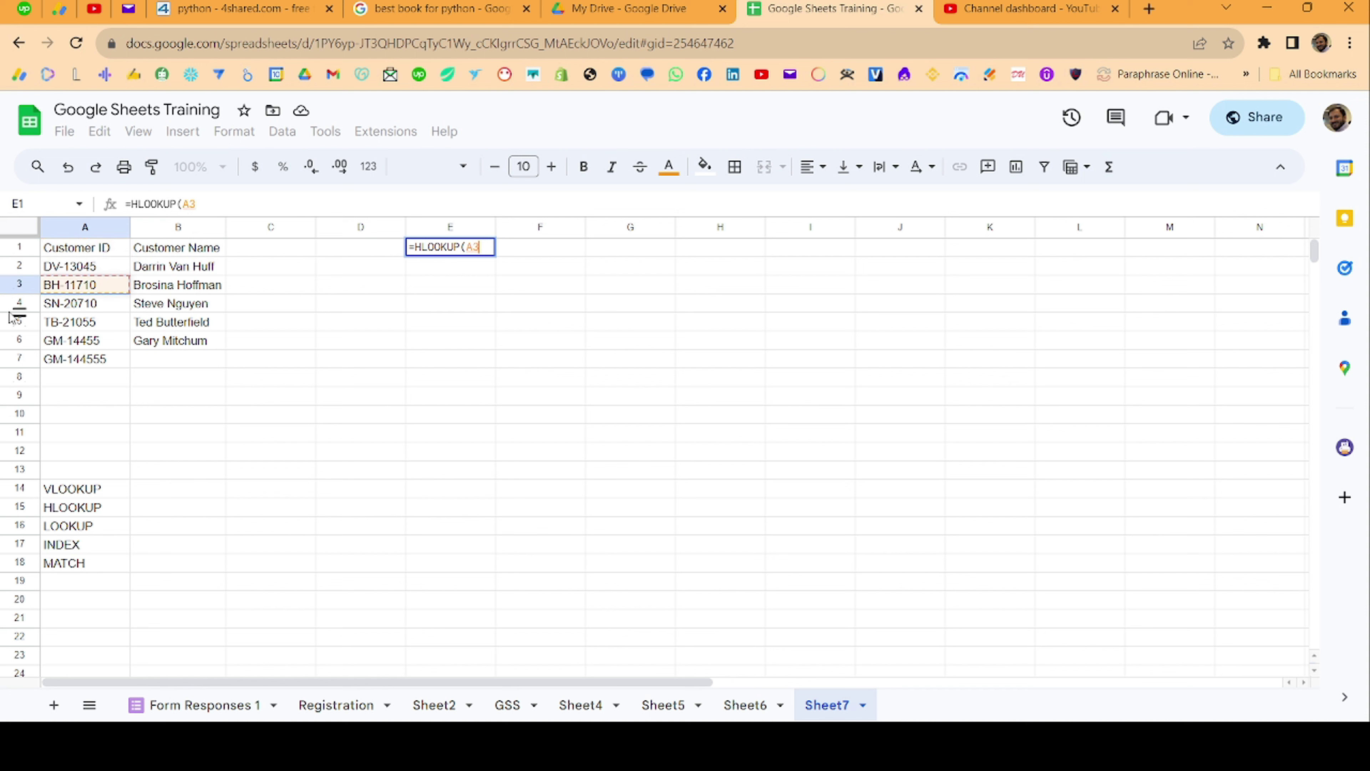
text(\,)
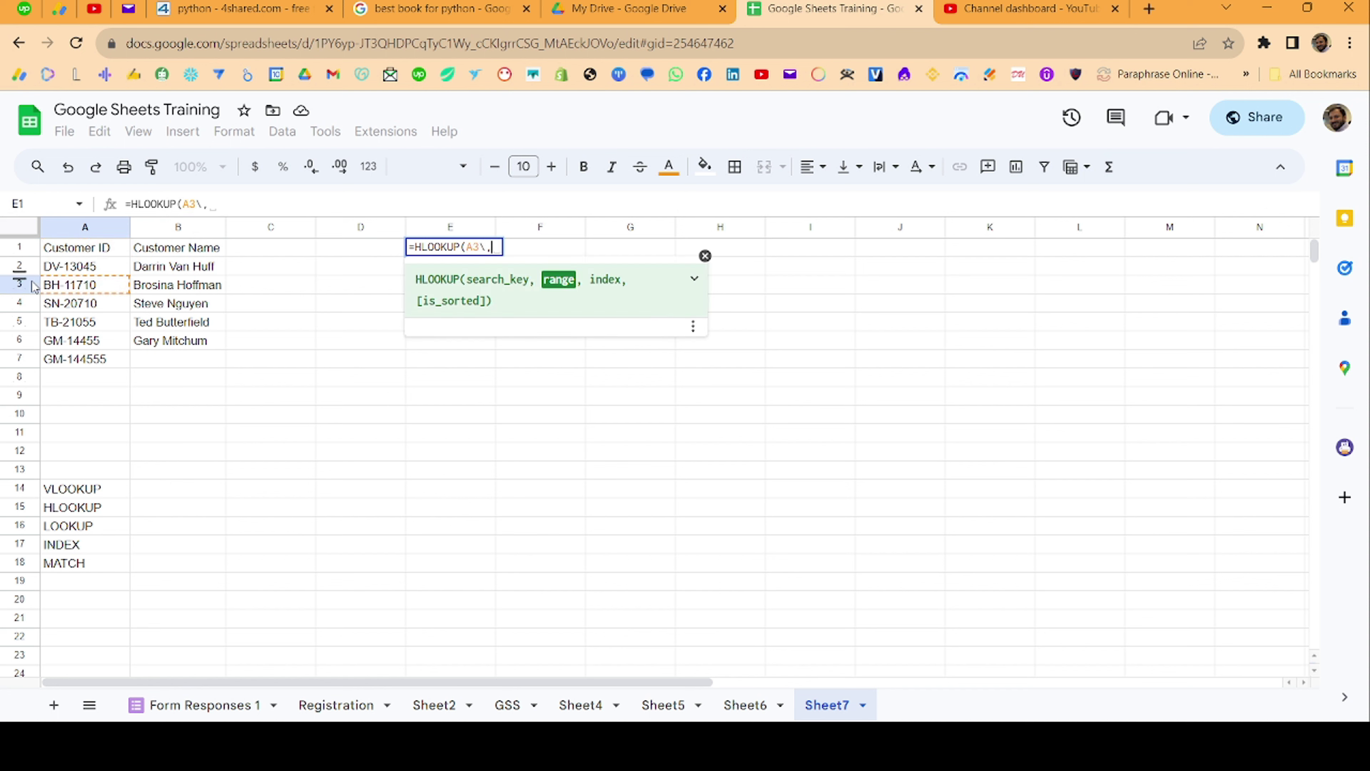
click(34, 285)
text(,)
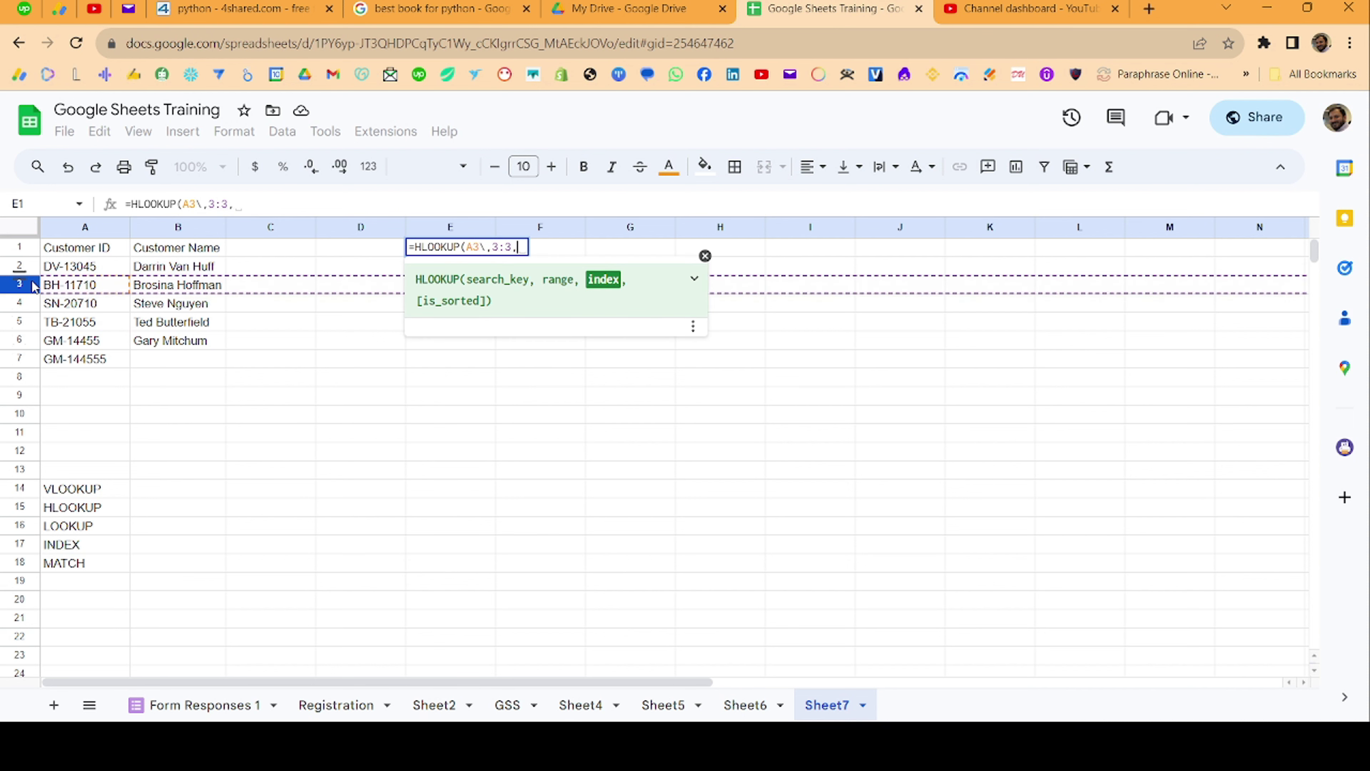
text(1,0))
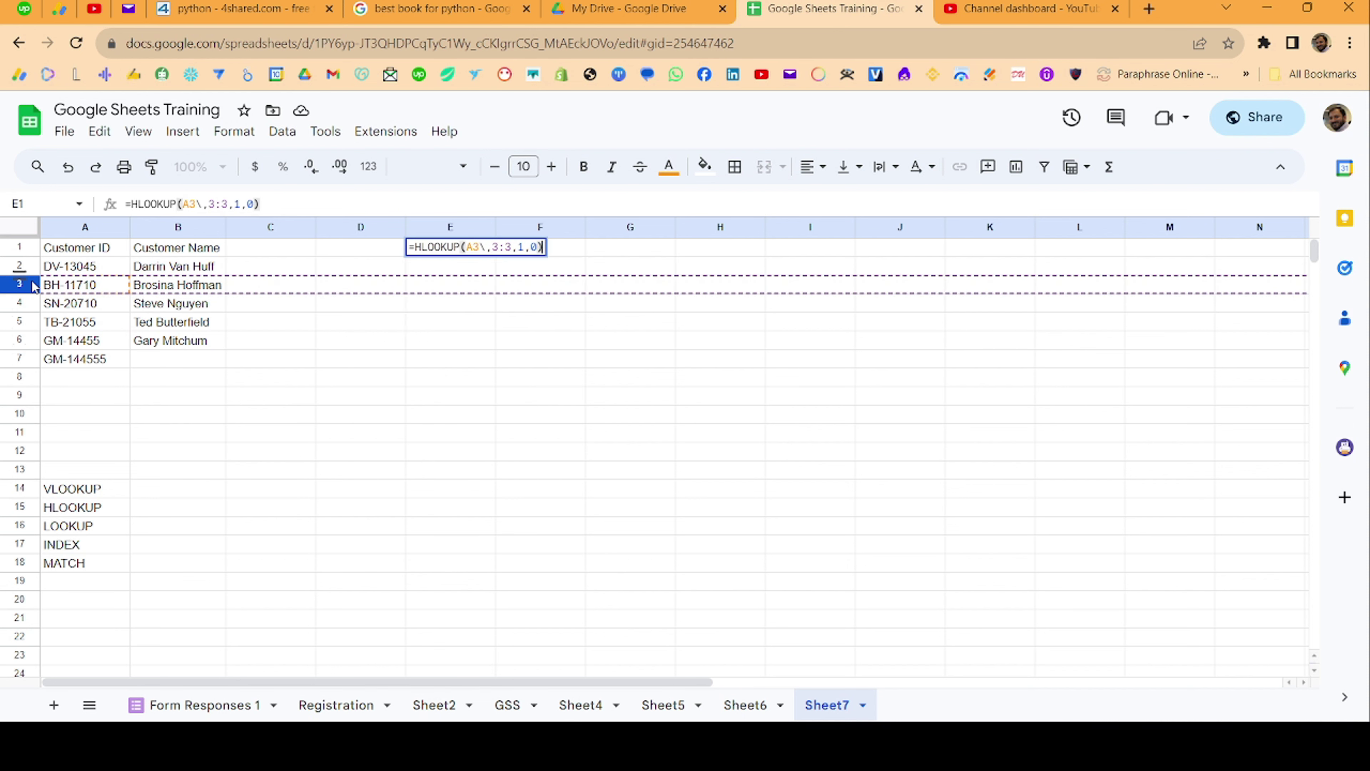
click(205, 204)
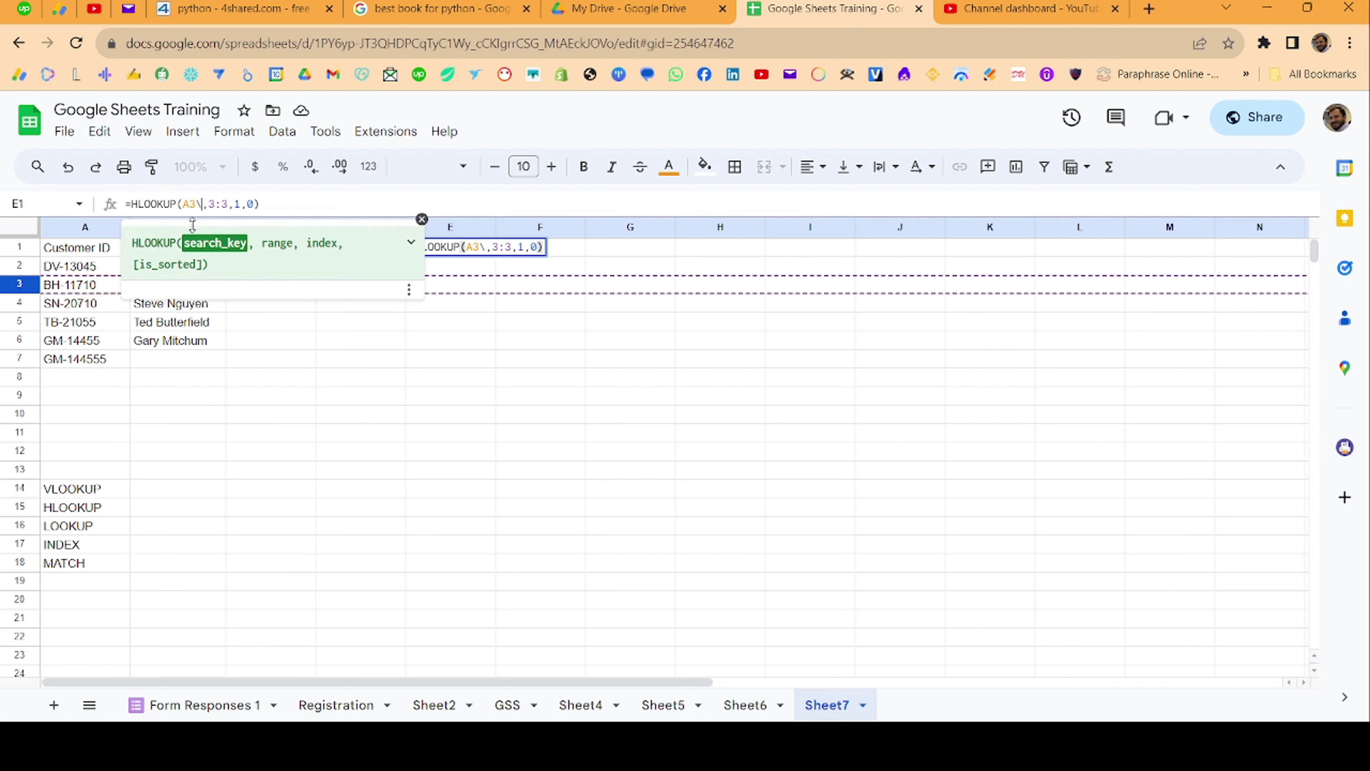
key(Return)
- Change the HLOOKUP to =HLOOKUP(A3,3:4,2,0) so it returns SN-20710
key(Up)
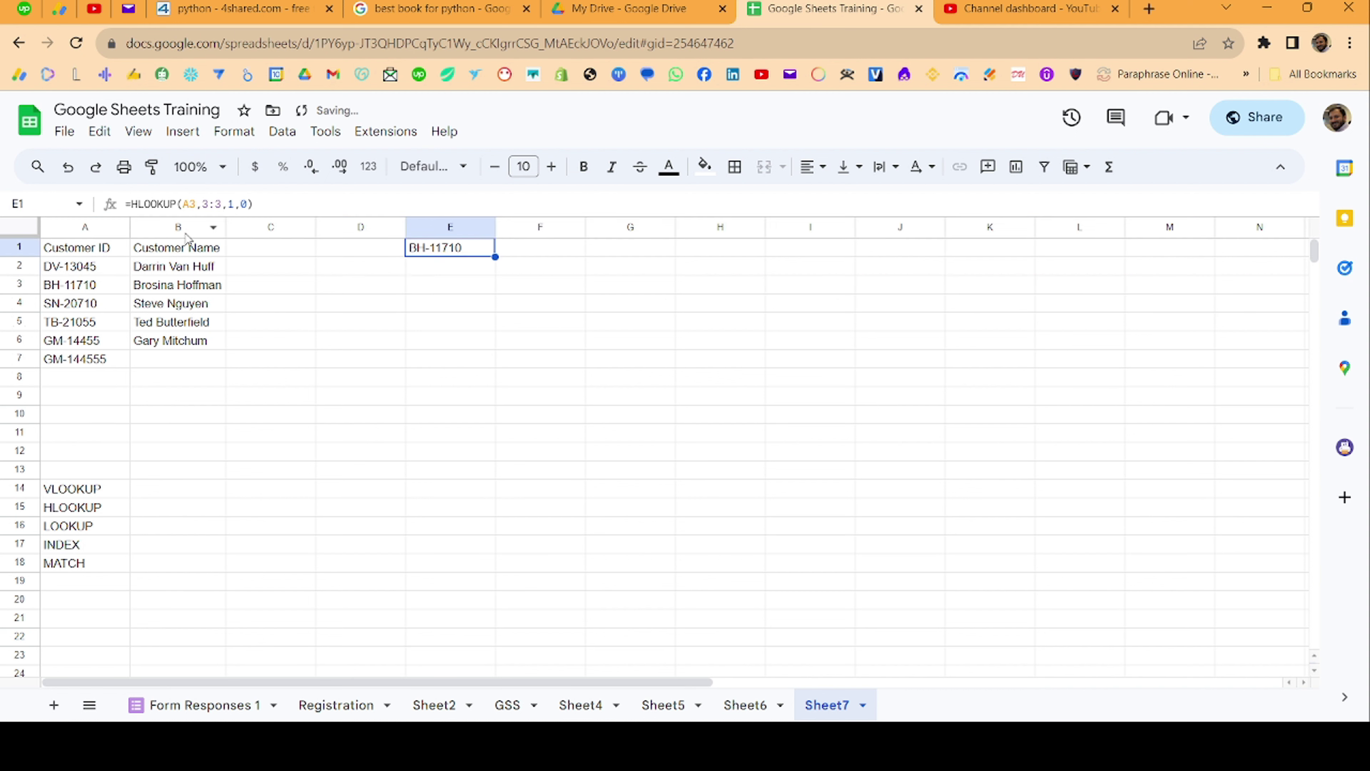
click(234, 203)
key(BackSpace)
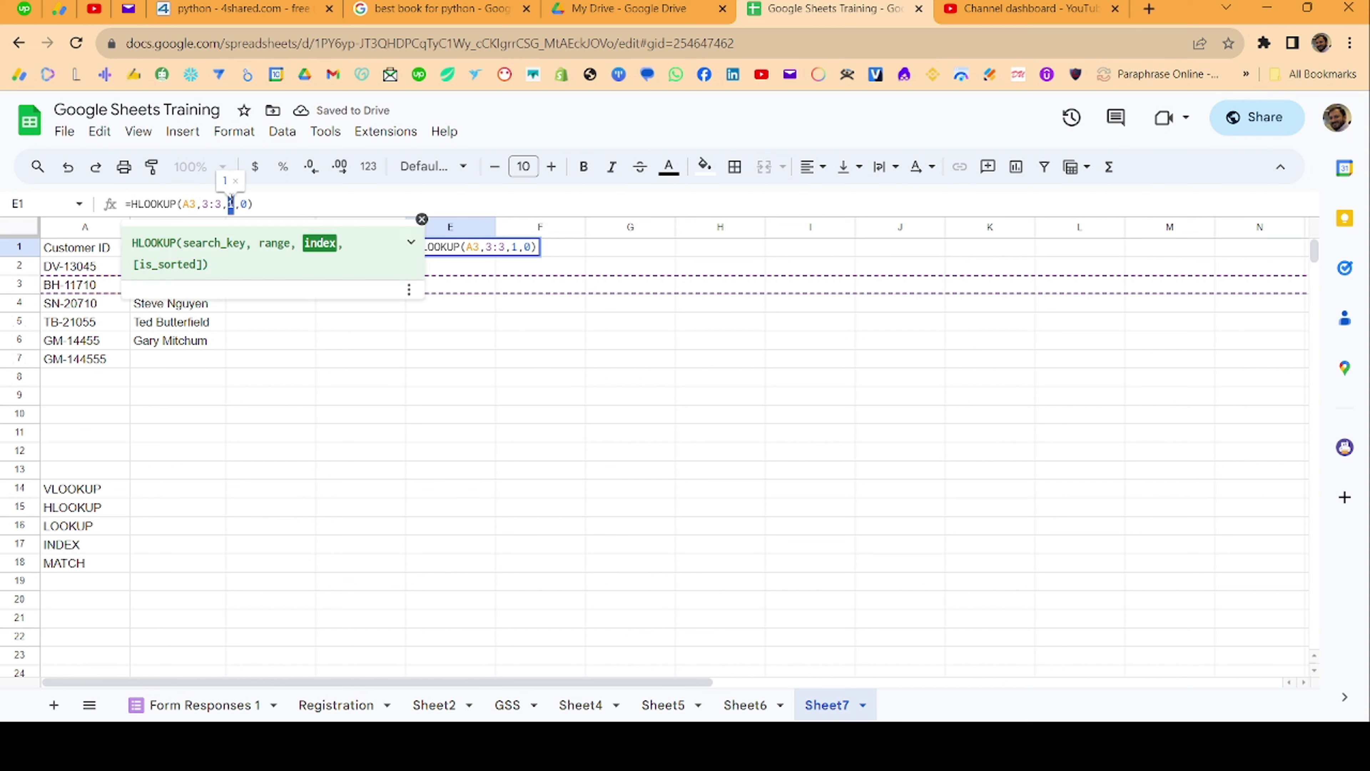
text(2)
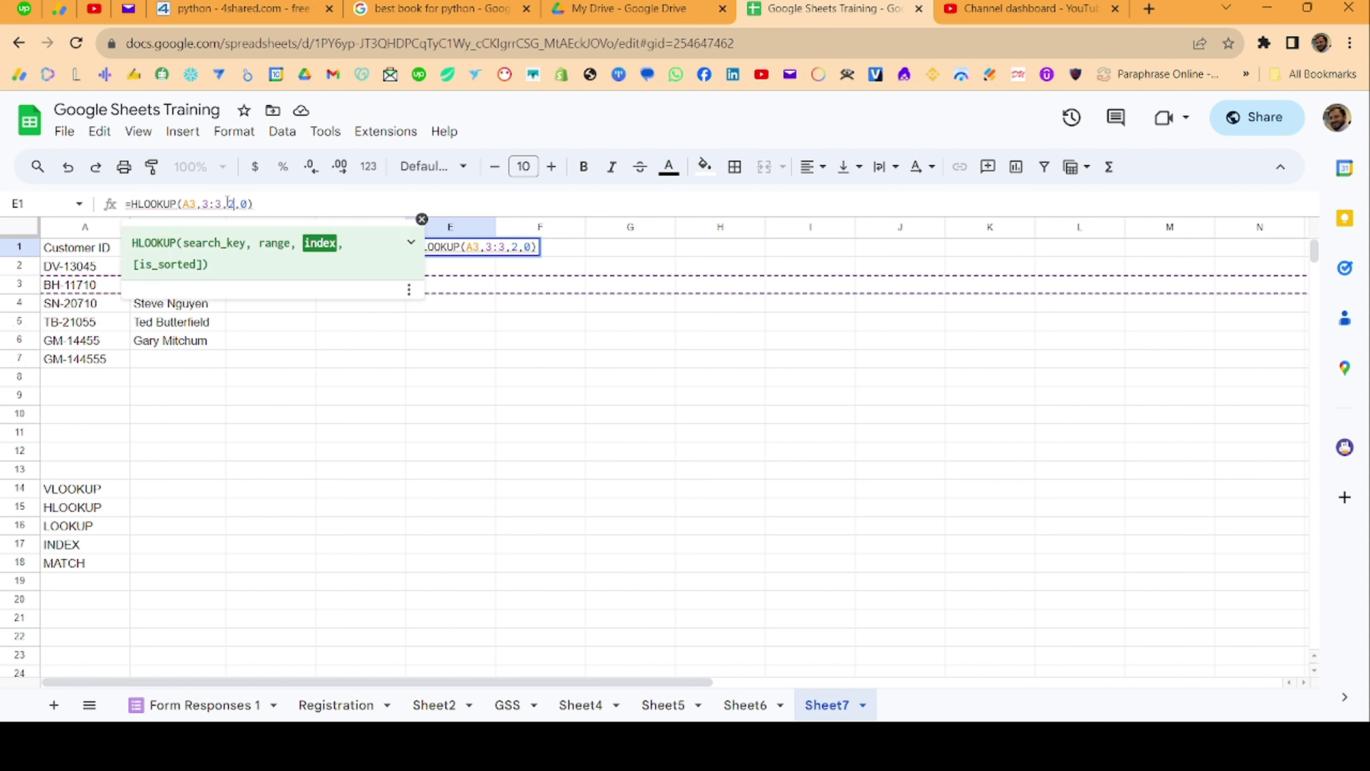
text(4)
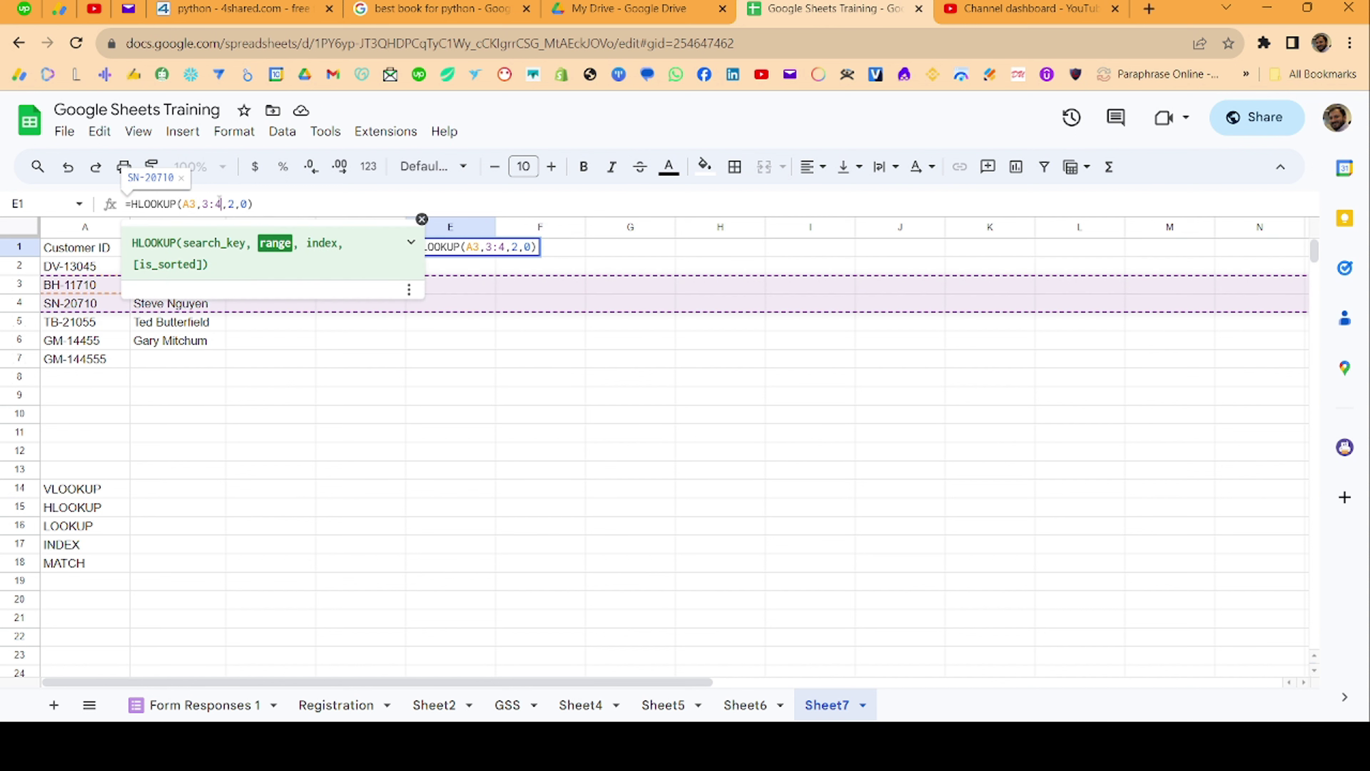
key(Return)
key(Up)
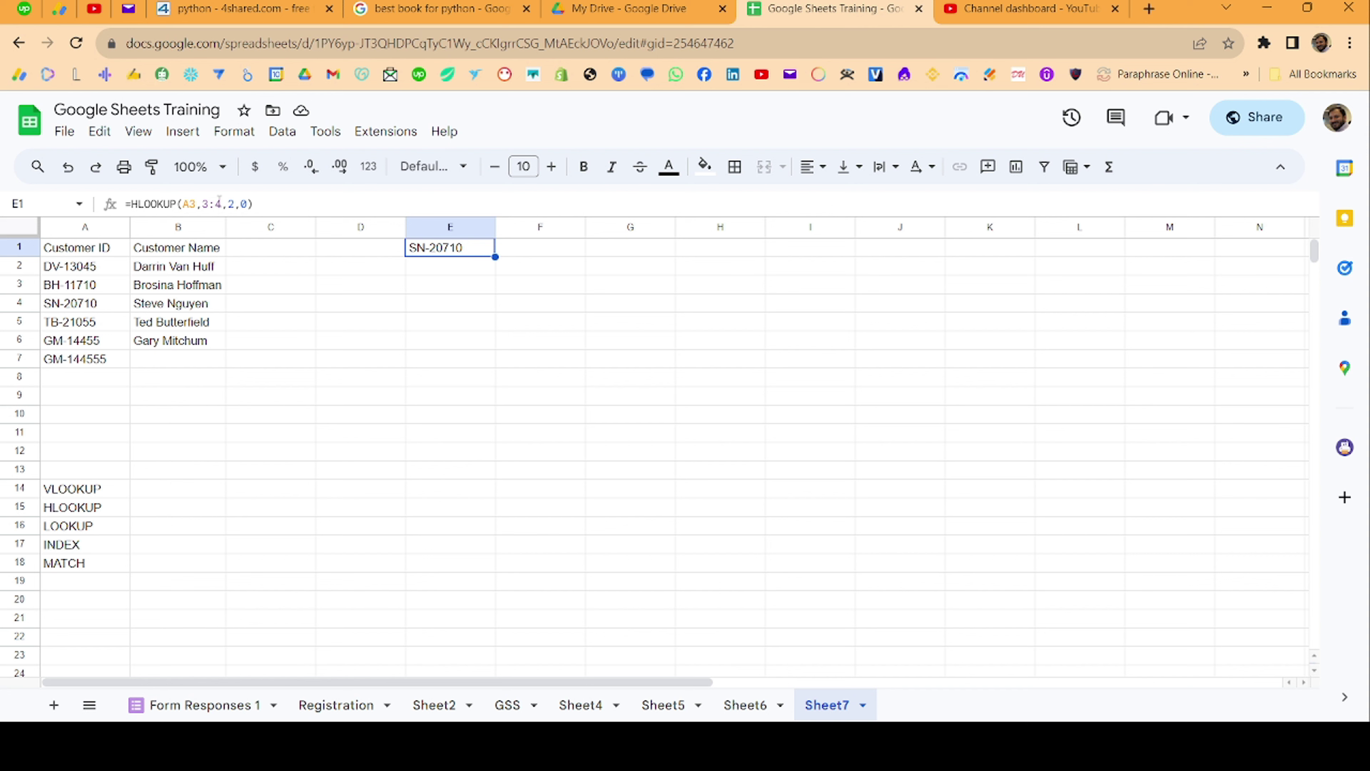
- Enter =LOOKUP(A2,A:B) in E1, returning Brosina Hoffman, then delete it
text(=L)
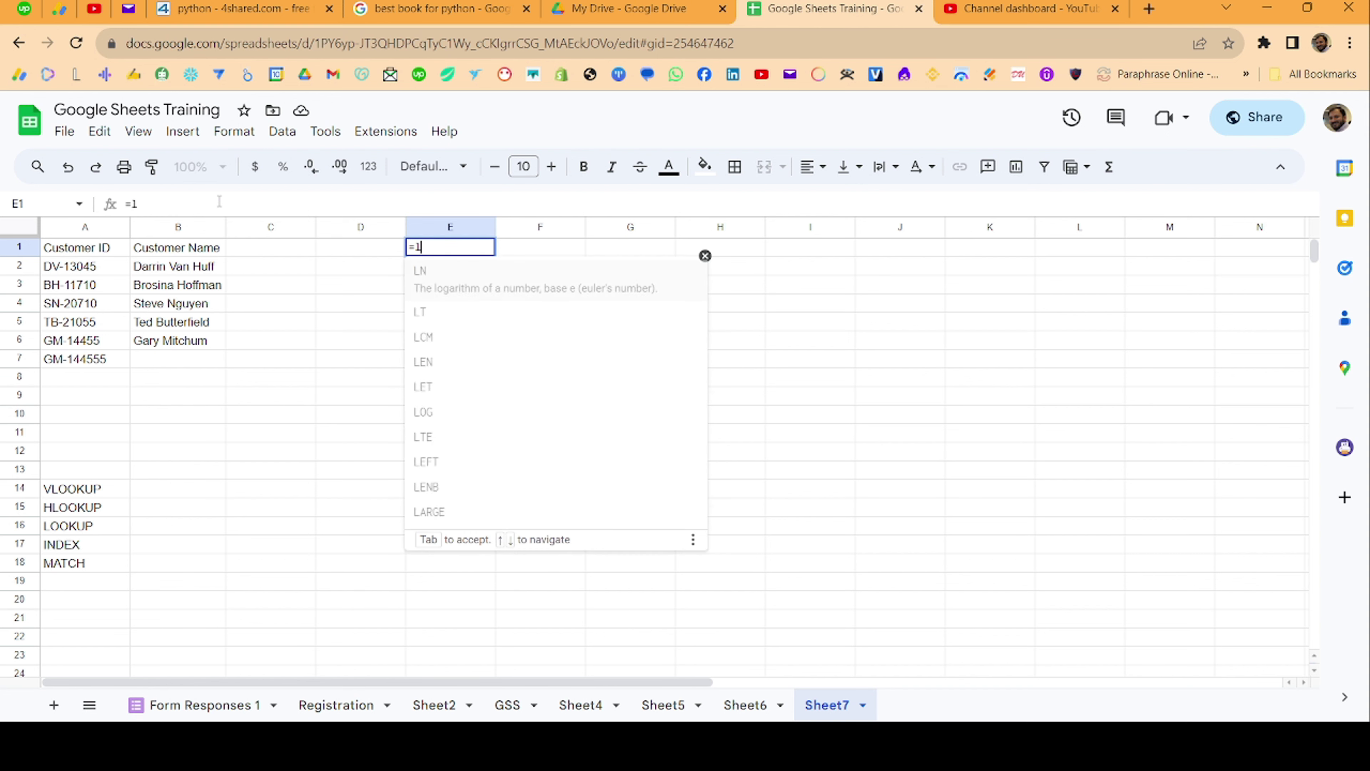
text(OO)
key(Tab)
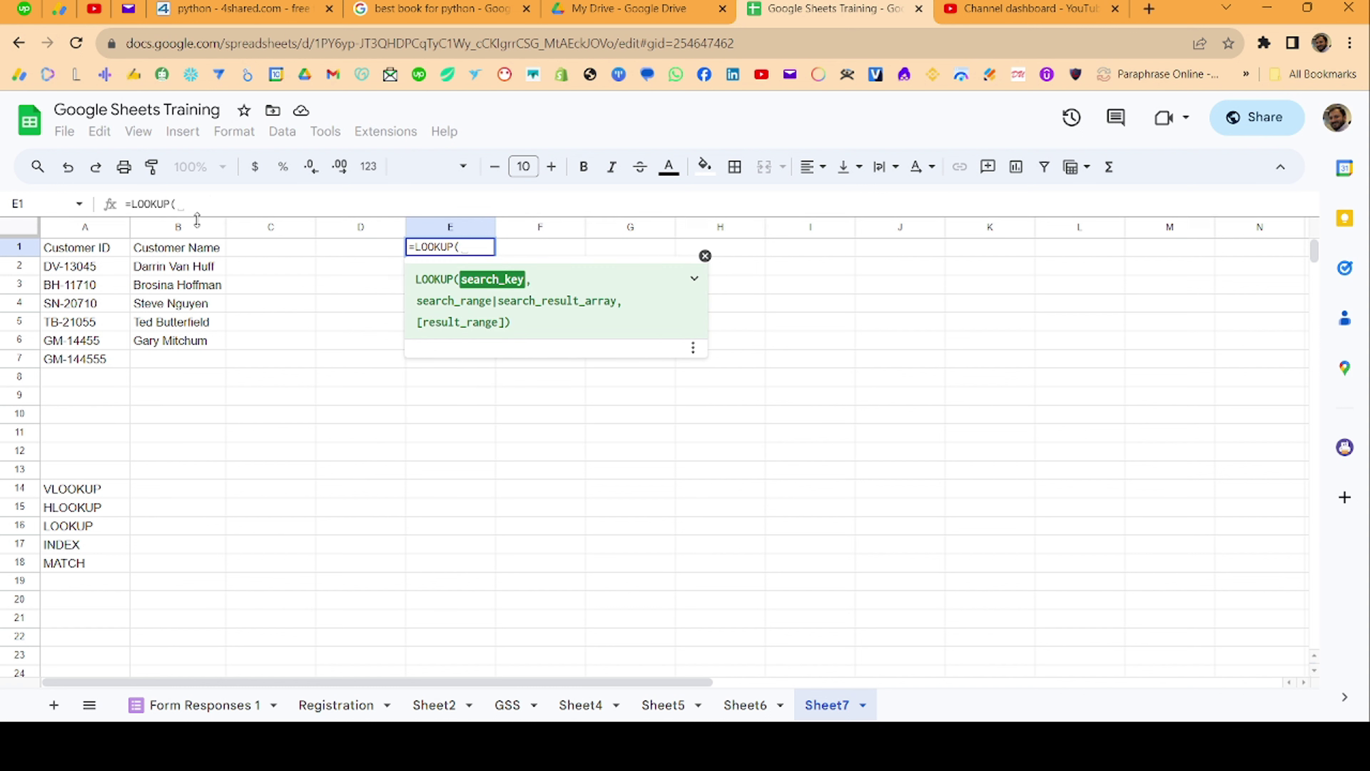
click(105, 273)
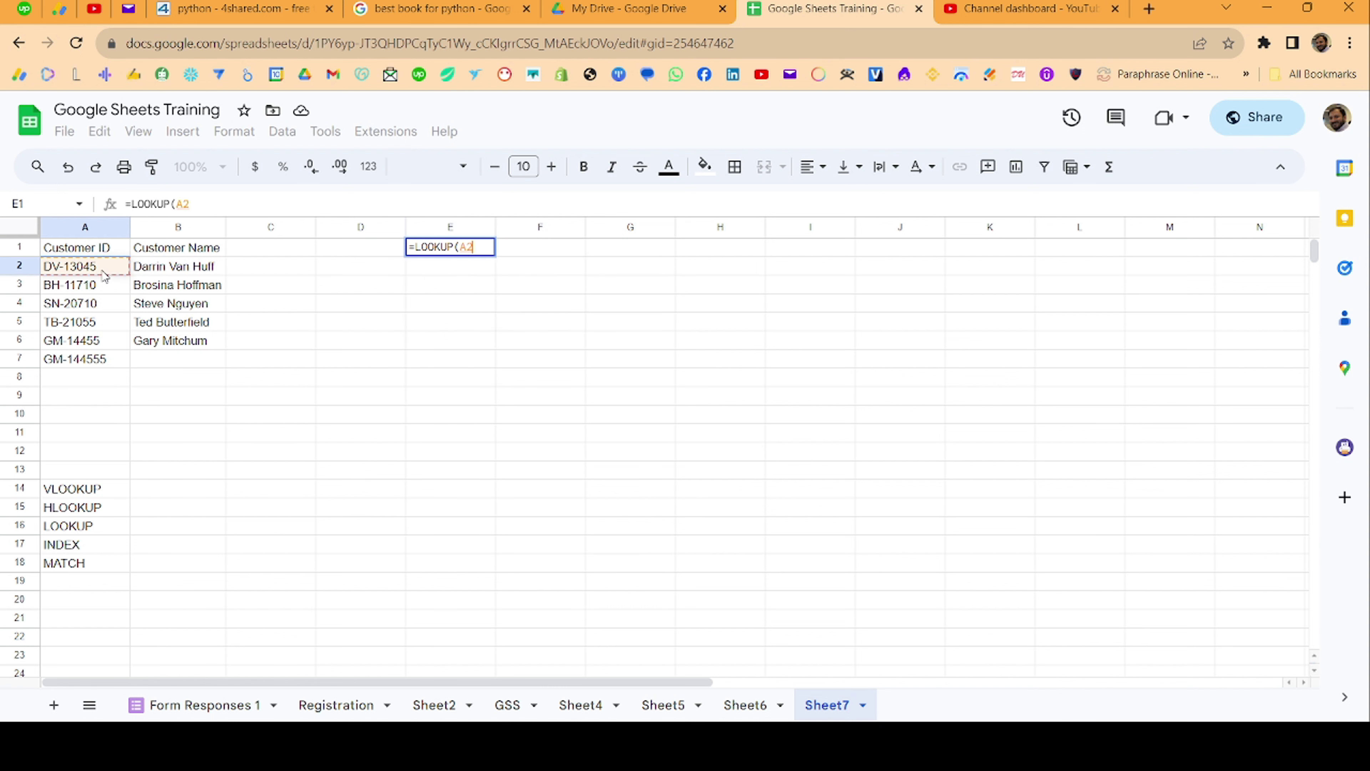
text(,)
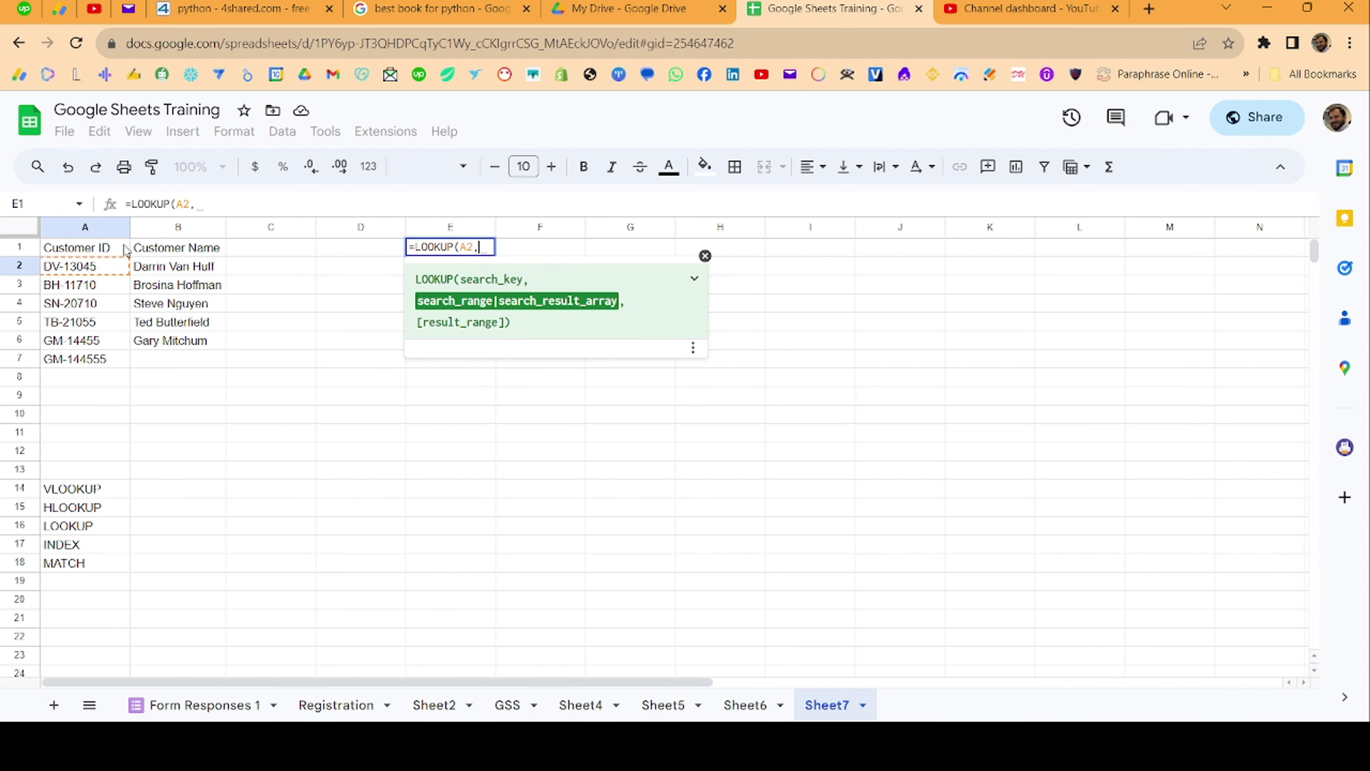
drag(85, 233, 150, 232)
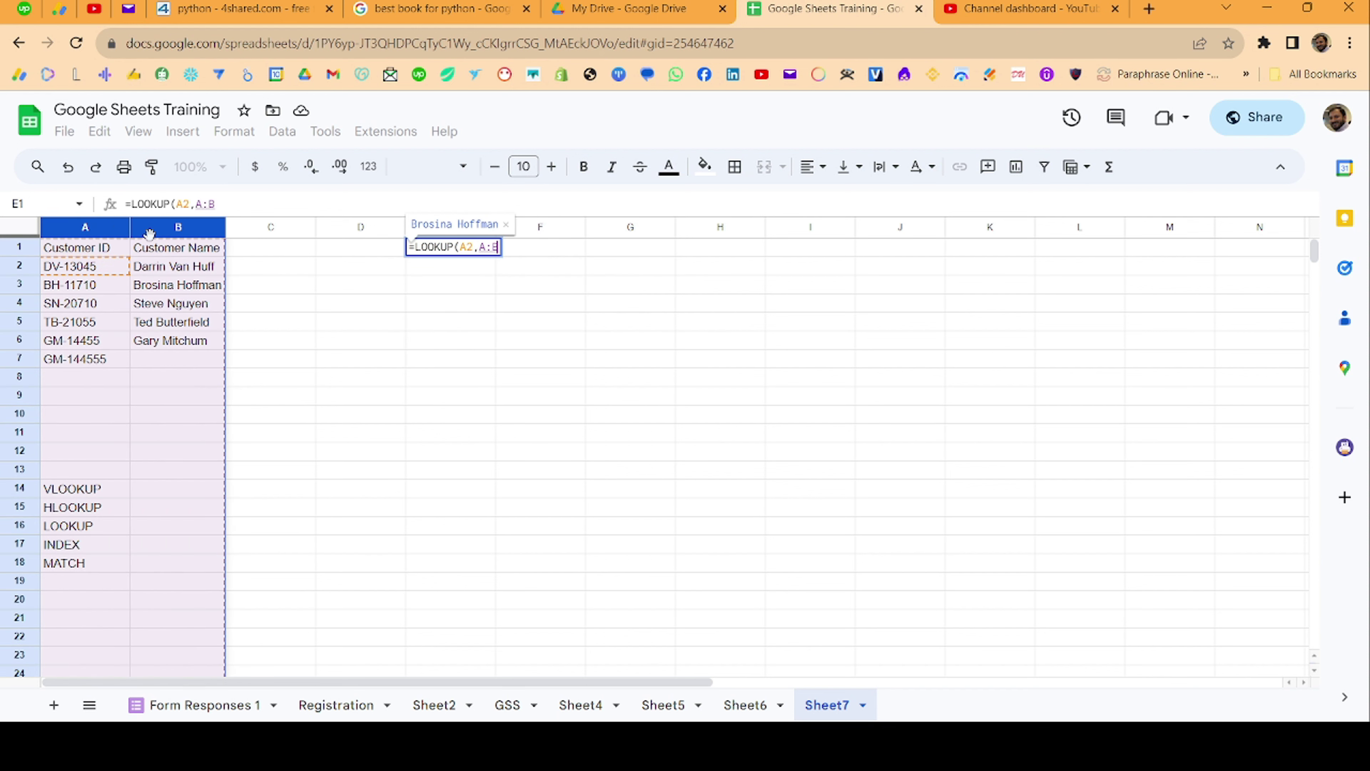
key(Return)
key(Up)
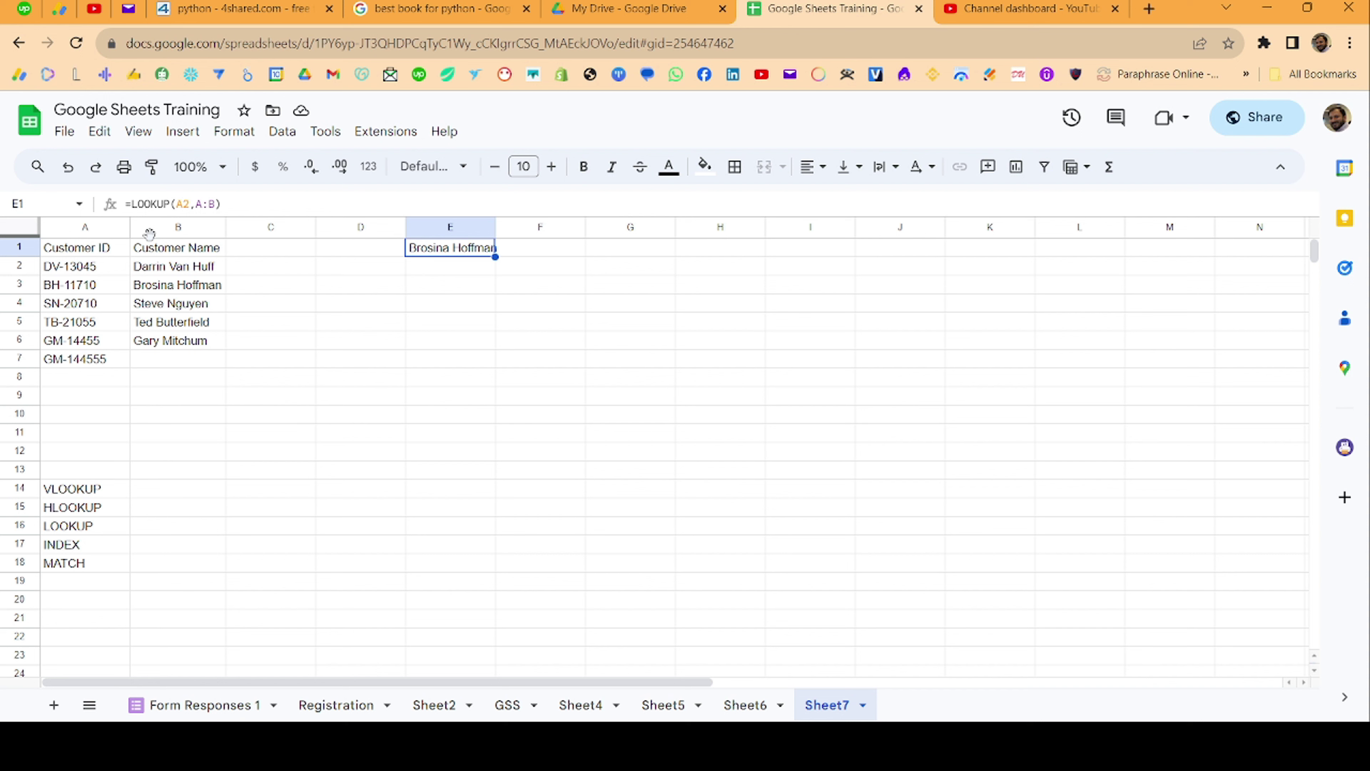
key(Delete)
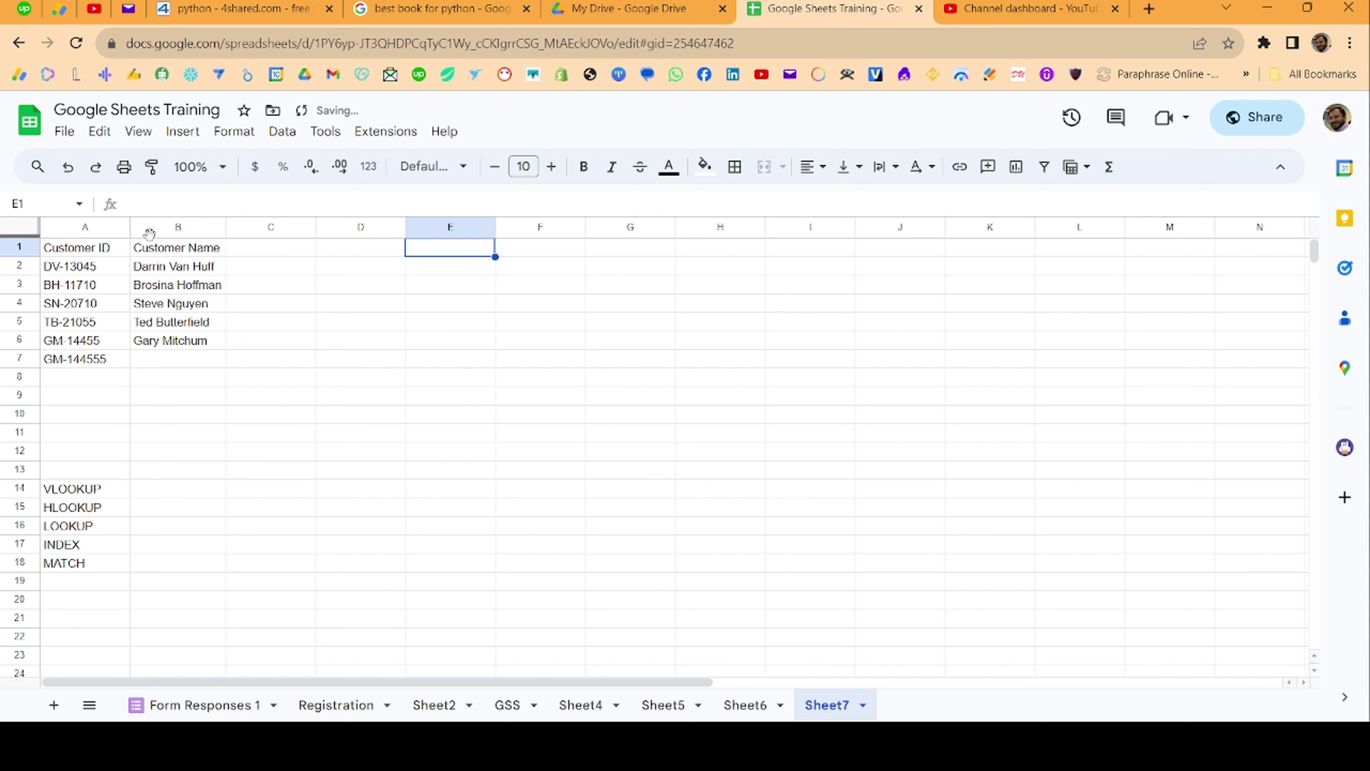
- Select the Sub-Category table G3:K21 on Sheet4
click(530, 711)
click(577, 705)
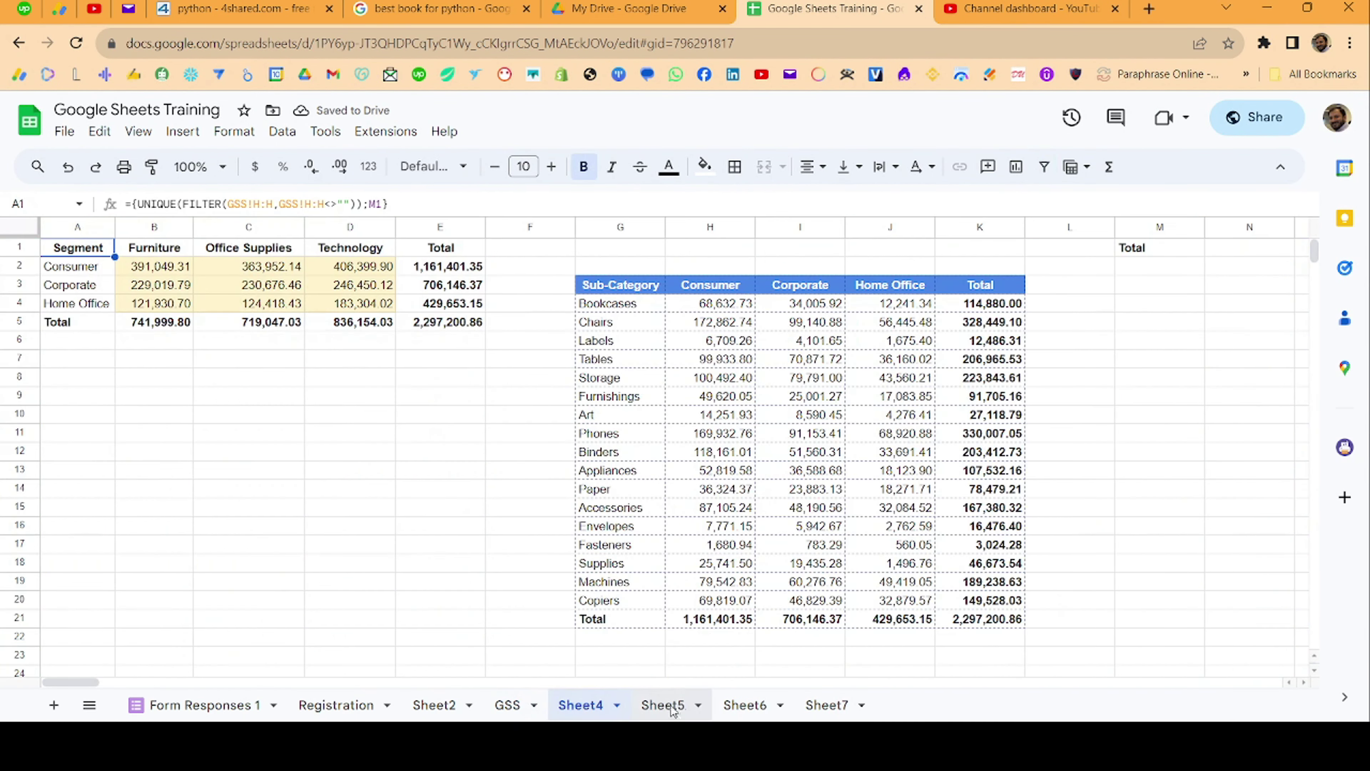
click(621, 285)
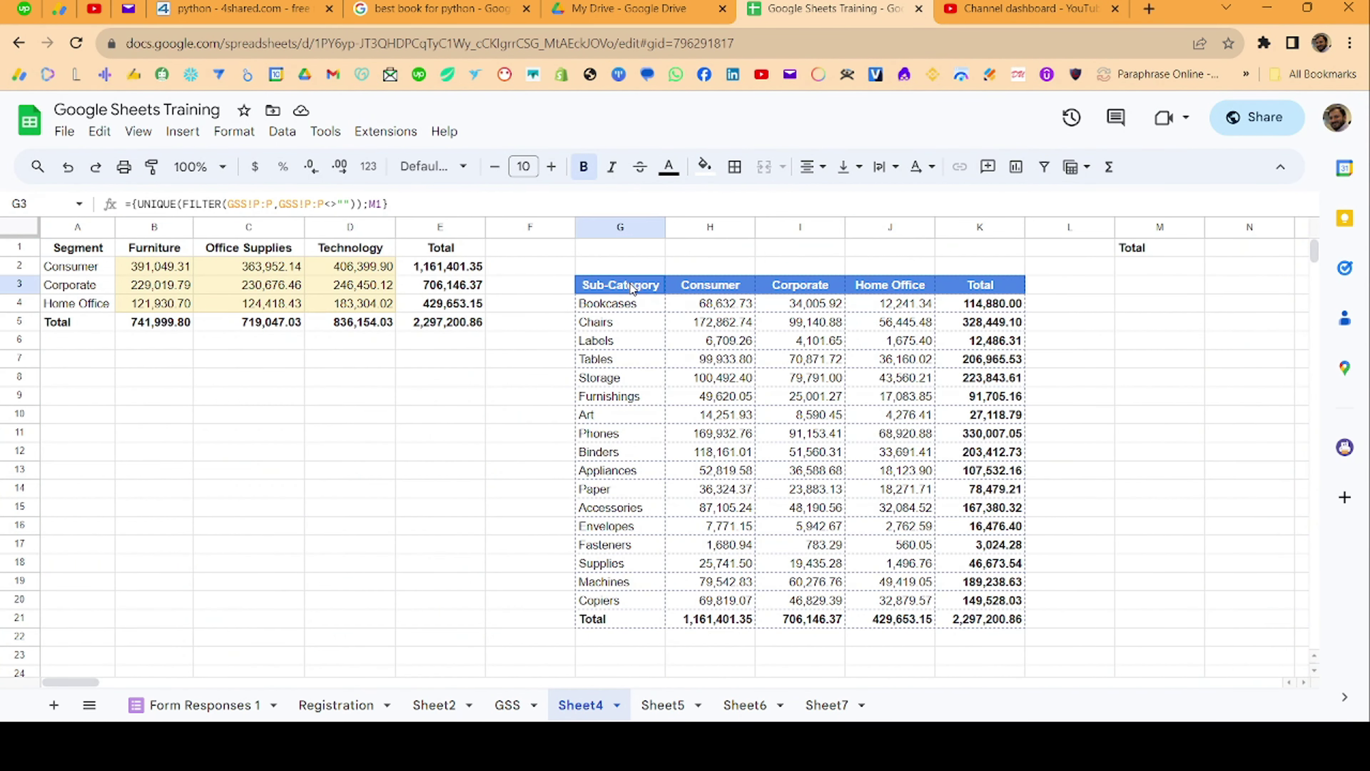
shift+click(975, 618)
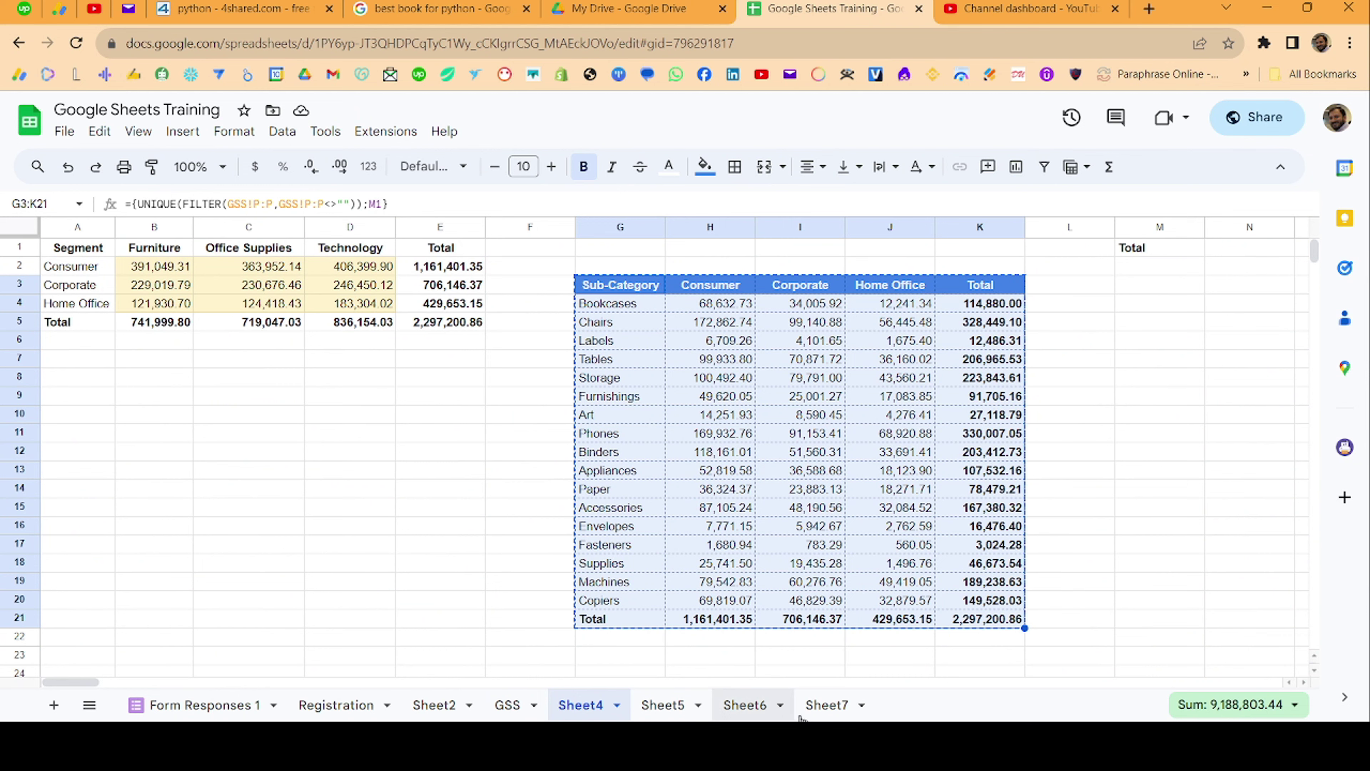
- Paste the table into Sheet7 at A1 and check the Bookcases total in E2
click(827, 705)
click(81, 253)
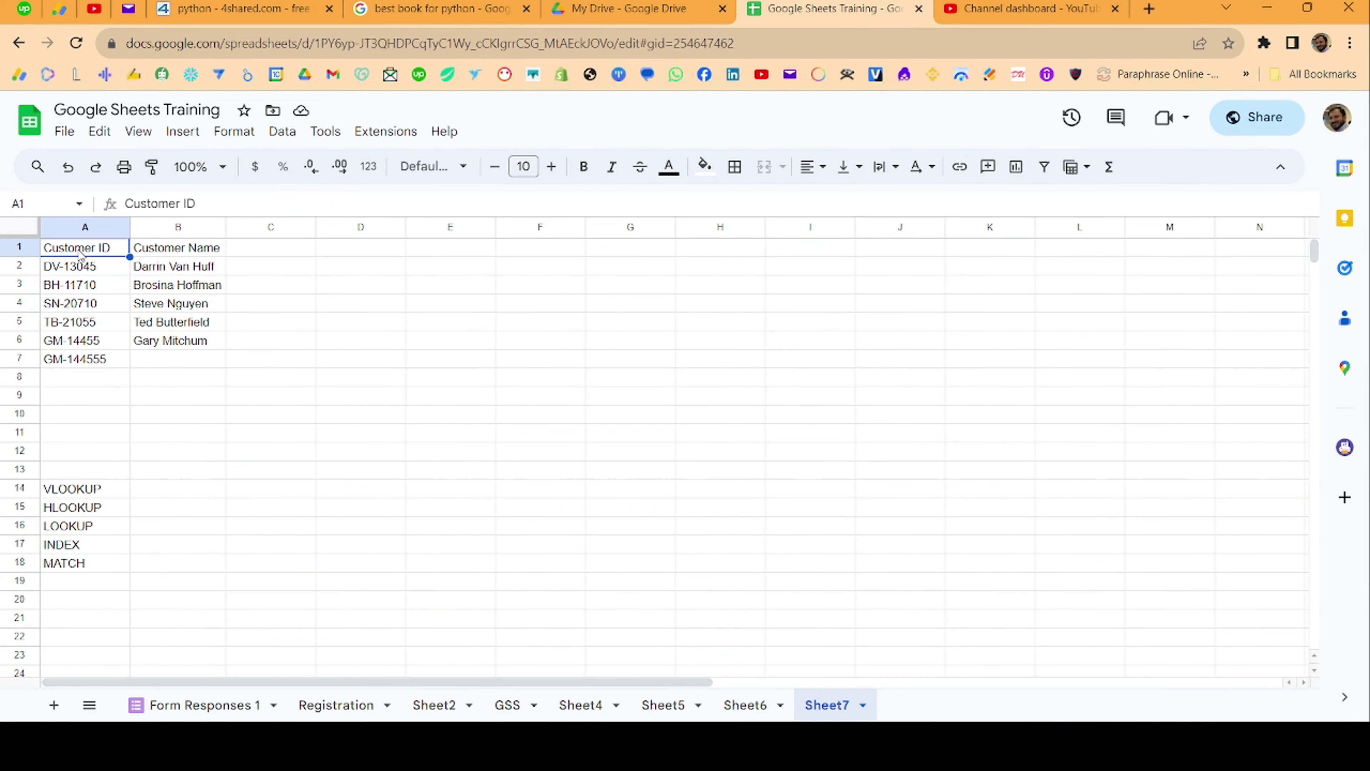
text(Sub-Category	Consumer	Corporate	Home Office	Total Bookcases	68,632.73	34,005.92	12,241.34	114,880.00 Chairs	172,862.74	99,140.88	56,445.48	328,449.10 Labels	6,709.26	4,101.65	1,675.40	12,486.31 Tables	99,933.80	70,871.72	36,160.02	206,965.53 Storage	100,492.40	79,791.00	43,560.21	223,843.61 Furnishings	49,620.05	25,001.27	17,083.85	91,705.16 Art	14,251.93	8,590.45	4,276.41	27,118.79 Phones	169,932.76	91,153.41	68,920.88	330,007.05 Binders	118,161.01	51,560.31	33,691.41	203,412.73 Appliances	52,819.58	36,588.68	18,123.90	107,532.16 Paper	36,324.37	23,883.13	18,271.71	78,479.21 Accessories	87,105.24	48,190.56	32,084.52	167,380.32 Envelopes	7,771.15	5,942.67	2,762.59	16,476.40 Fasteners	1,680.94	783.29	560.05	3,024.28 Supplies	25,741.50	19,435.28	1,496.76	46,673.54 Machines	79,542.83	60,276.76	49,419.05	189,238.63 Copiers	69,819.07	46,829.39	32,879.57	149,528.03 Total	1,161,401.35	706,146.37	429,653.15	2,297,200.86)
click(567, 284)
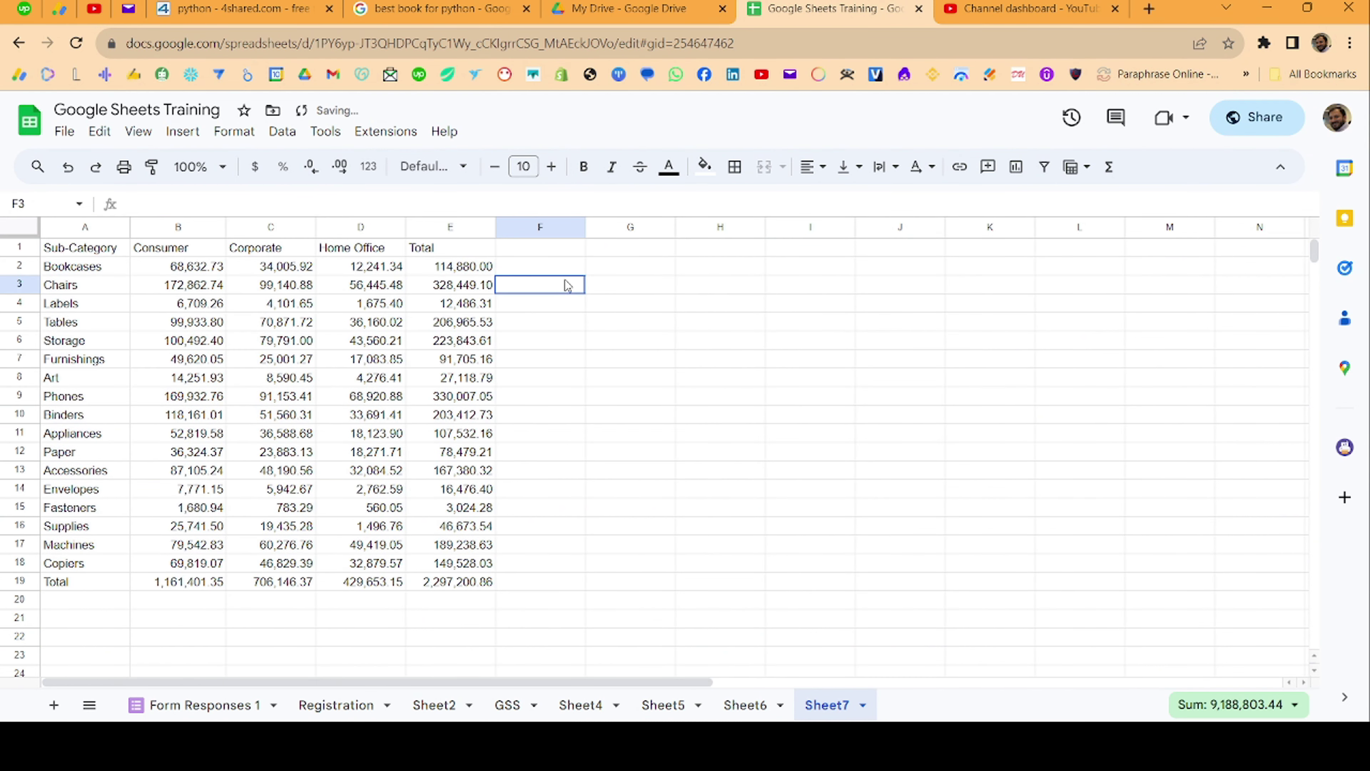
click(543, 264)
key(Left)
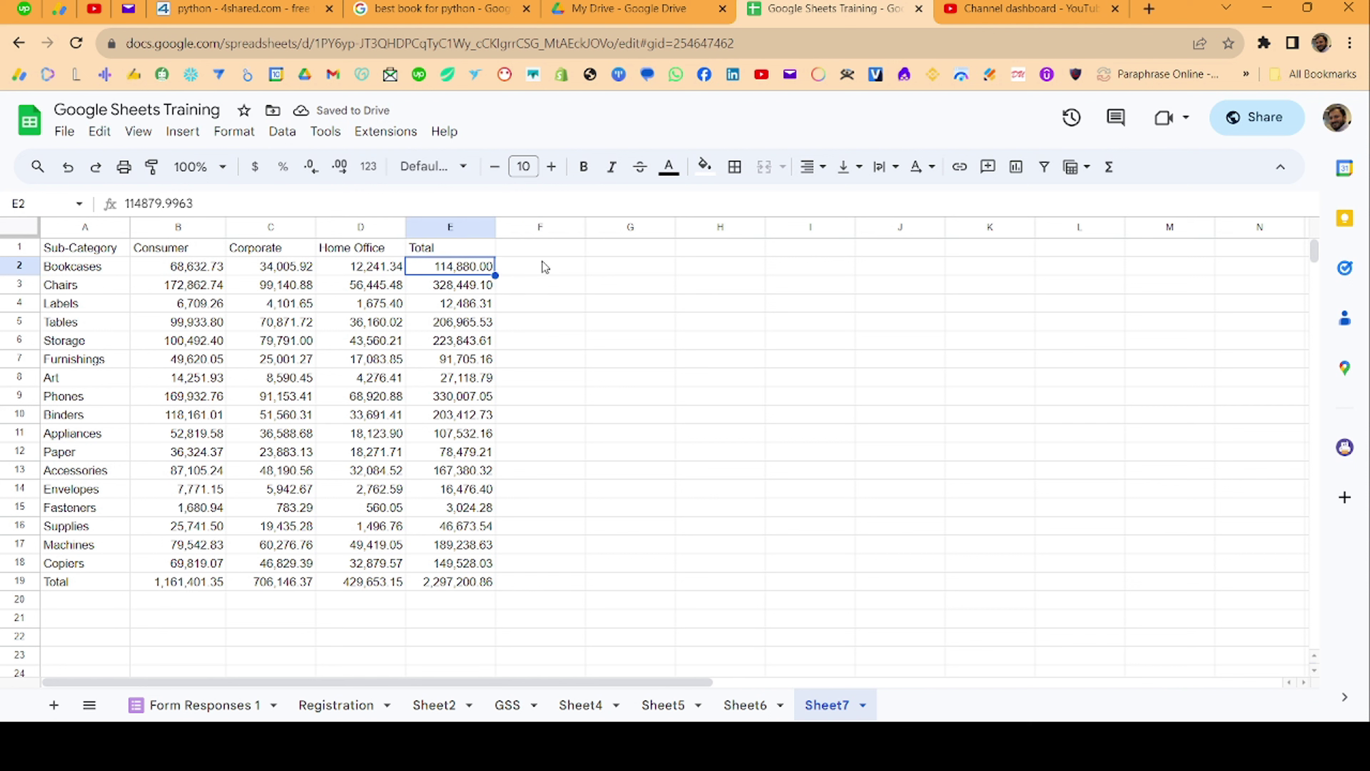
click(541, 262)
key(Left)
- Remove two decimal places from the Total values in E2:E18
shift+click(466, 561)
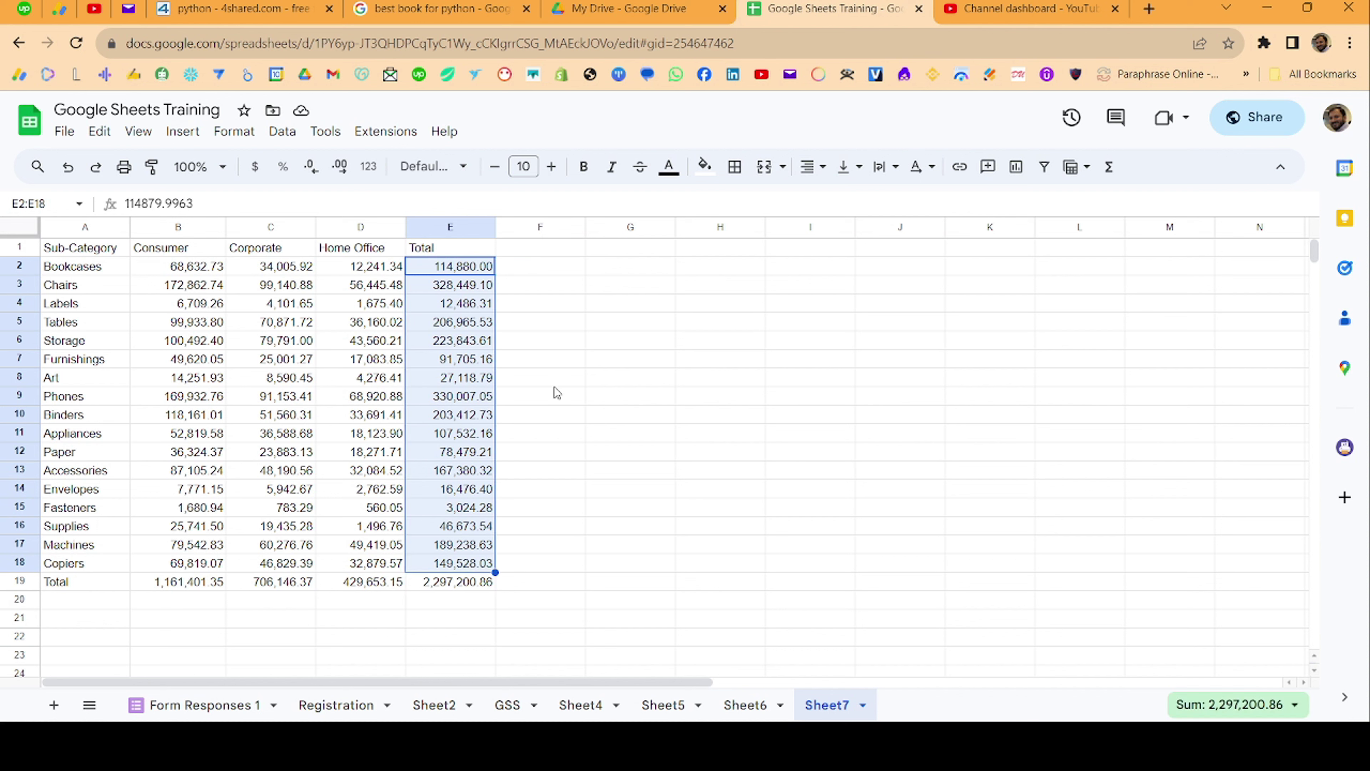
double_click(310, 166)
click(537, 270)
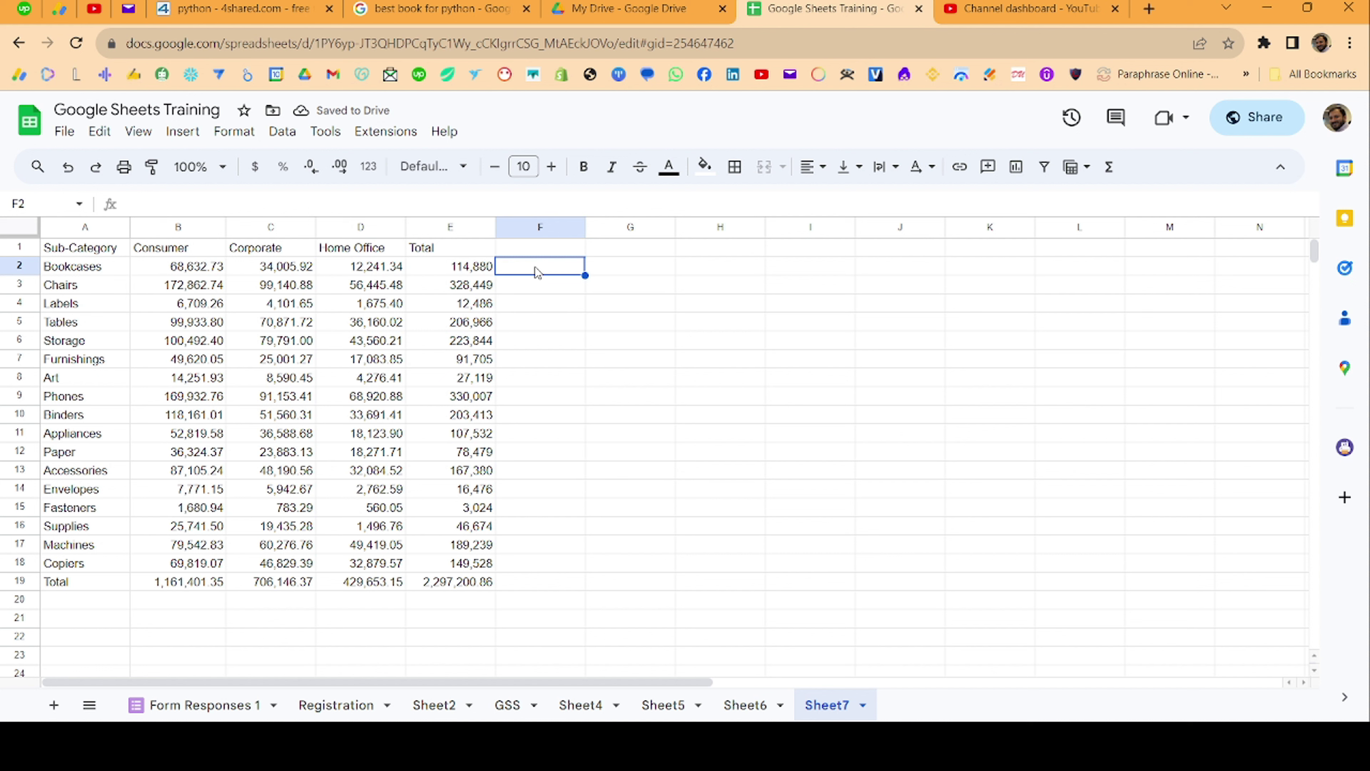
- Enter 1000000 in I6 and format it as Number without decimals (1,000,000)
key(Right)
key(Right)
key(Right)
key(Down)
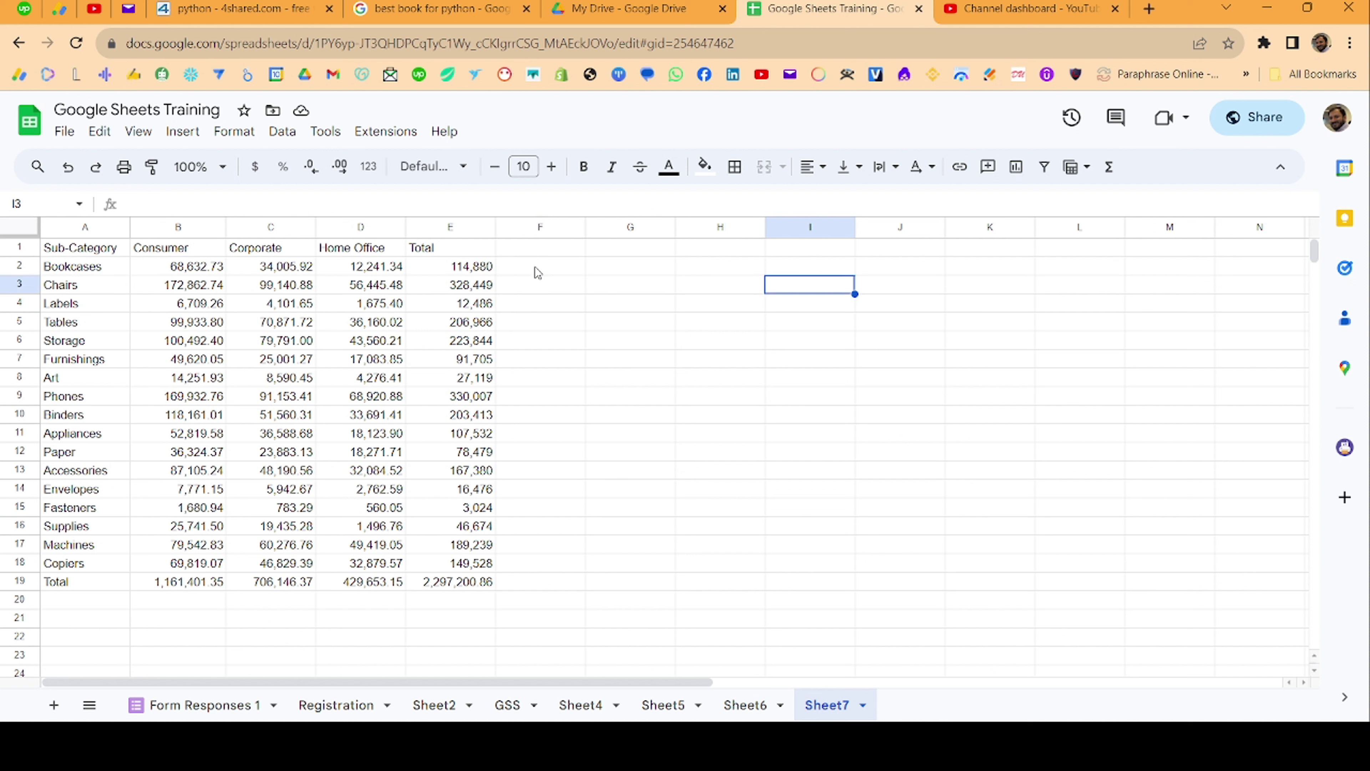
key(Down)
key(Down)
key(Right)
key(Down)
key(Left)
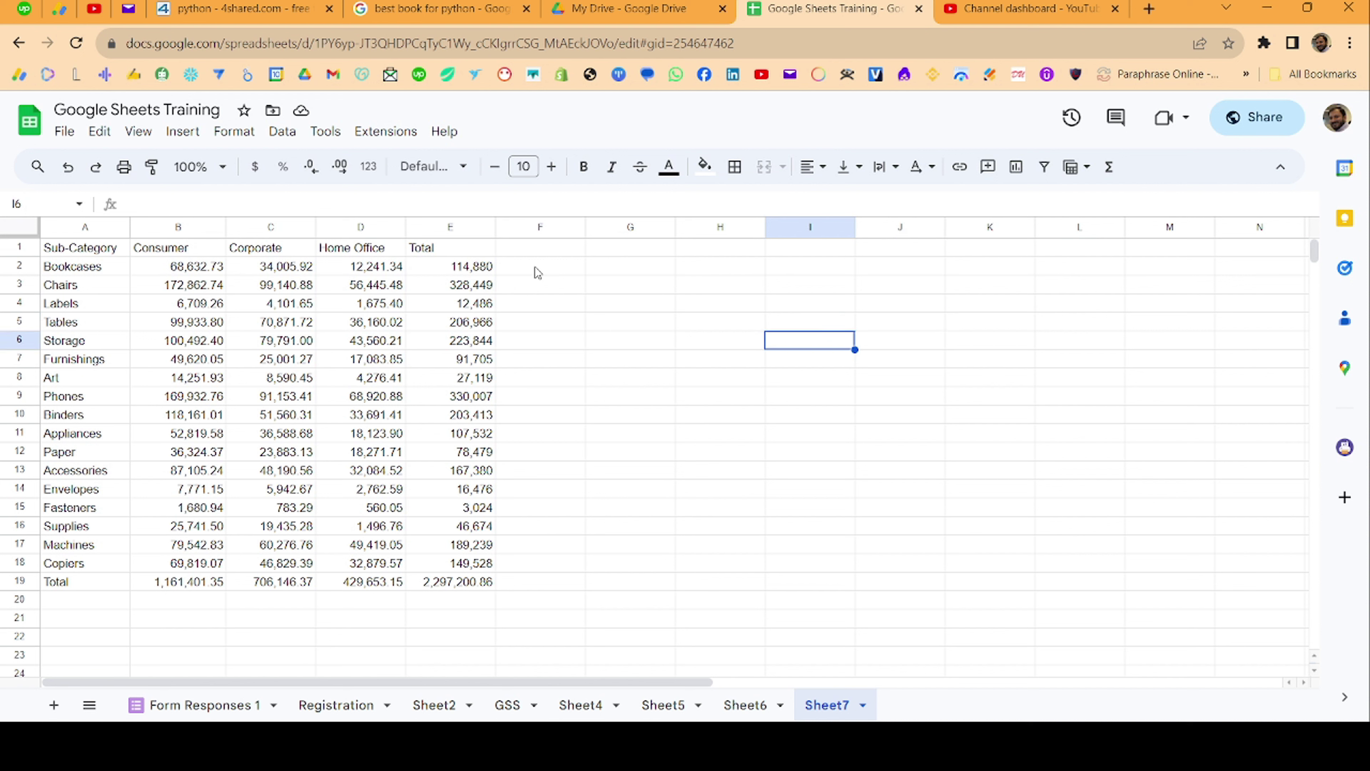
text(100000)
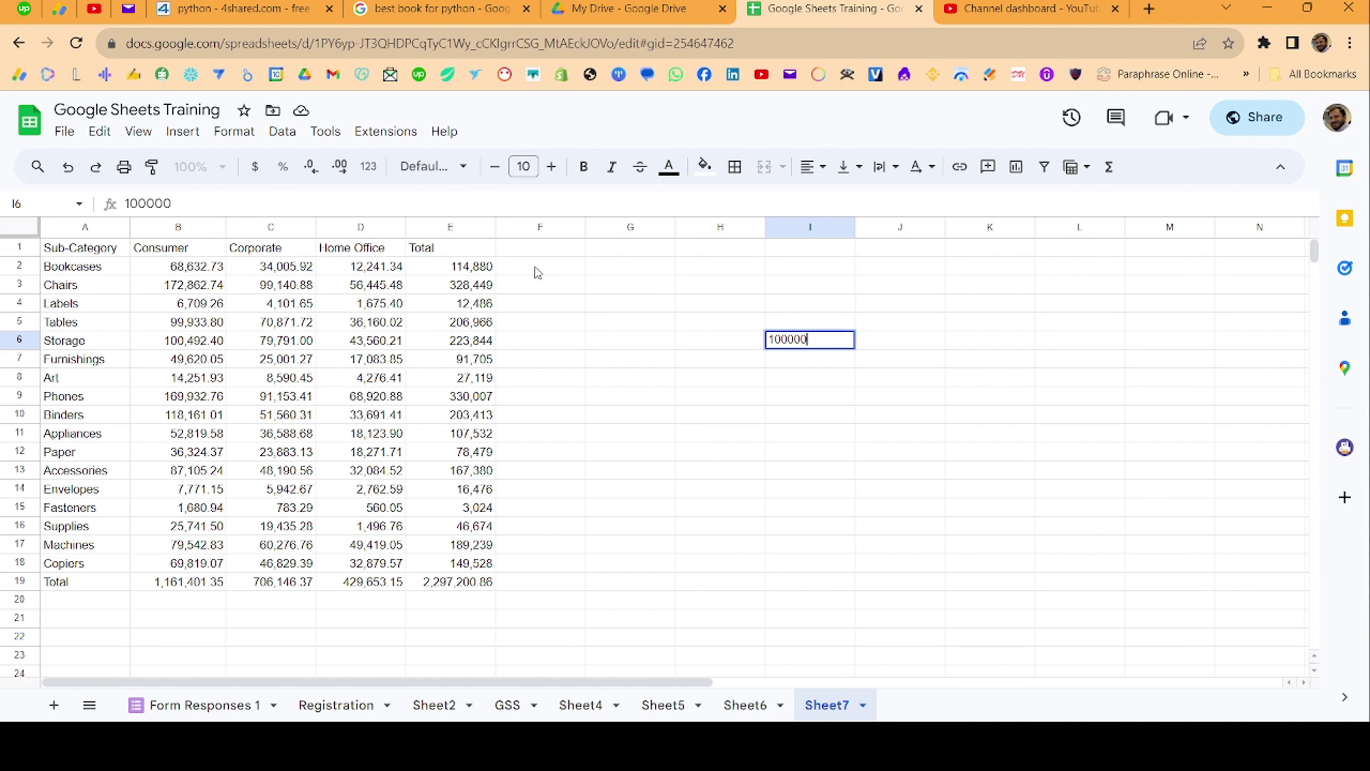
text(0)
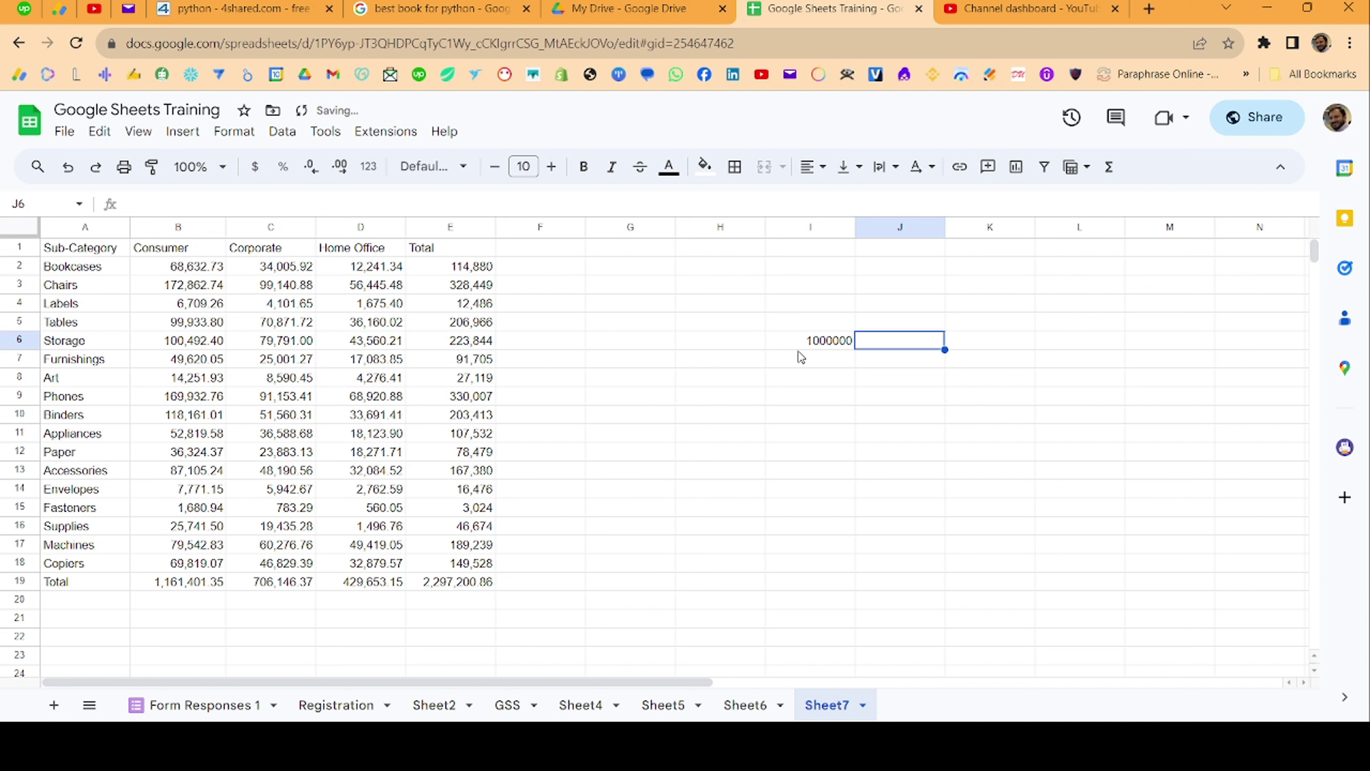
click(801, 335)
click(368, 166)
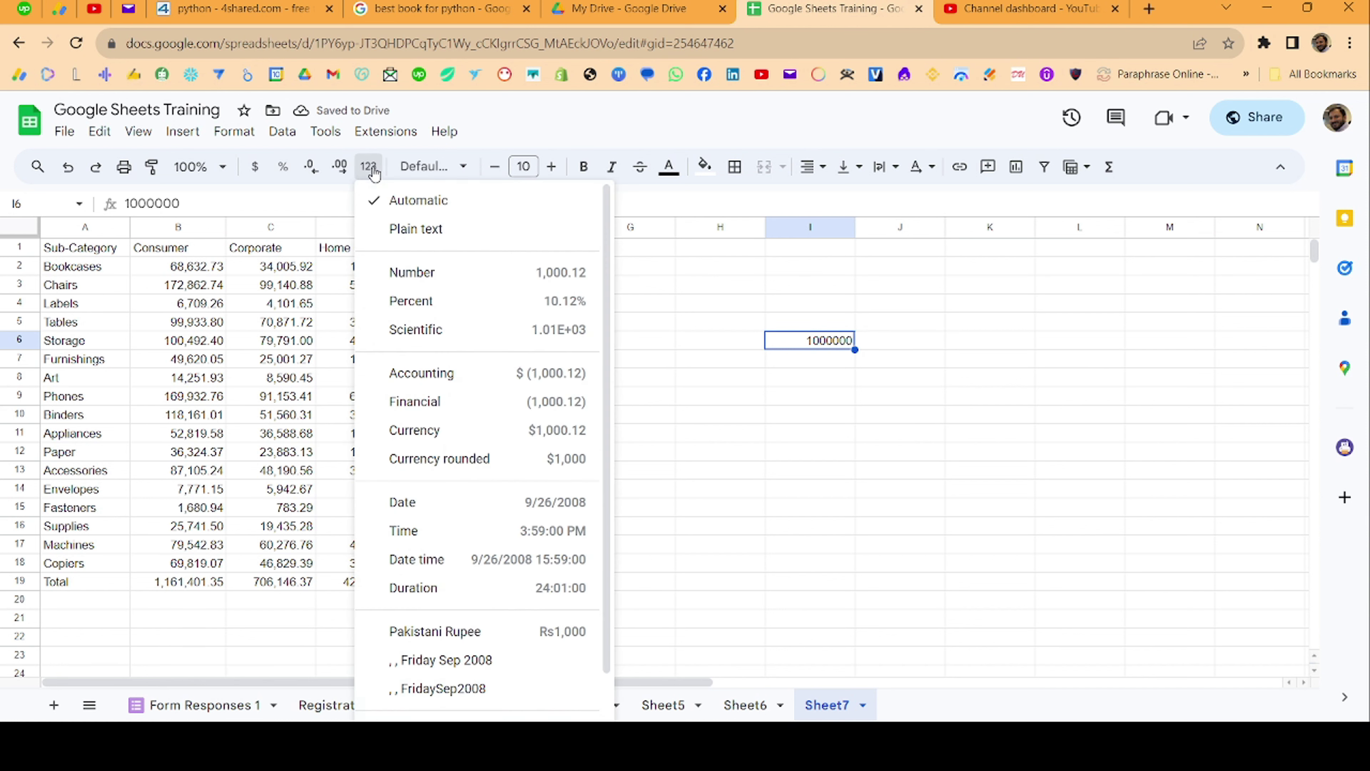
click(426, 271)
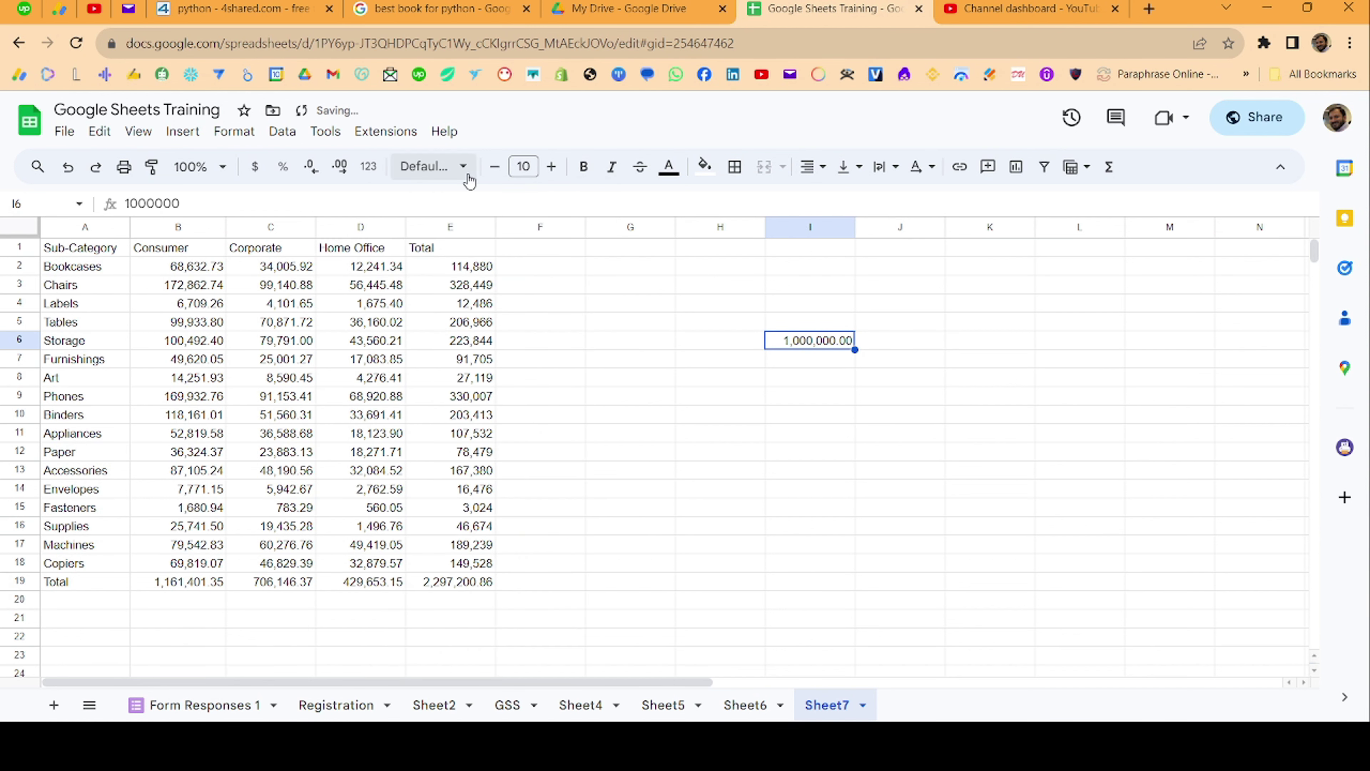
click(311, 168)
click(311, 169)
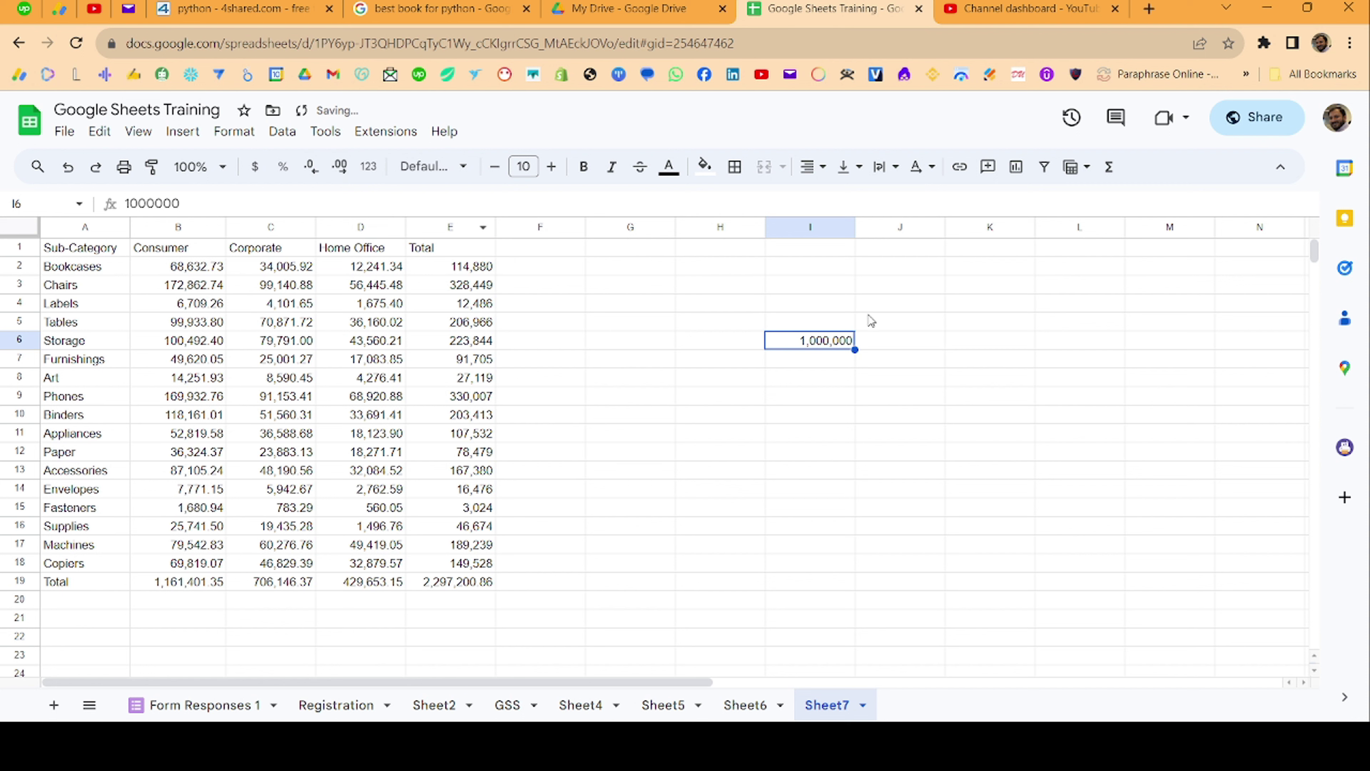
- Enter 500000 in I5 and paint I6's number format onto the column I cells above
click(848, 326)
text(5000)
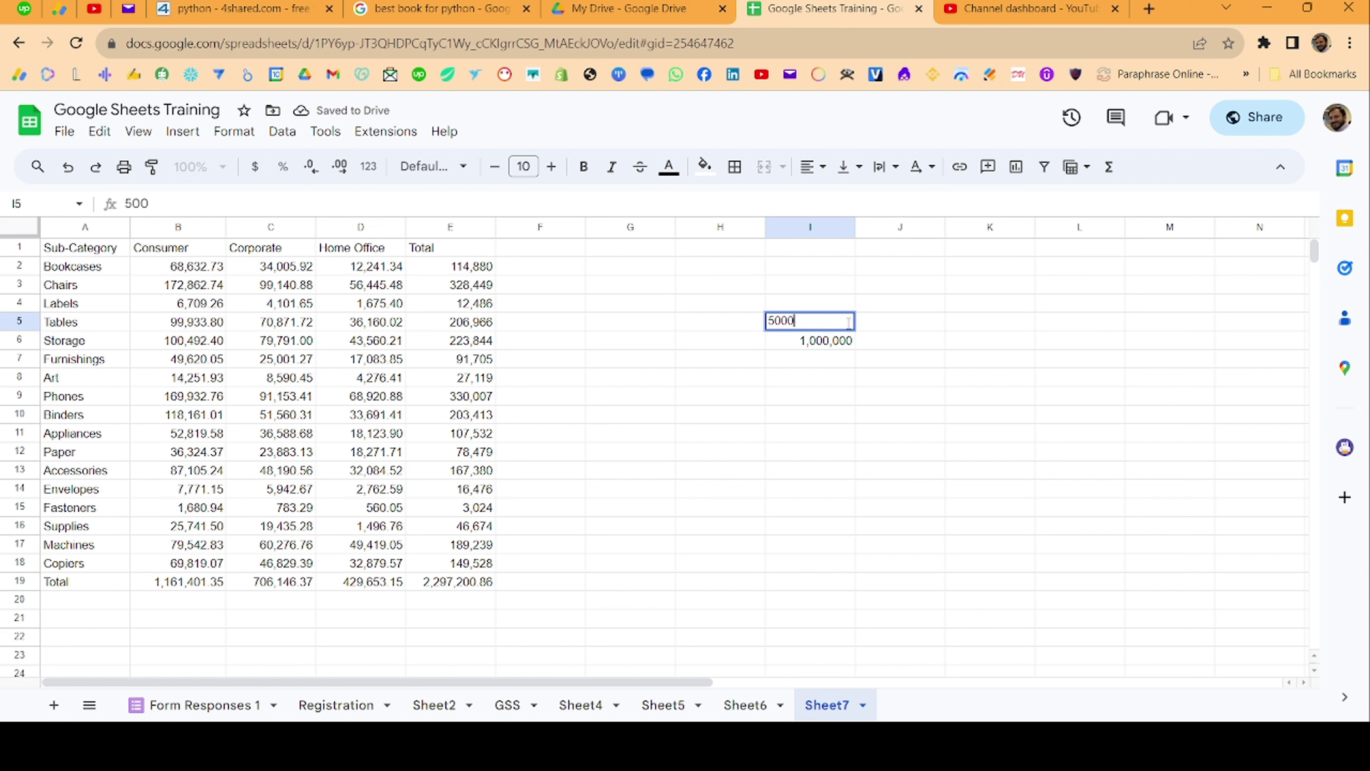
text(00)
key(Tab)
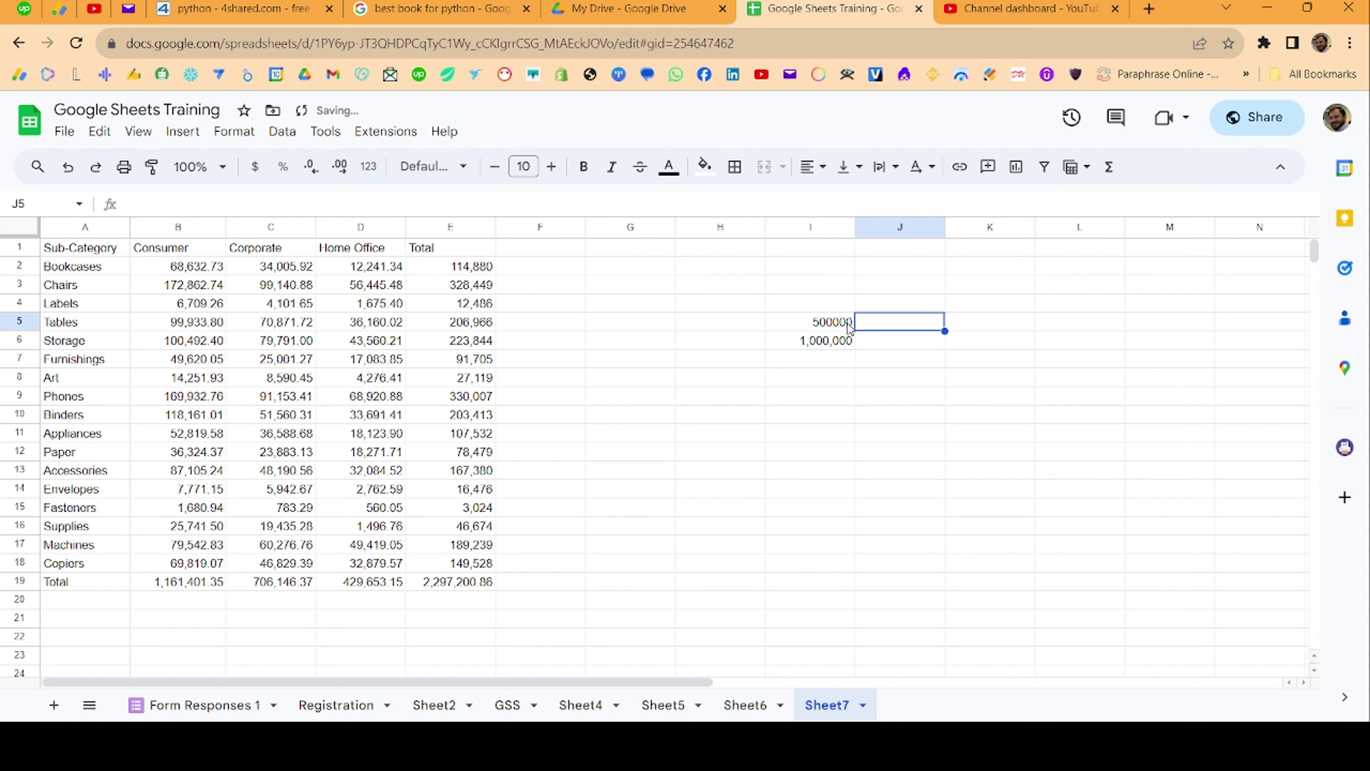
click(798, 345)
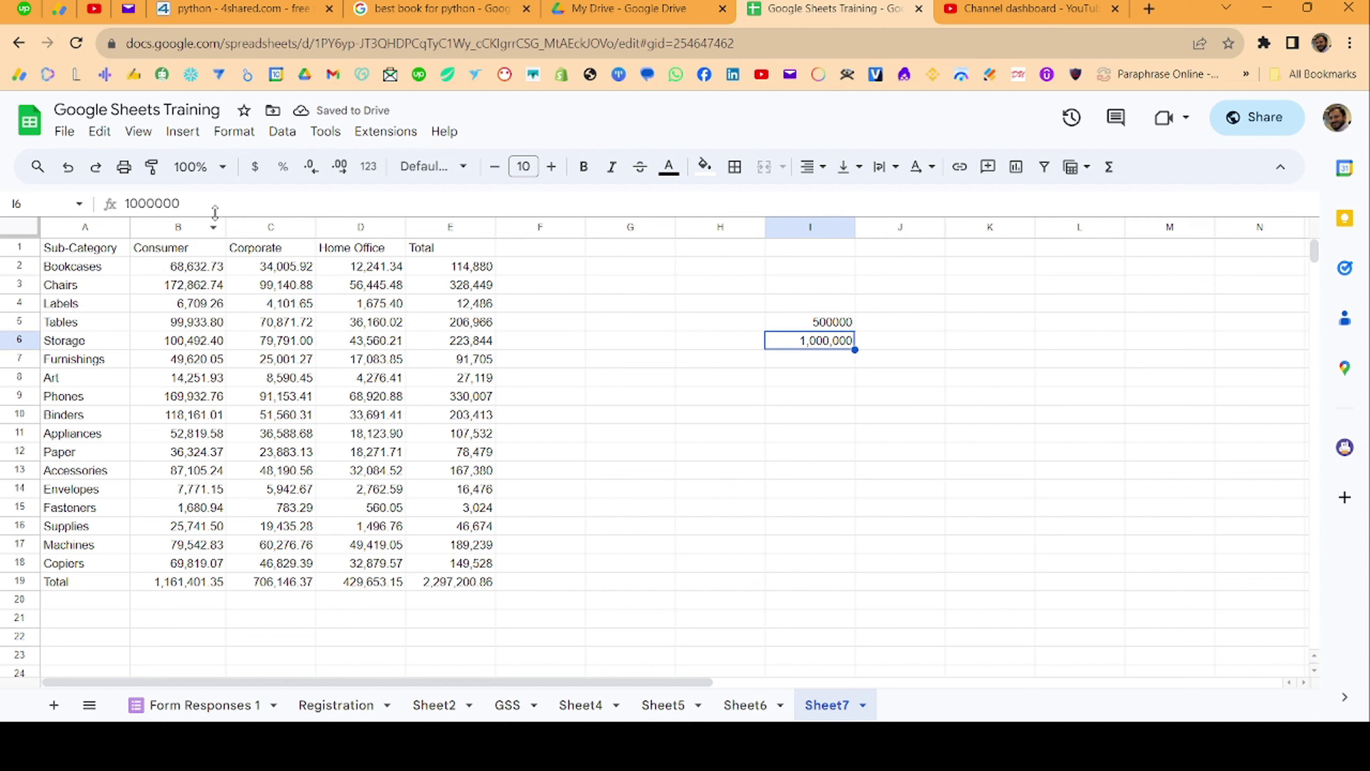
click(152, 167)
drag(815, 273, 814, 320)
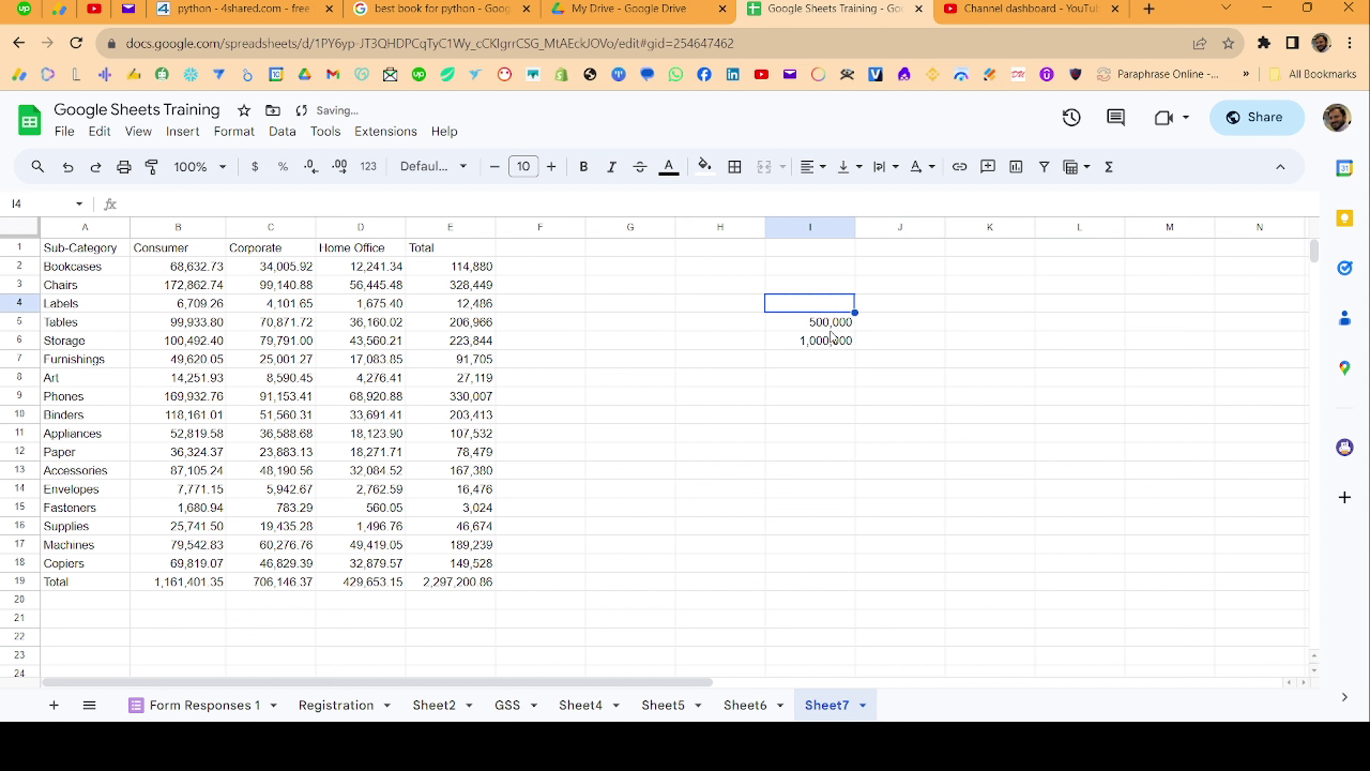
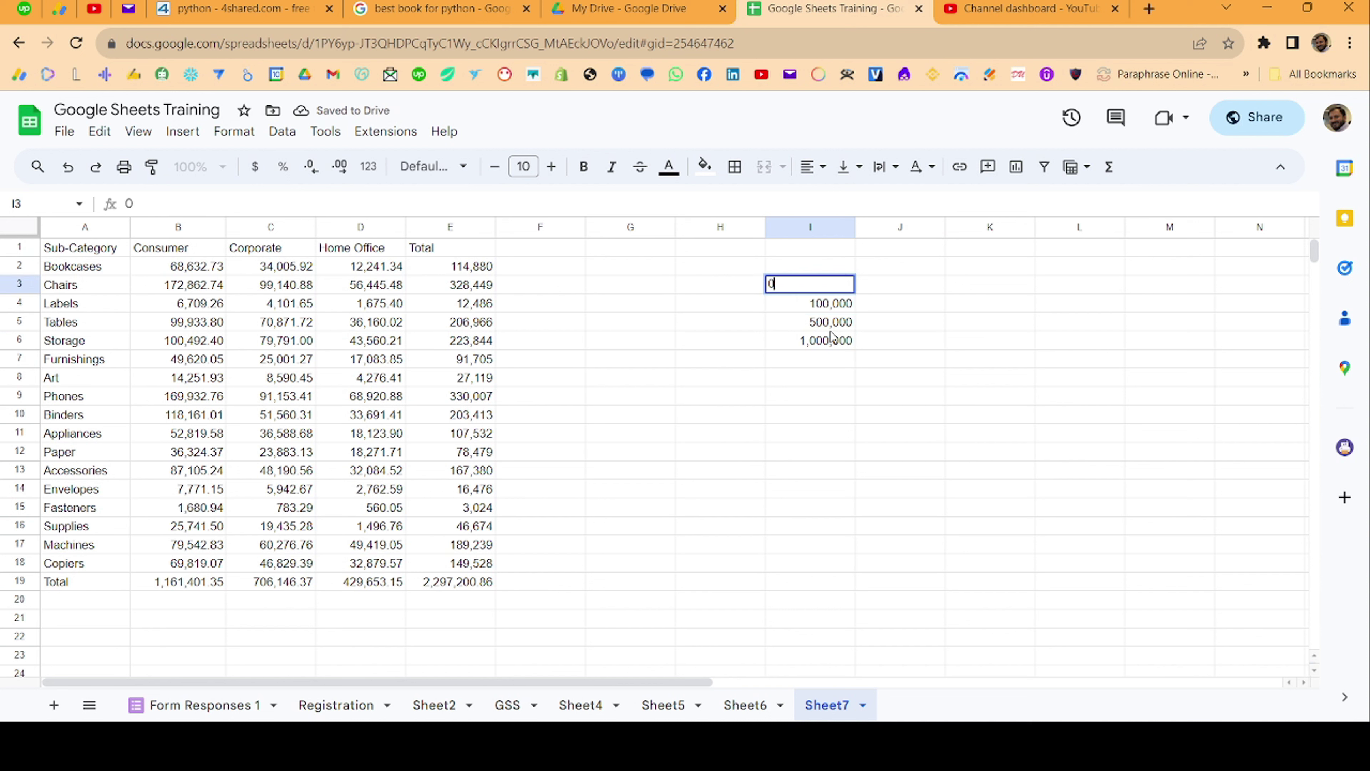
- Enter the 0 threshold in I3 and label it Zero to 100K in J3
key(Return)
key(Up)
key(Right)
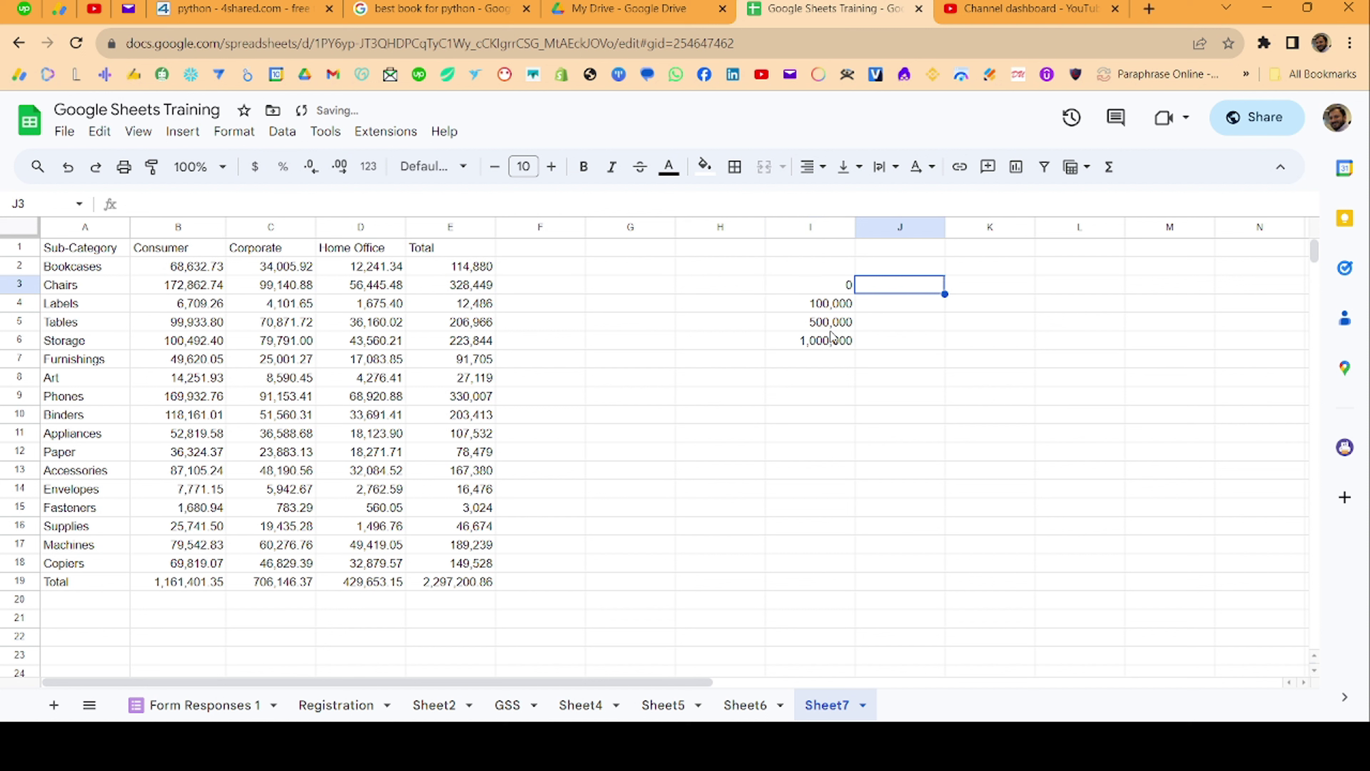
key(Left)
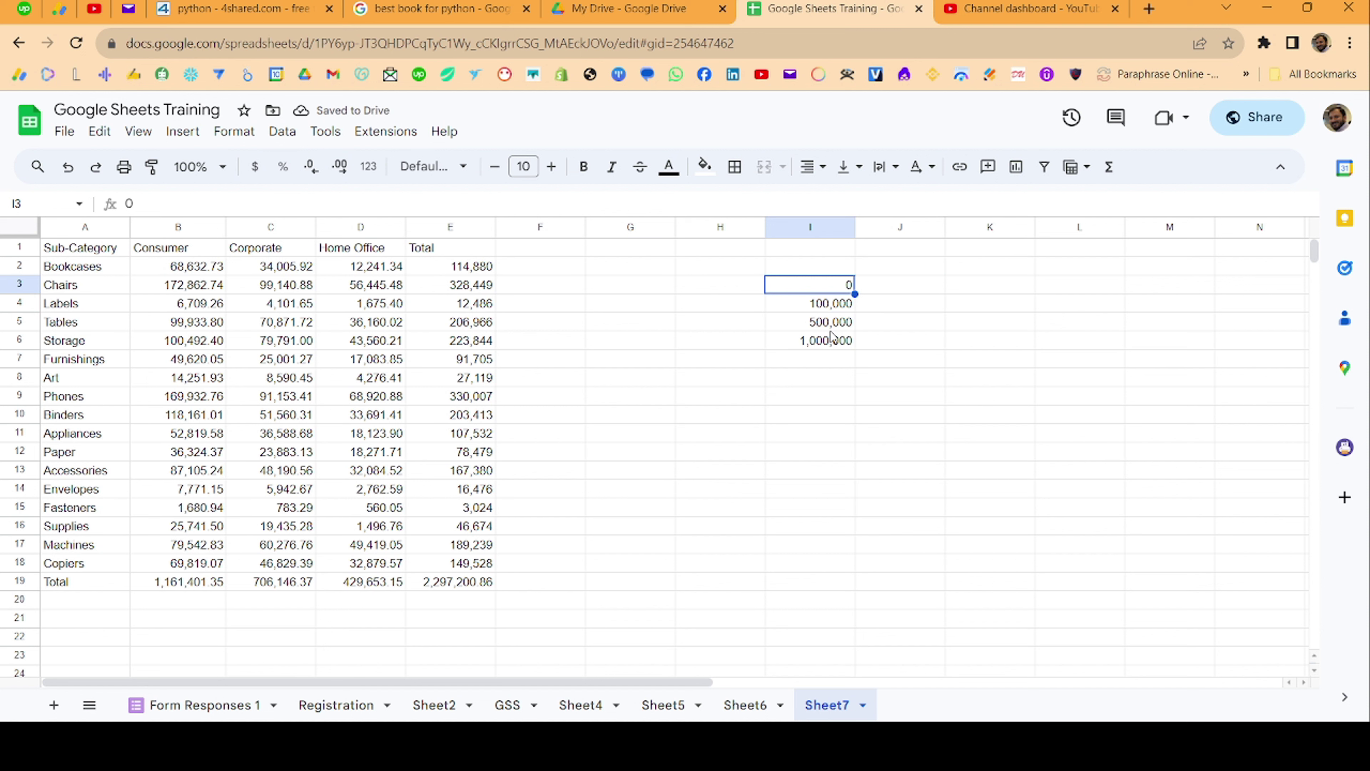
key(Right)
text(Z)
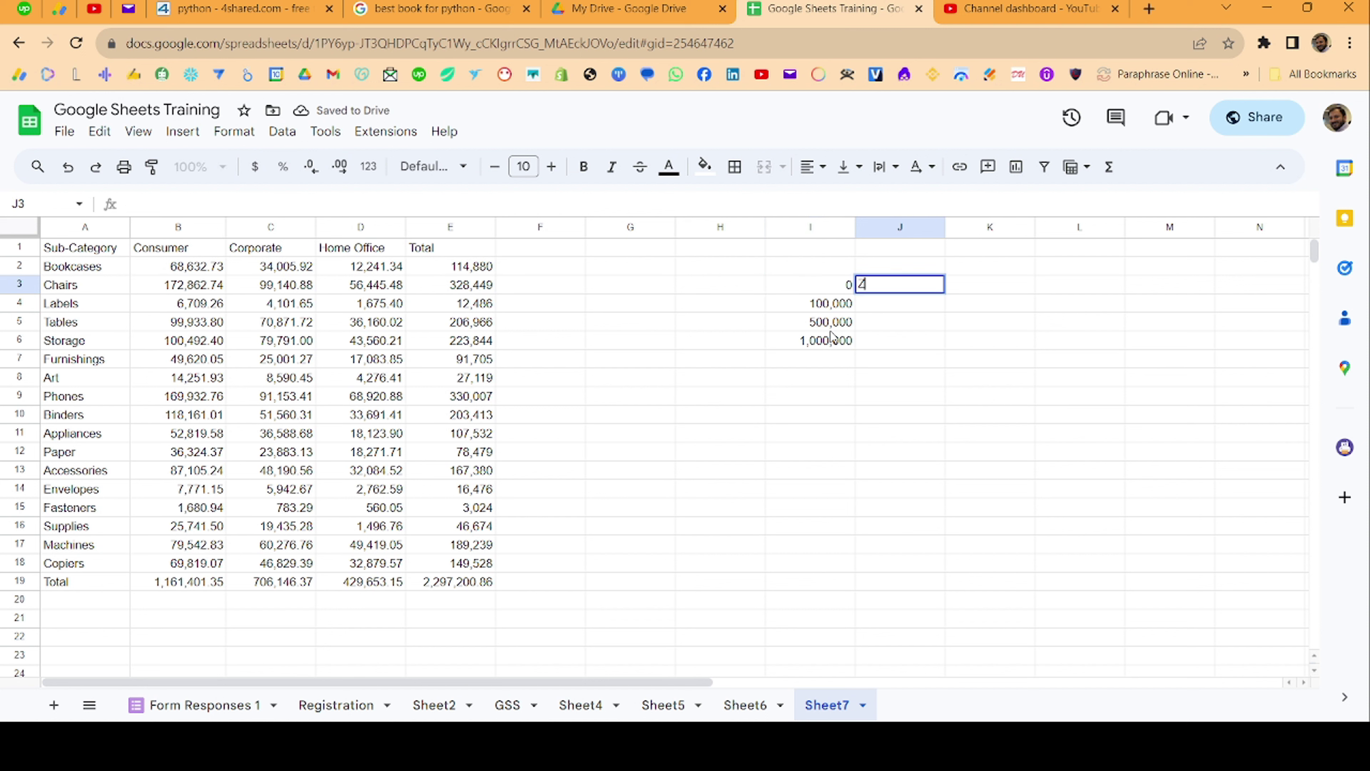
text(ero to )
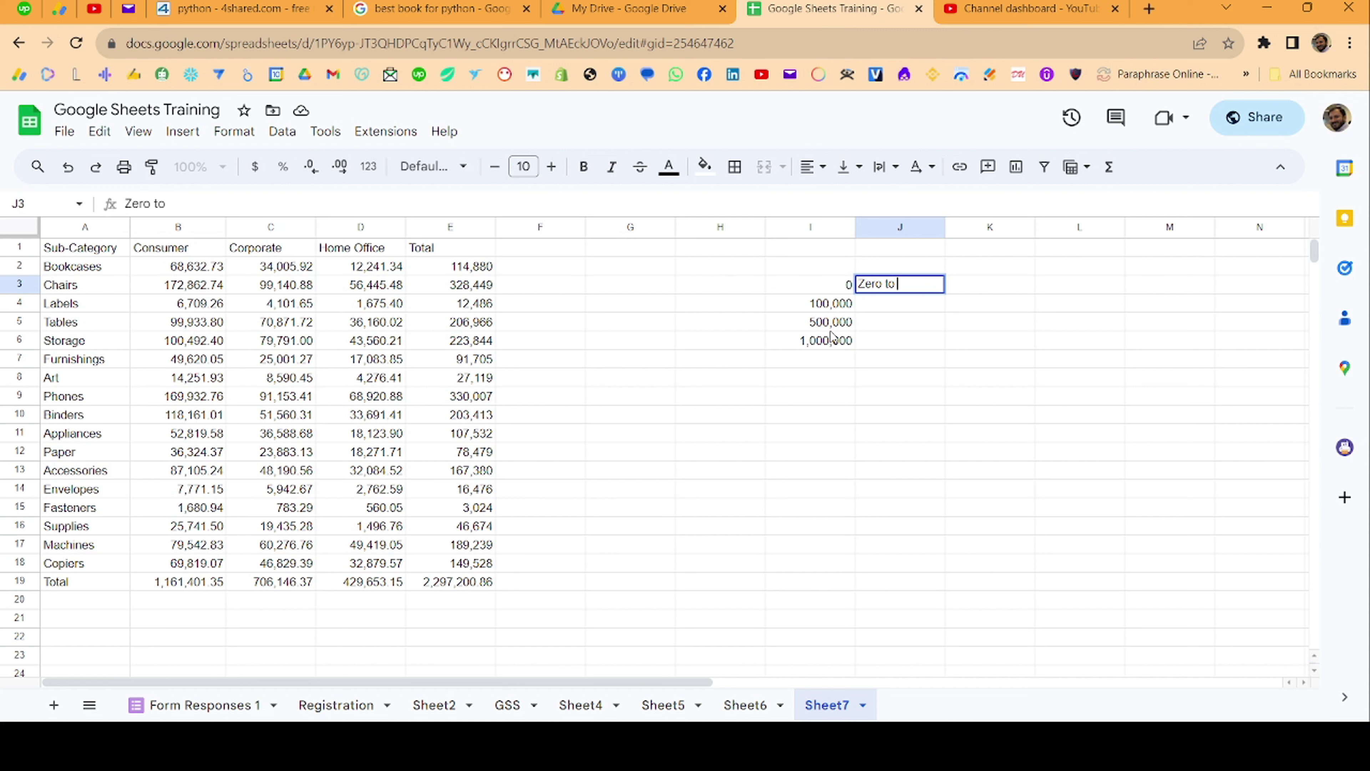
text(100K)
key(Return)
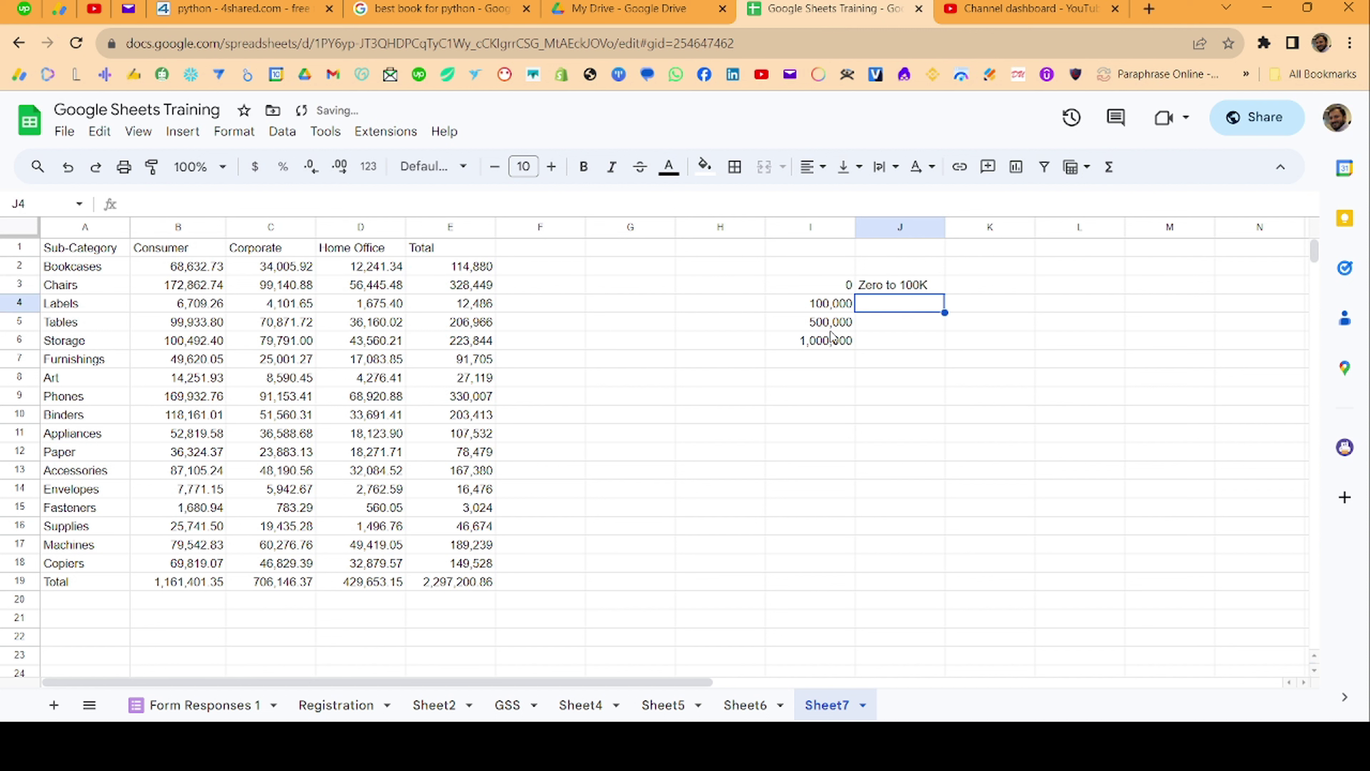
- Label the remaining tiers 100K to 500K, 500K to 1M and 1M + in J4:J6
text(100K )
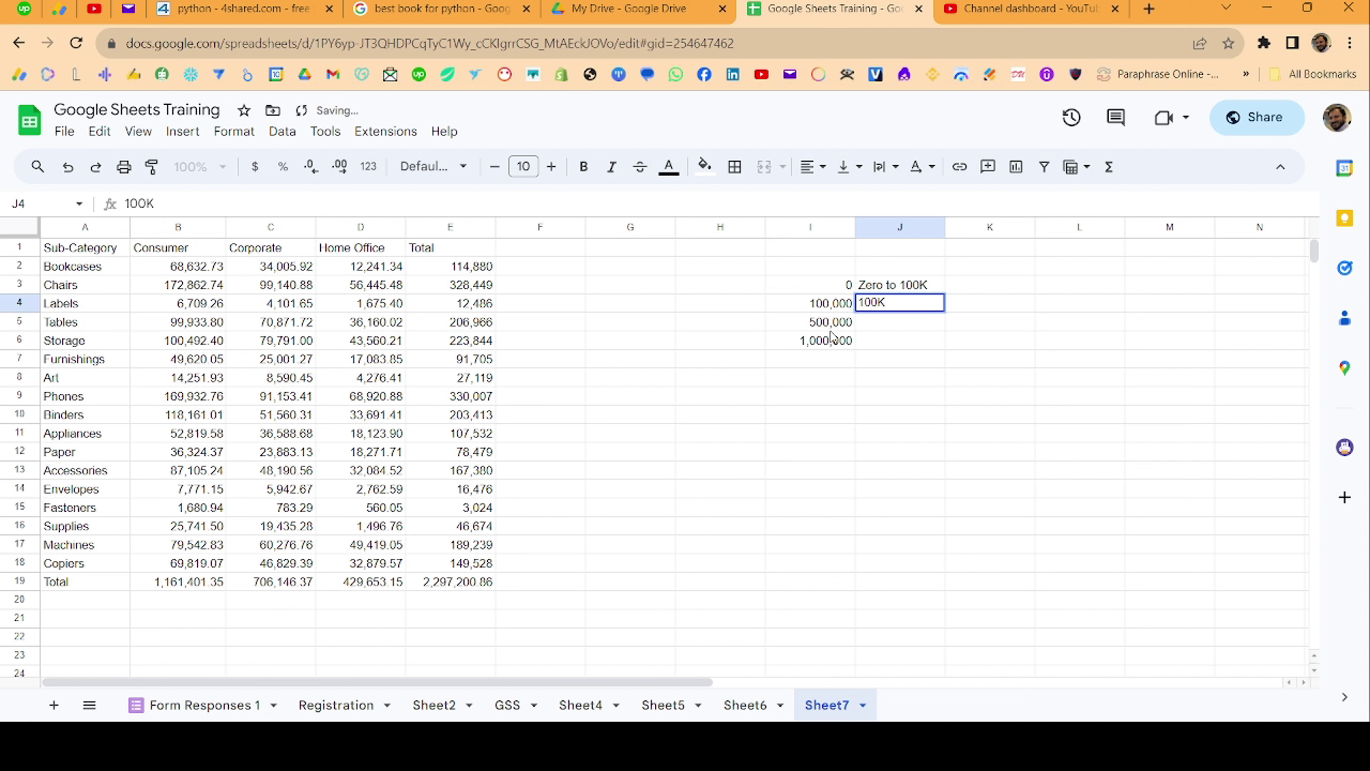
text(to )
text(500K)
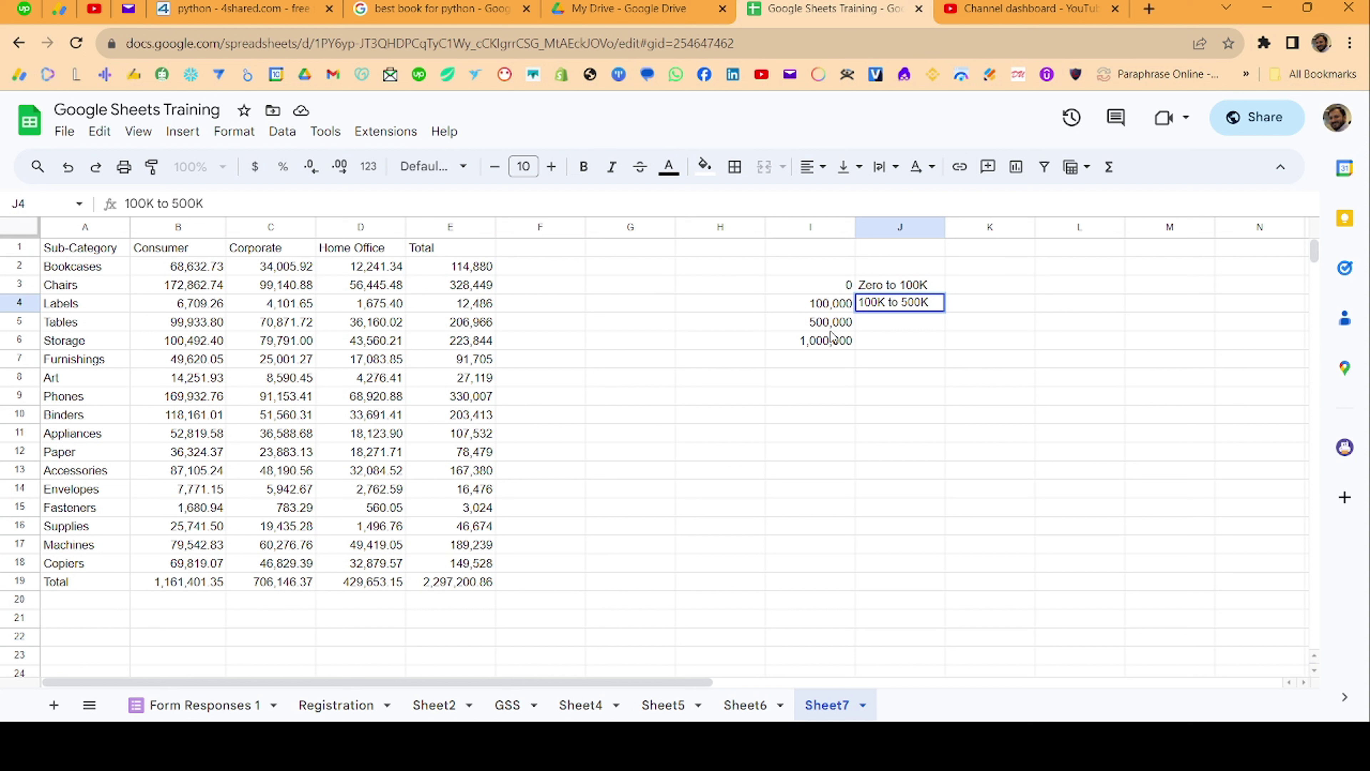
key(Return)
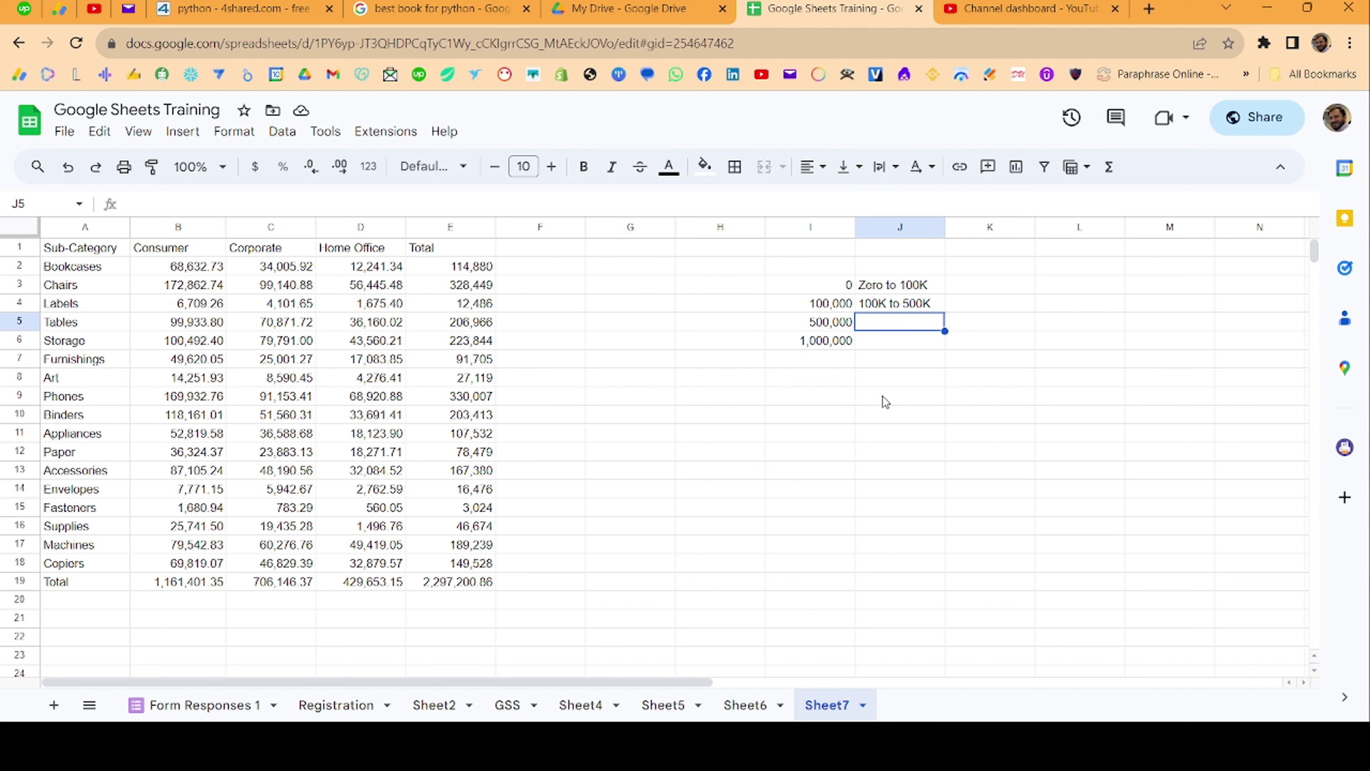
text(5-)
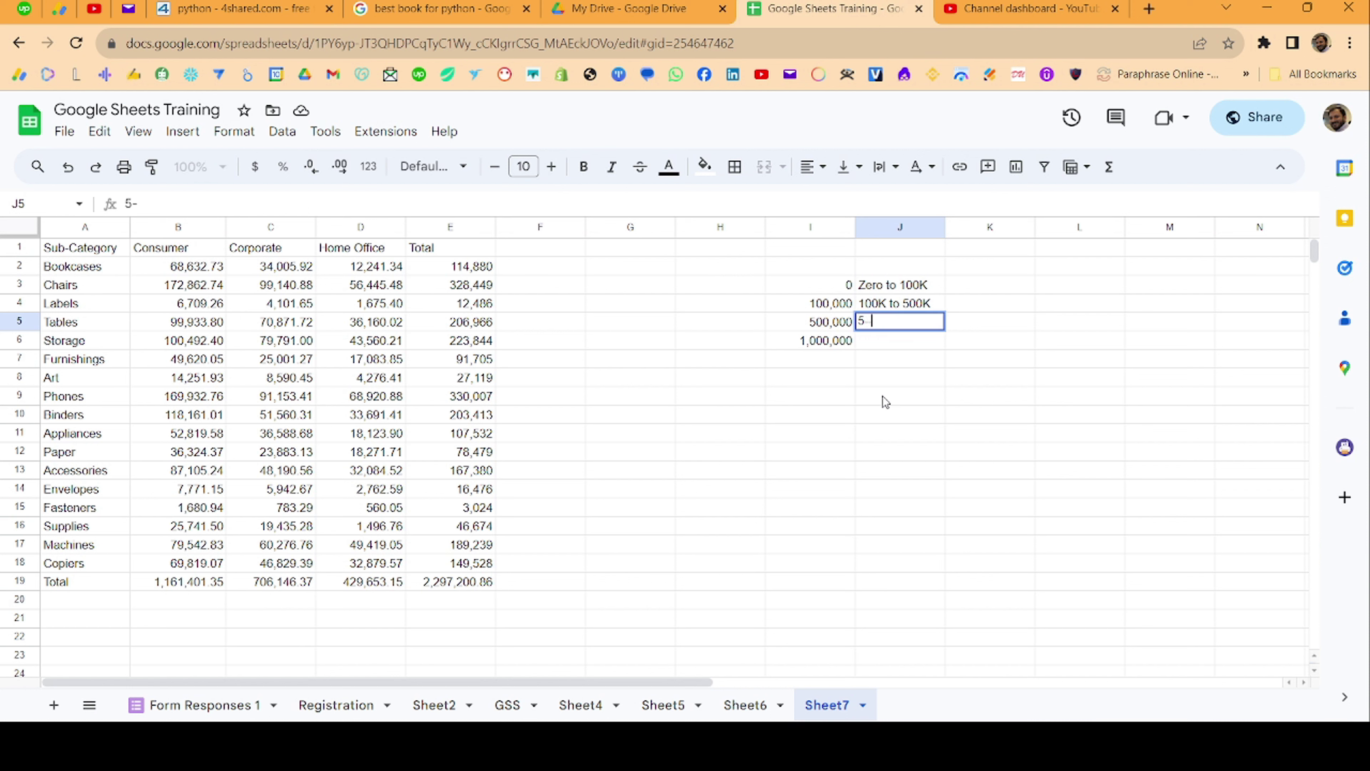
text(-)
key(BackSpace)
key(BackSpace)
text(00K t)
text(o 1M)
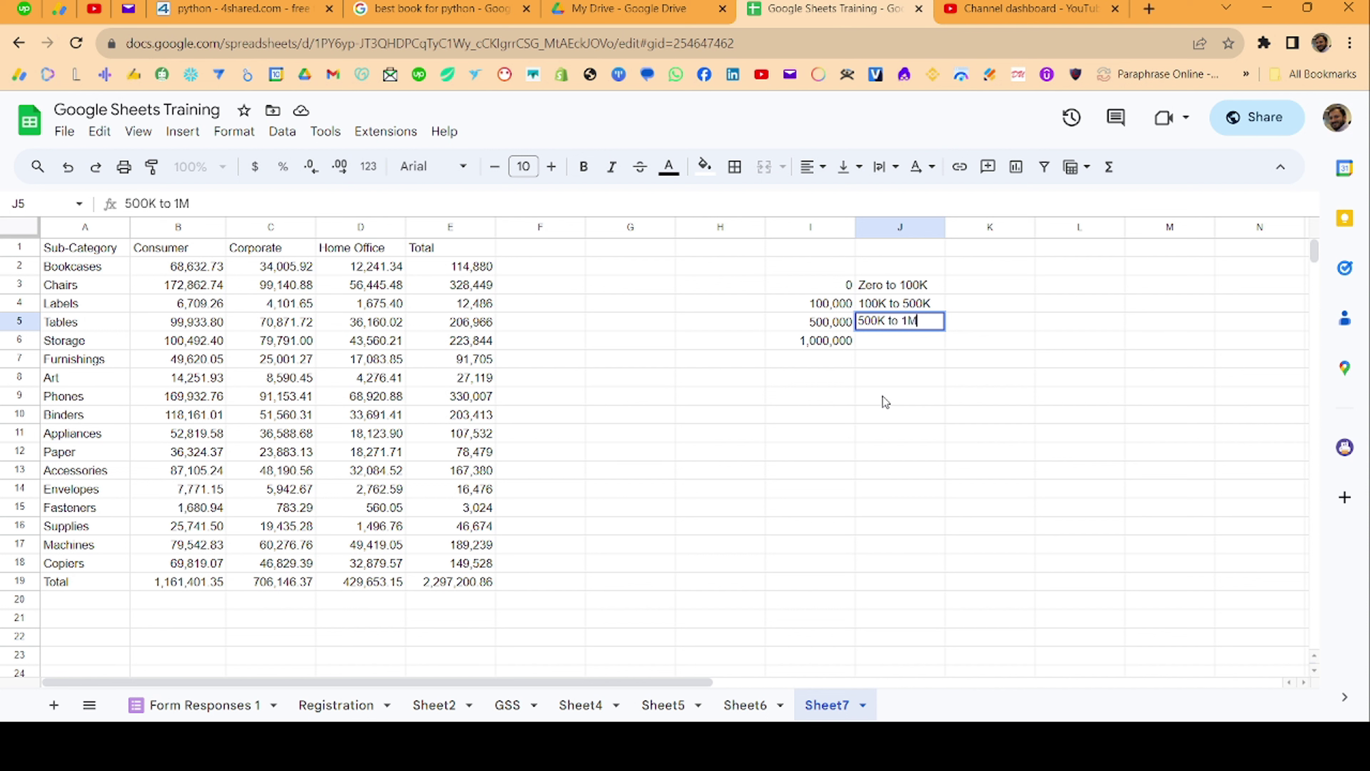
key(Return)
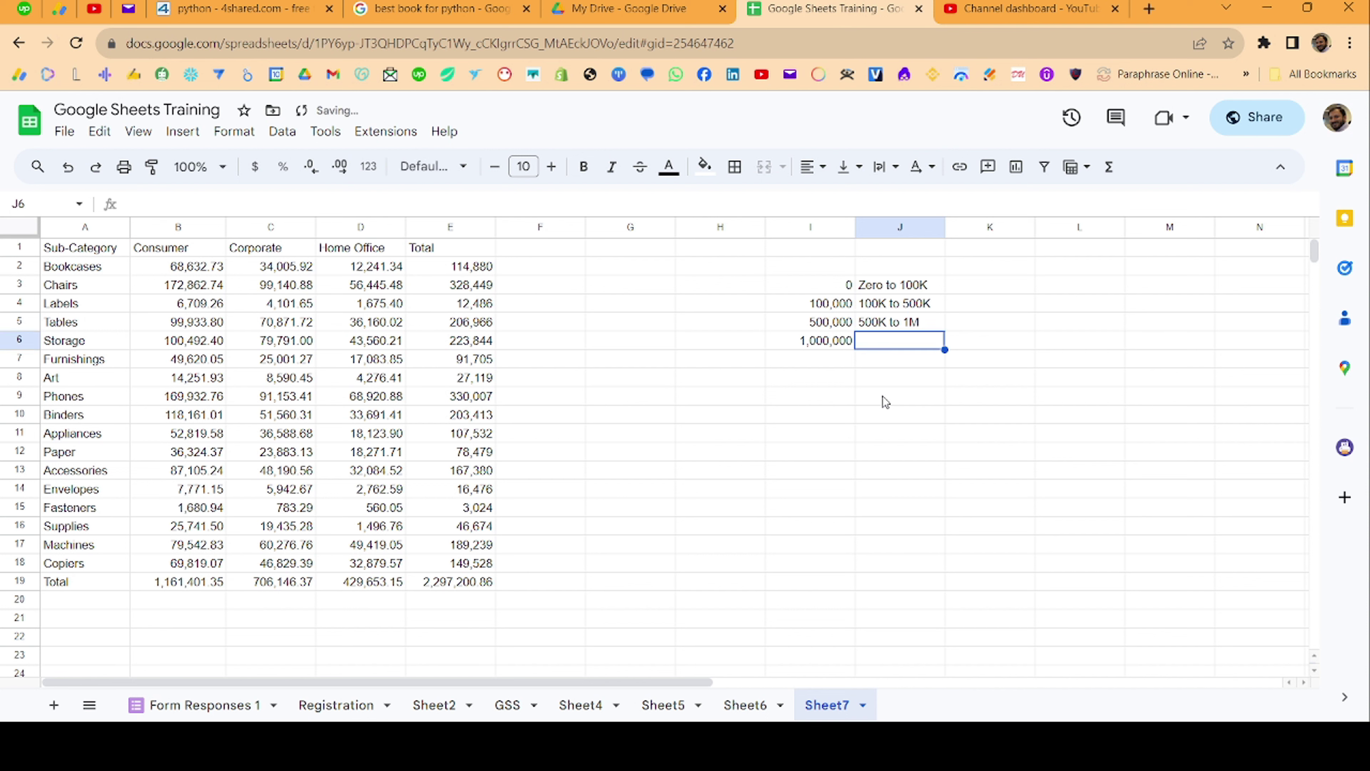
text(1M +)
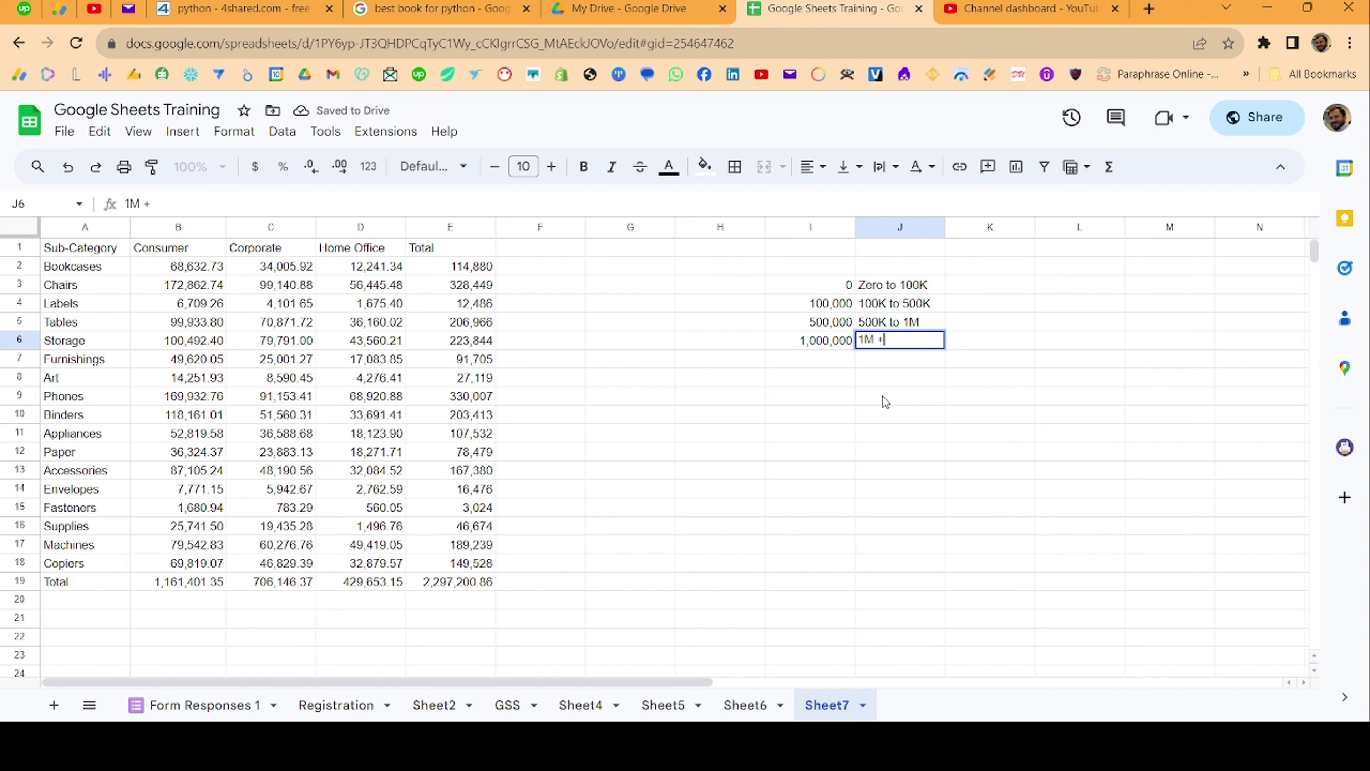
key(Return)
key(ctrl+Up)
key(ctrl+Up)
key(ctrl+Up)
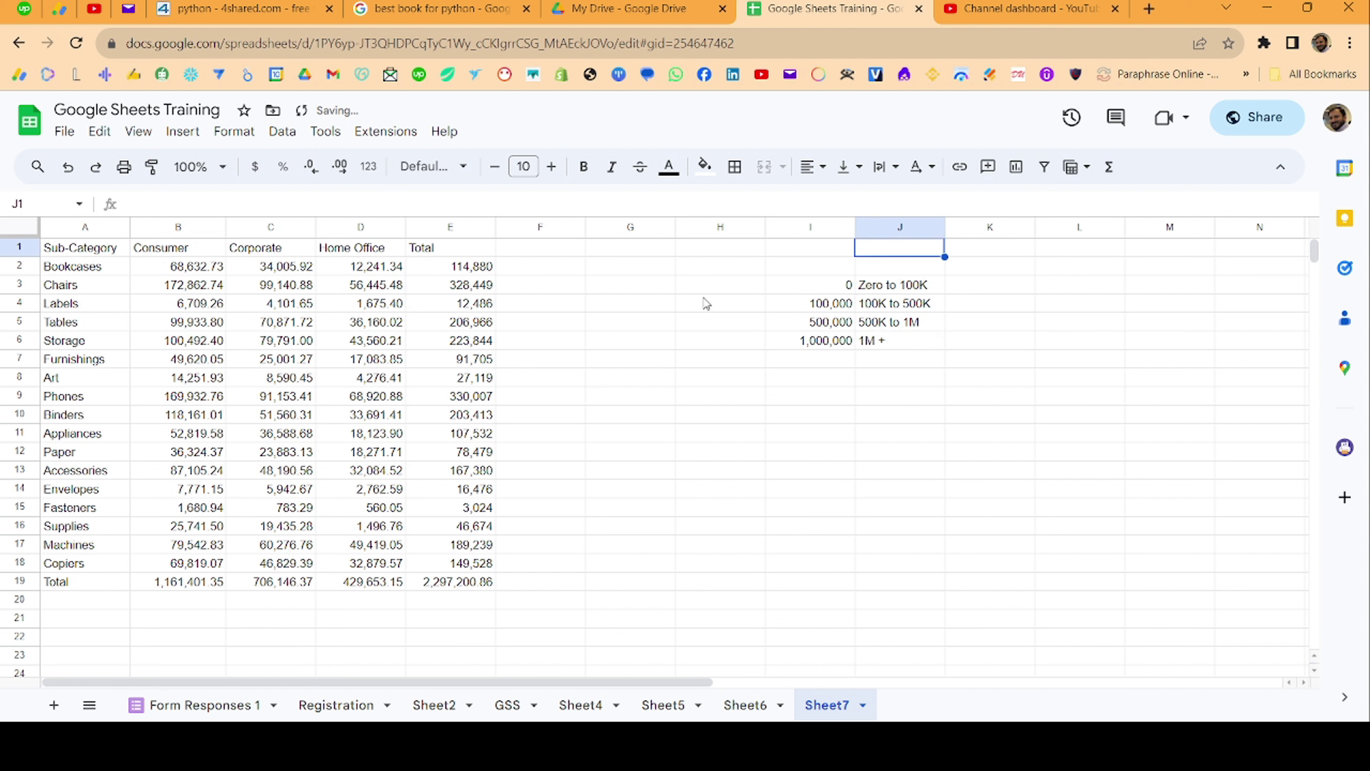
- Enter =LOOKUP(E2,$I$3:$J$6) in F2 and autofill it down column F
click(526, 264)
text(=oo)
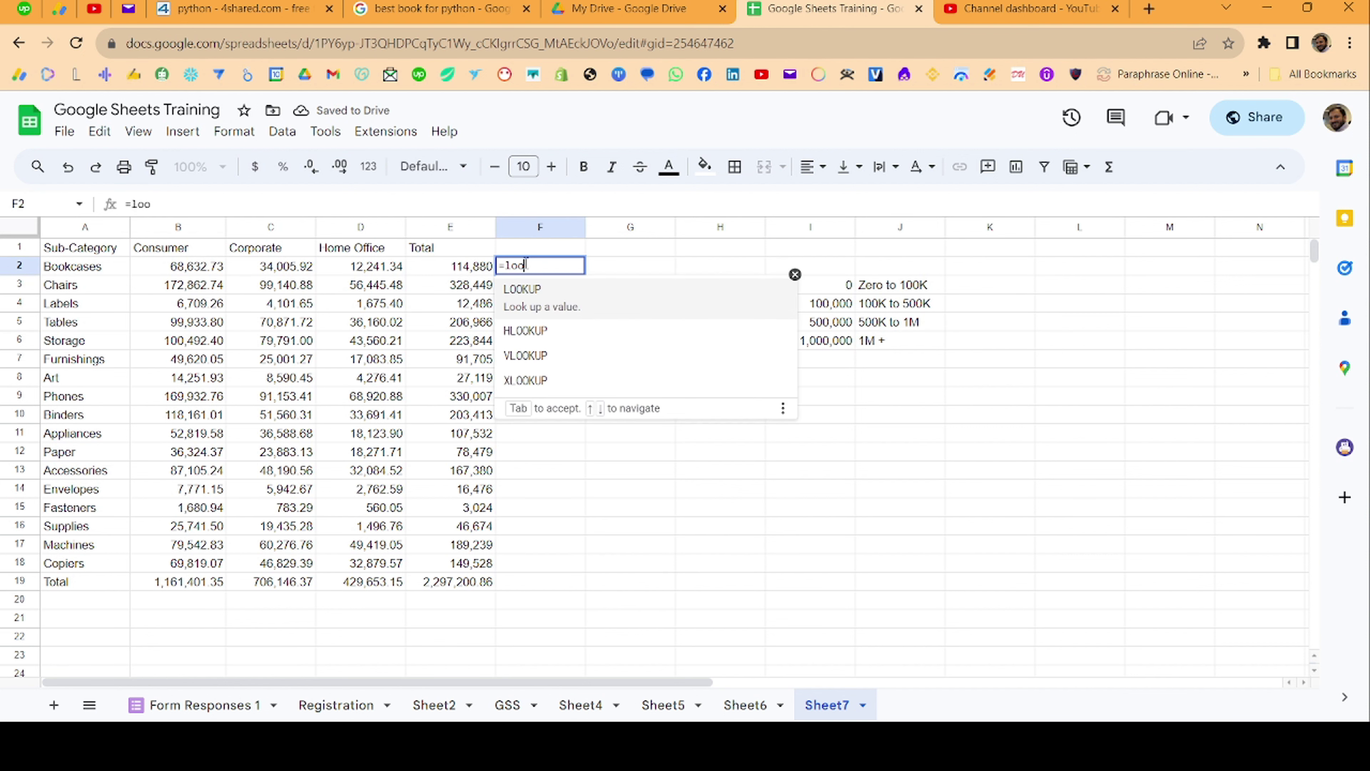
key(Tab)
text(E2,)
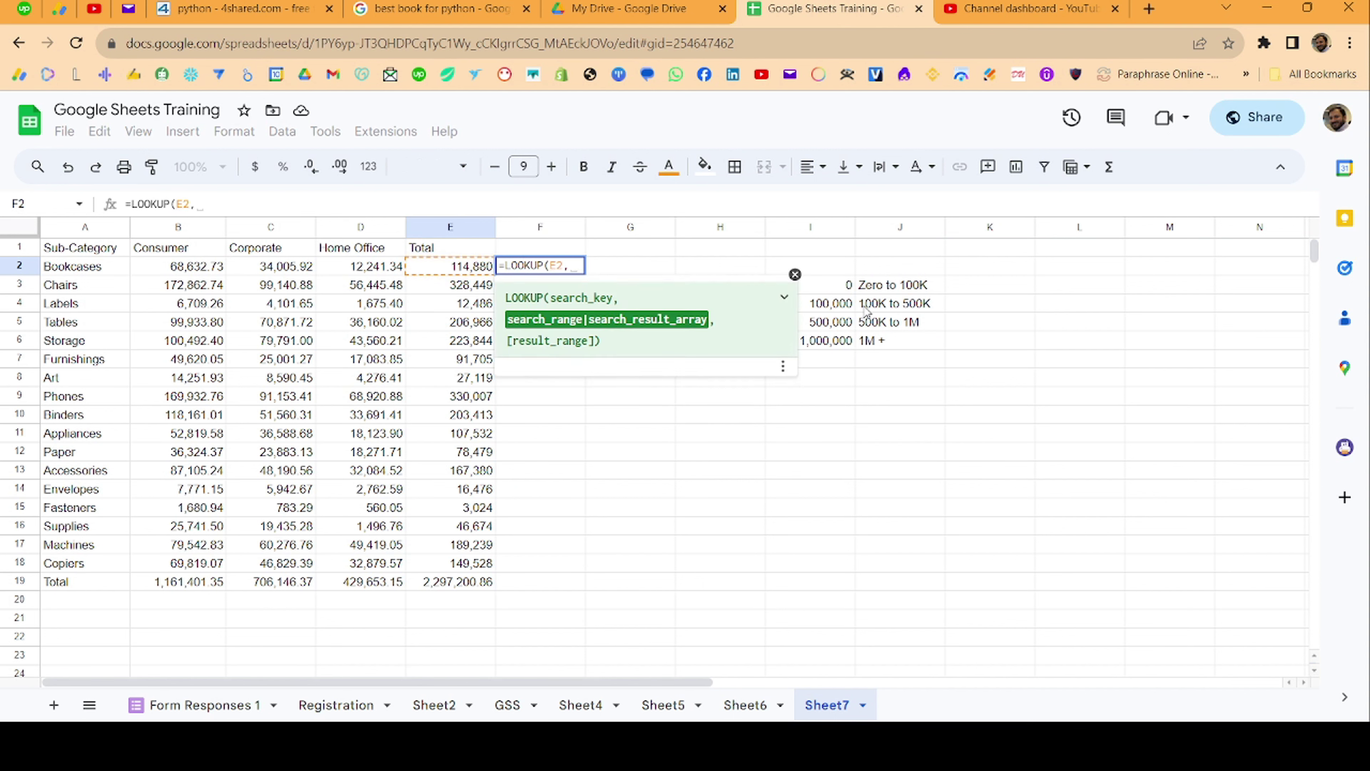
drag(840, 289, 889, 346)
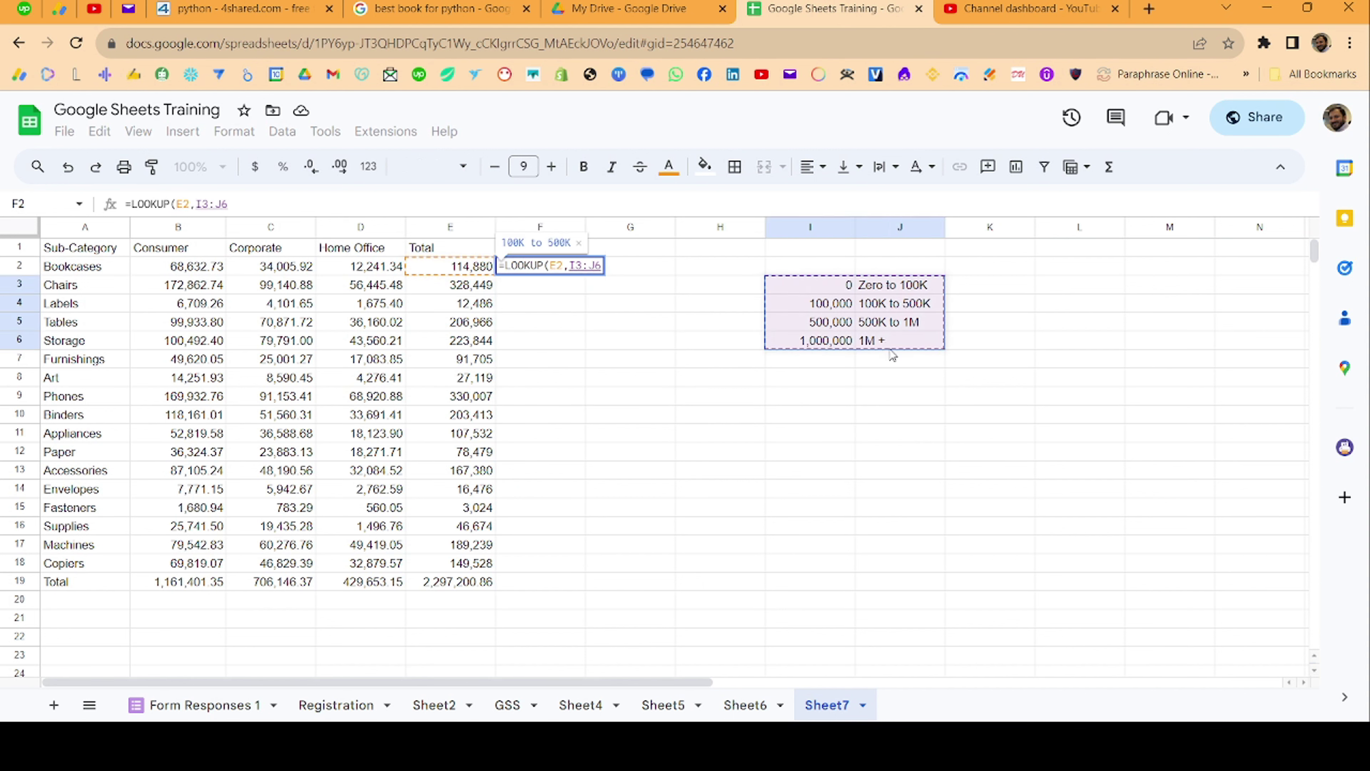
key(F4)
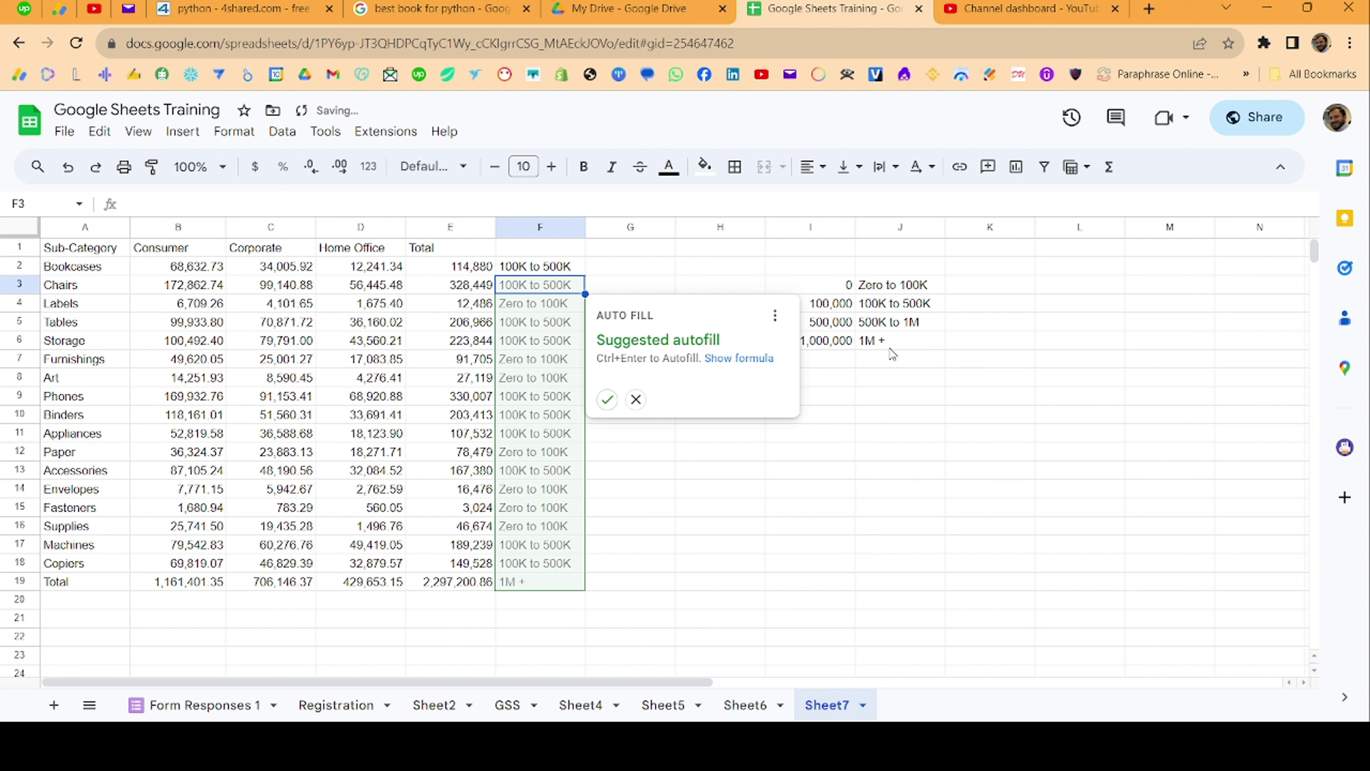
click(607, 399)
click(657, 435)
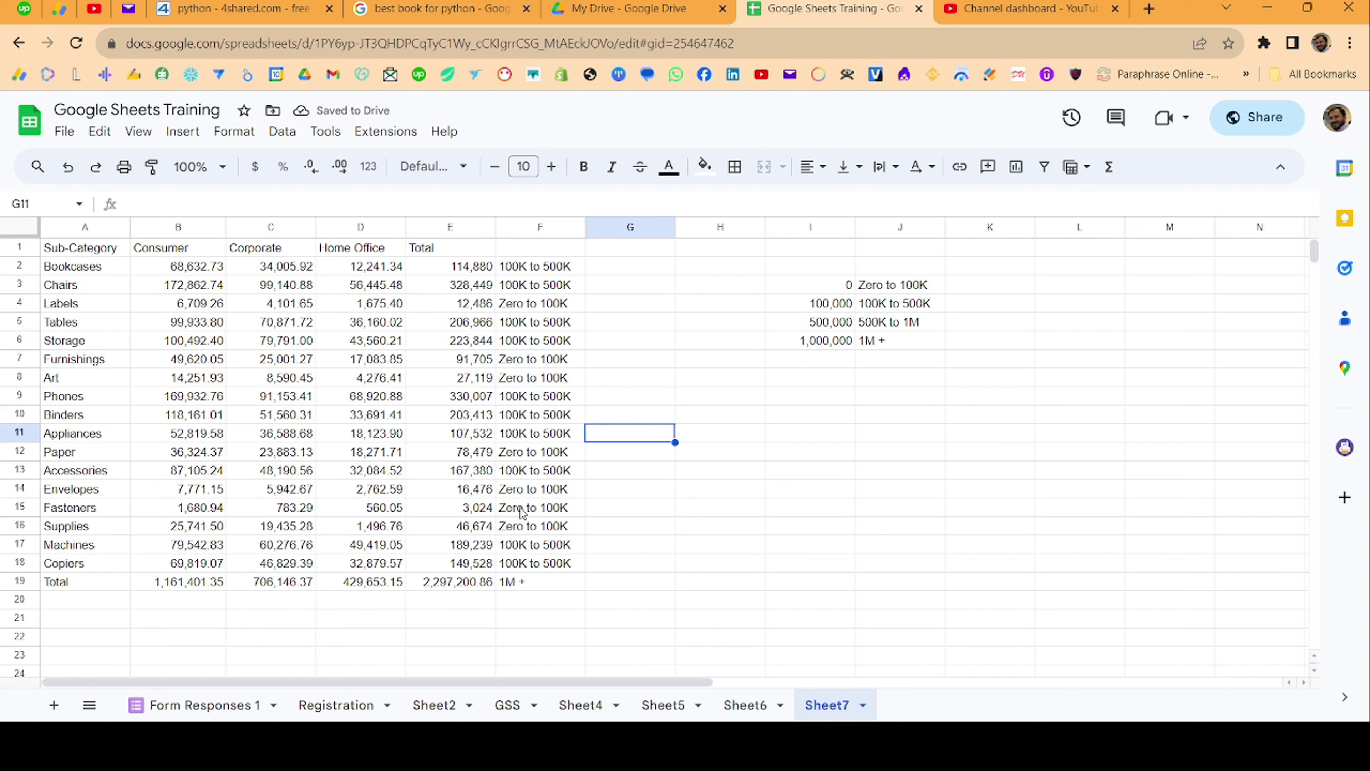
- Inspect the LOOKUP formulas in the Total row, F2 and F4
click(518, 583)
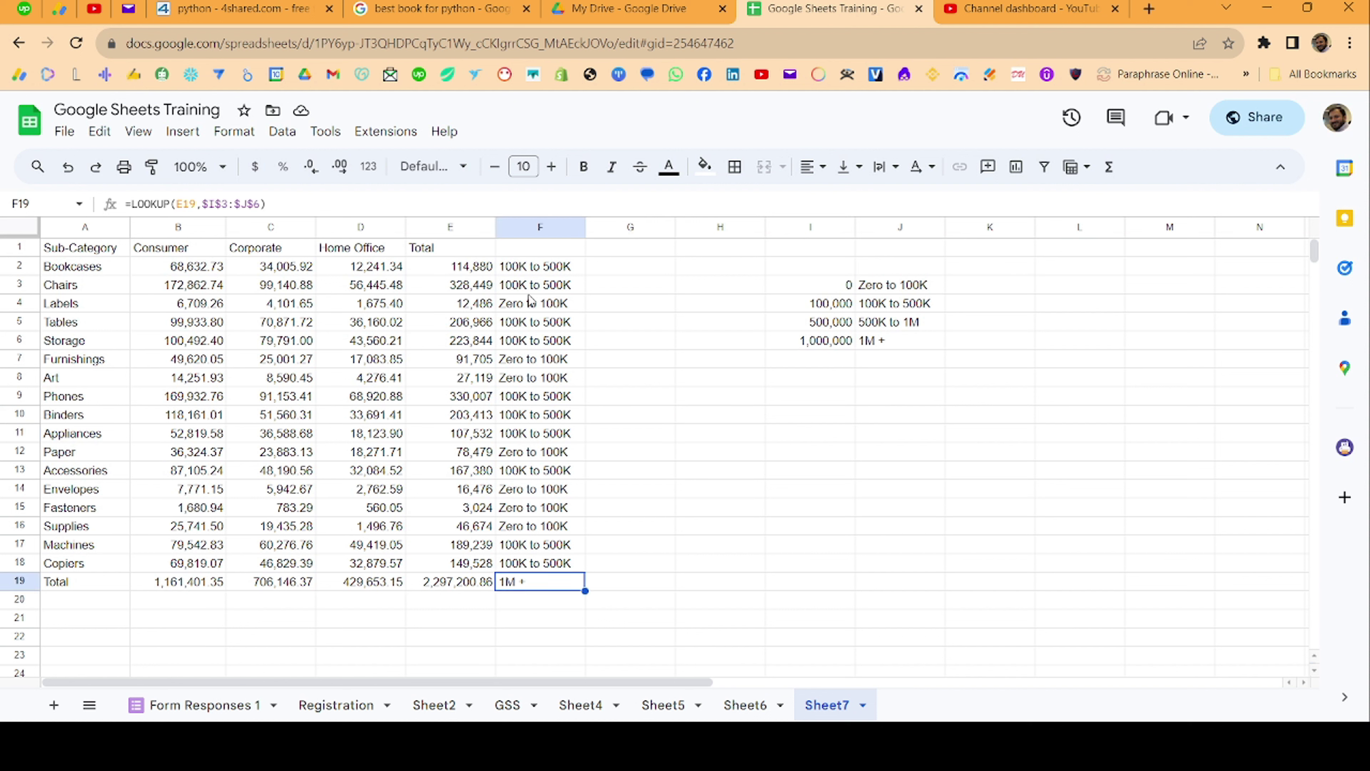
click(529, 270)
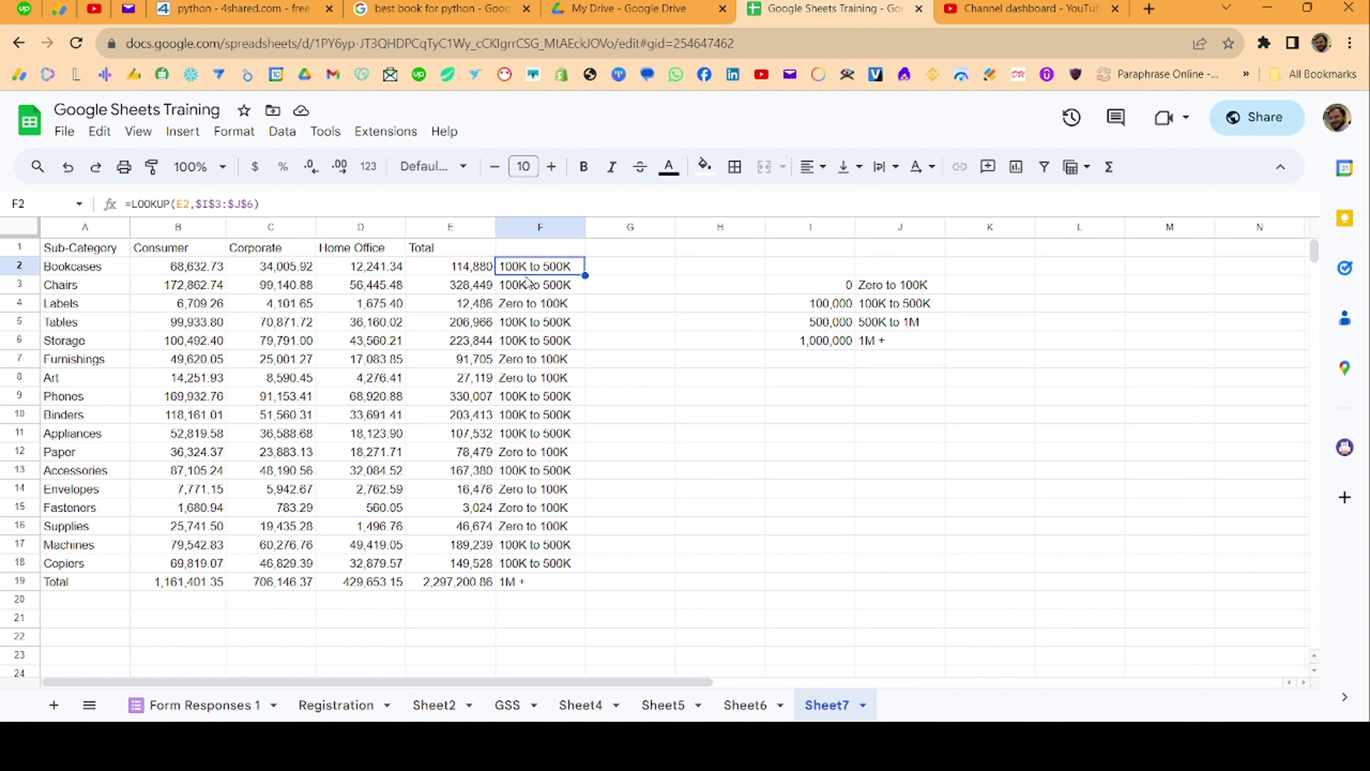
click(537, 305)
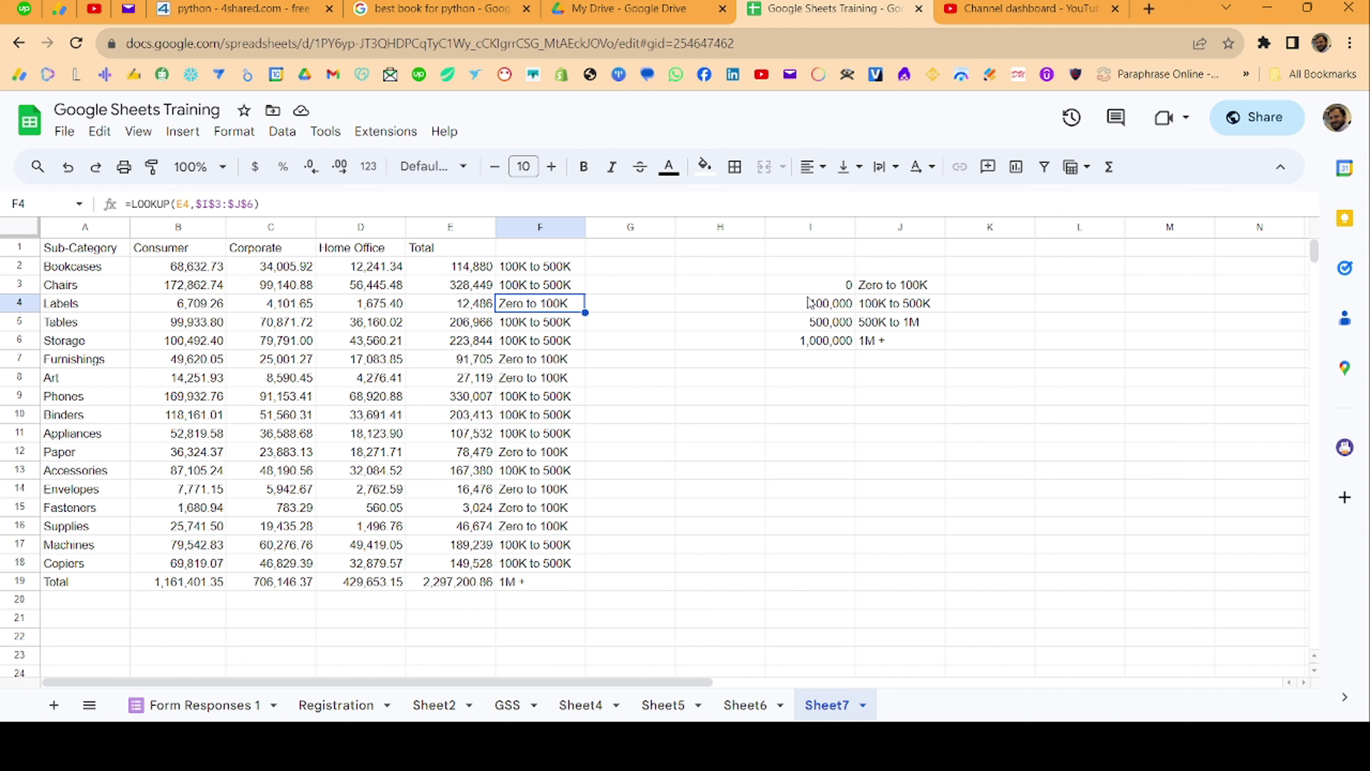
- Type 10 into the 100,000 threshold cell, then recheck the LOOKUP formula in F3
click(818, 305)
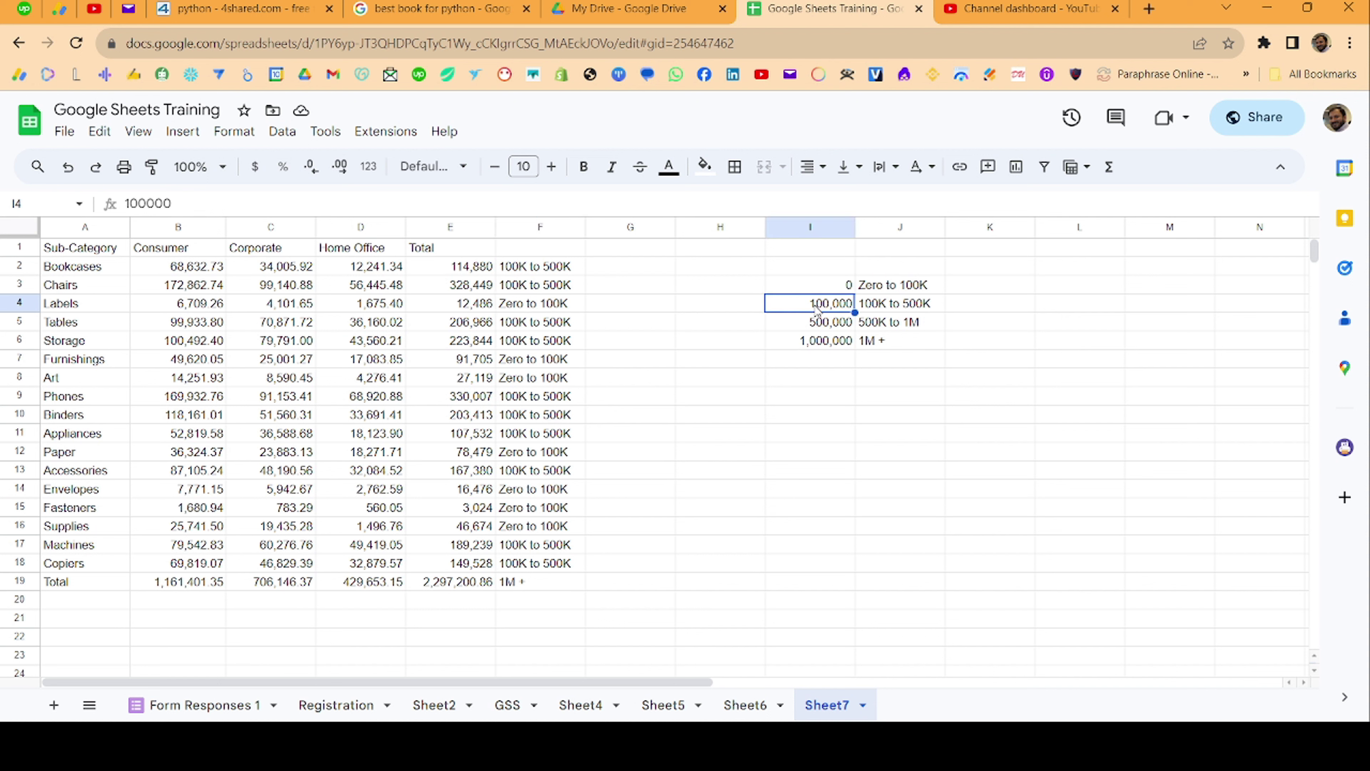
text(10)
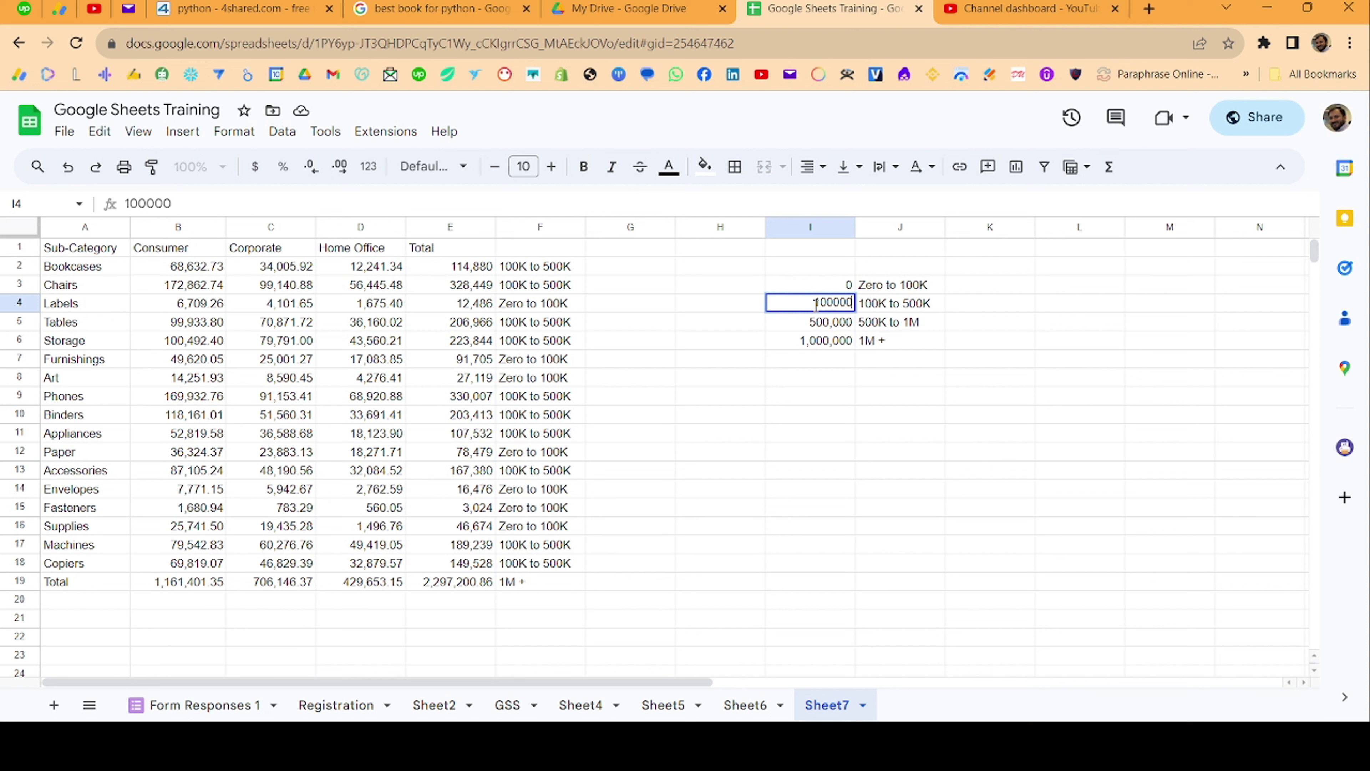
key(Return)
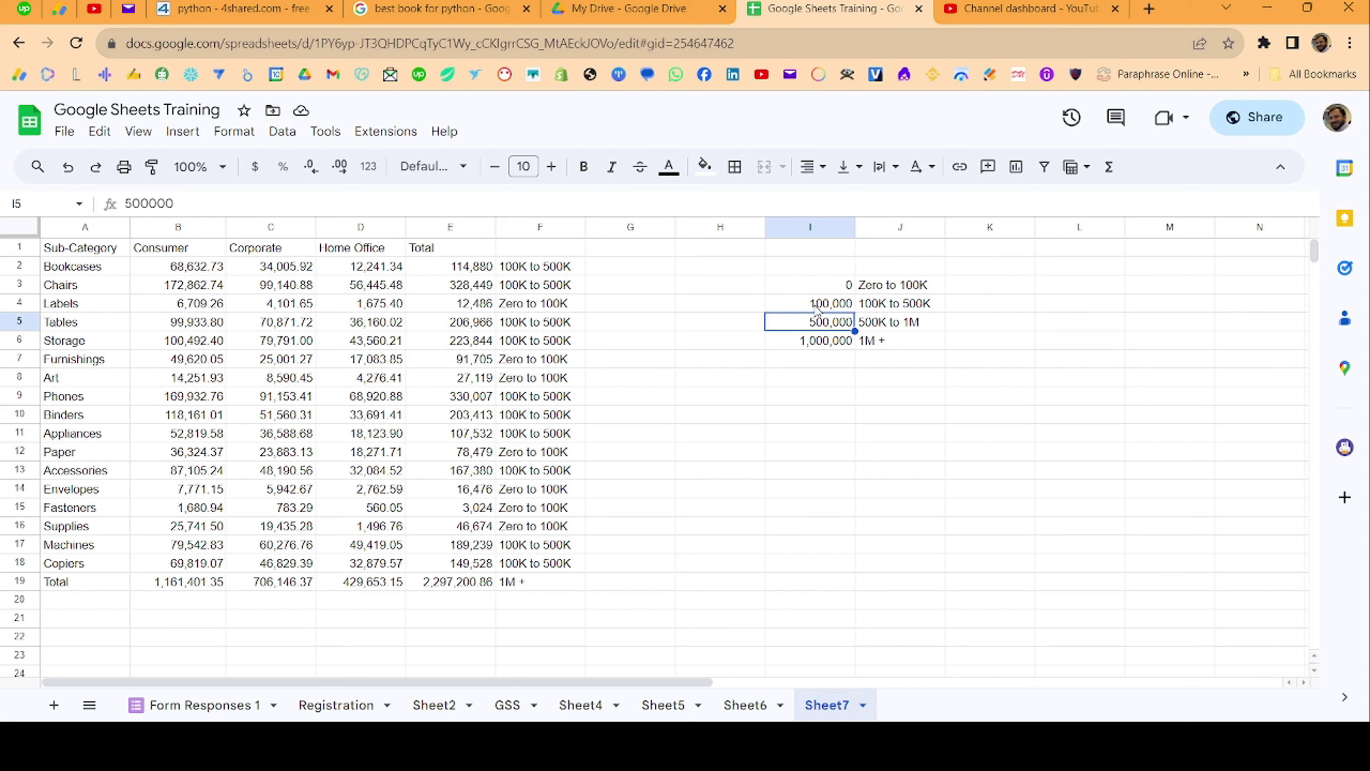
click(578, 284)
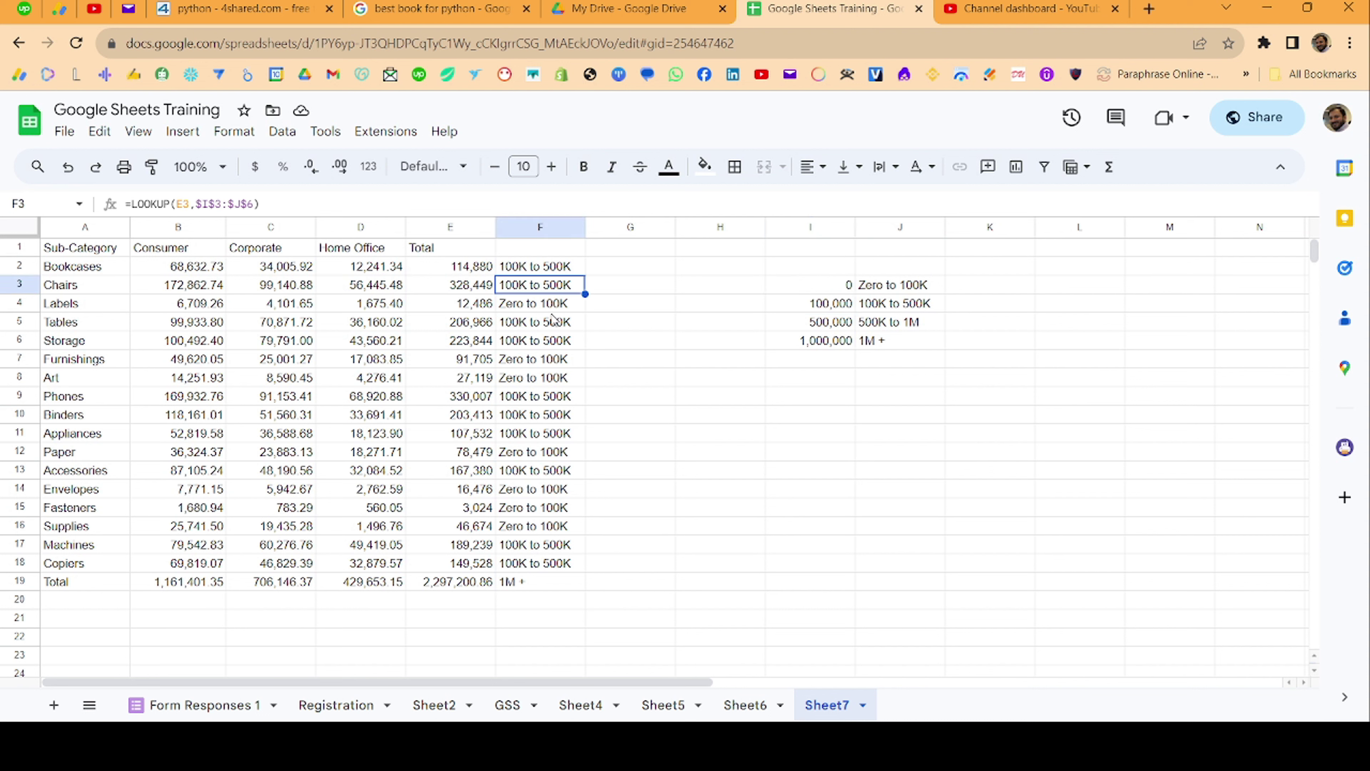
- Switch through the Registration sheet to the GSS order data sheet
mouse_move(541, 226)
click(339, 703)
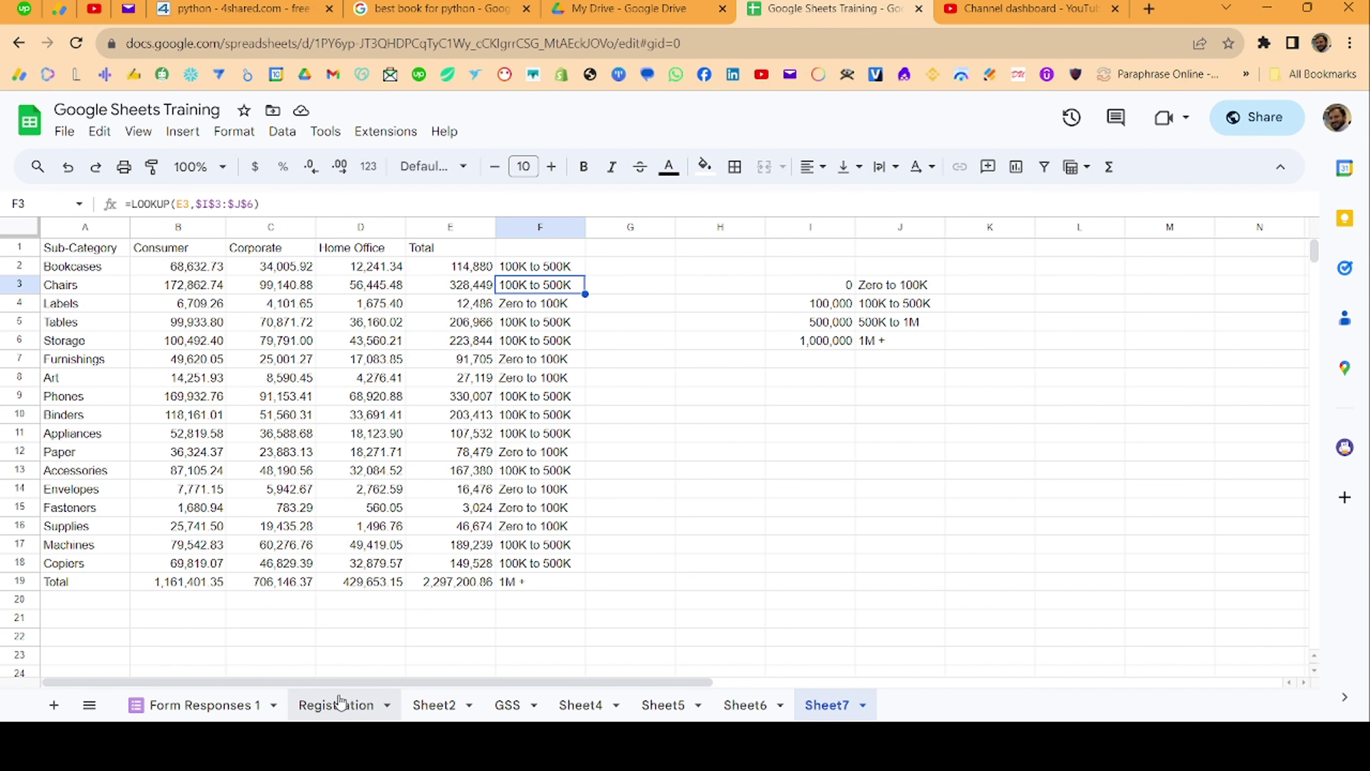
click(503, 707)
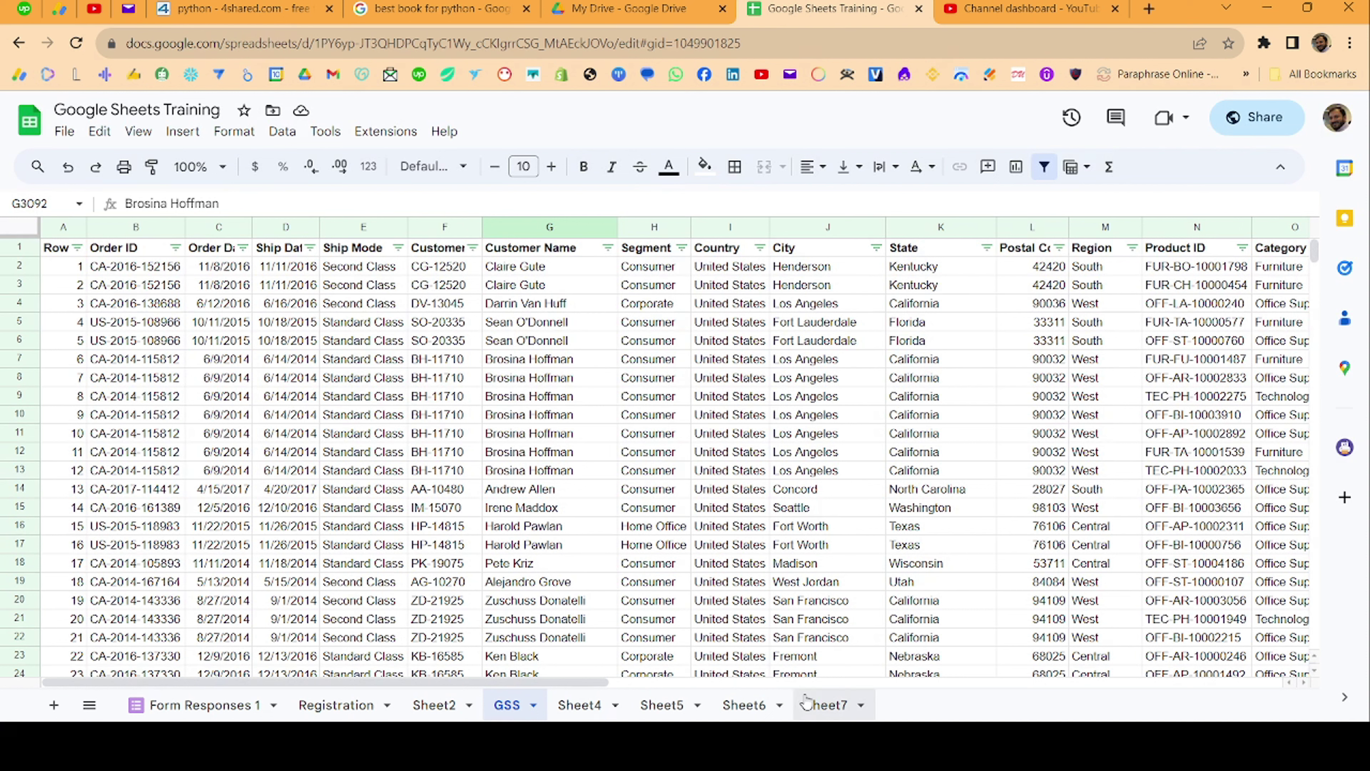
- Back on Sheet7, undo the band lookup results, thresholds and LOOKUP formula with five Ctrl+Z presses
click(826, 704)
key(ctrl+z)
key(ctrl+z)
key(ctrl+z)
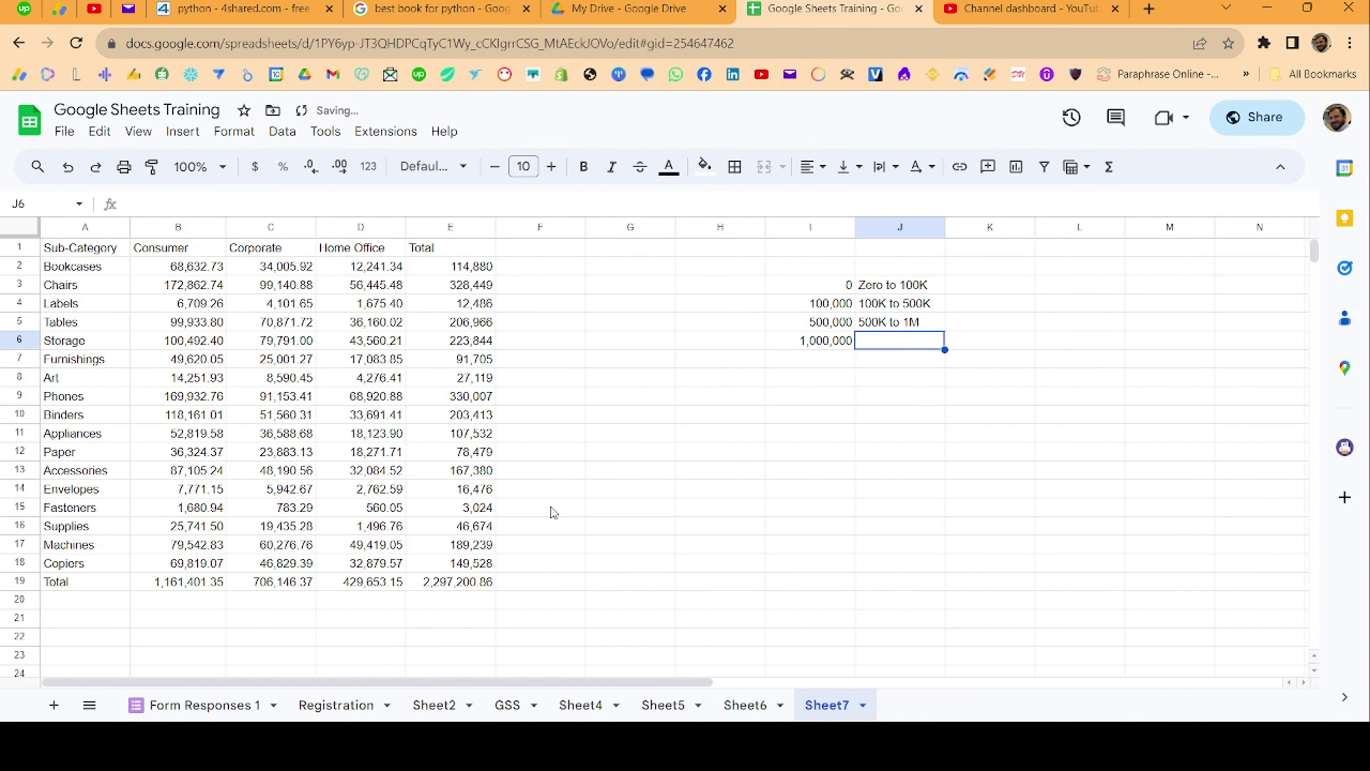
key(ctrl+z)
key(ctrl+z)
key(ctrl+z)
key(ctrl+z)
key(ctrl+z)
key(ctrl+z)
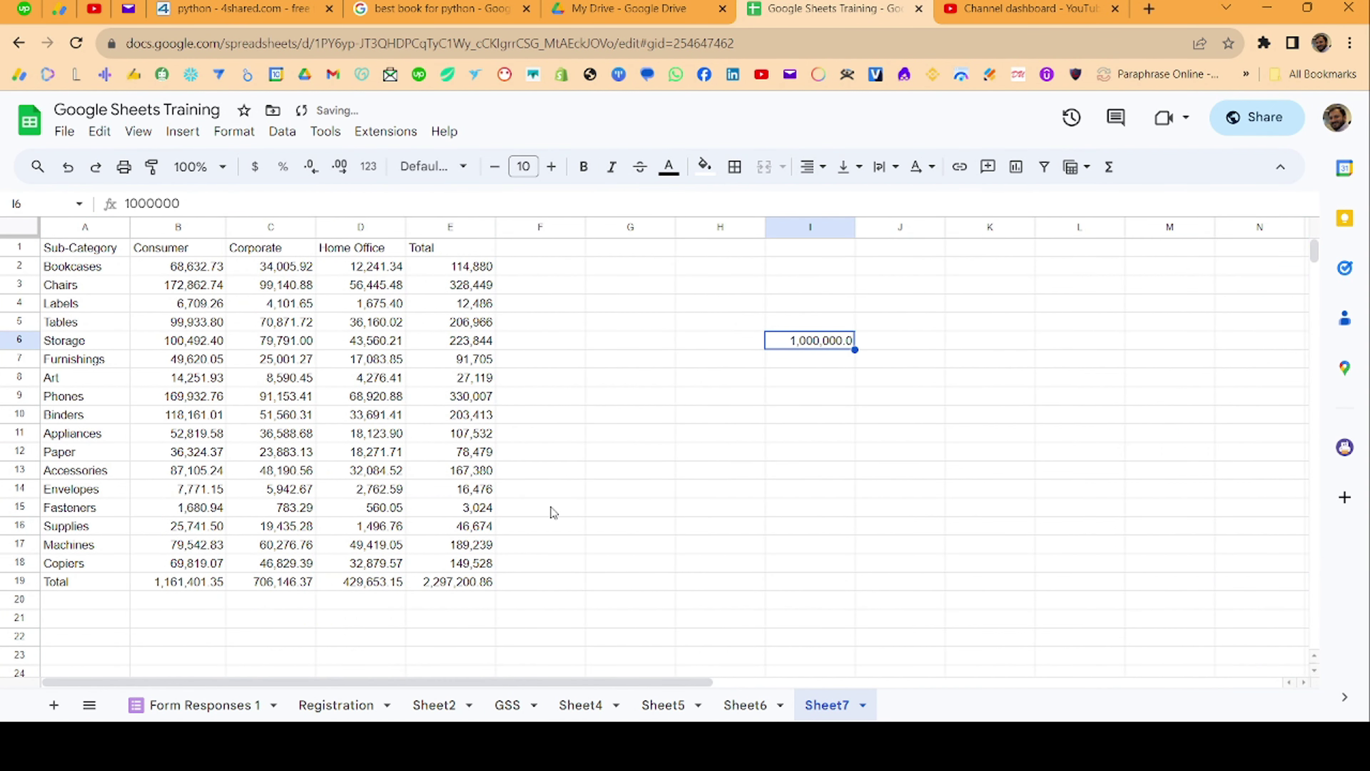
key(ctrl+z)
key(ctrl+z)
key(ctrl+z)
key(ctrl+z)
key(ctrl+z)
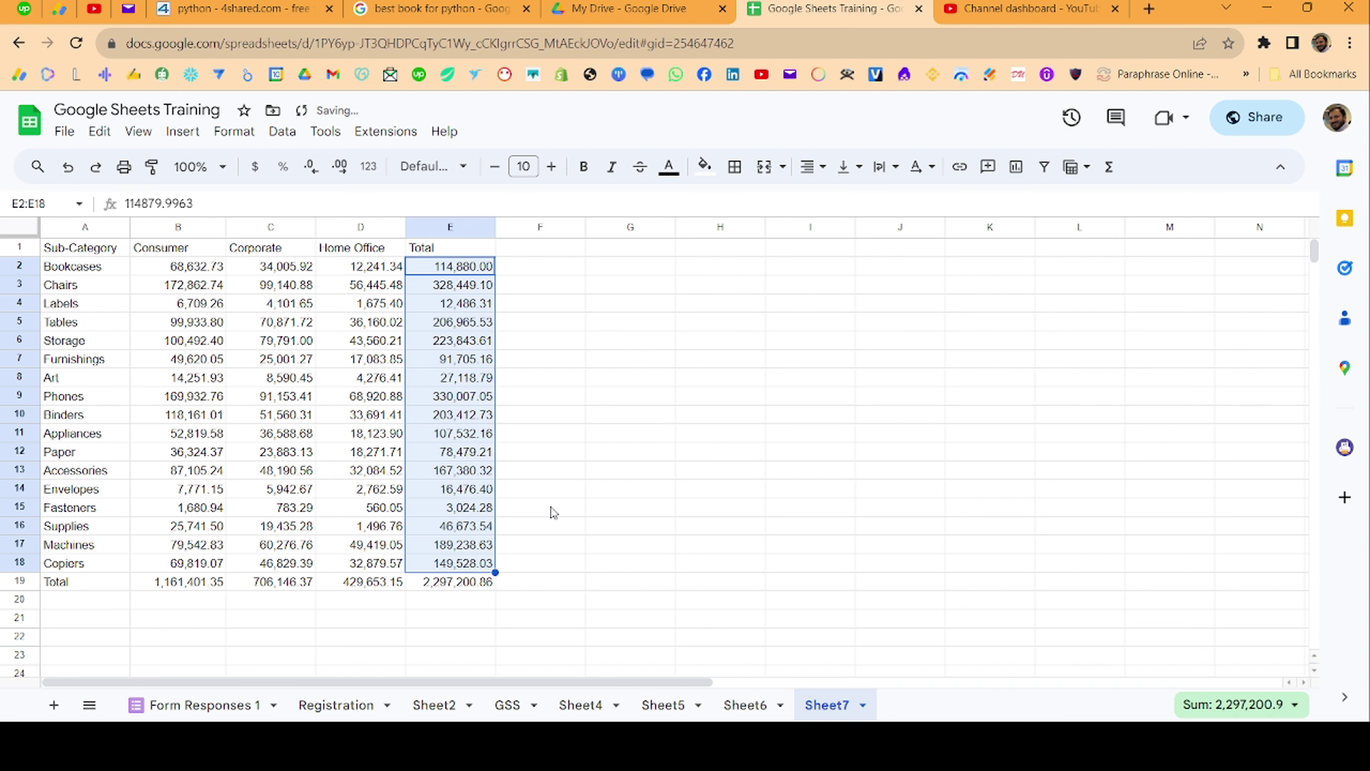
key(ctrl+z)
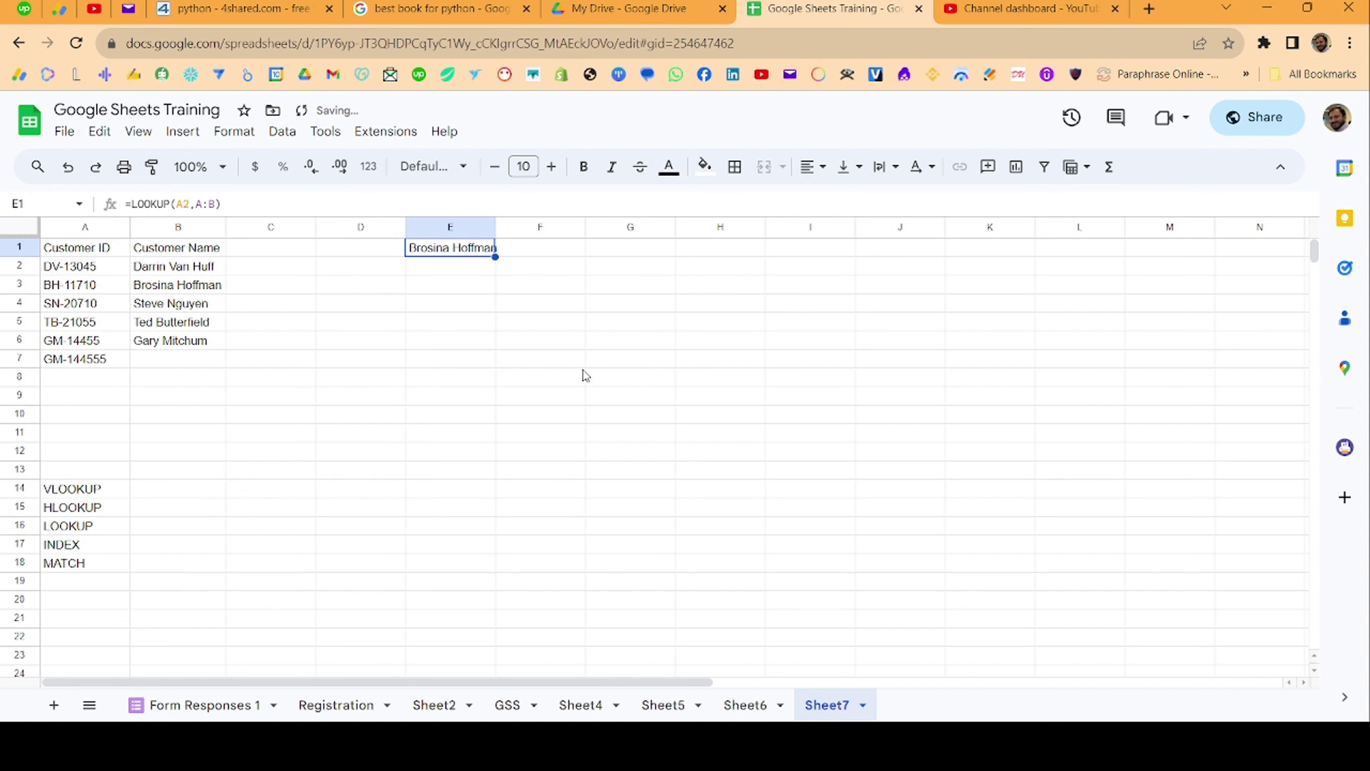
key(ctrl+z)
- Compare customer ID DV-13045 with the GSS Order ID column, then select C1 on Sheet7
click(93, 266)
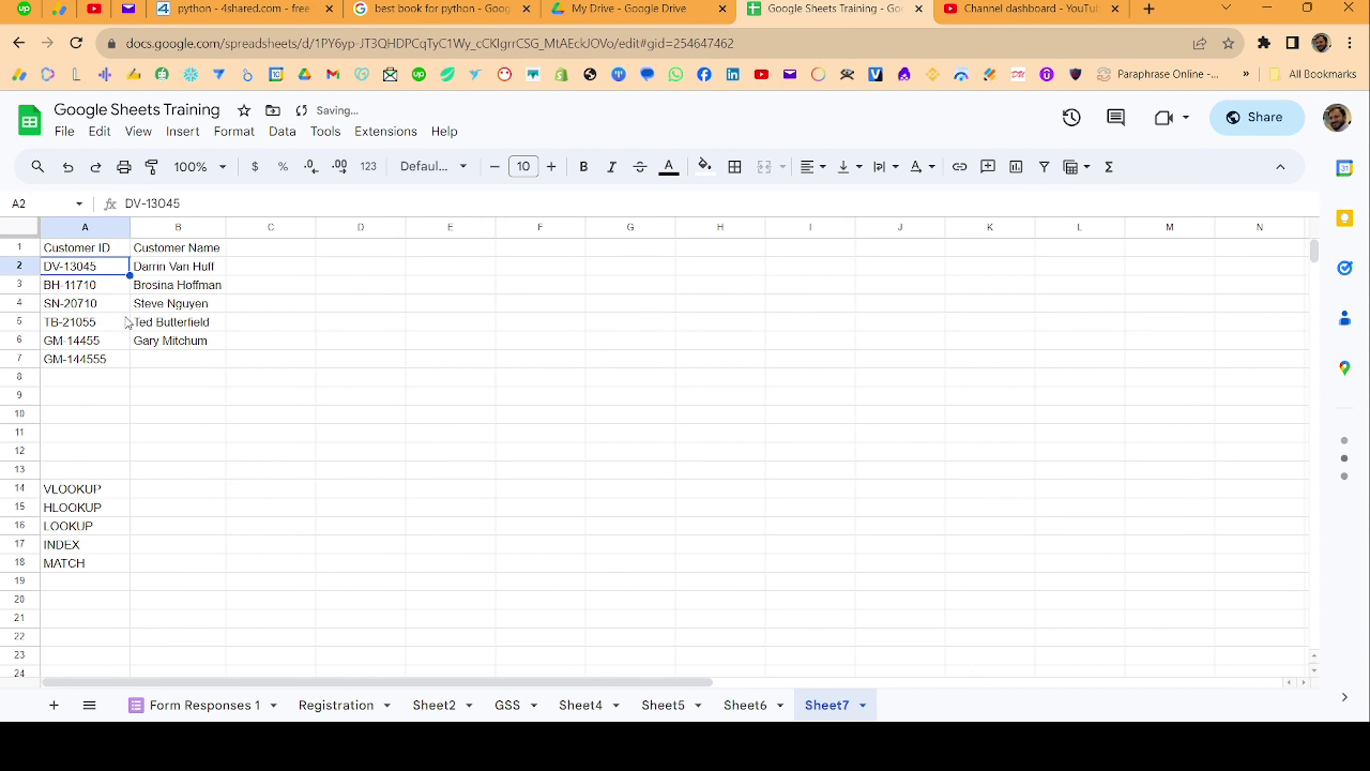
click(507, 704)
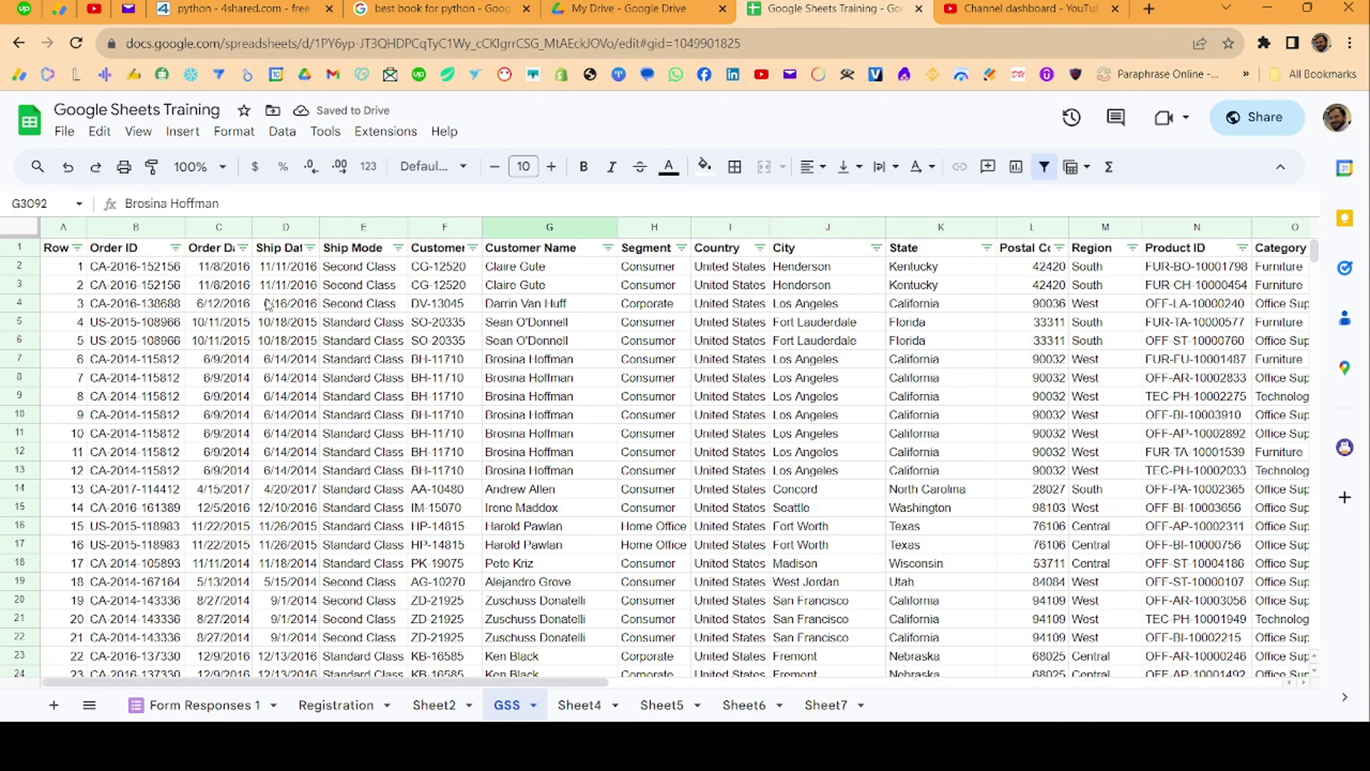
click(168, 227)
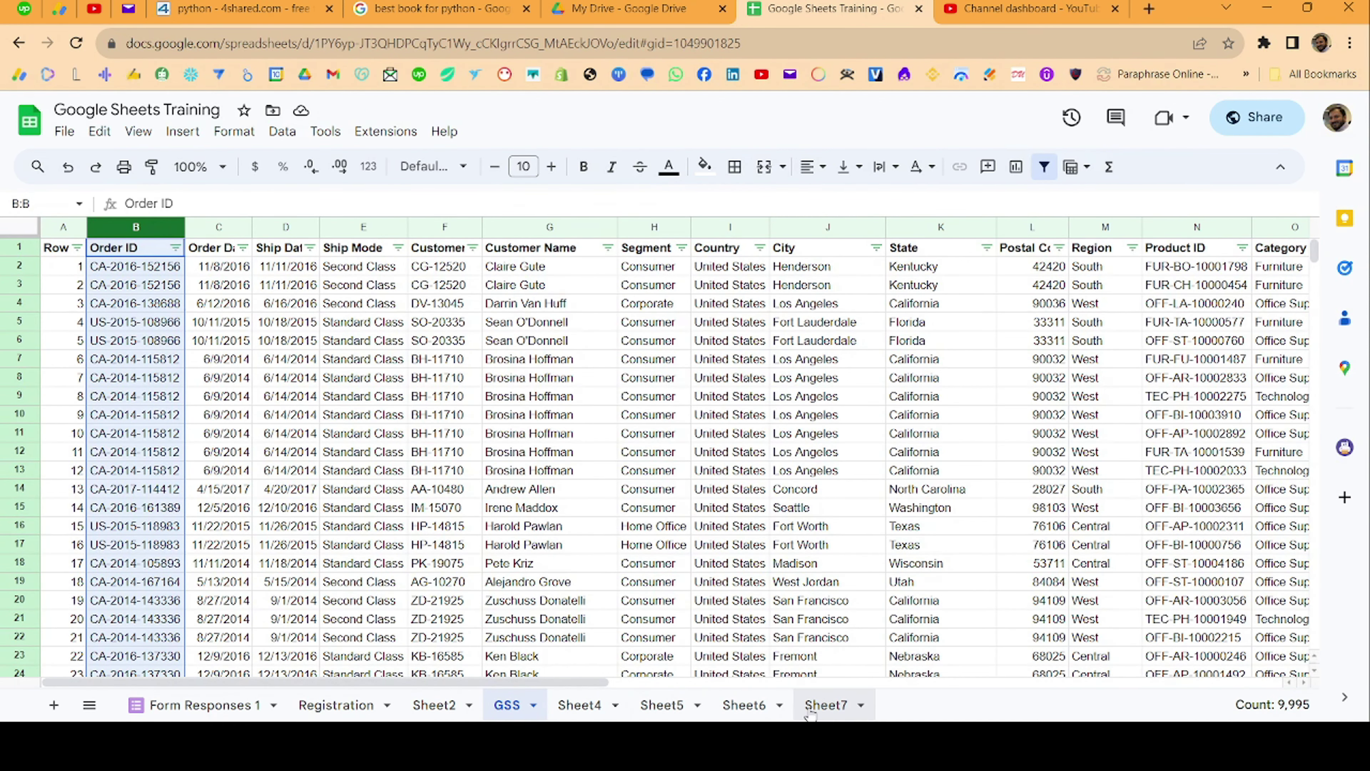
click(826, 704)
click(309, 251)
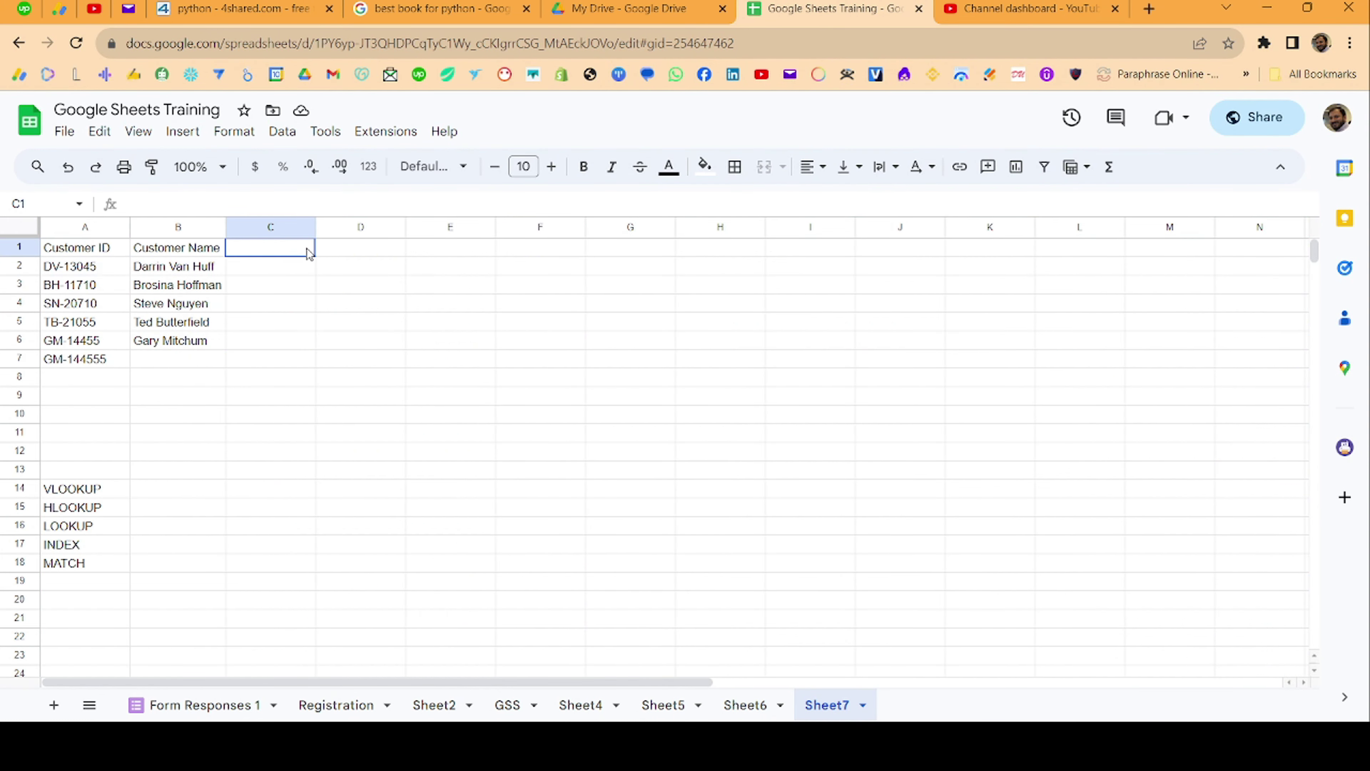
- Title C1 'Order ID' and shade VLOOKUP, HLOOKUP and LOOKUP in A14:A16 light red
text(Order)
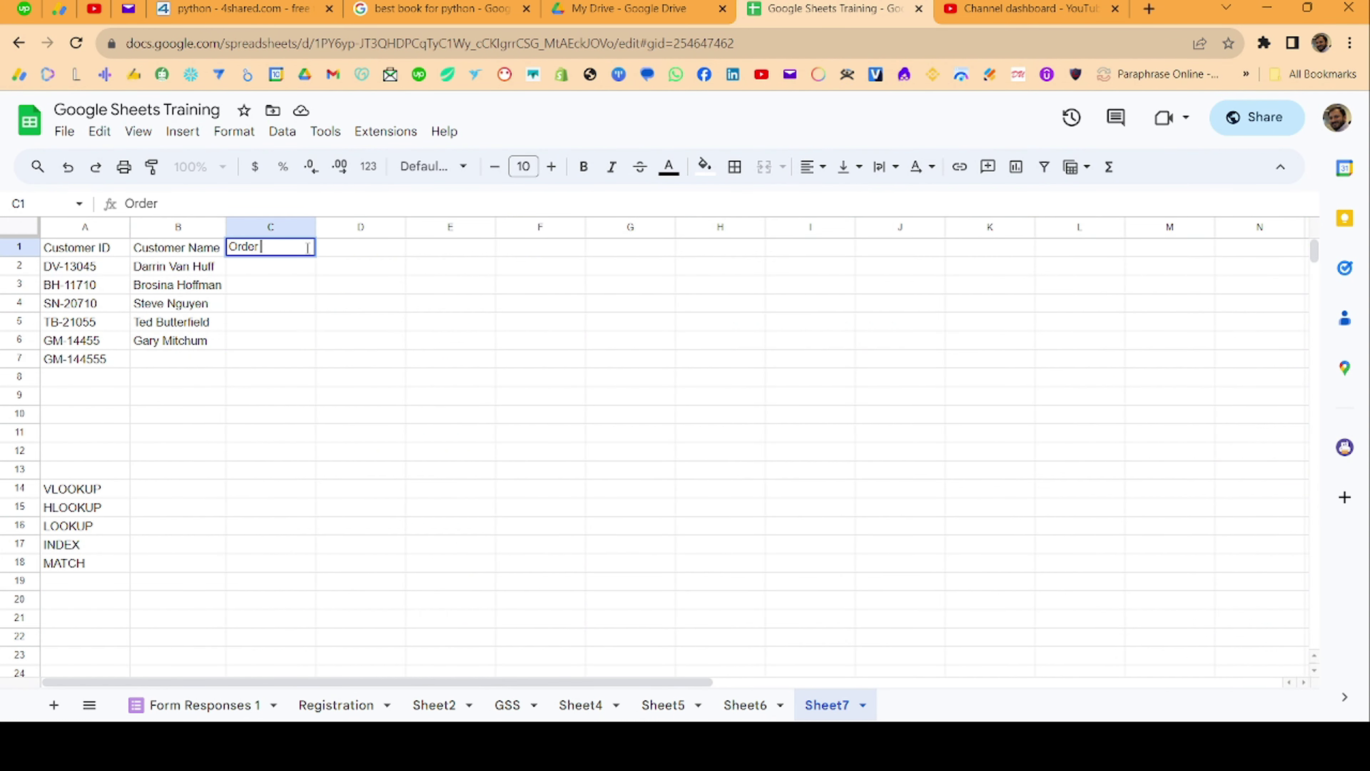
text( ID)
key(Return)
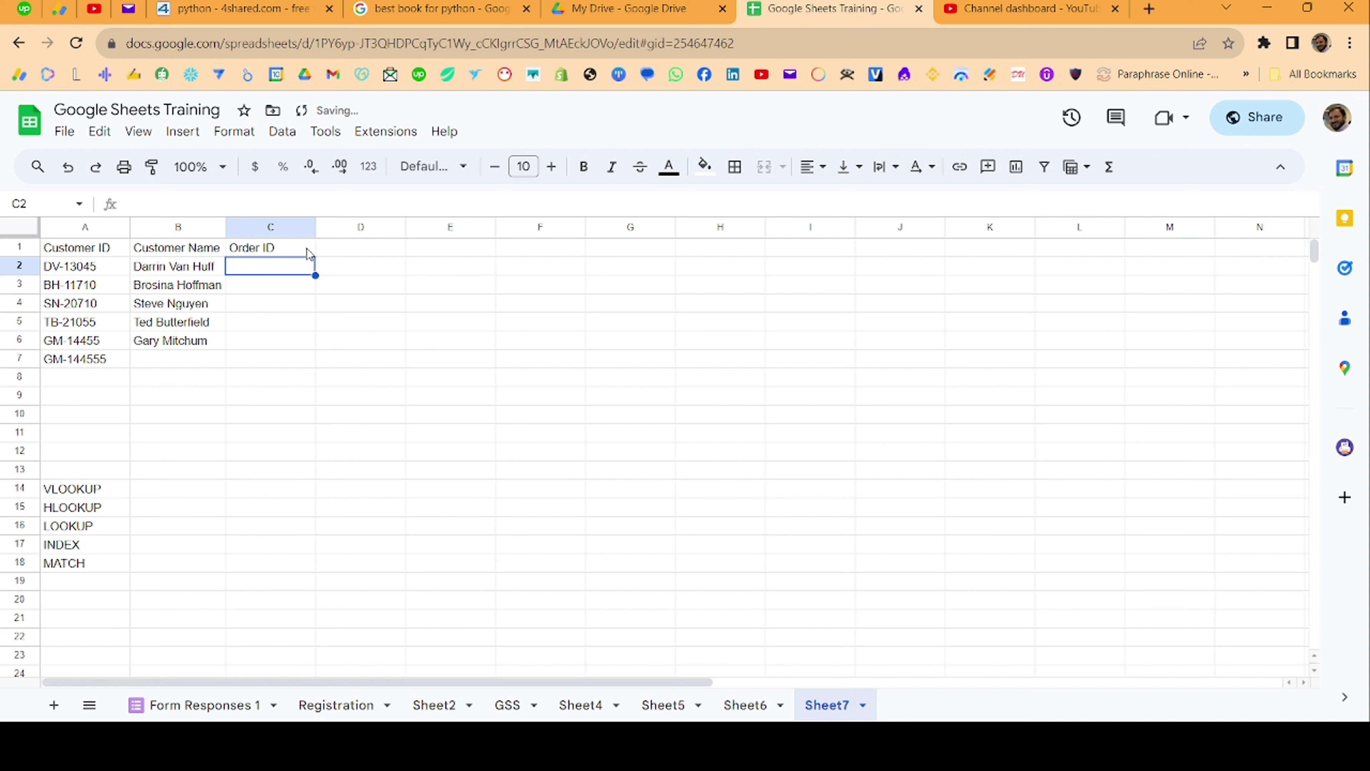
drag(82, 492, 88, 508)
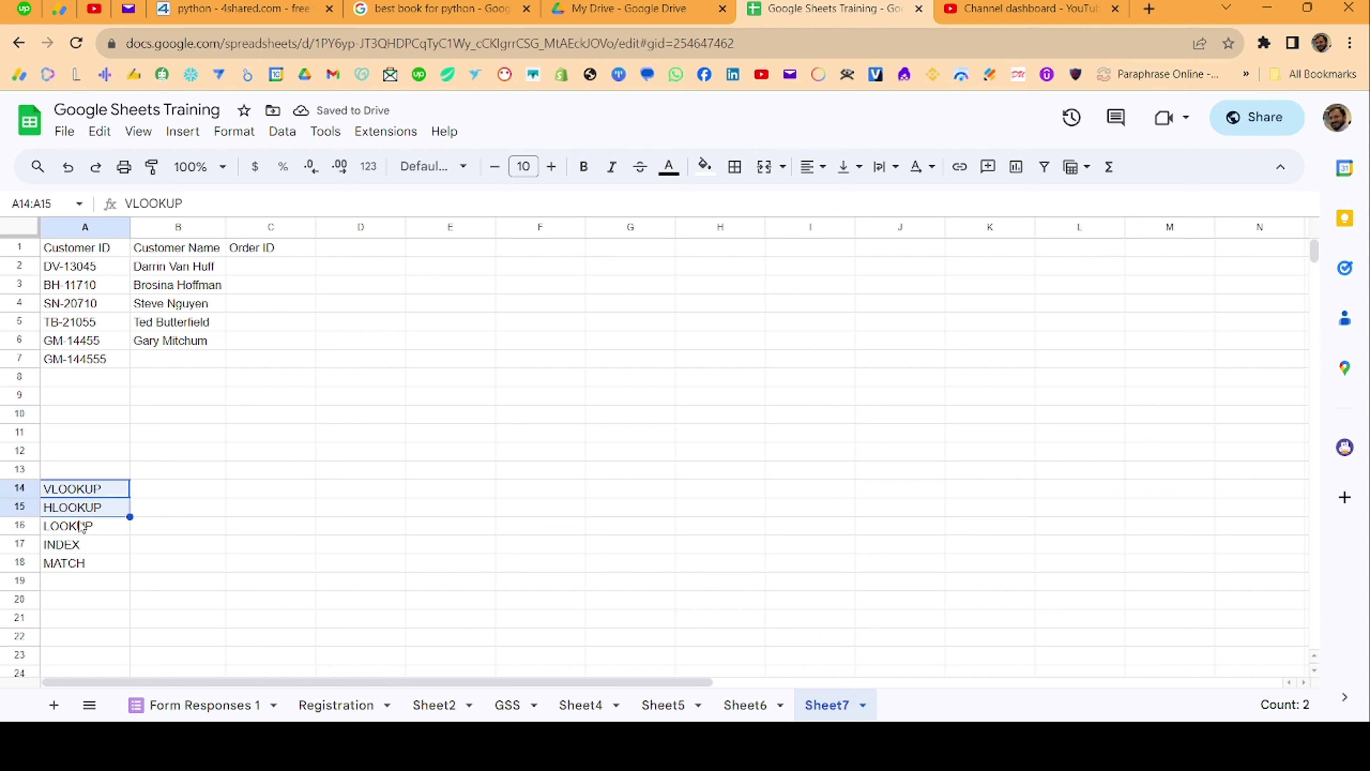
drag(89, 491, 95, 529)
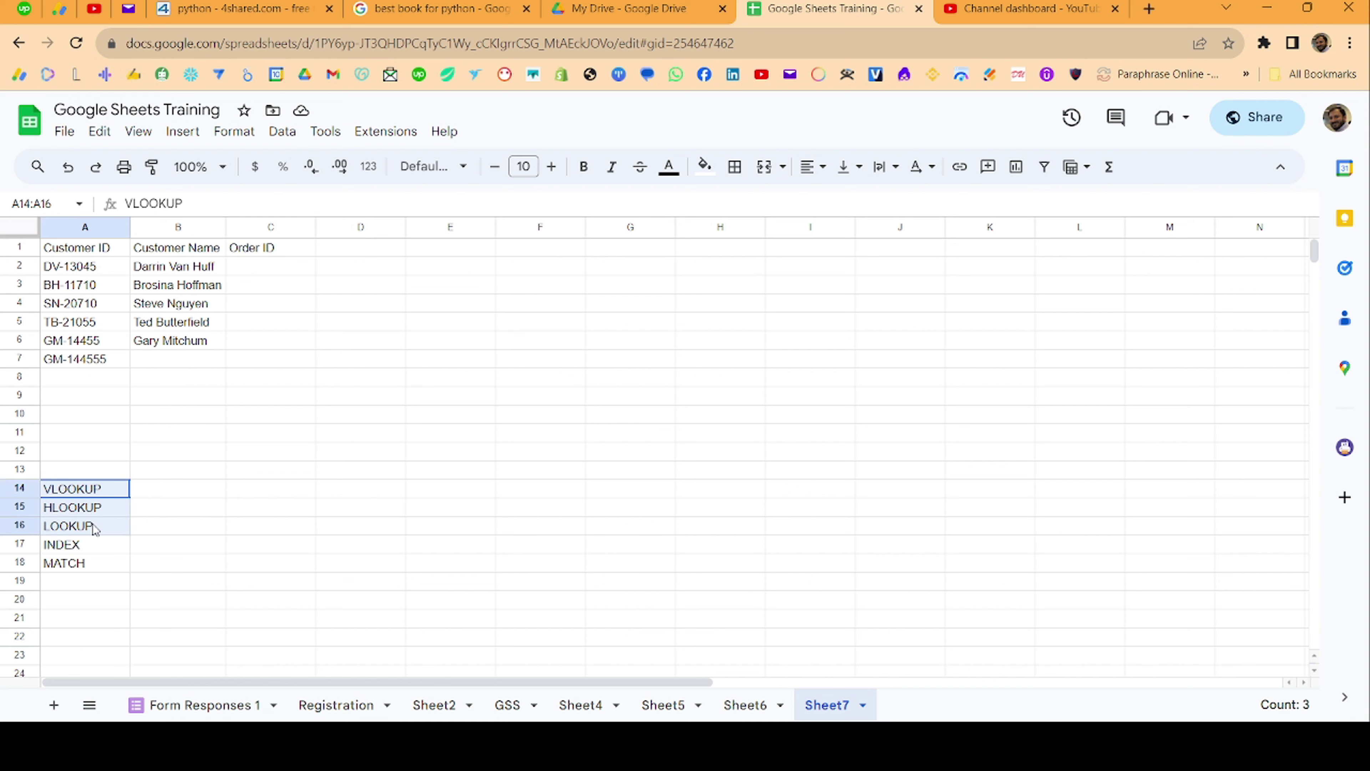
click(704, 166)
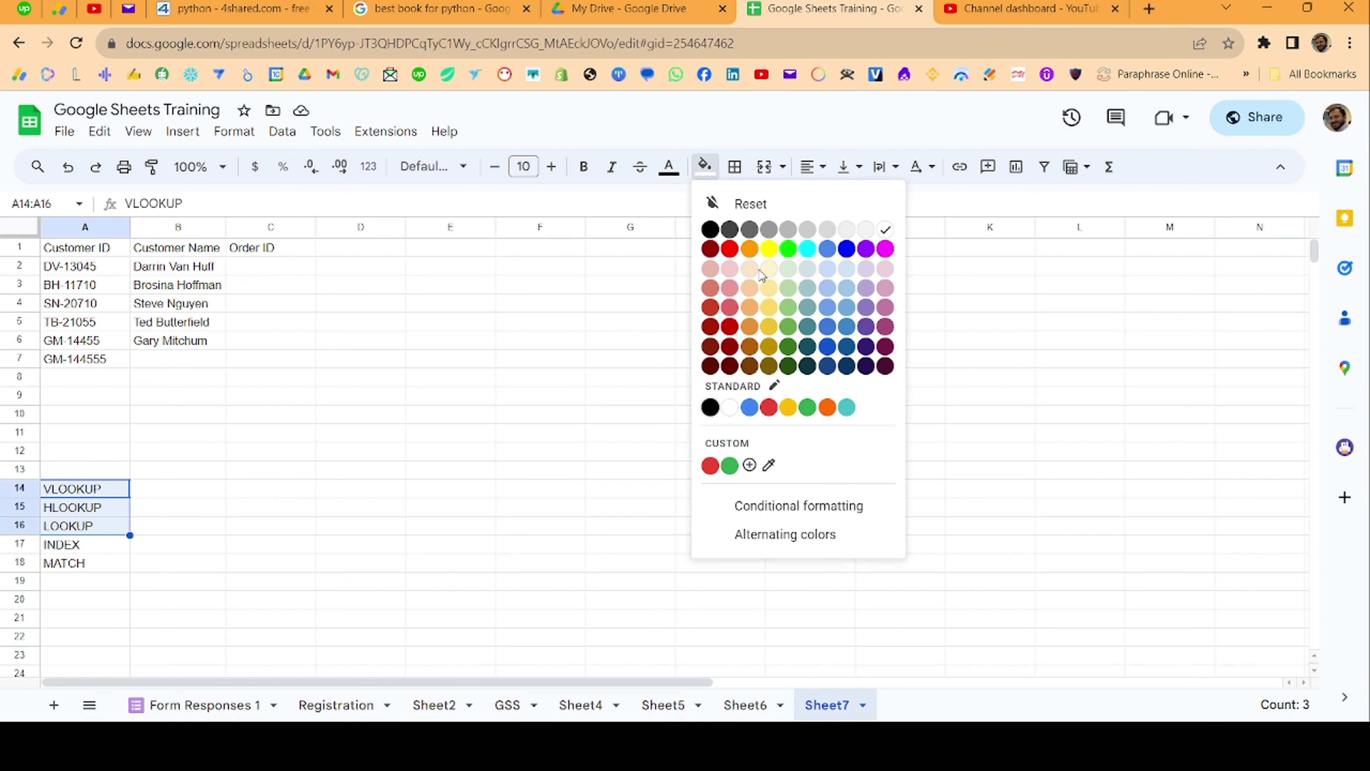
click(731, 287)
click(212, 508)
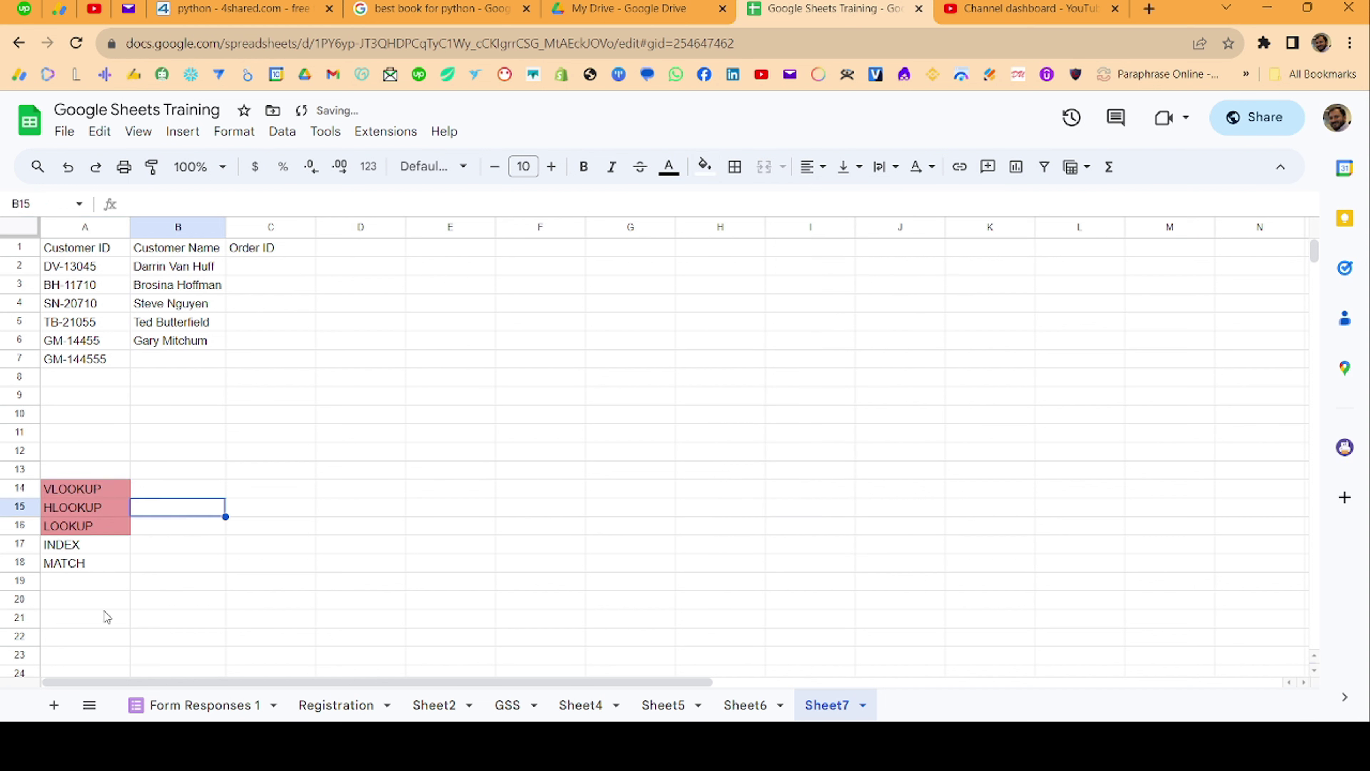
- Select the MATCH entry in A18 and neighbouring function cells, then pick E2
click(83, 566)
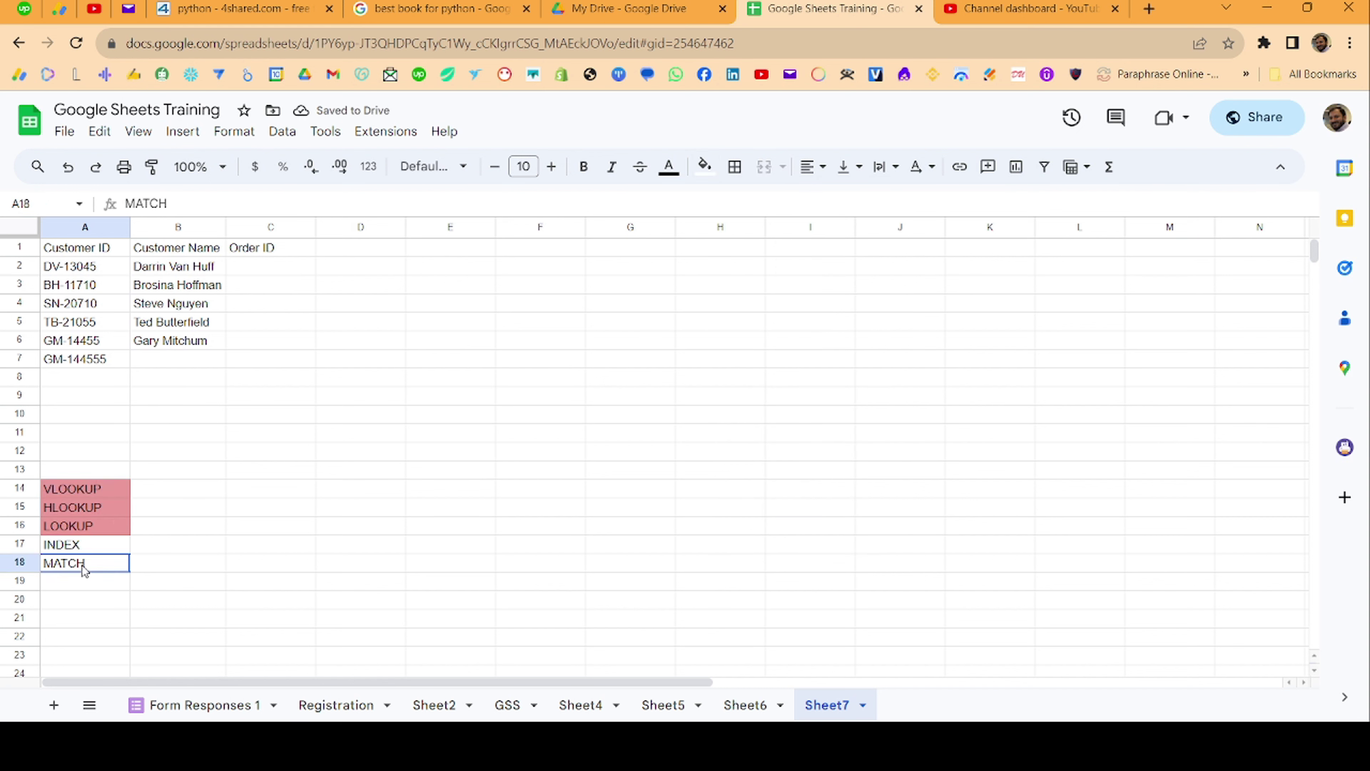
click(82, 546)
click(91, 569)
click(91, 531)
click(91, 567)
click(459, 275)
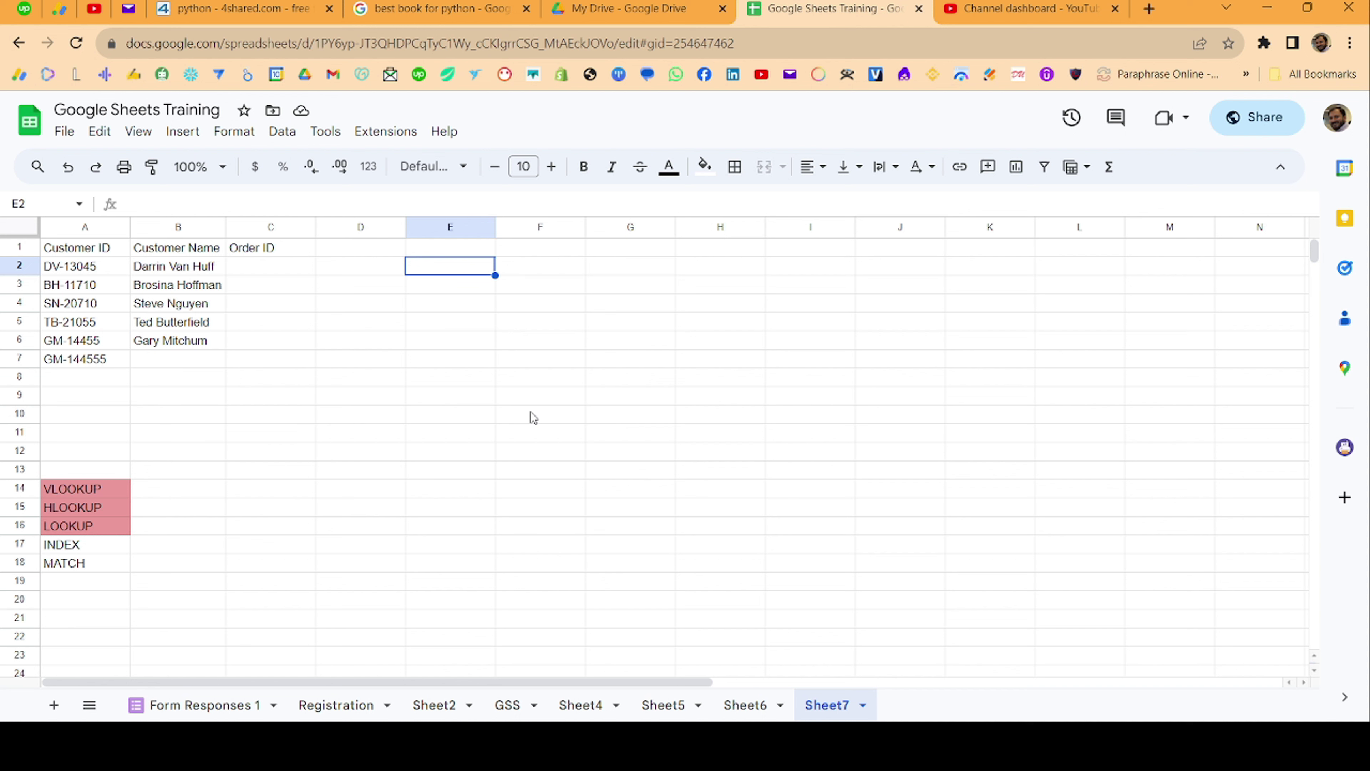
- Discard a started formula in E2 and select customer ID DV-13045 in A2
text(=ma)
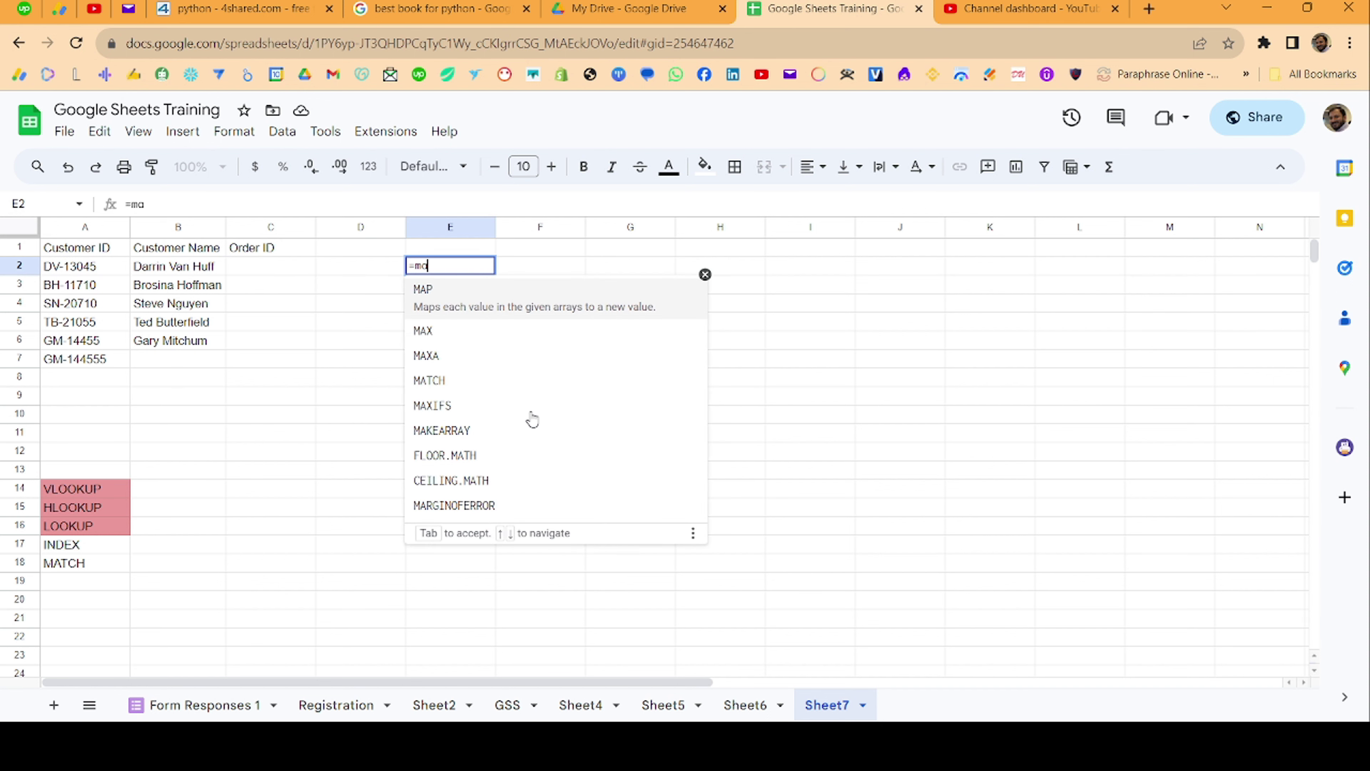
key(Escape)
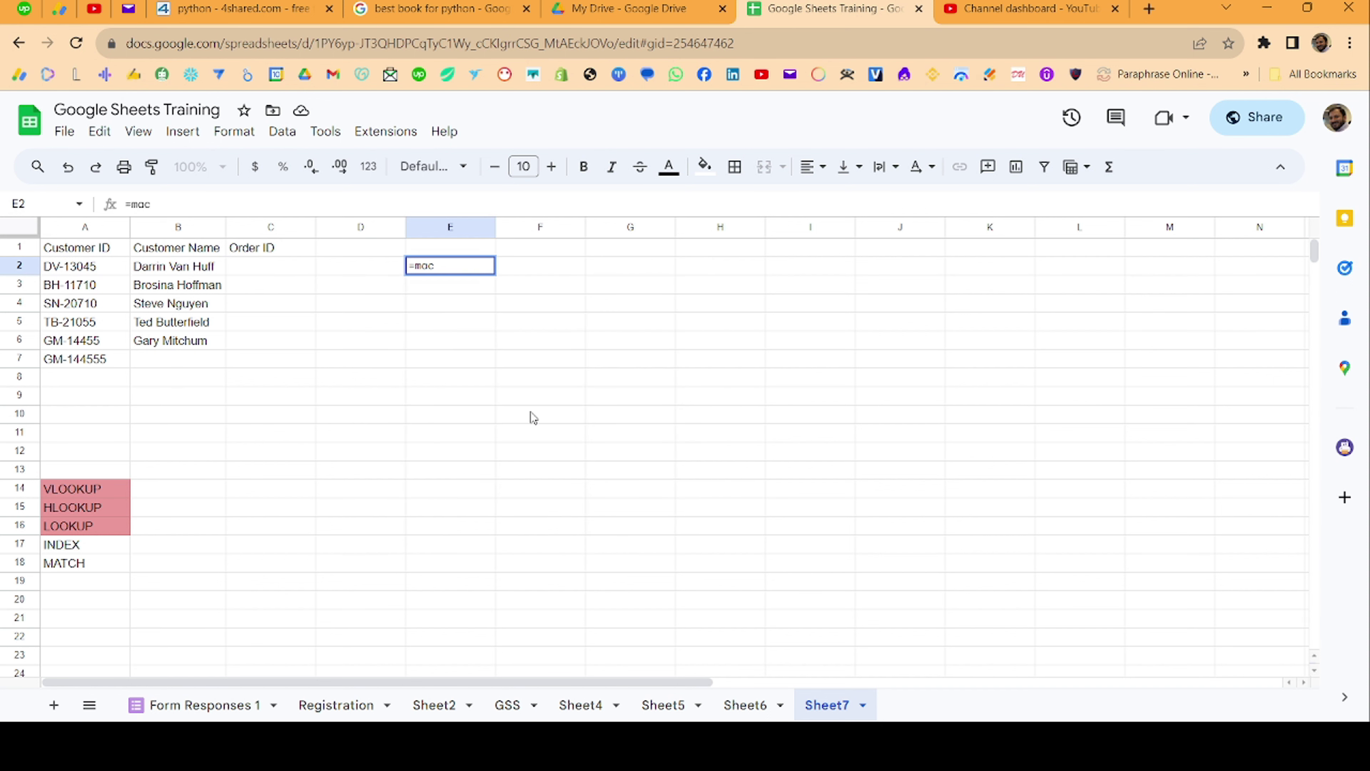
key(Escape)
click(91, 254)
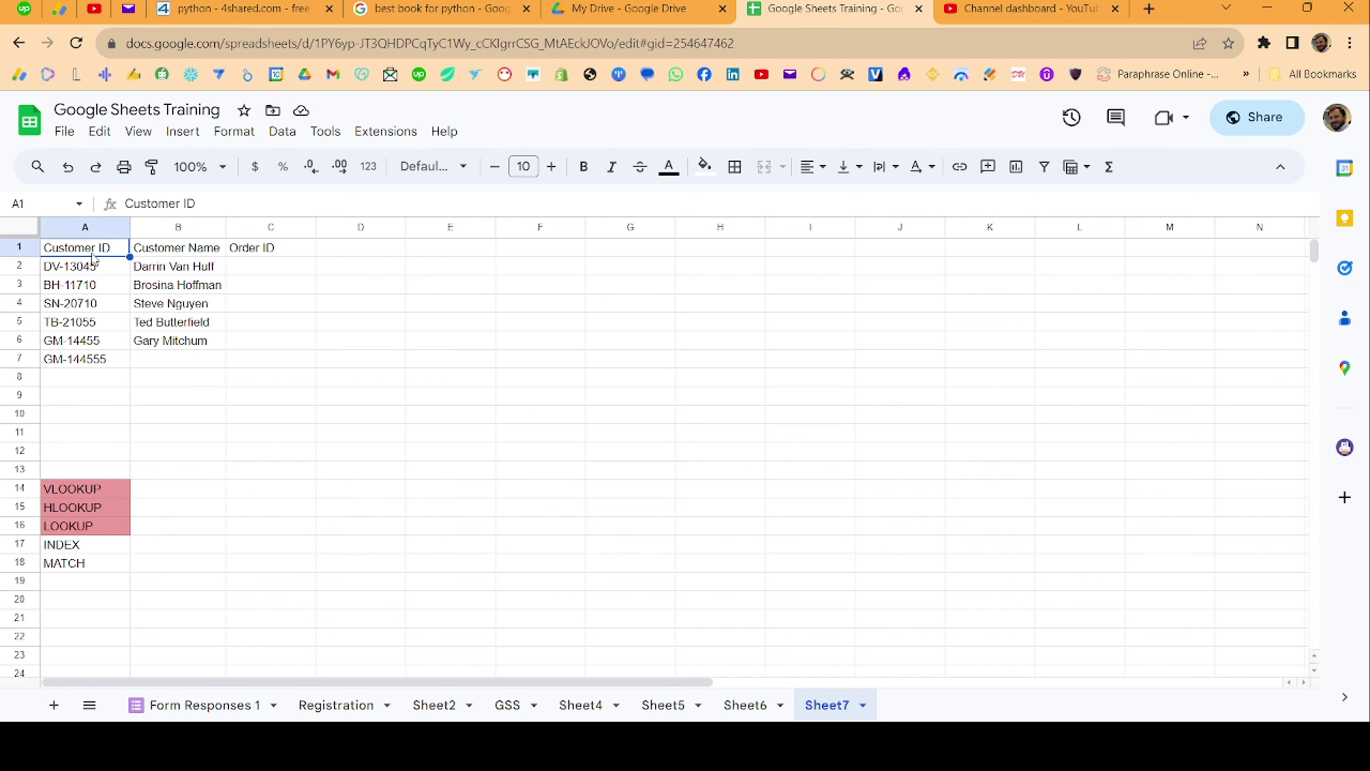
click(121, 273)
- Enter =MATCH(A2,GSS!F:F,0) in C2, returning 4
click(276, 272)
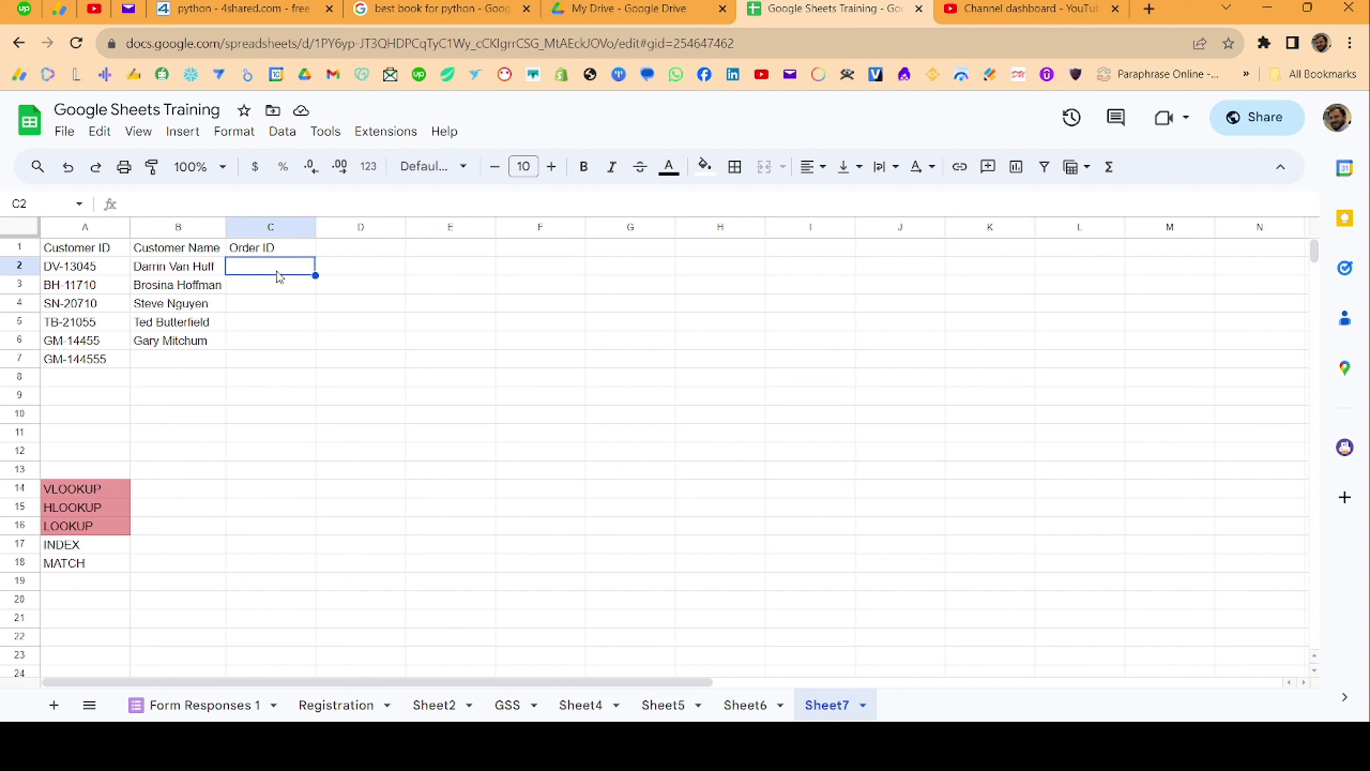
text(=matc)
key(Tab)
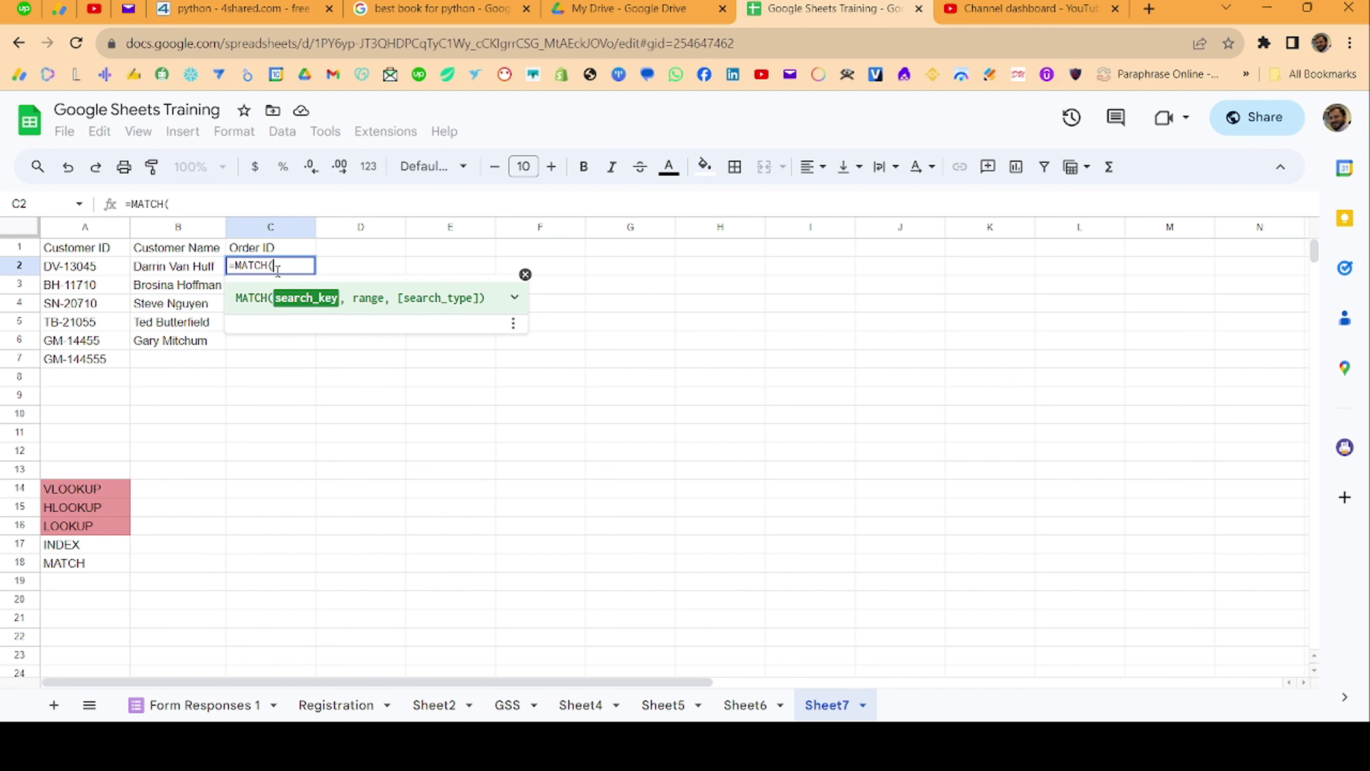
click(106, 268)
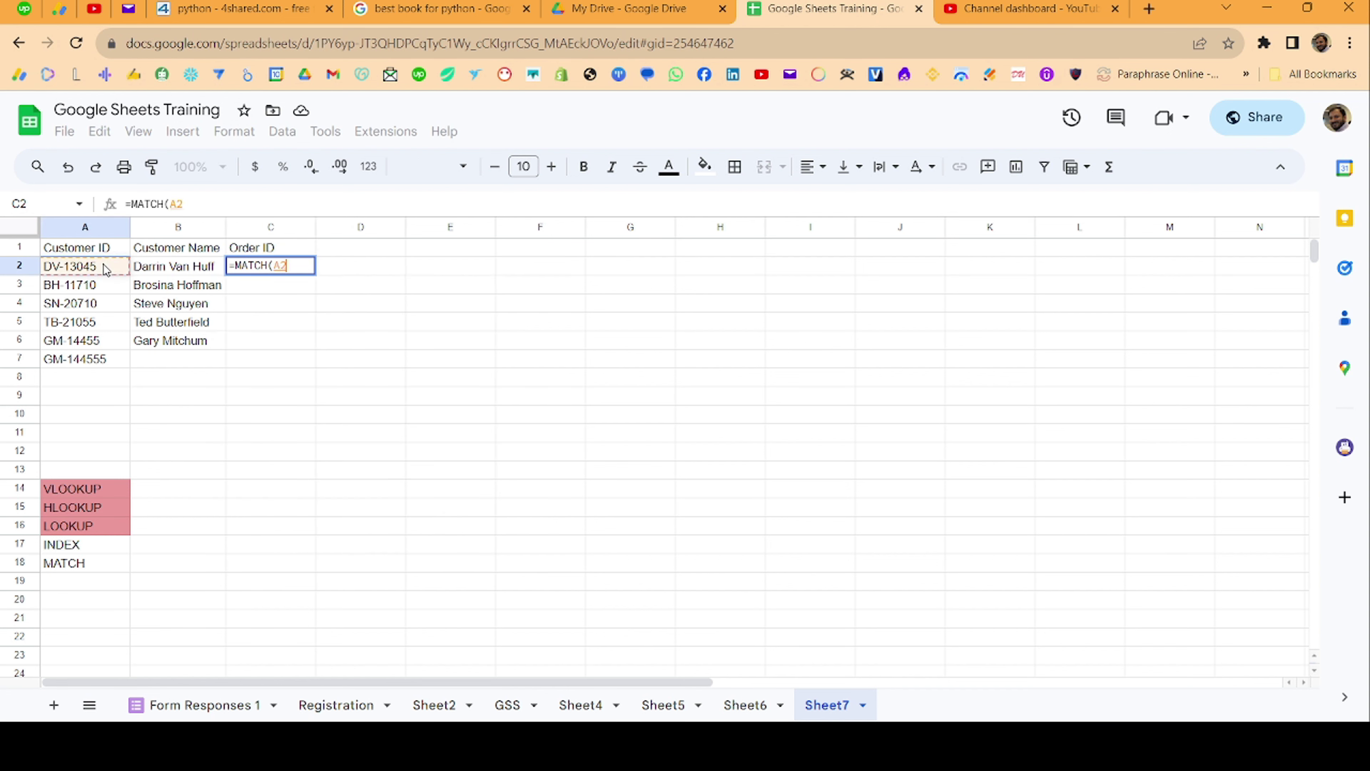
text(,)
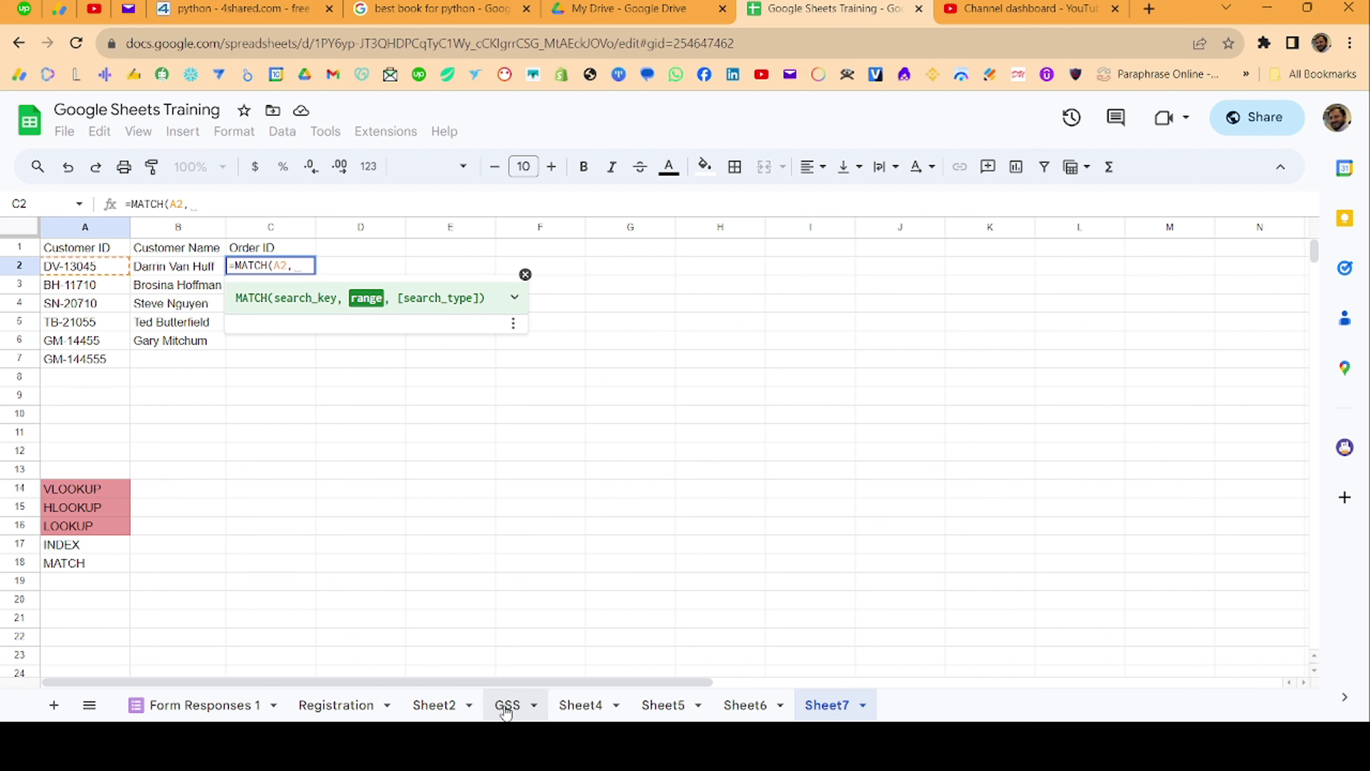
click(505, 704)
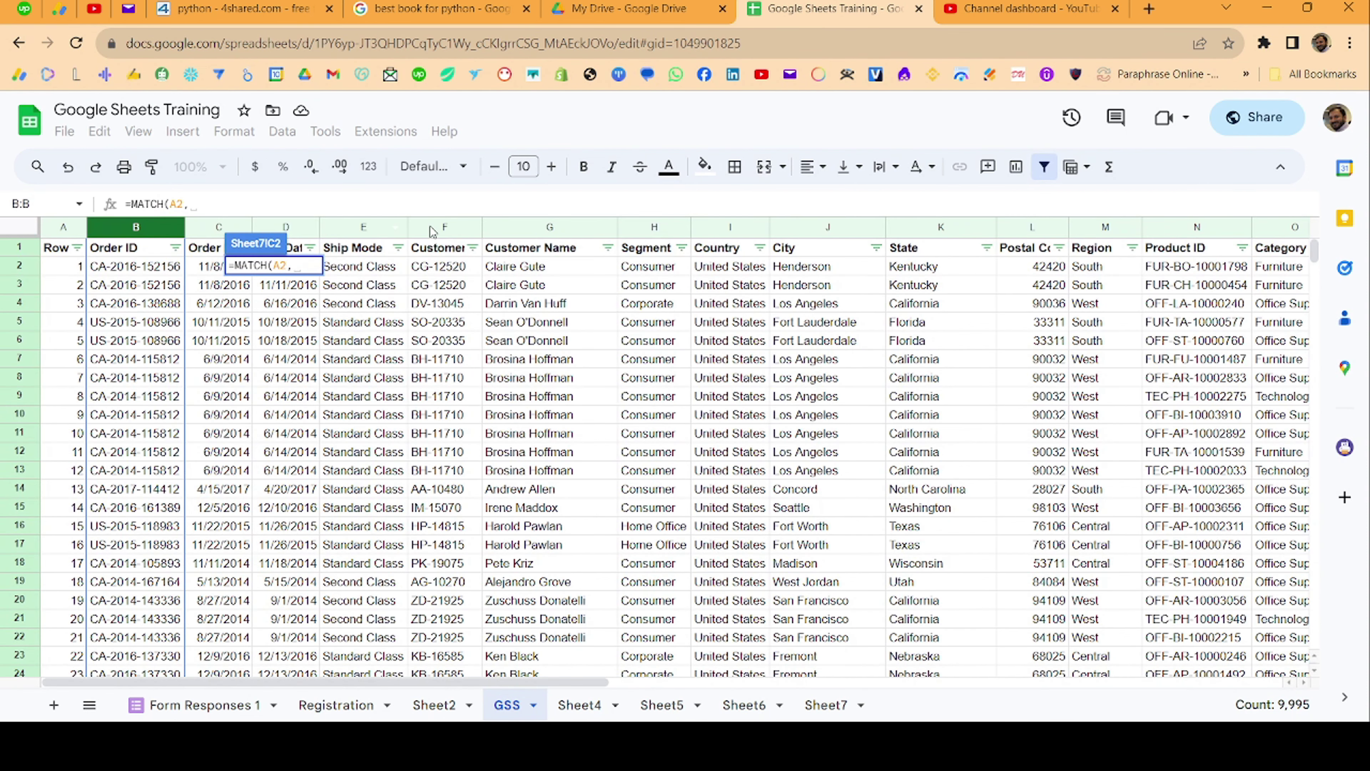
click(443, 228)
text(,)
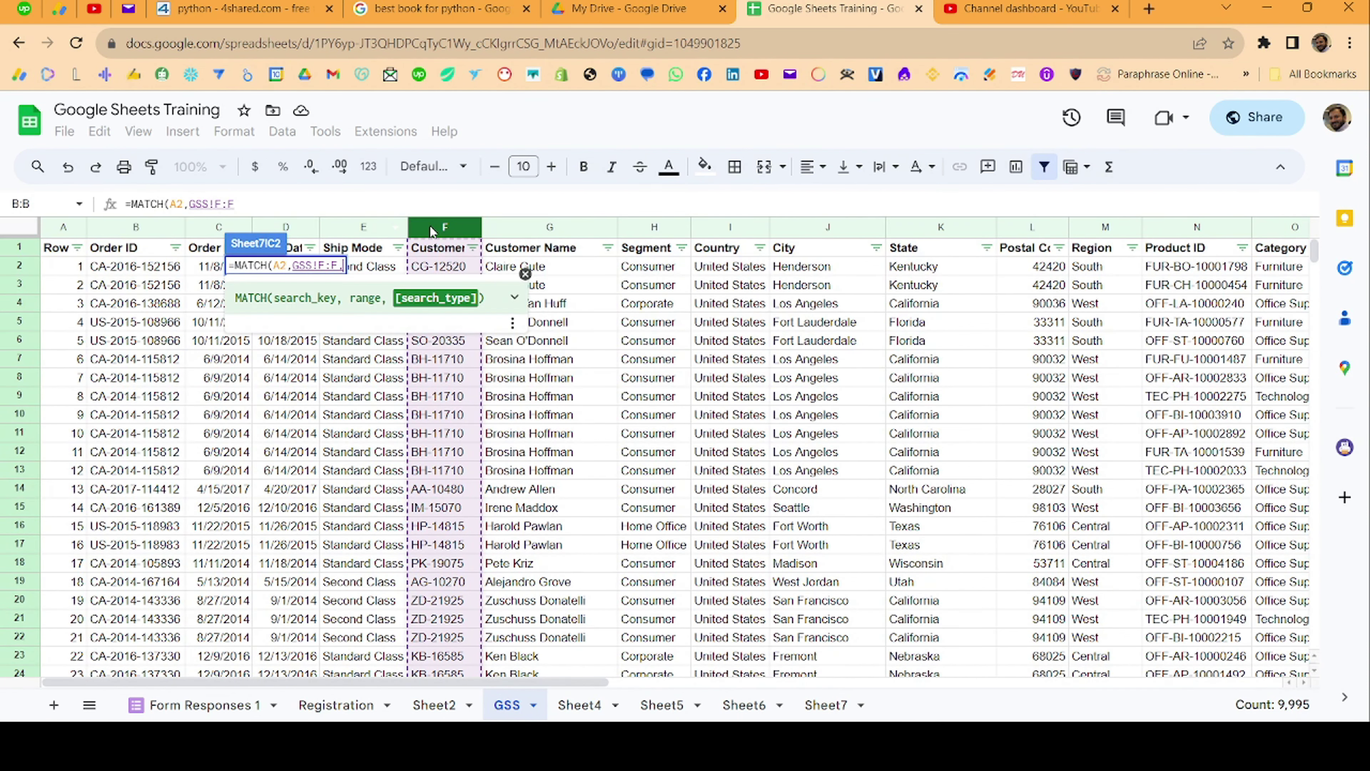
text(0)
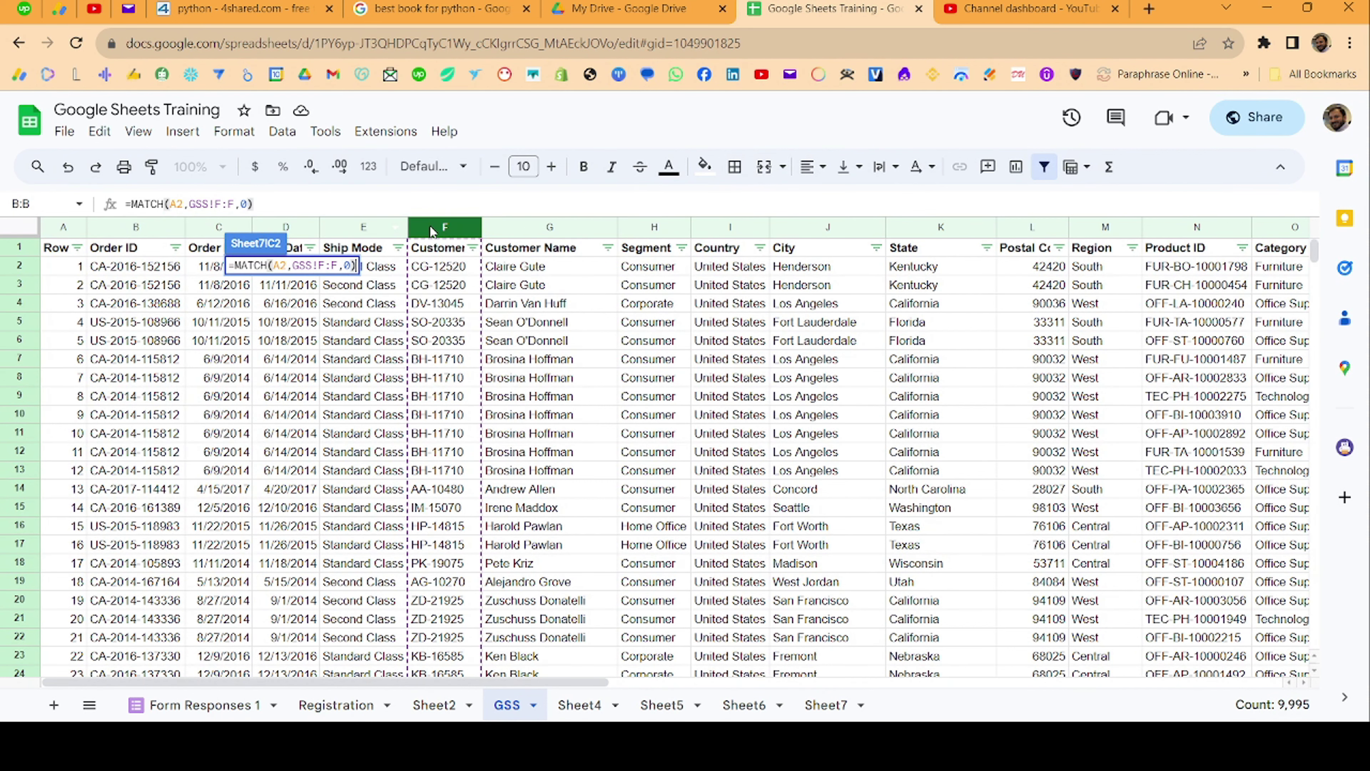
key(Return)
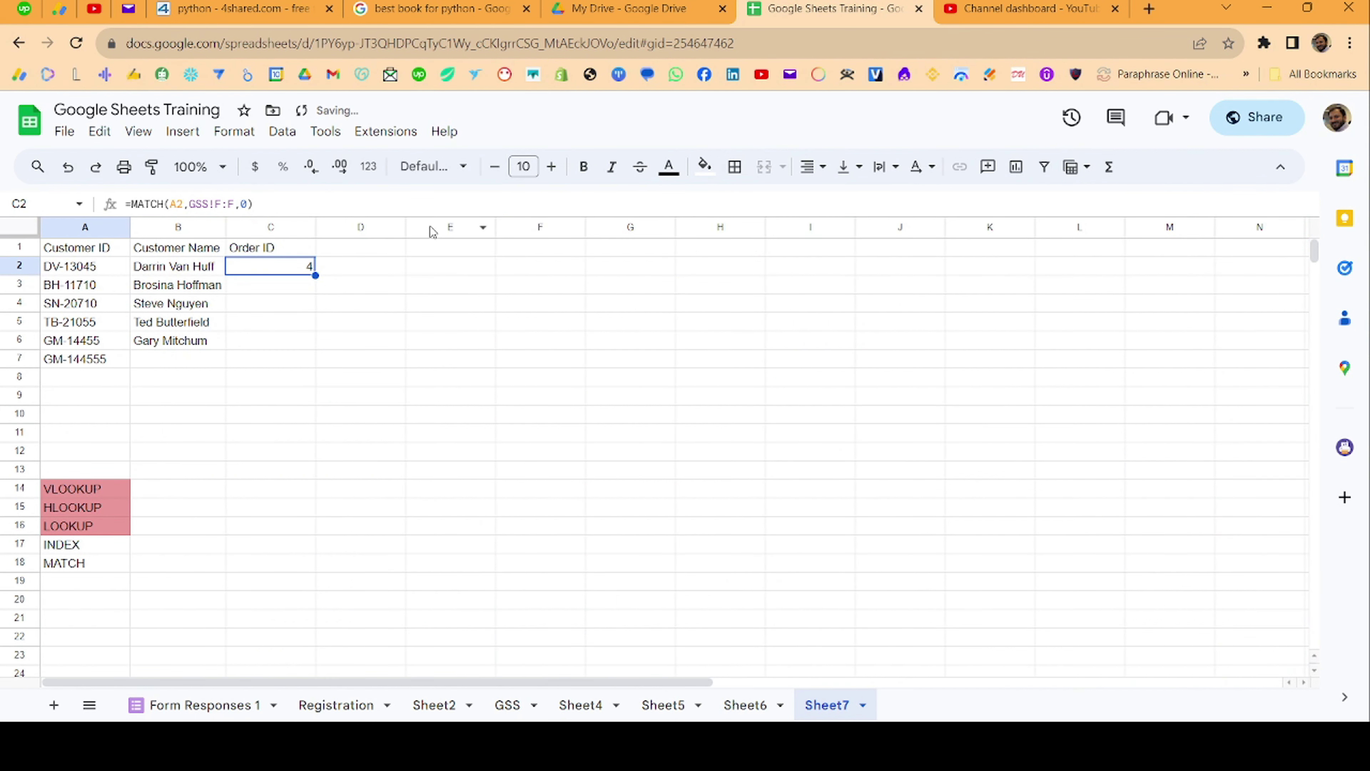
key(Left)
key(Left)
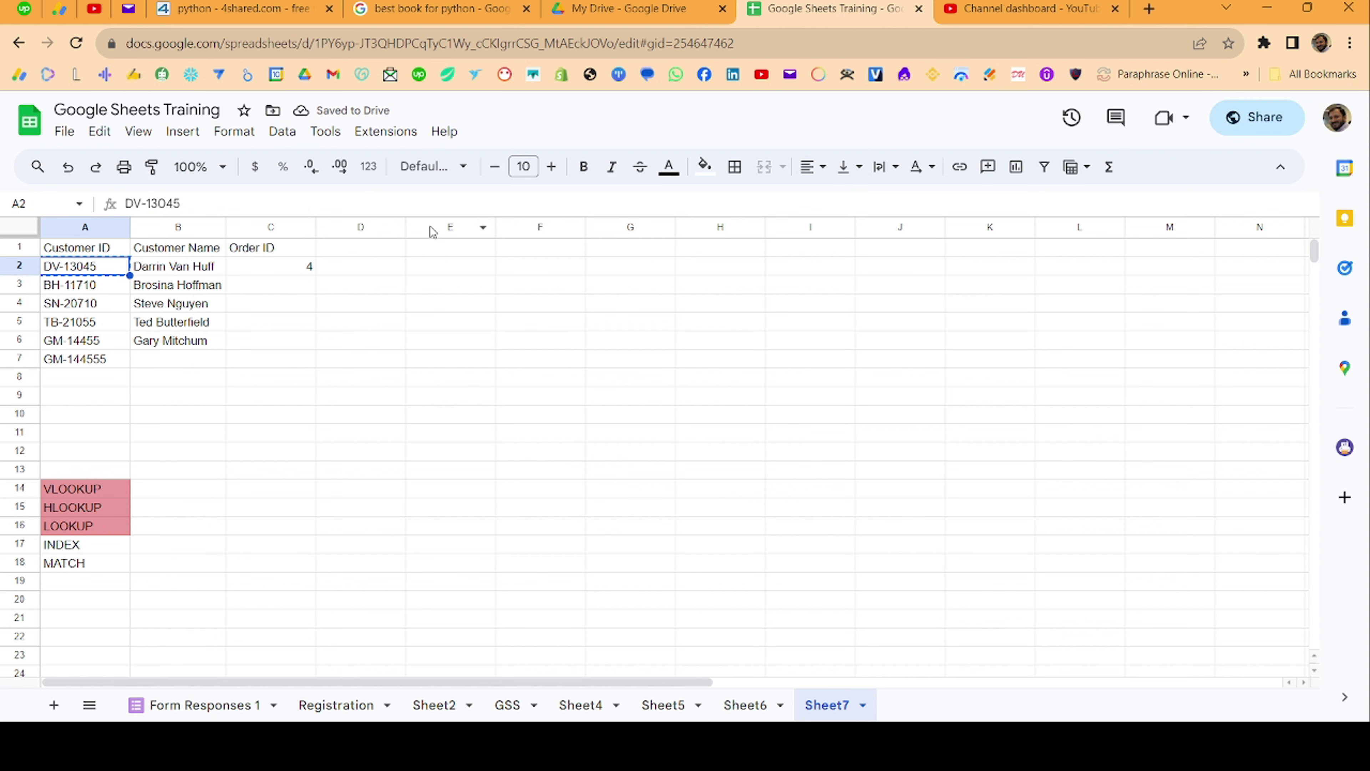
- Find DV-13045 in GSS with Ctrl+F, confirm it's row 4, and return to Sheet7
click(510, 705)
key(ctrl+f)
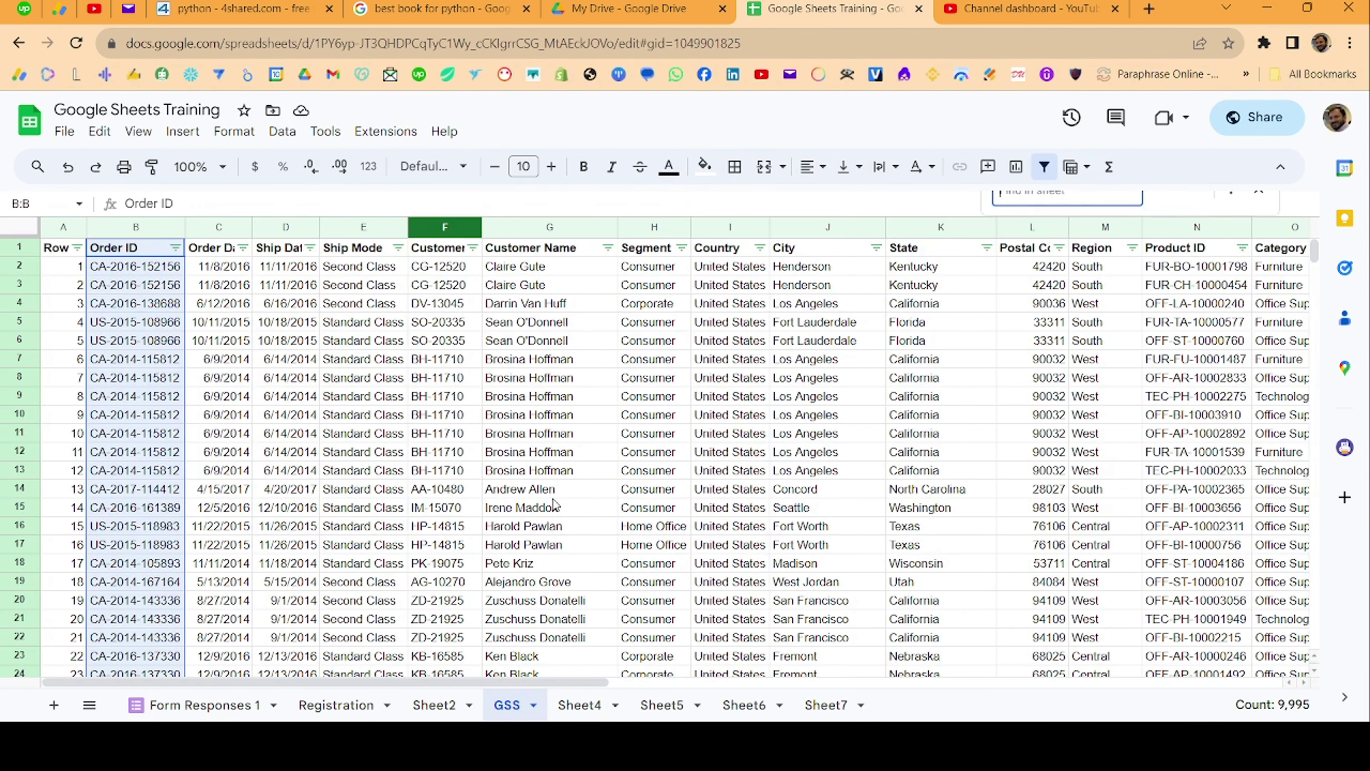
text(DV-13045)
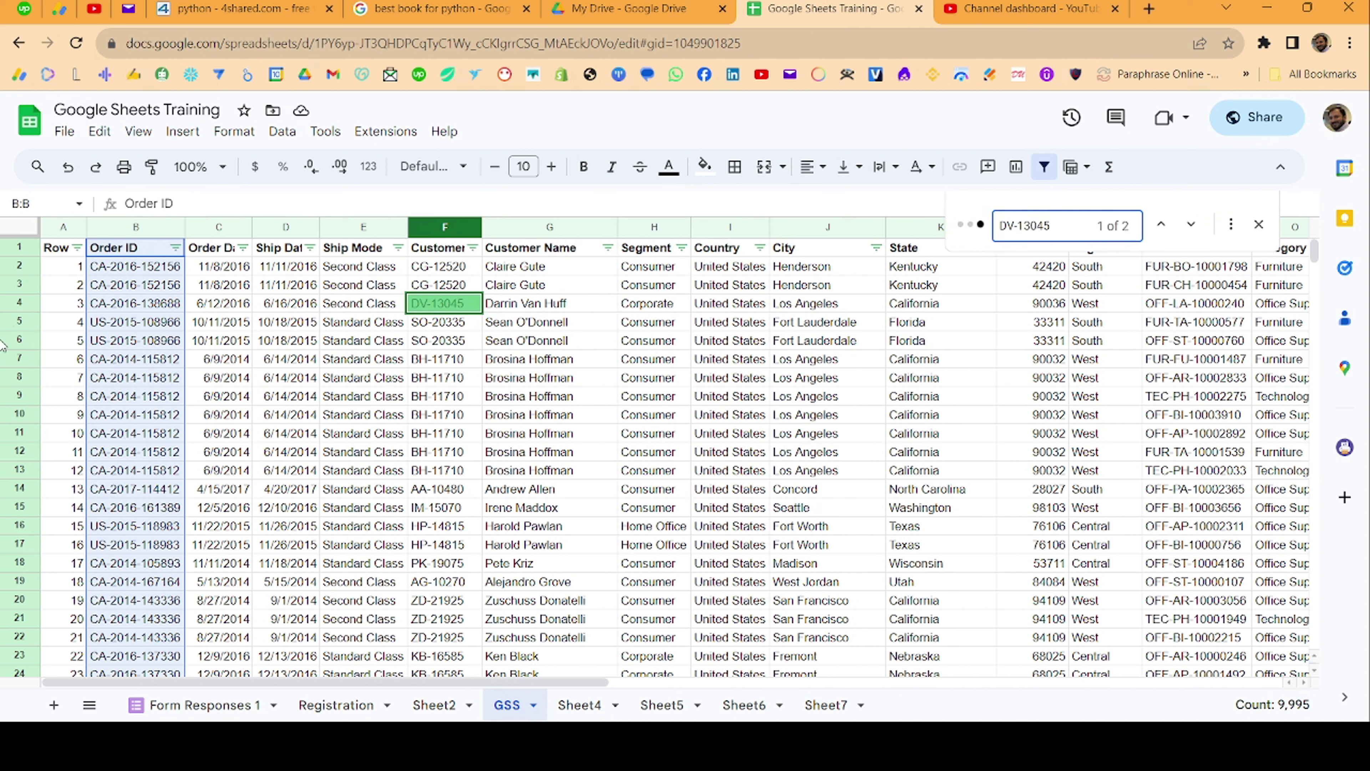
click(21, 306)
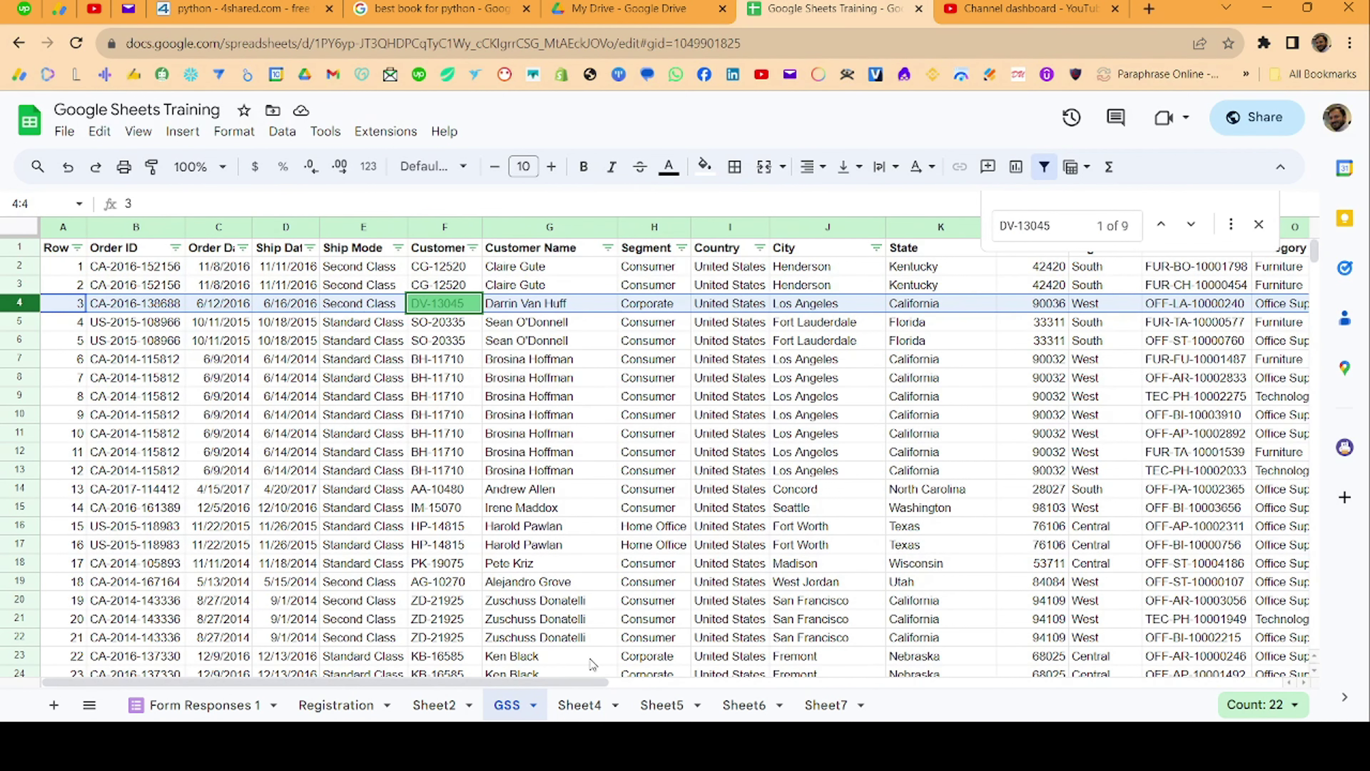
click(827, 704)
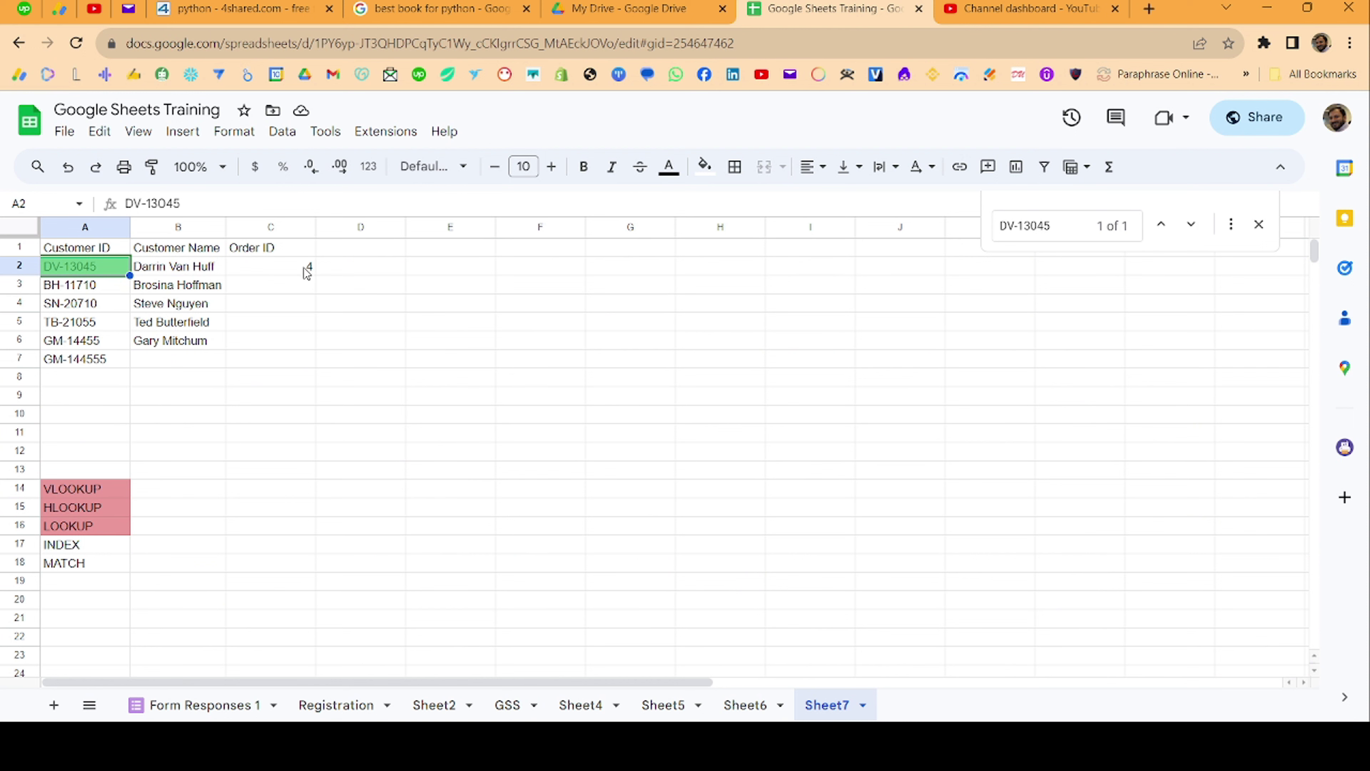
- Fill C2's MATCH formula down to C7 and check each copy, including C7's #N/A
click(305, 270)
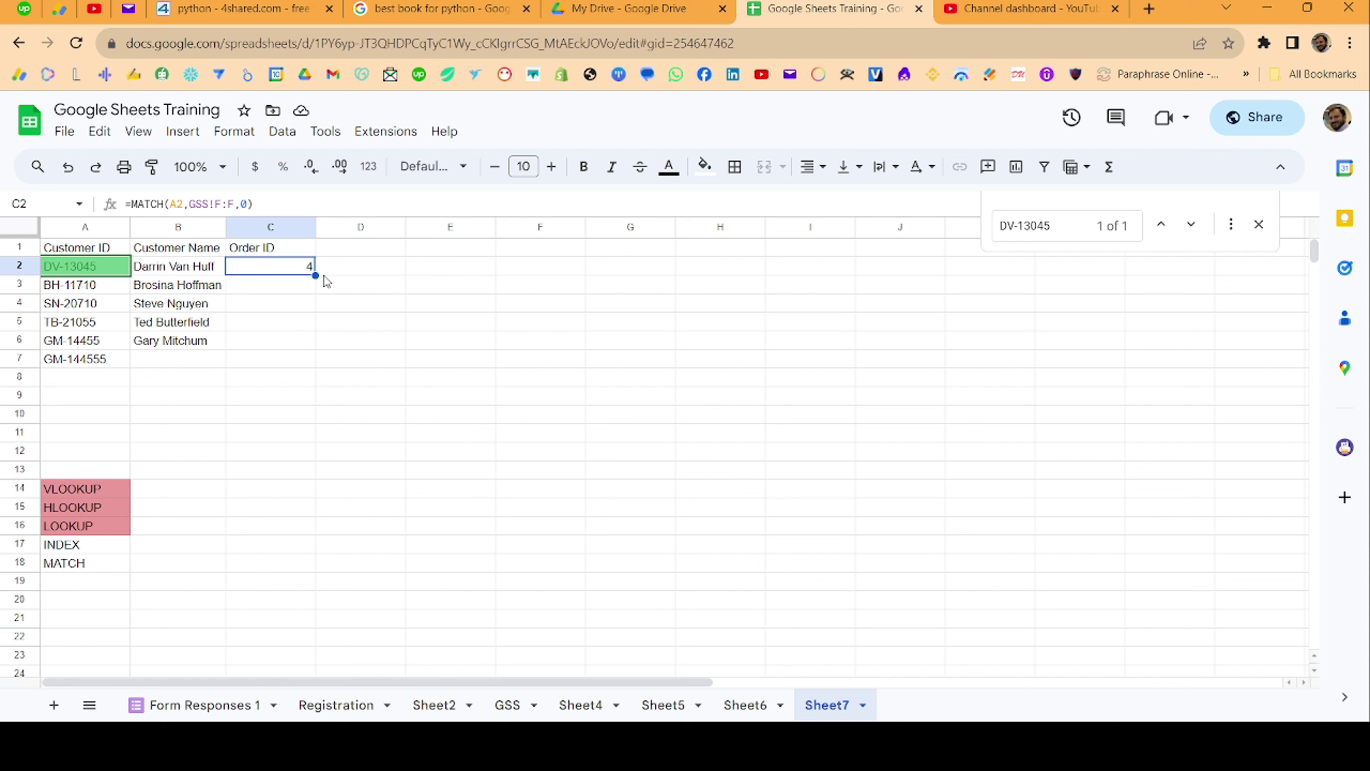
drag(315, 275, 315, 359)
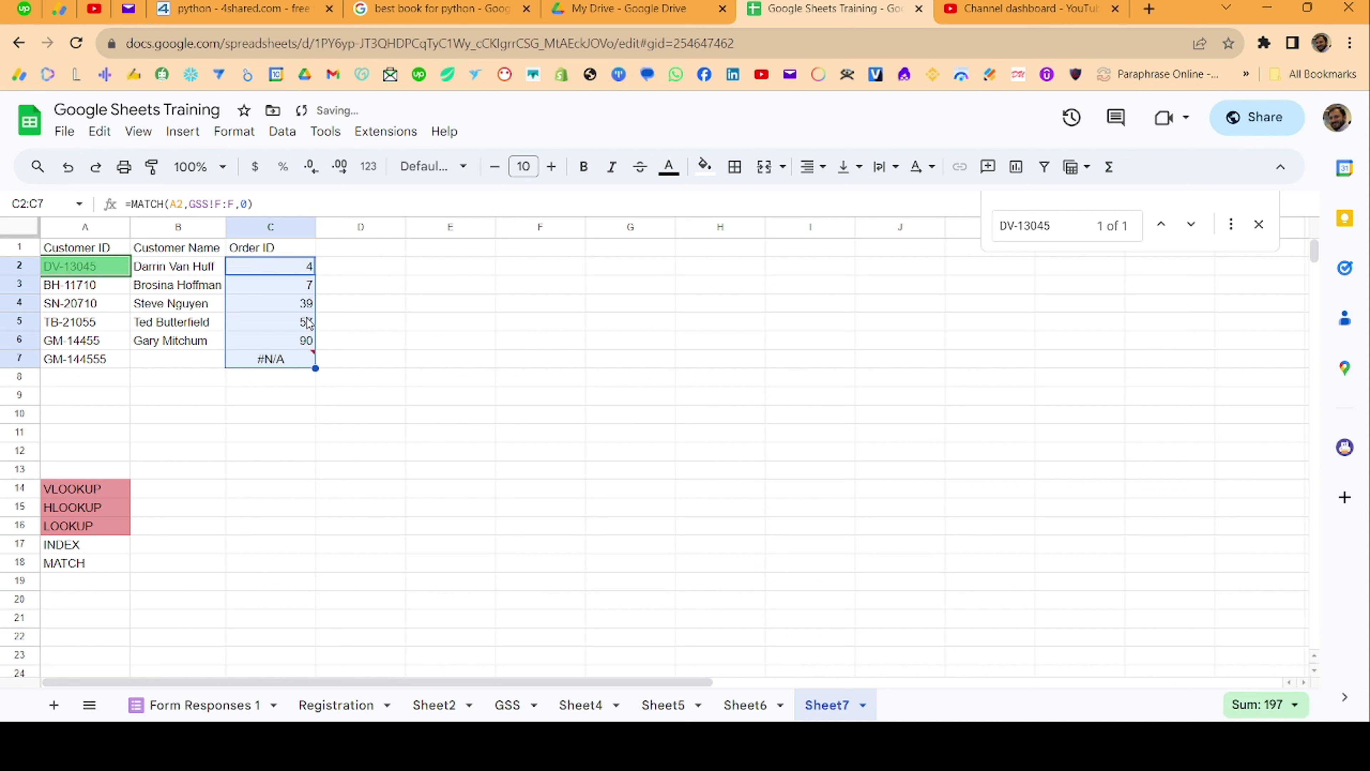
click(305, 286)
click(305, 304)
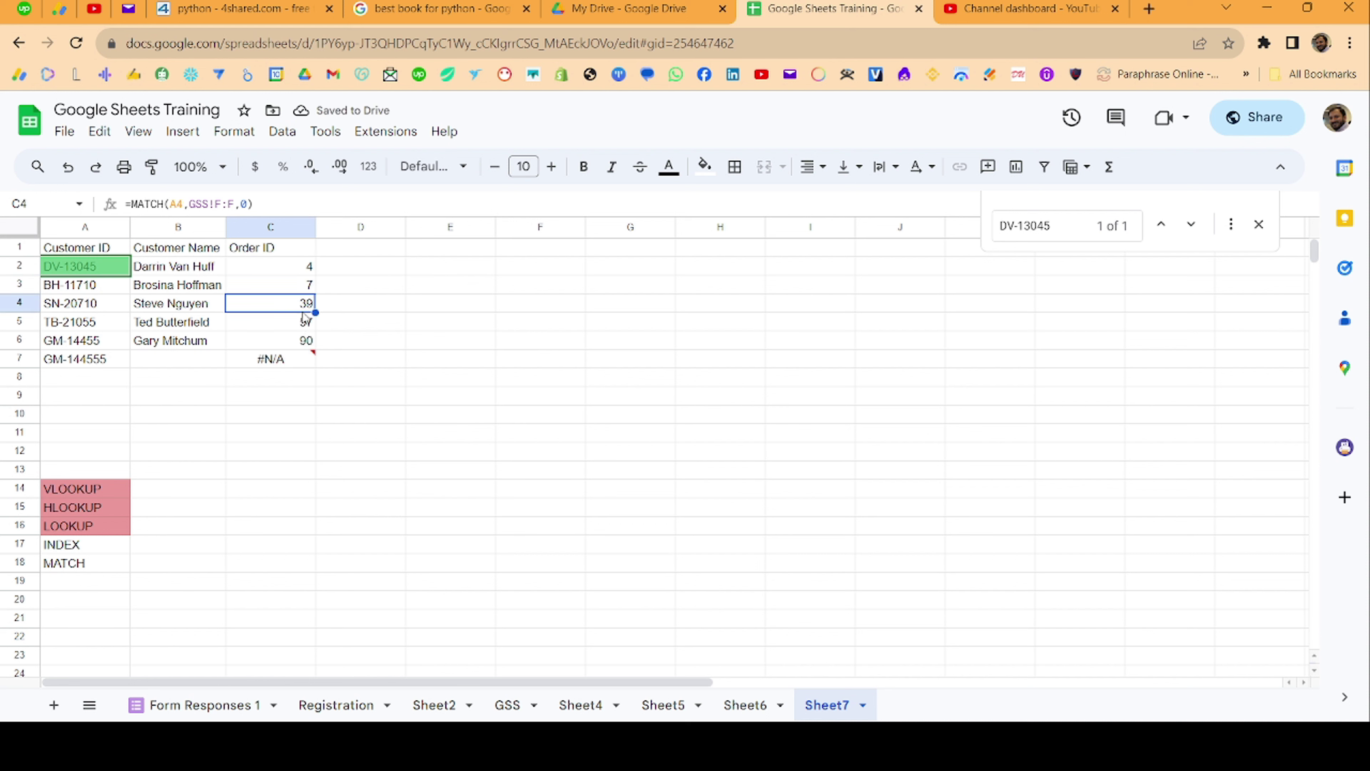
click(308, 322)
click(306, 341)
click(283, 360)
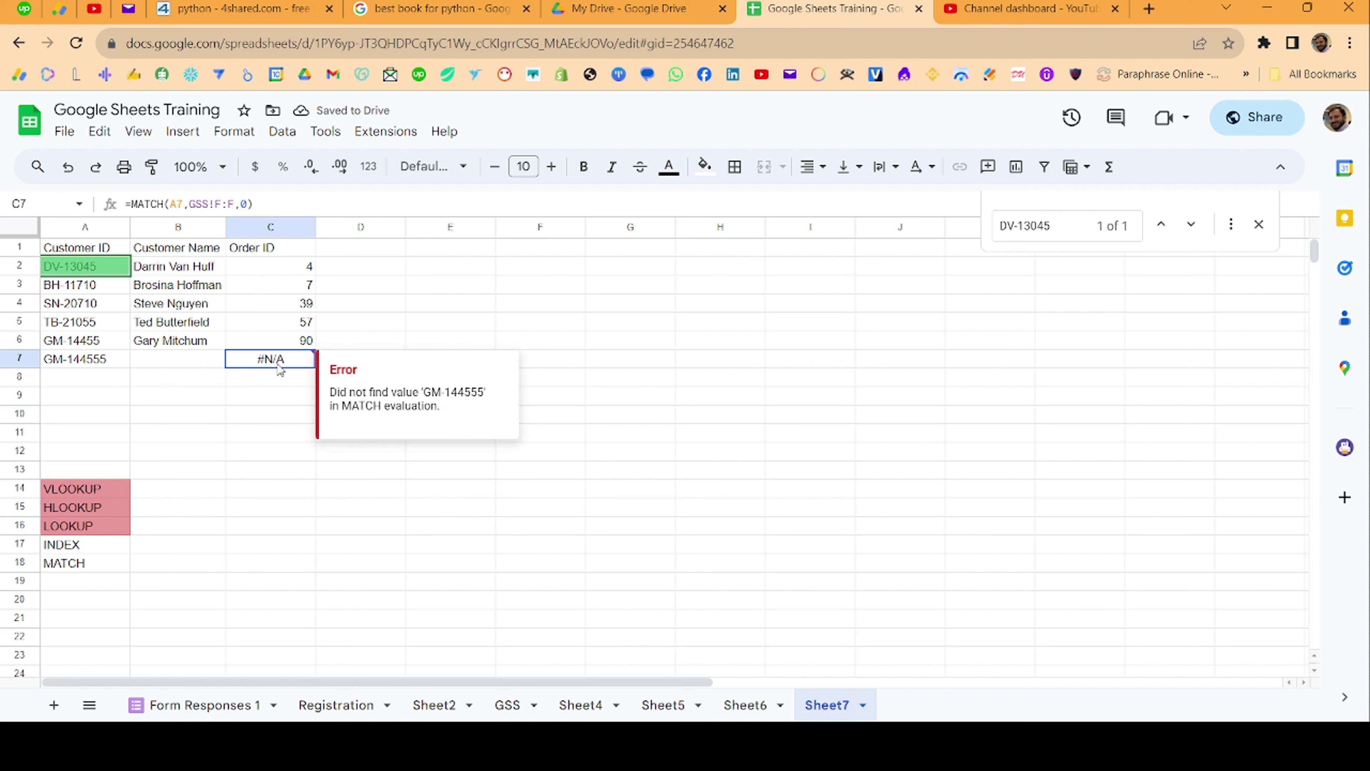
click(267, 286)
click(270, 272)
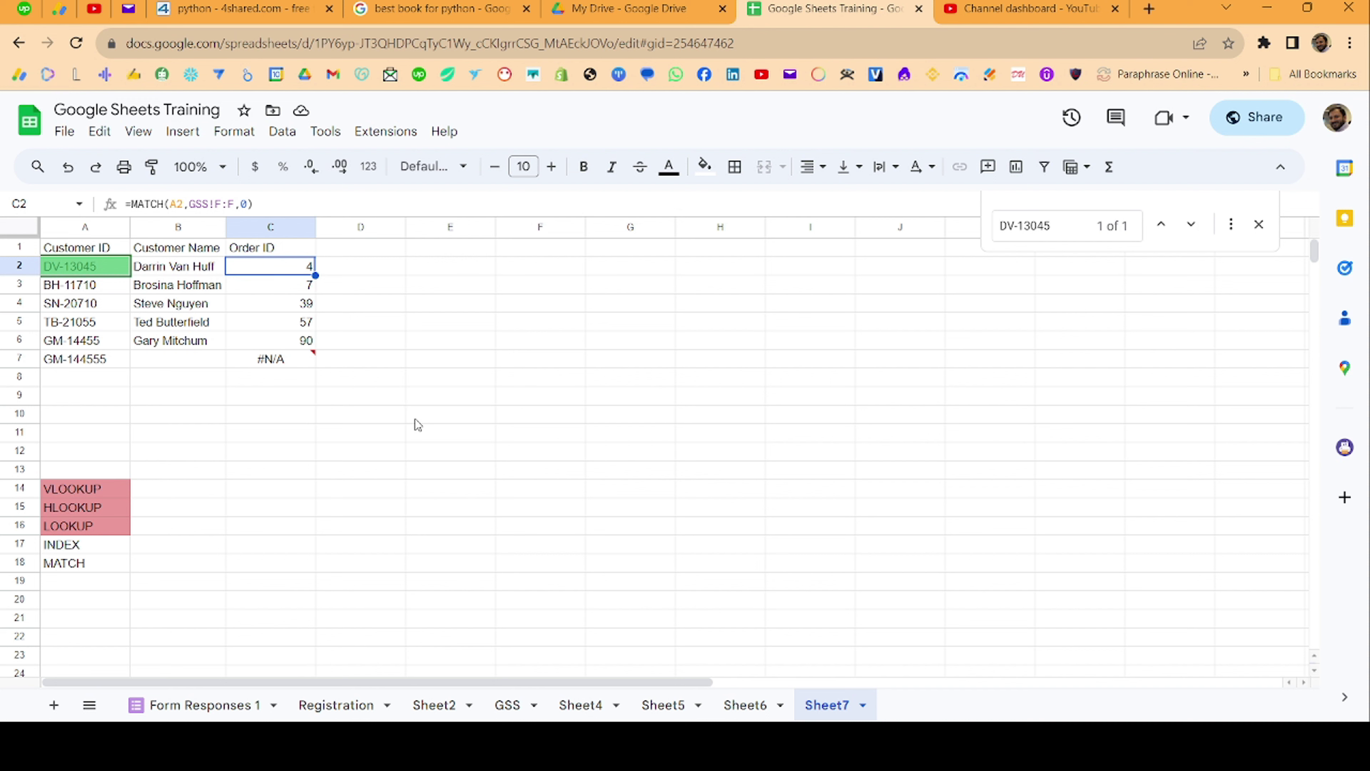
- Start =INDEX(GSS!B:B, in D2, referencing the GSS Order ID column
key(Right)
text(=)
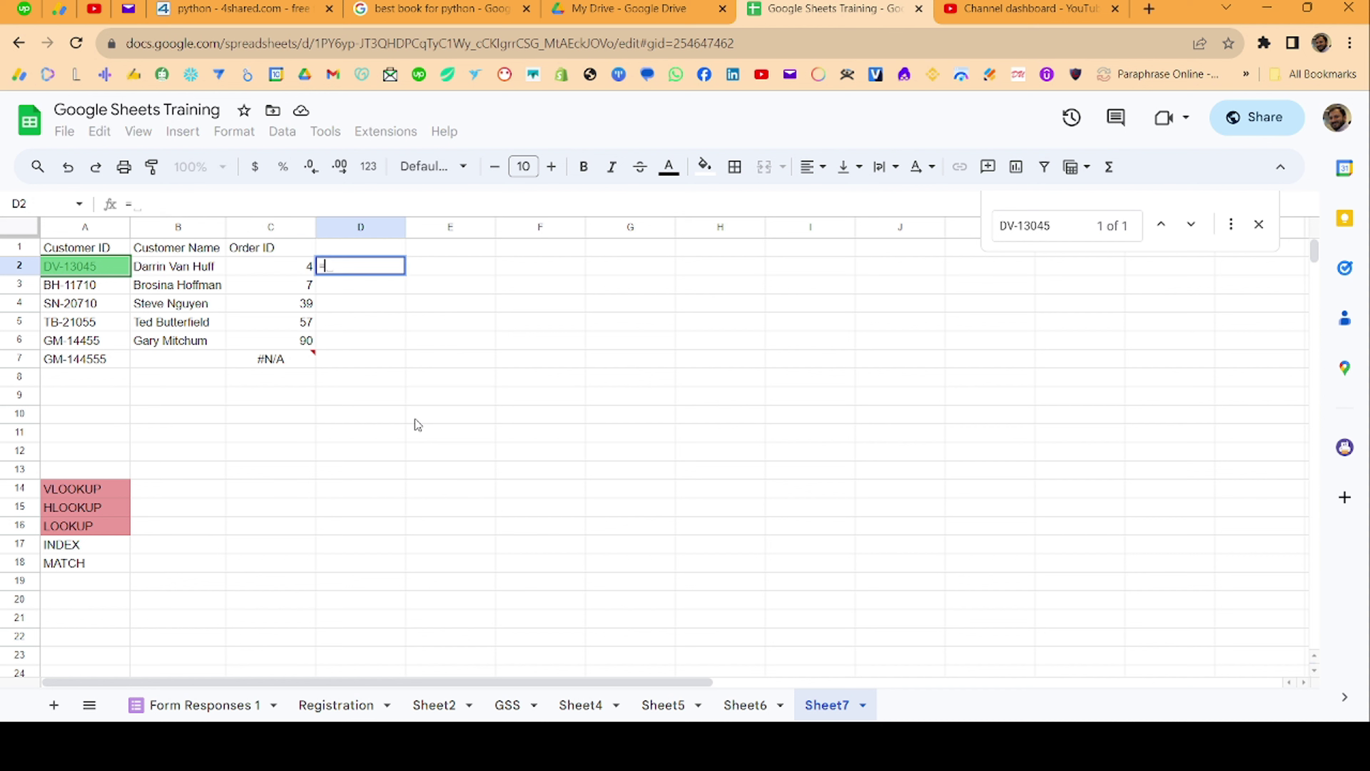
text(INDE)
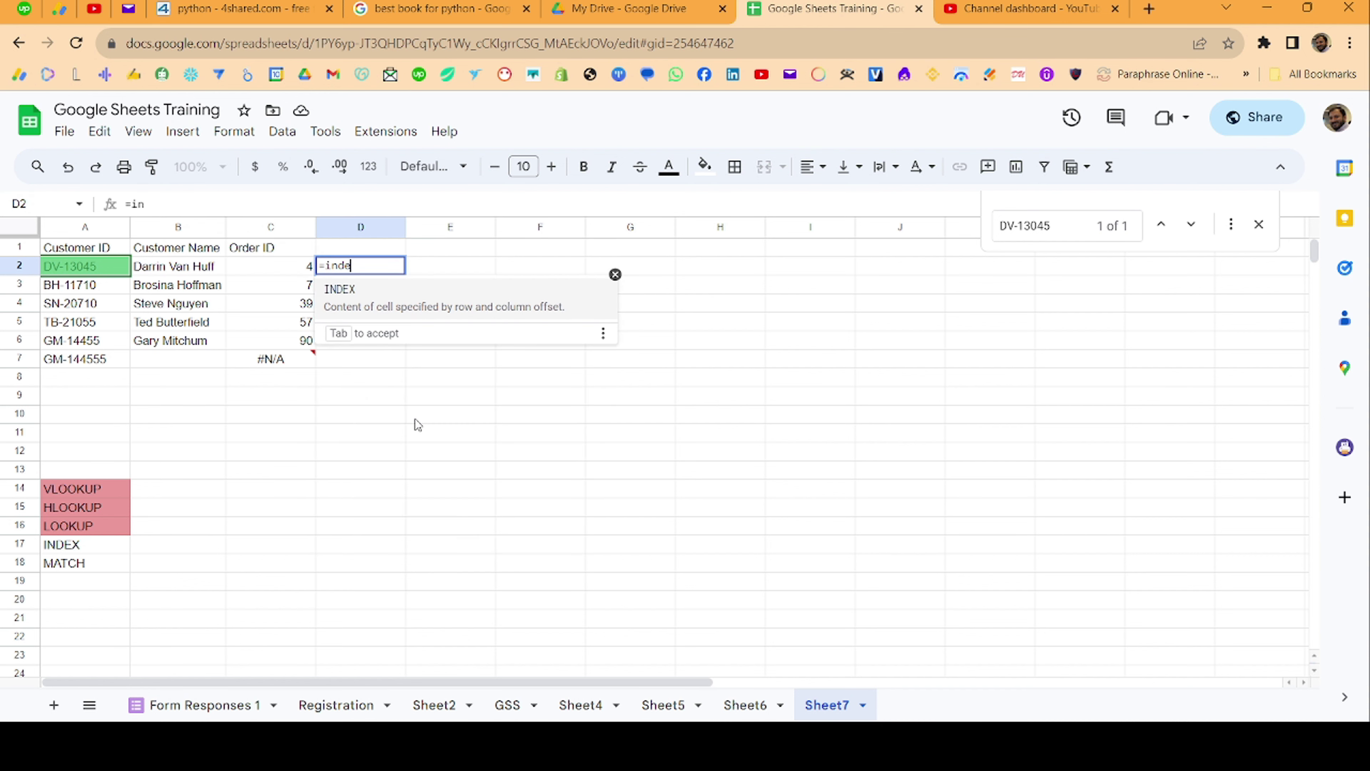
text(X()
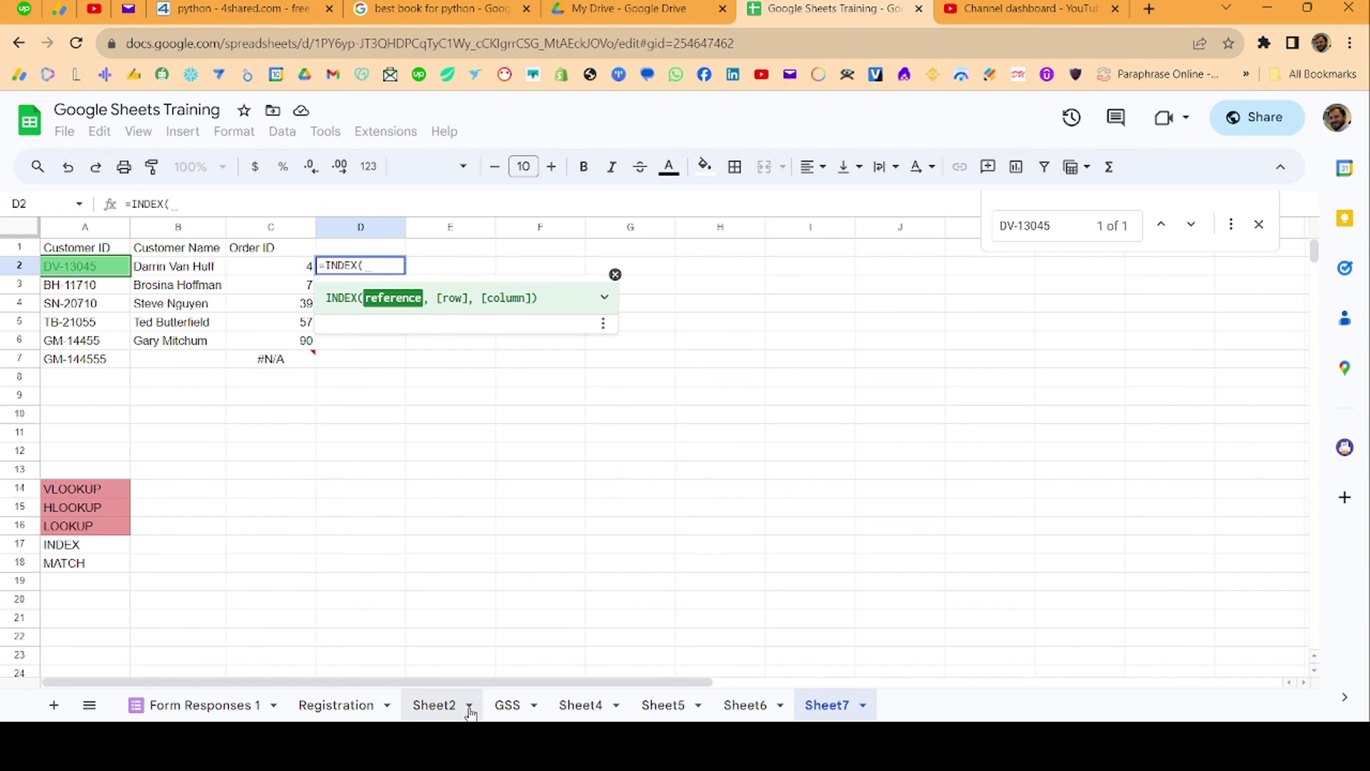
click(507, 705)
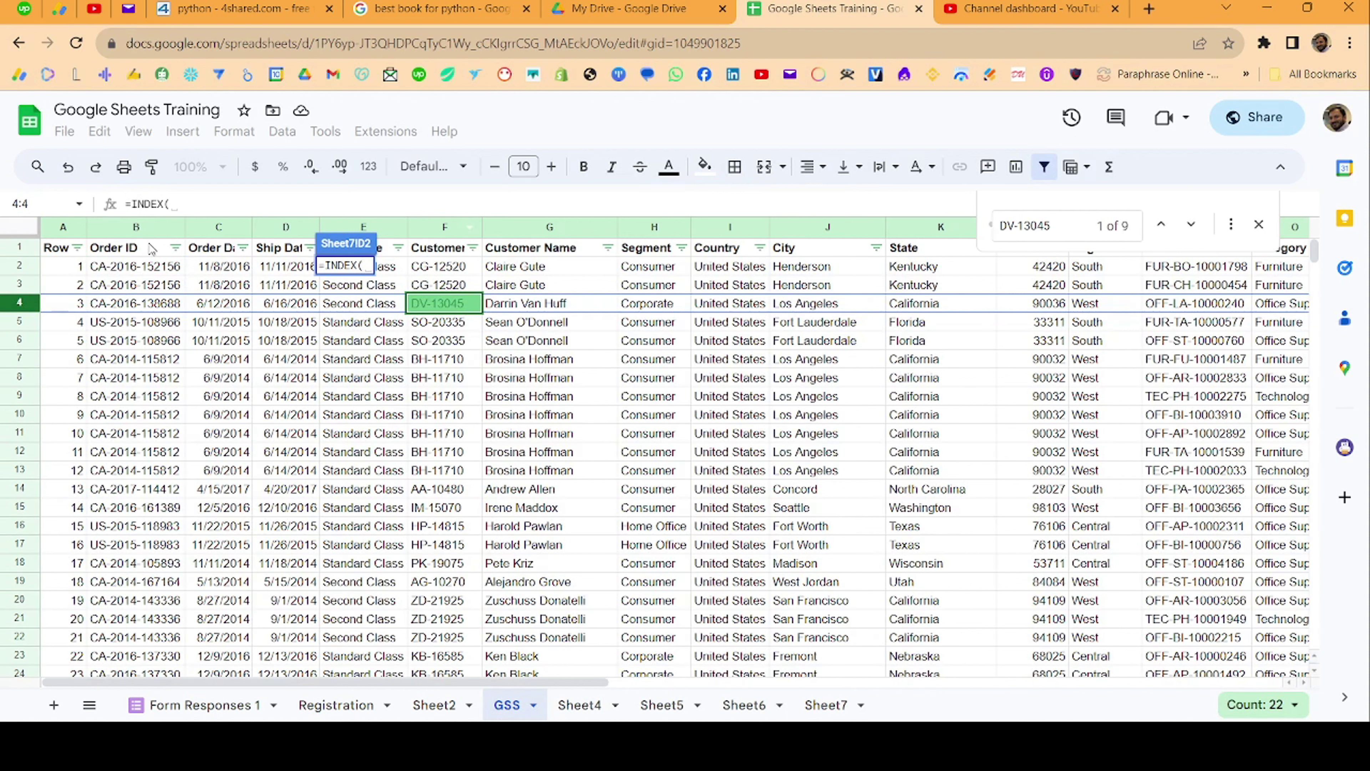
click(126, 229)
text(,4)
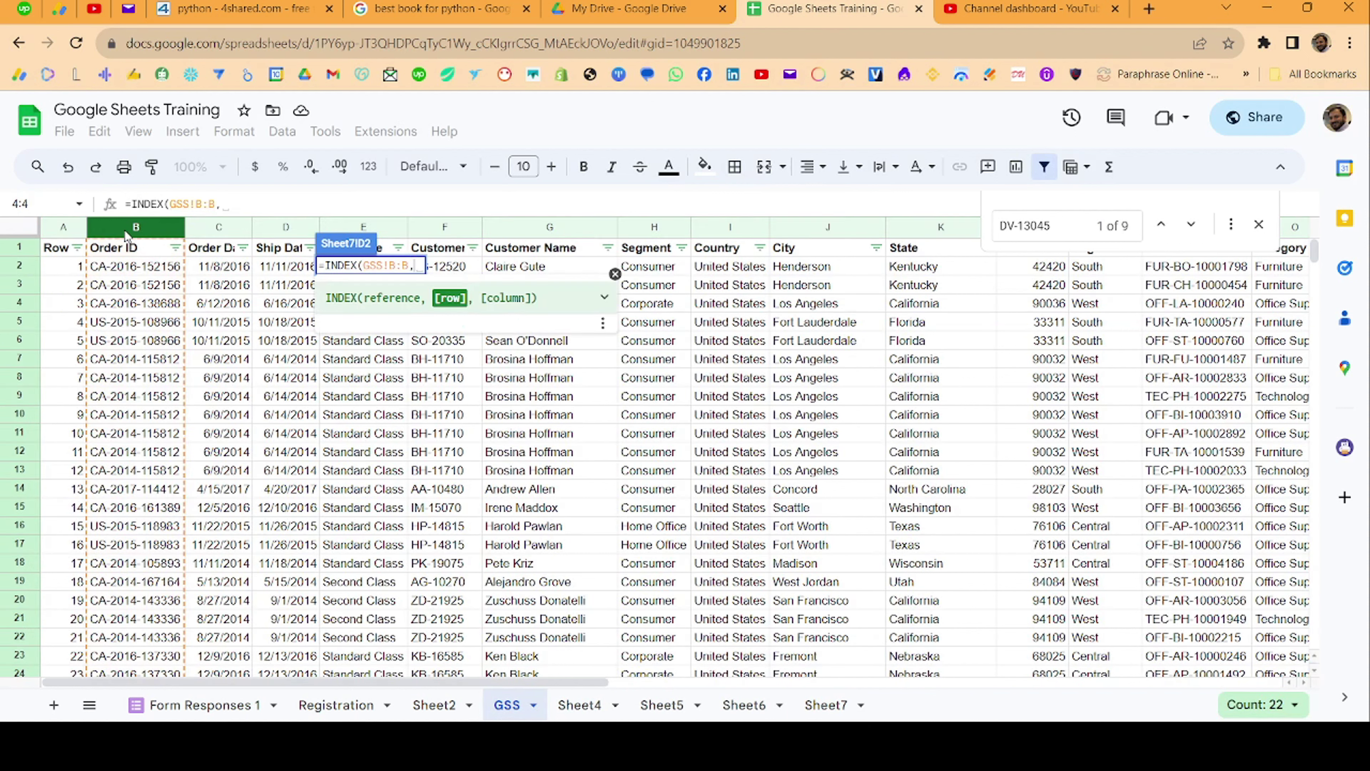
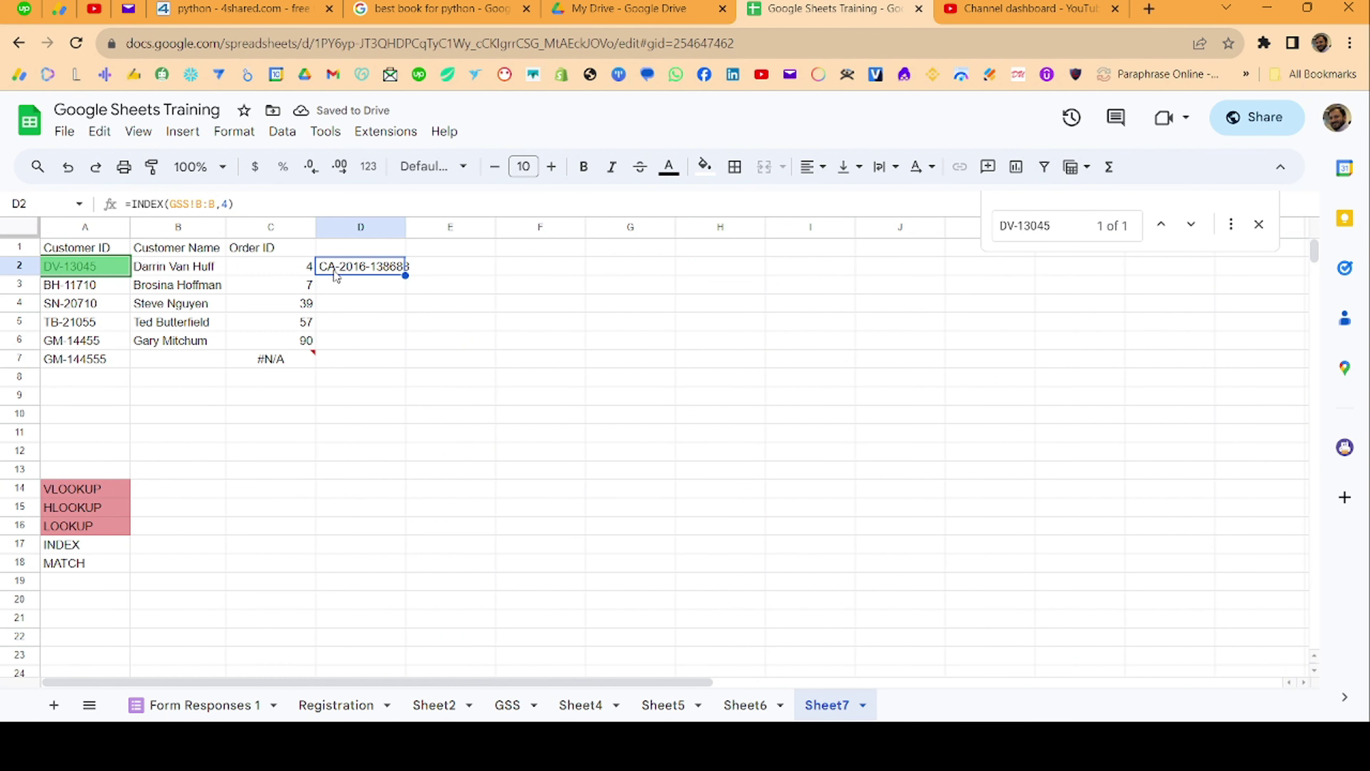
click(501, 705)
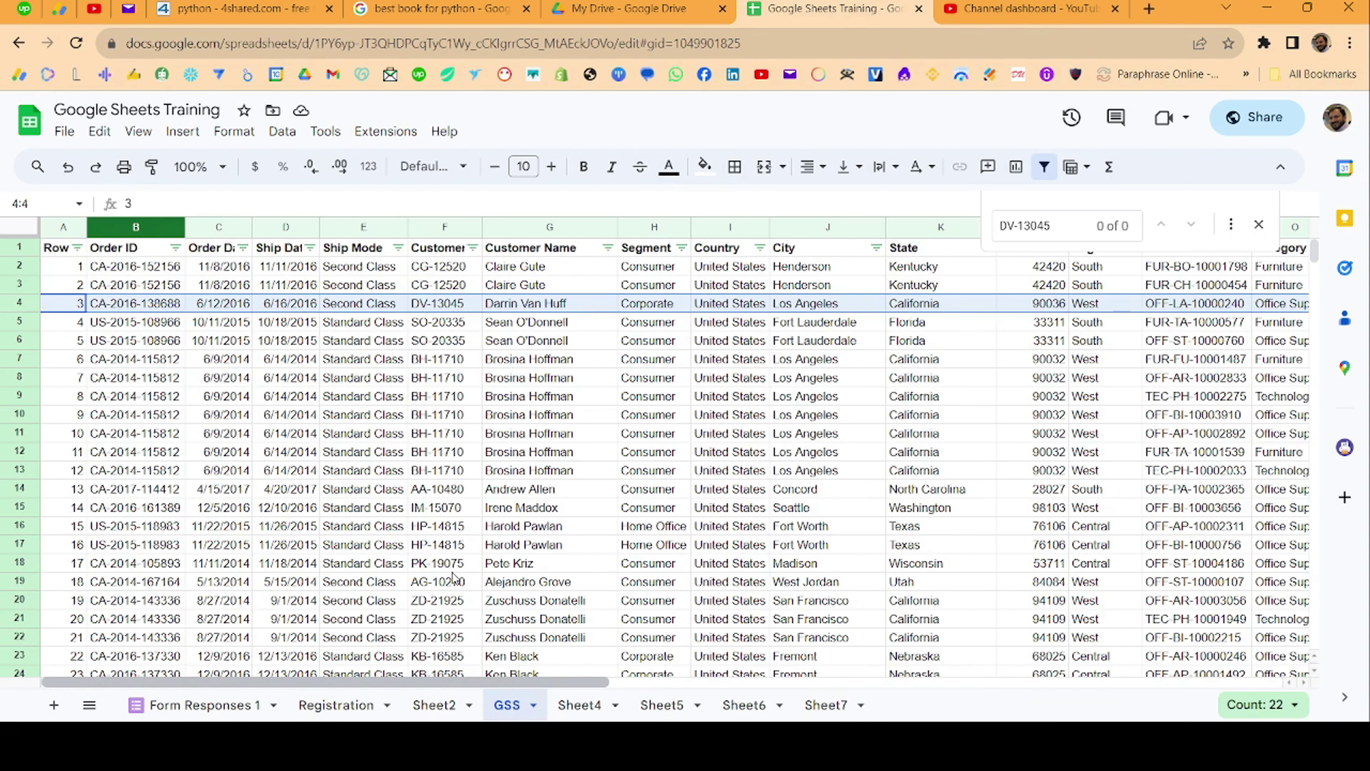
click(166, 304)
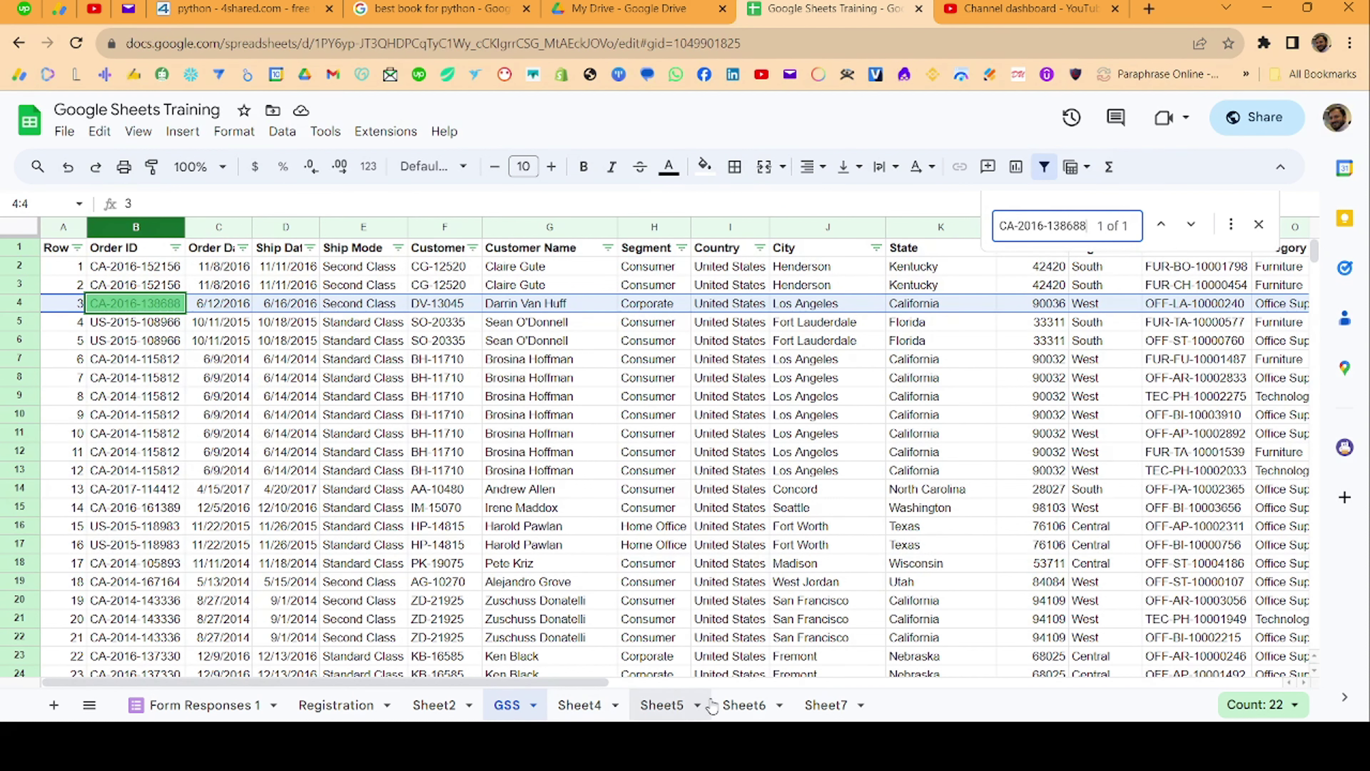
click(826, 704)
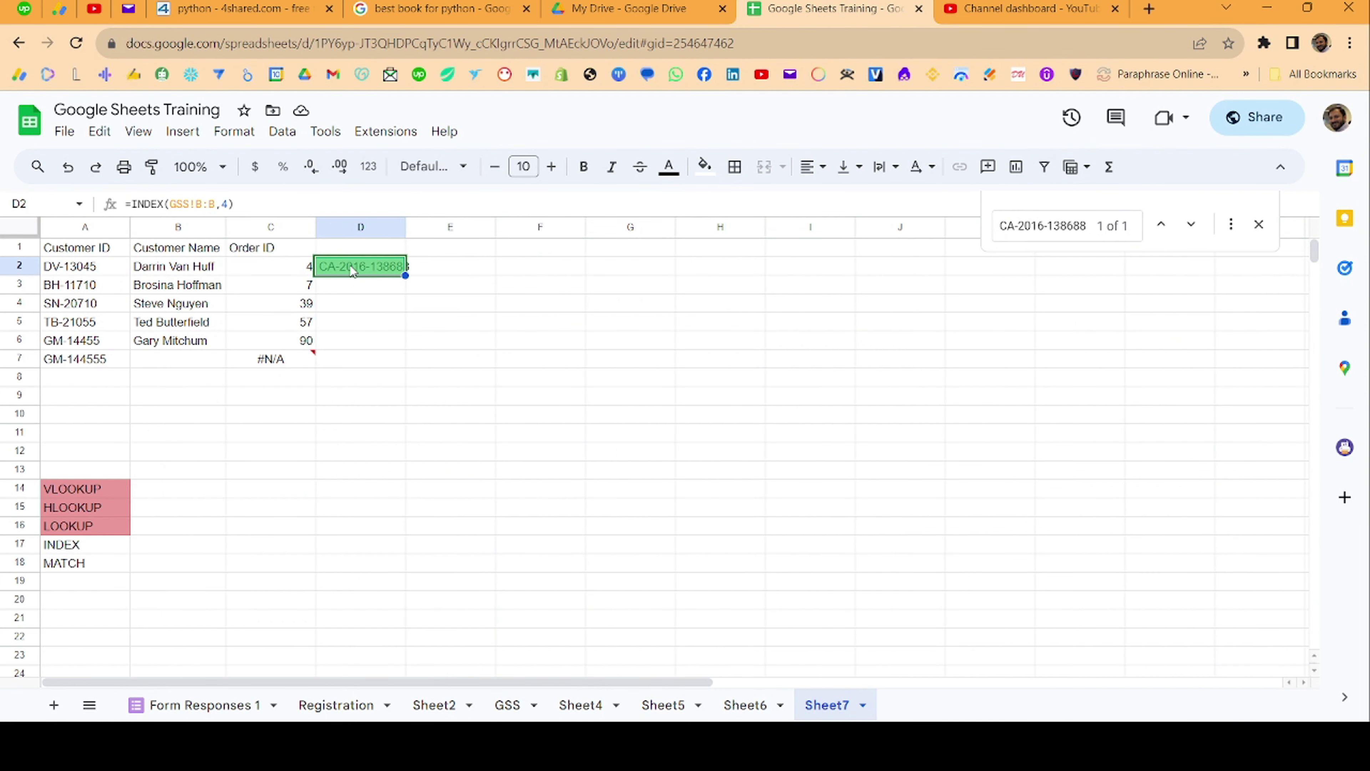
click(302, 275)
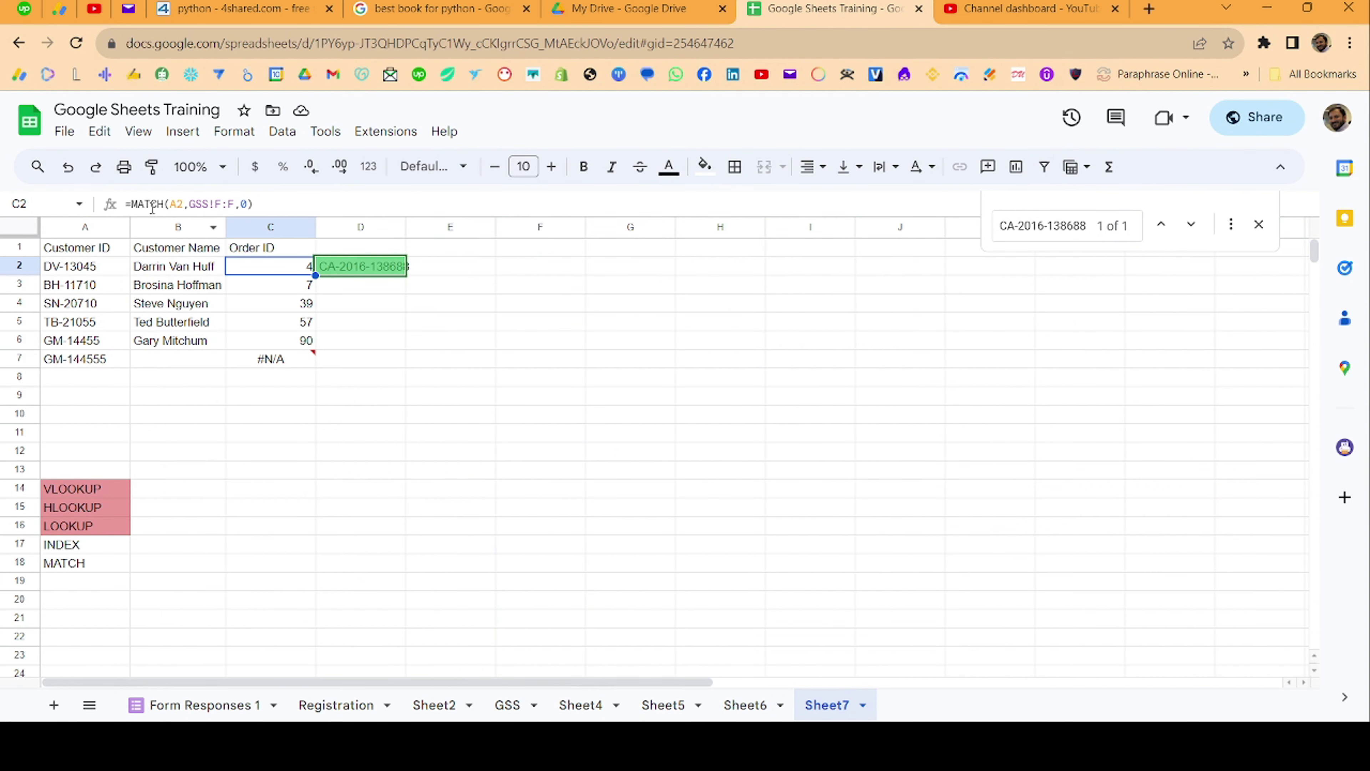
- Rewrite C2 as =INDEX(GSS!F:F,MATCH(A2,GSS!B:B,0)), which returns #N/A
click(137, 202)
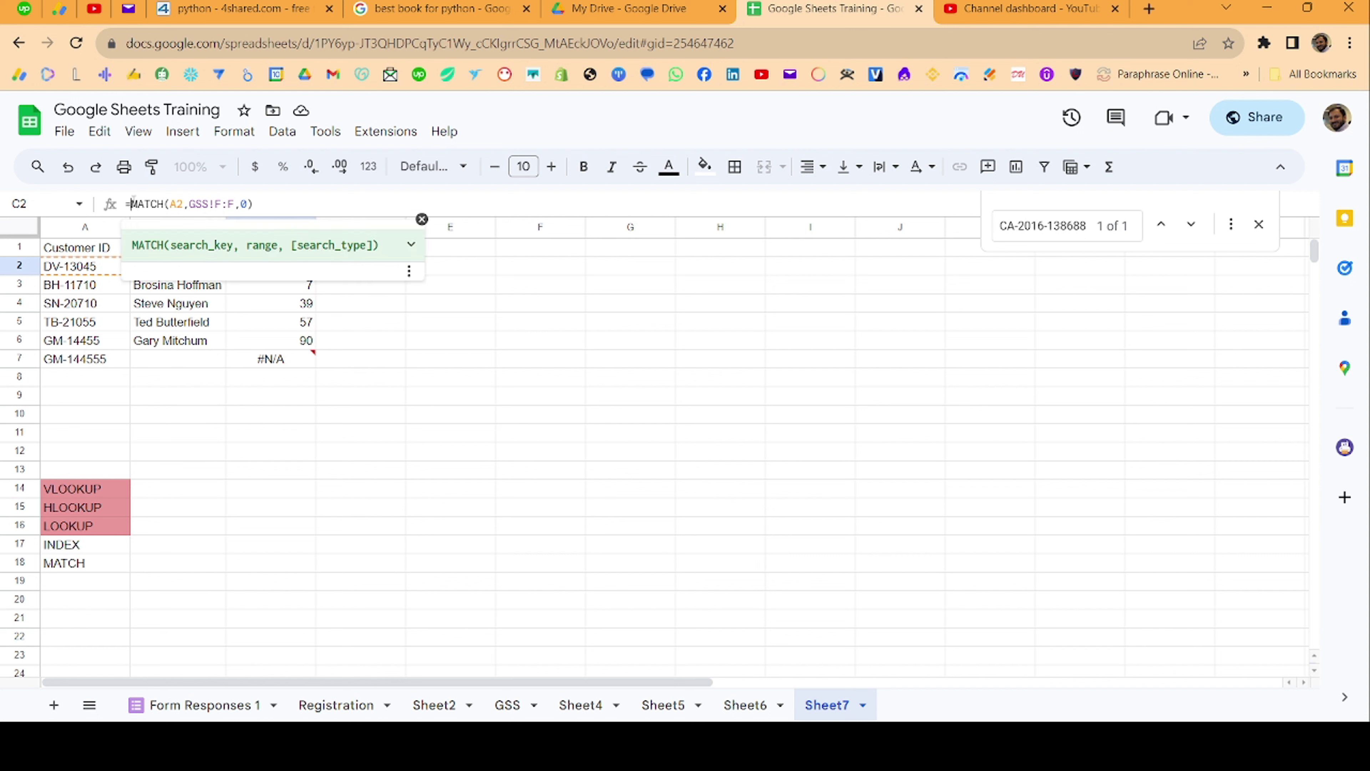
text(INDEX)
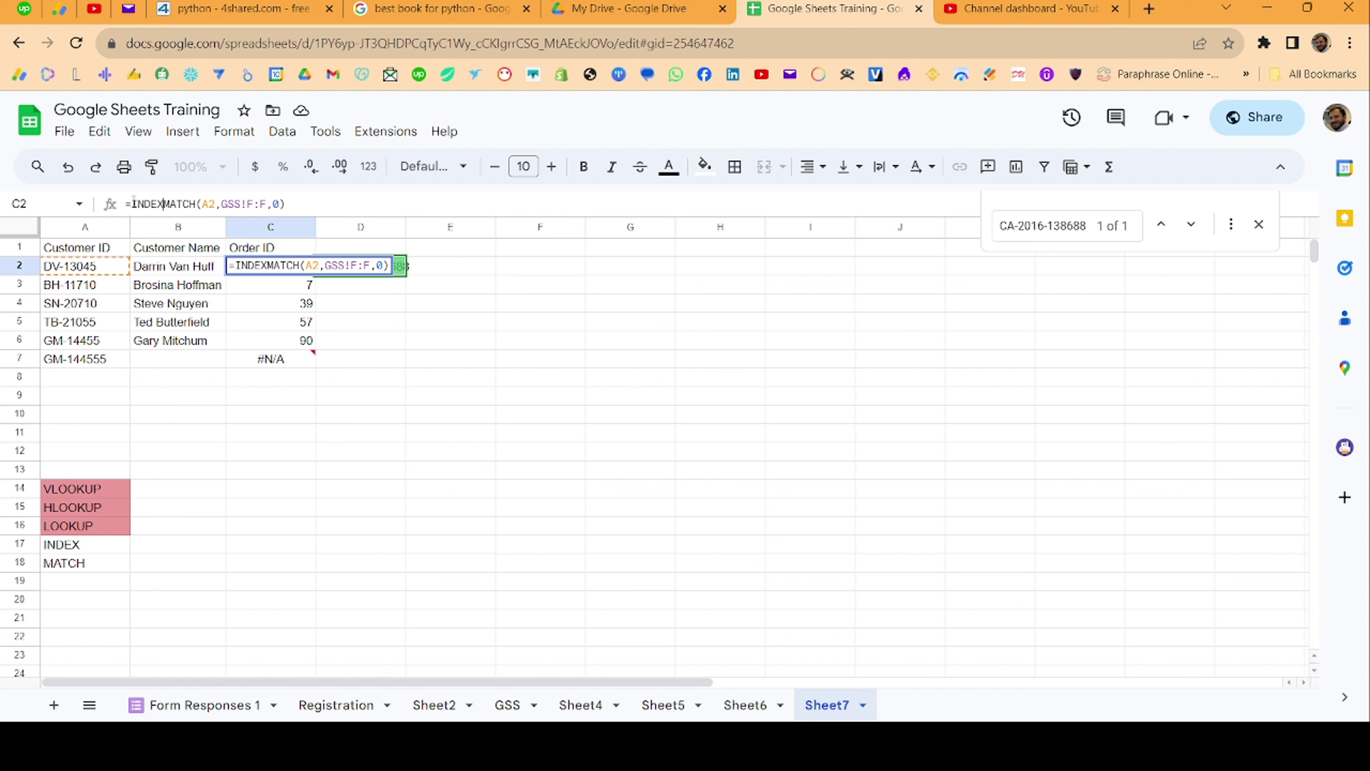
text(()
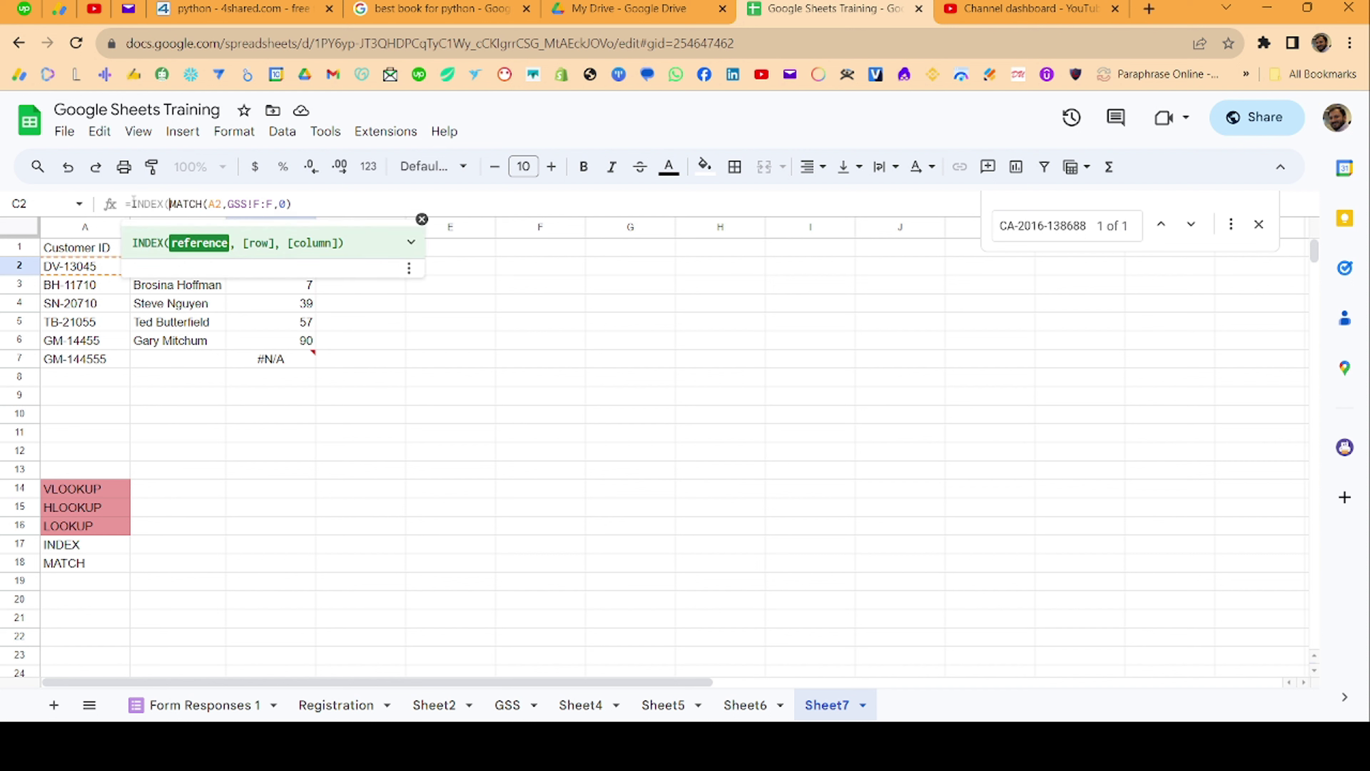
text(,)
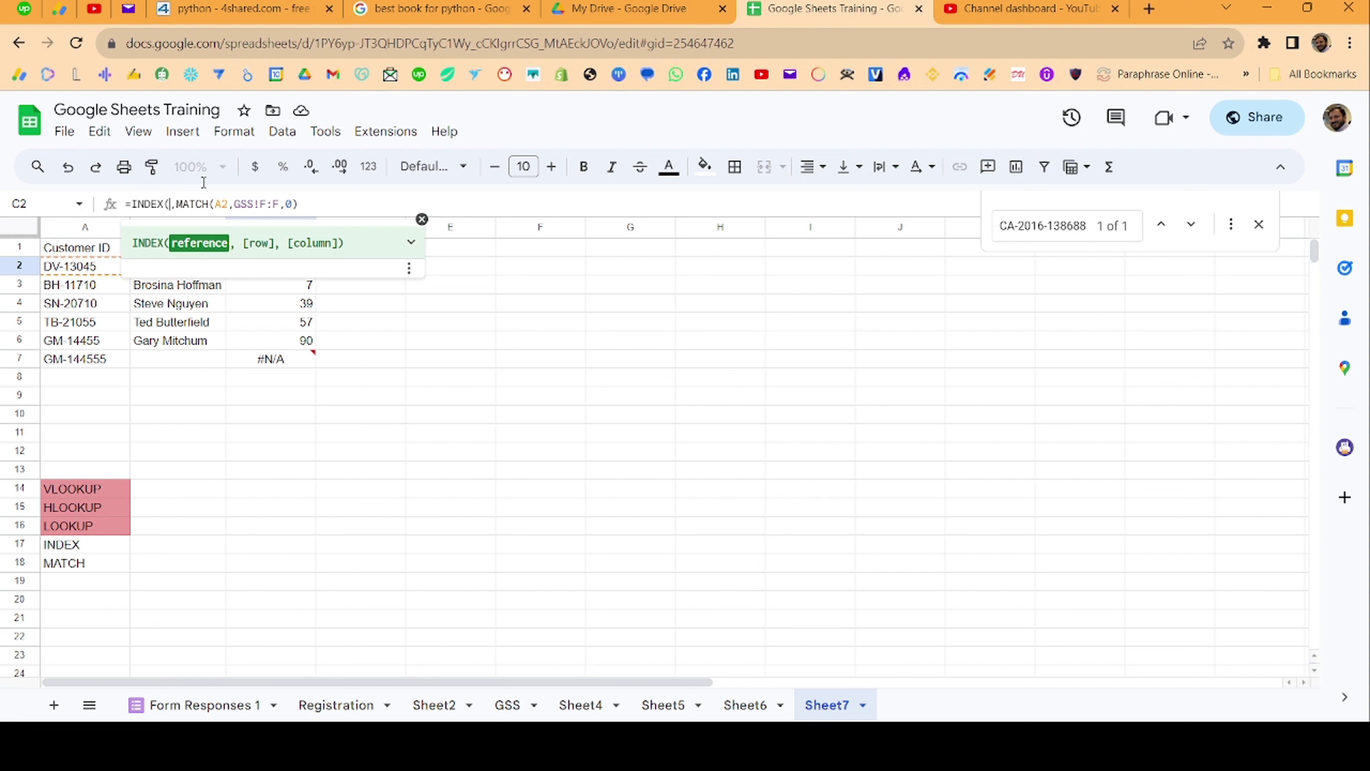
drag(235, 203, 279, 203)
key(ctrl+c)
click(172, 203)
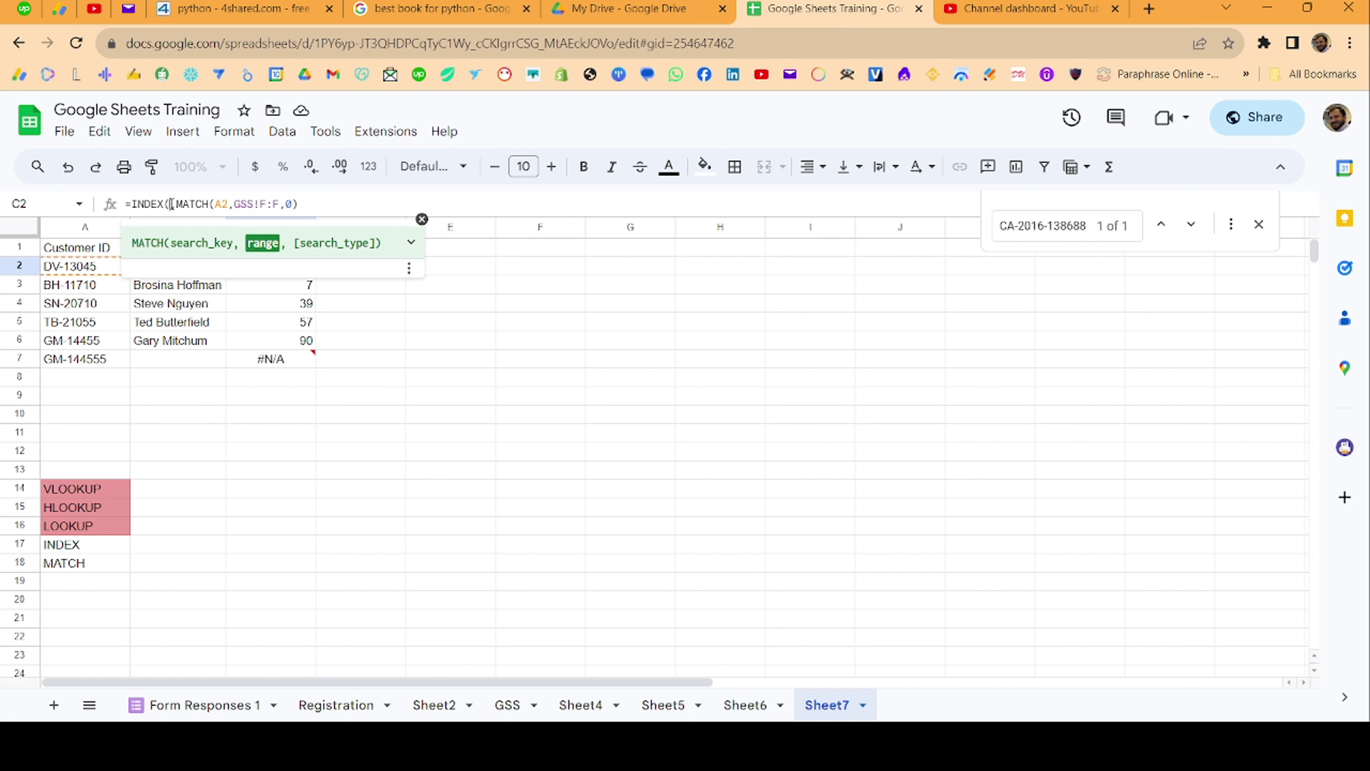
key(ctrl+v)
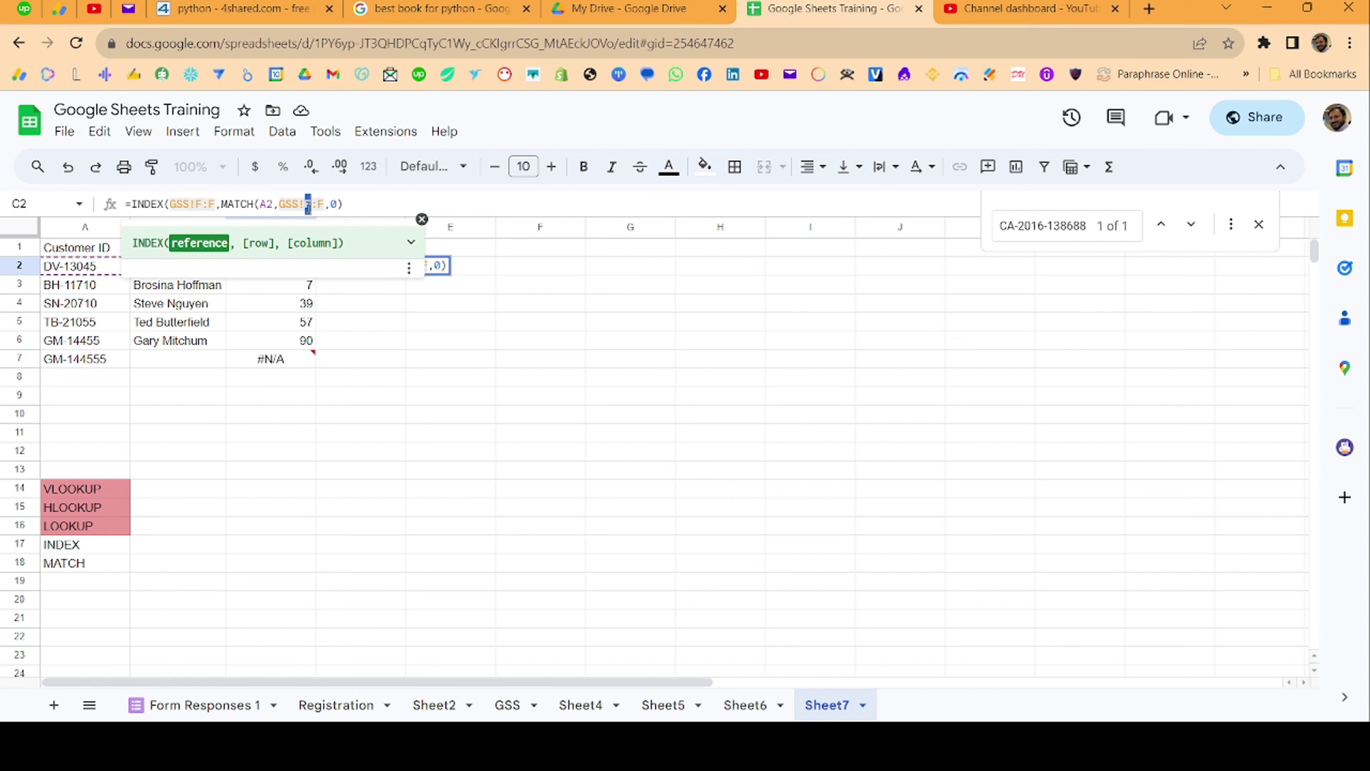
drag(305, 204, 323, 203)
text(b:b)
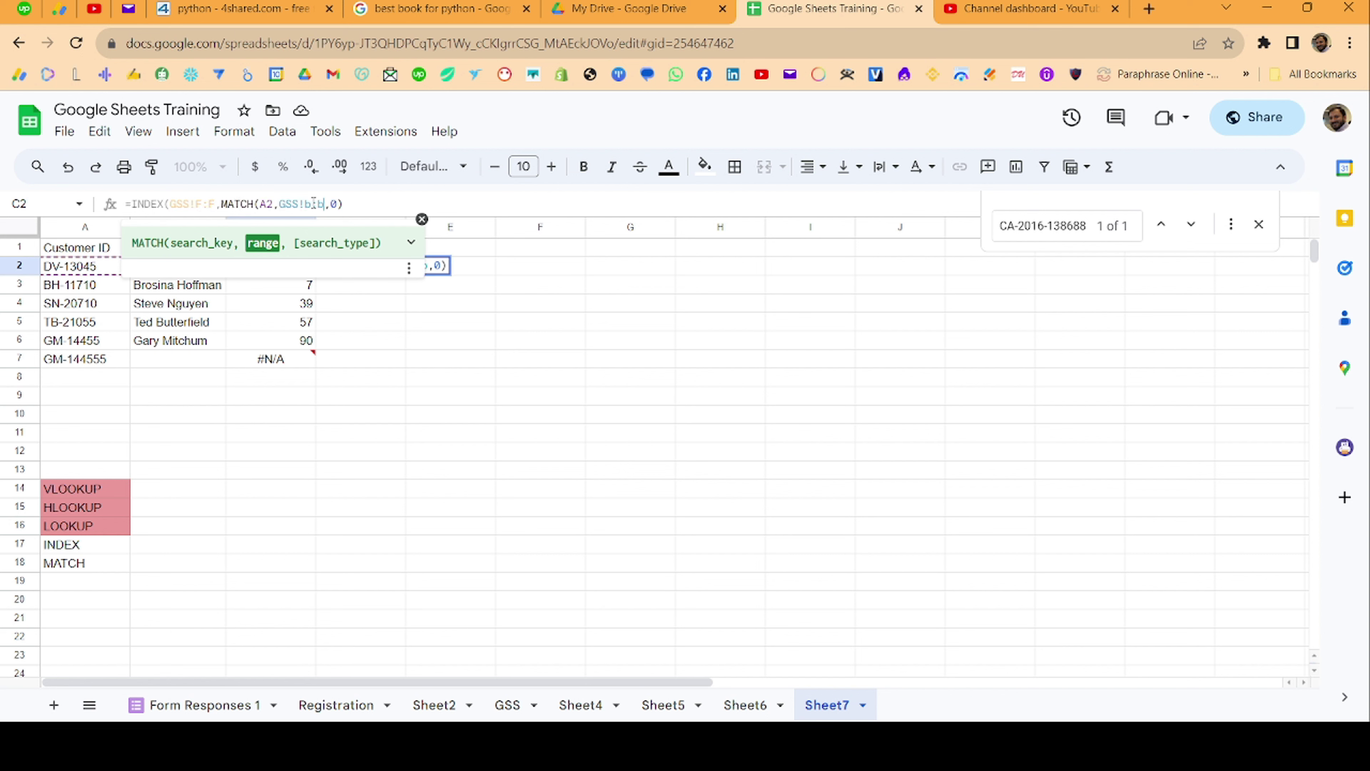
key(Return)
key(Up)
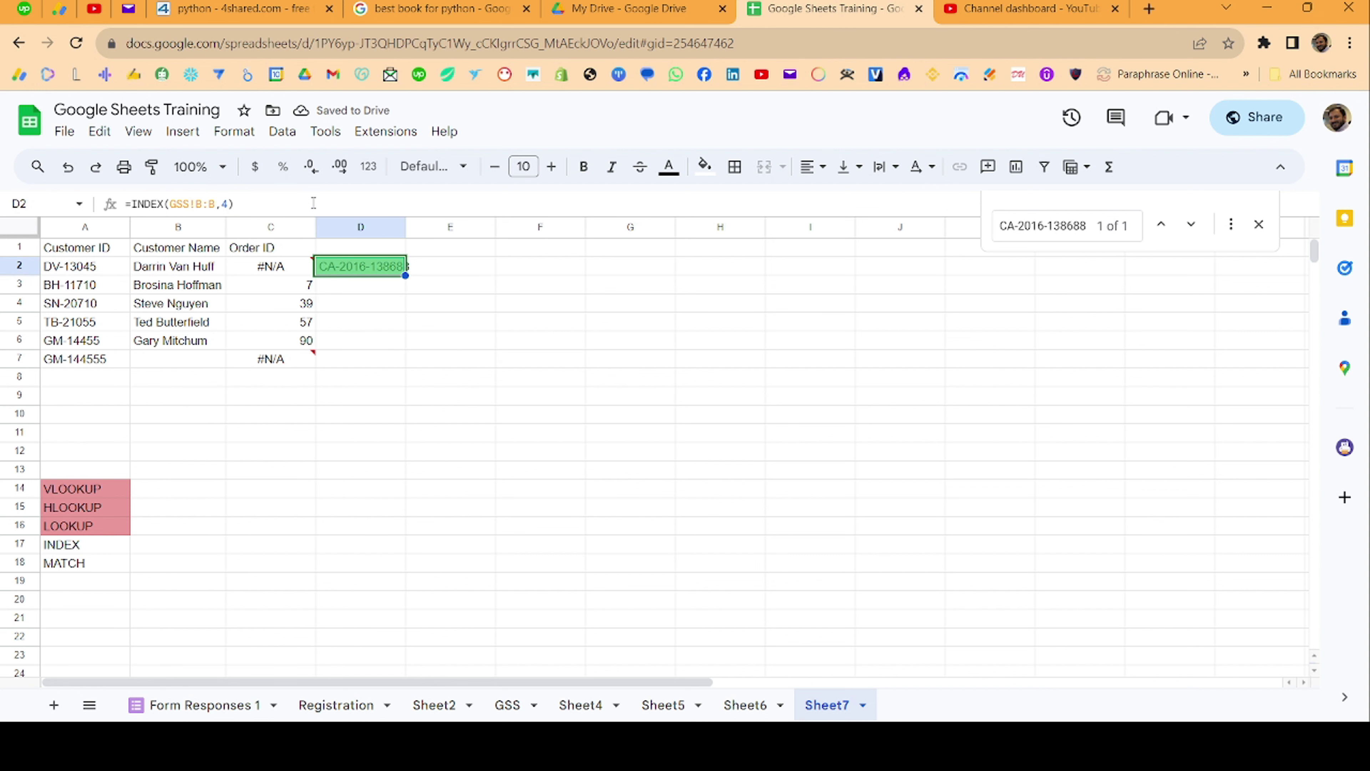
key(Left)
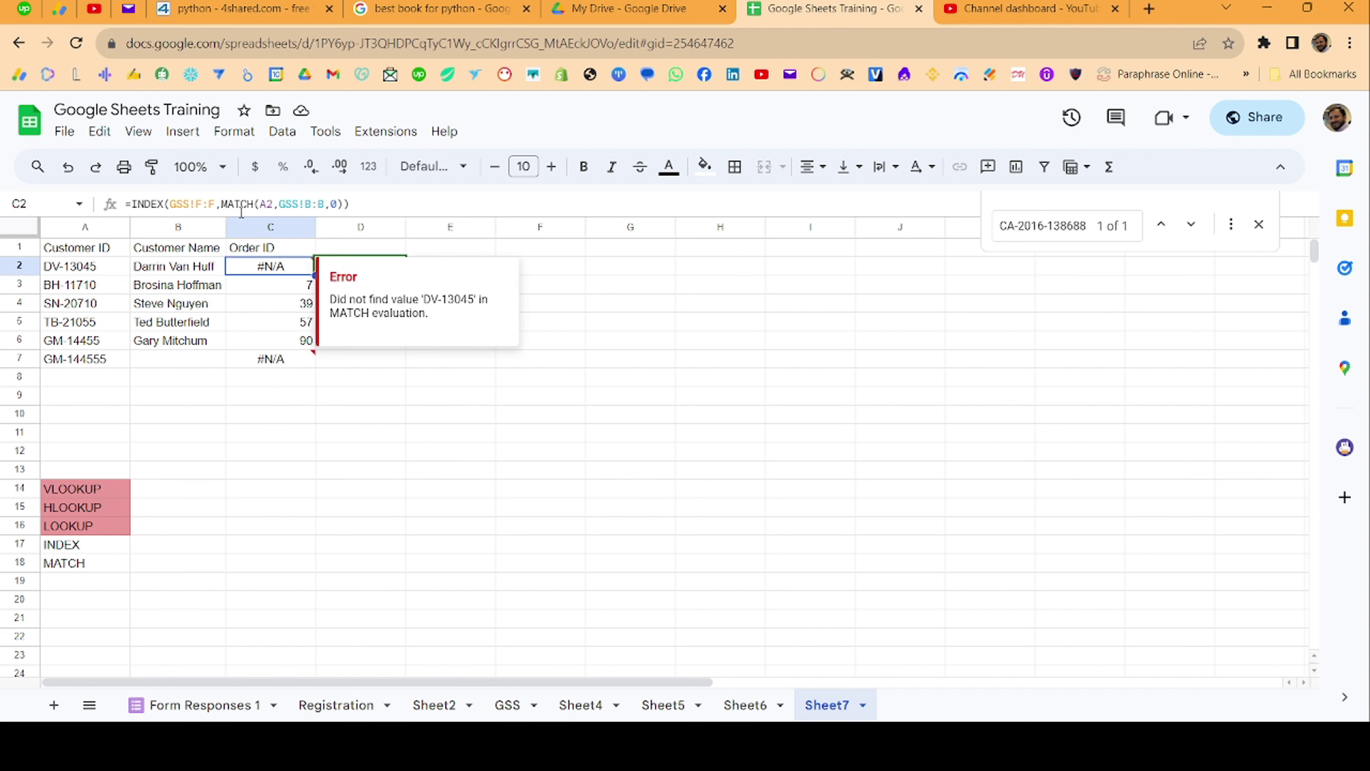
- Change MATCH's range in C2 to GSS!F:F and clear INDEX's F:F range for replacement
click(309, 204)
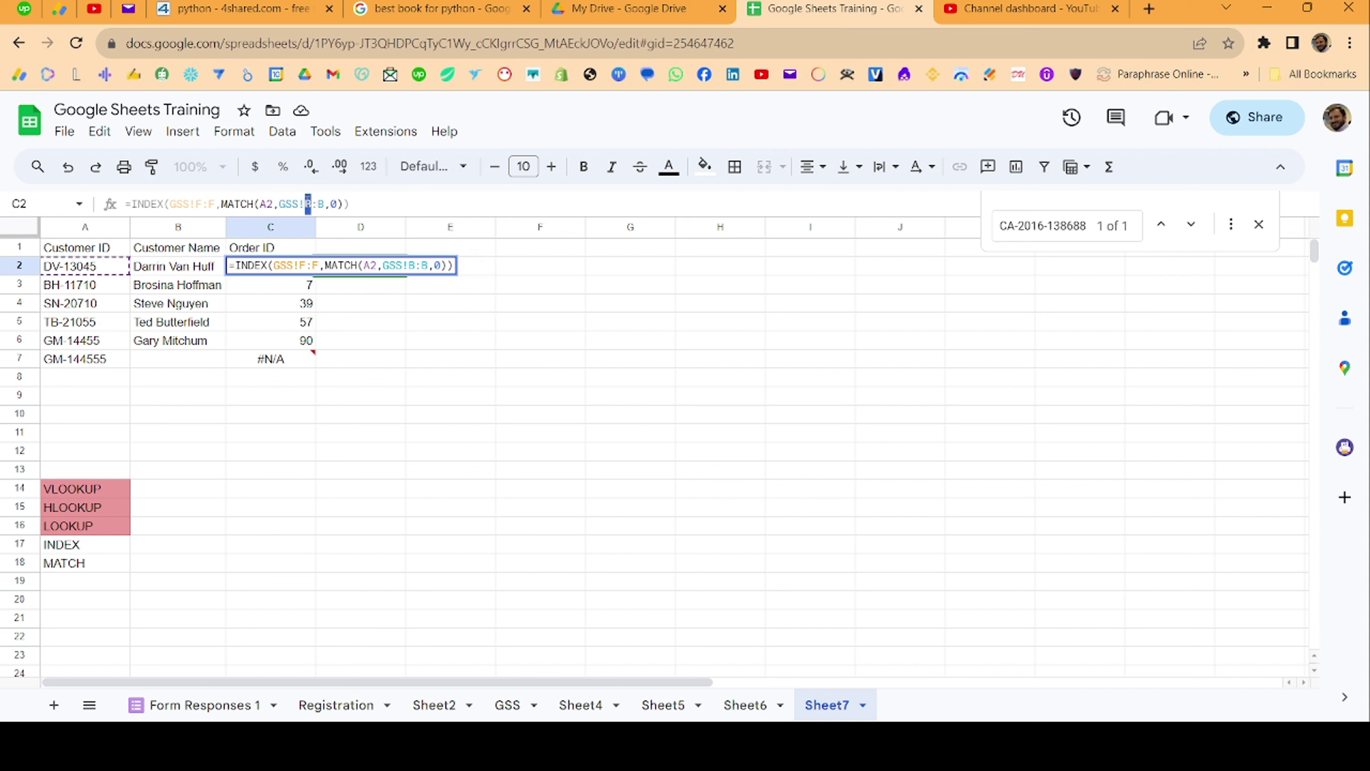
key(Return)
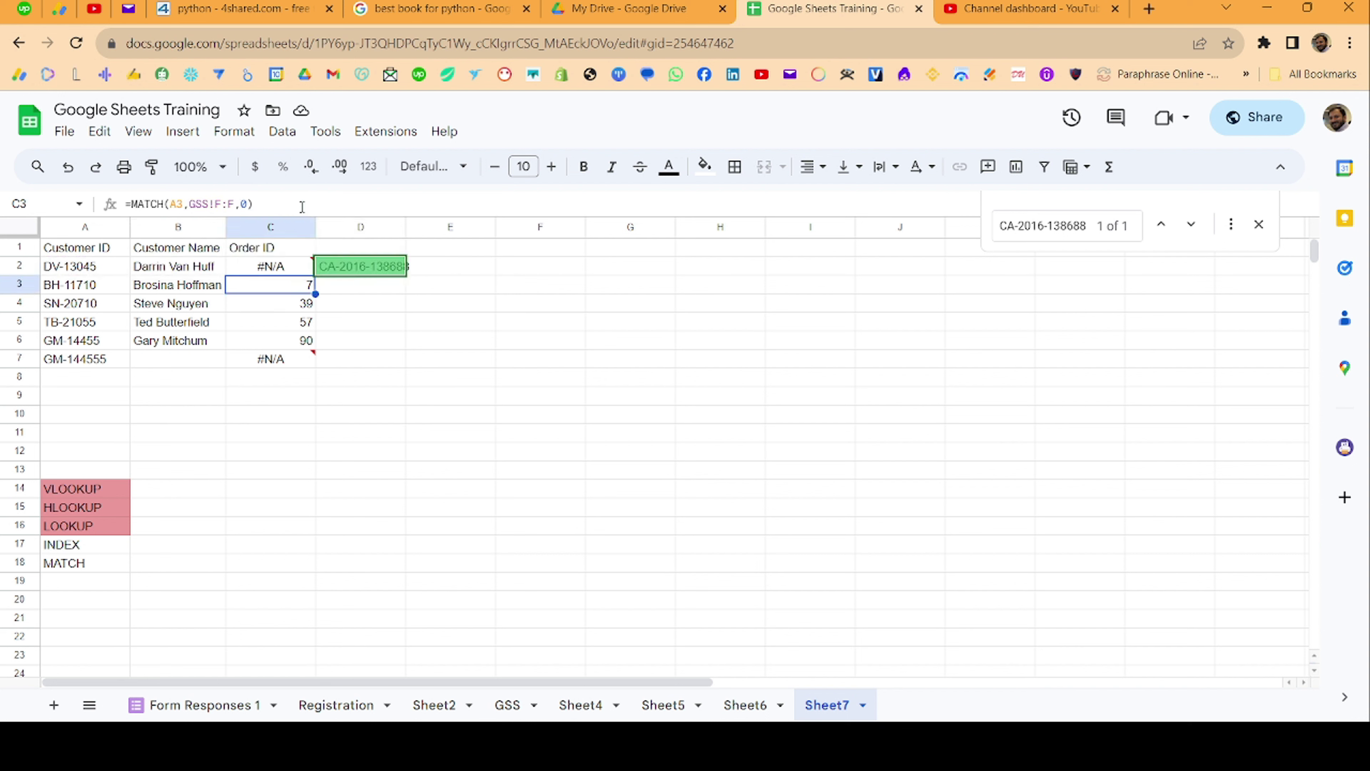
key(Up)
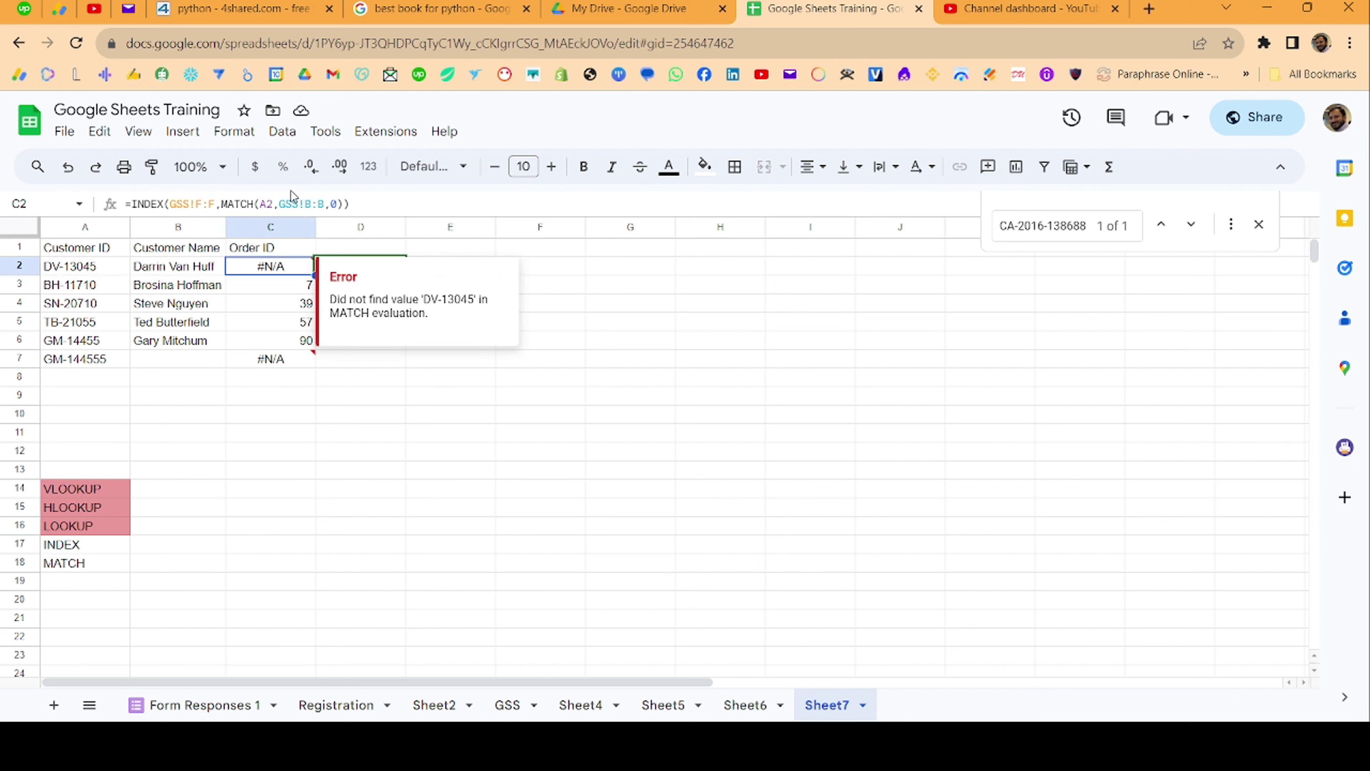
click(307, 207)
key(Delete)
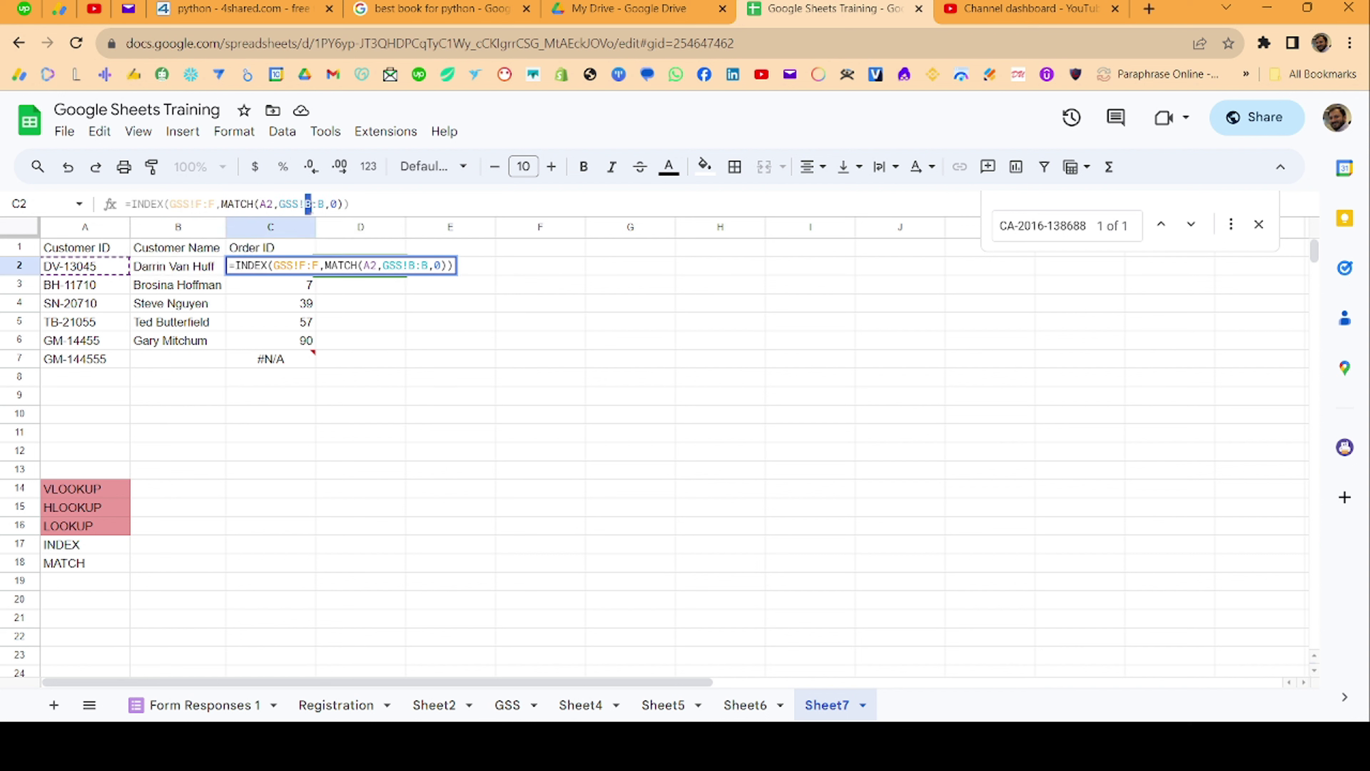
text(f)
click(323, 204)
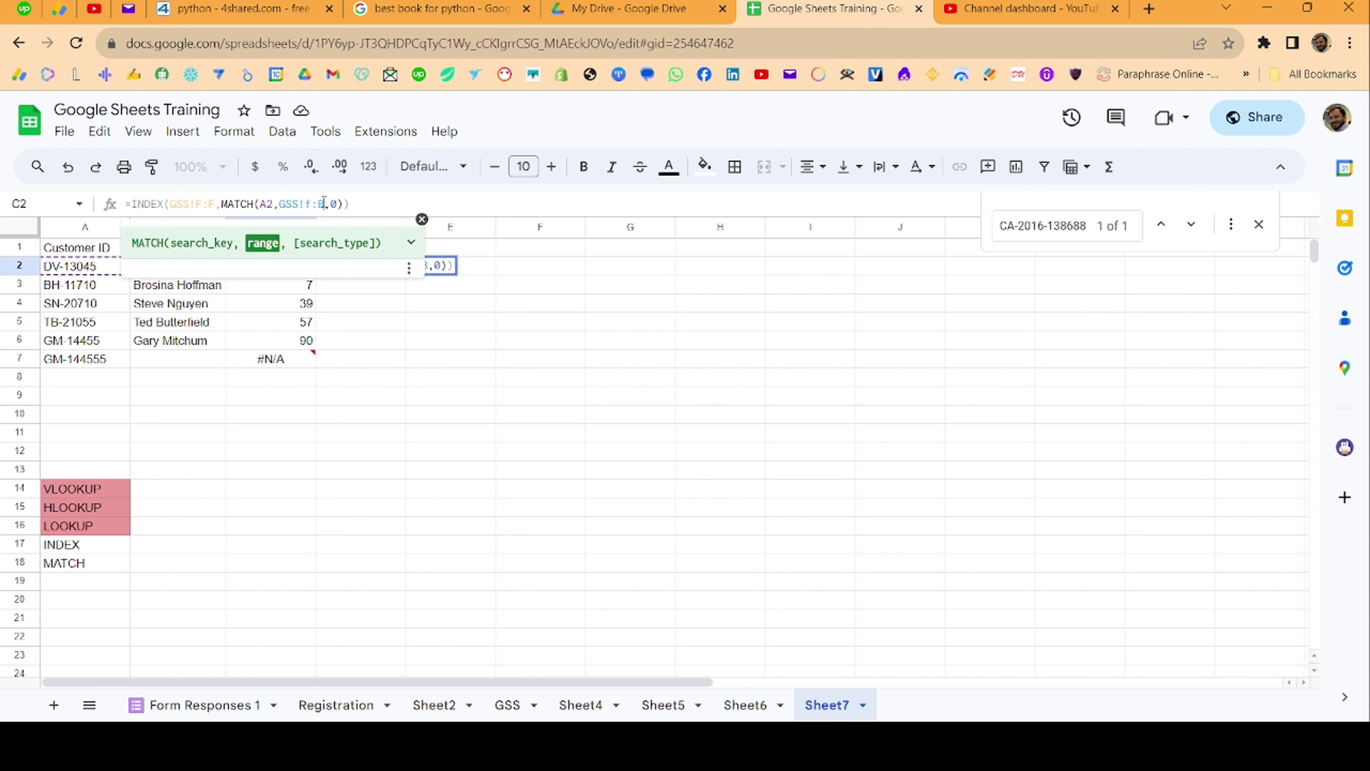
key(BackSpace)
text(f)
click(202, 204)
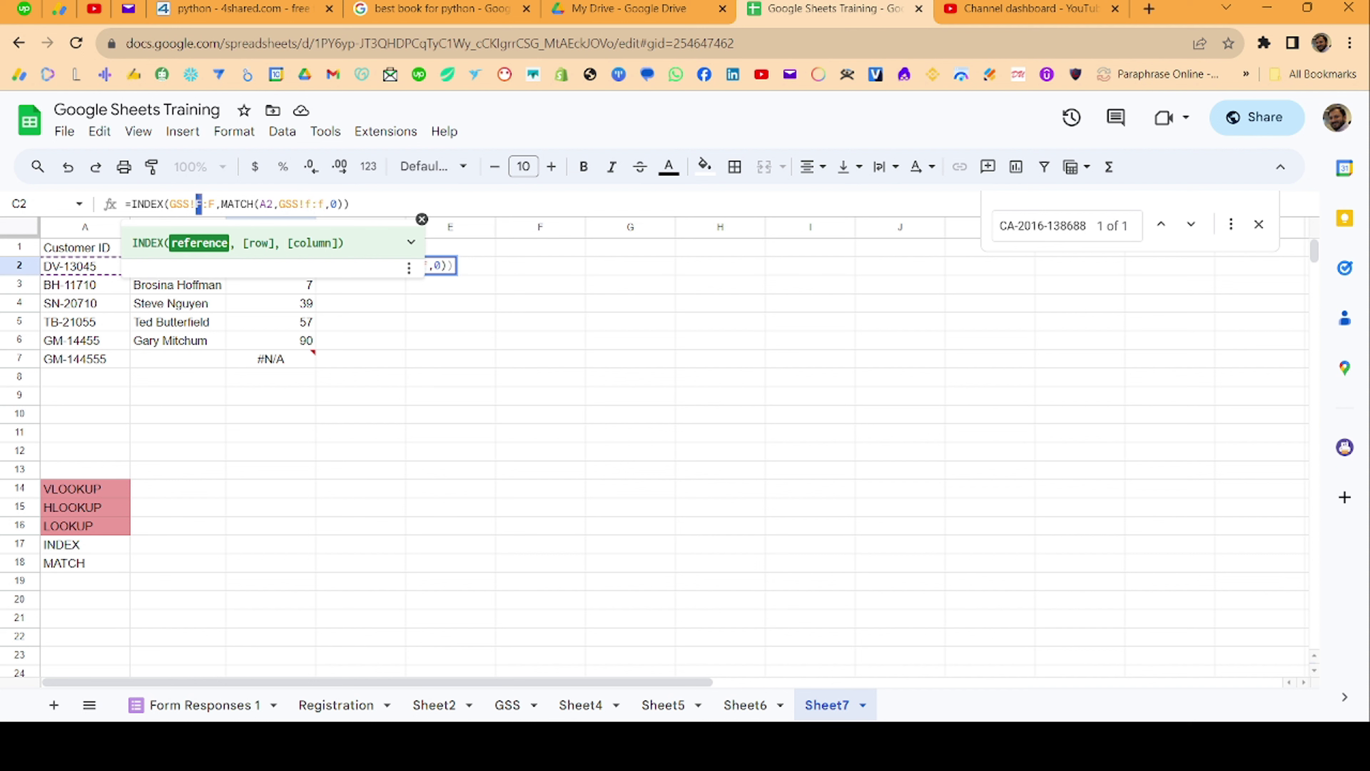
key(BackSpace)
- Set INDEX's range to GSS!B:B and fill the formula down C2 through C6
text(bb)
key(Return)
text(=INDEX(GSS!B:B,MATCH(A3,GSS!F:F,0)))
key(Down)
key(ctrl+v)
key(Down)
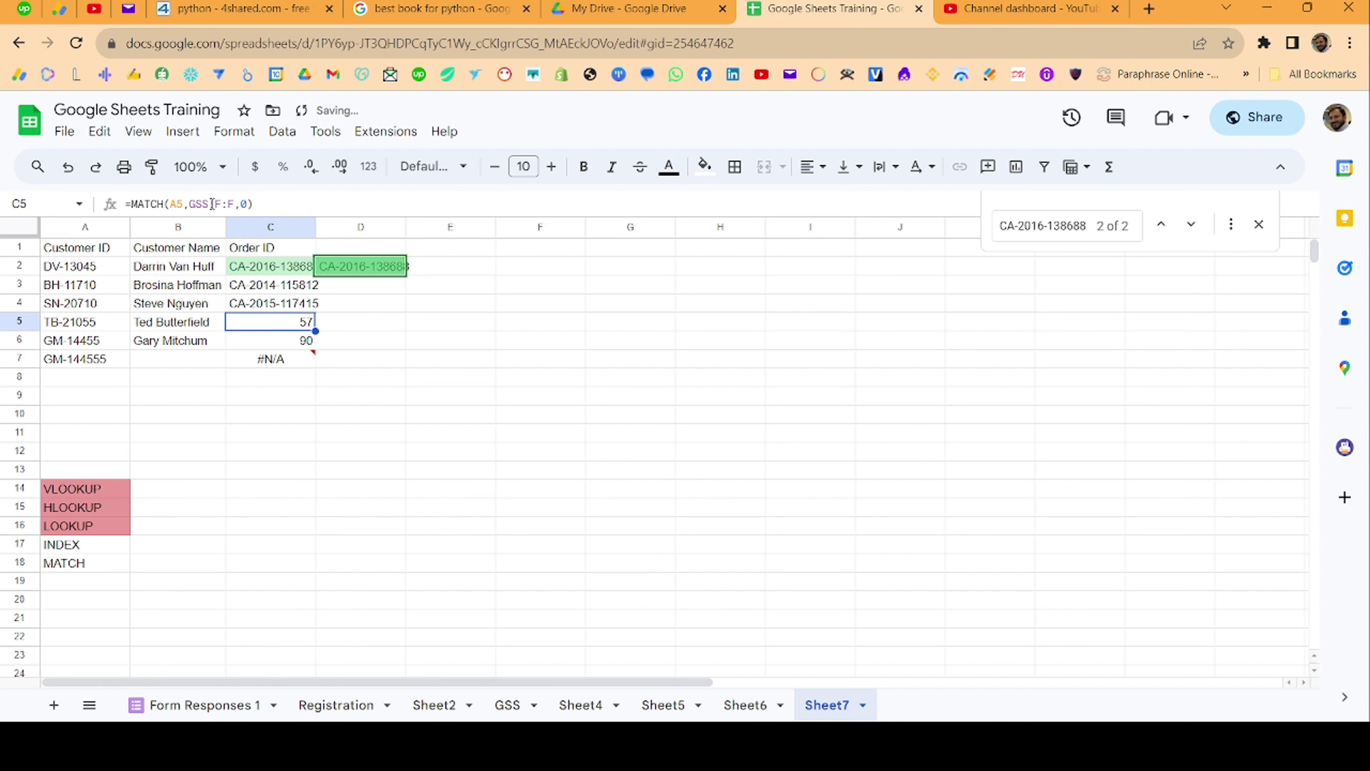
key(ctrl+v)
key(Down)
key(ctrl+v)
key(Down)
key(Up)
key(Up)
key(Up)
key(Up)
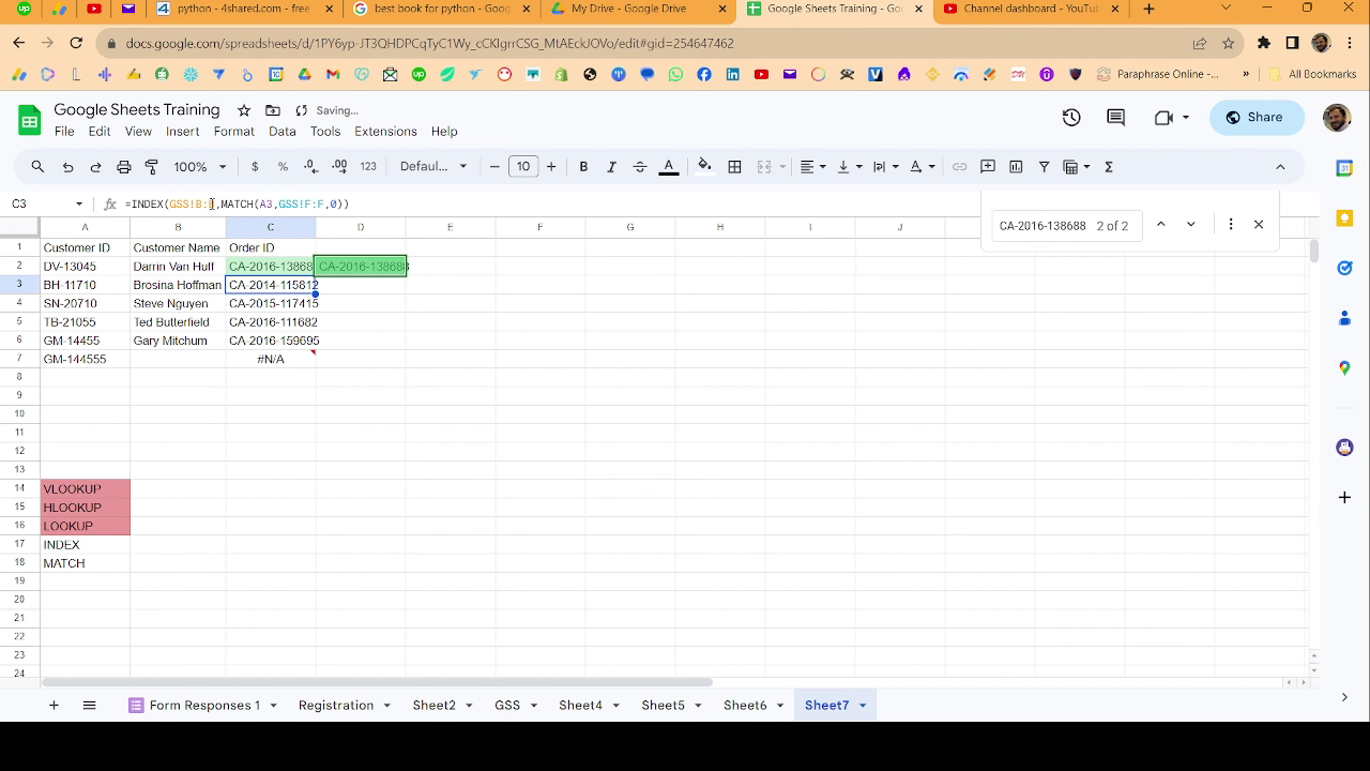
key(Up)
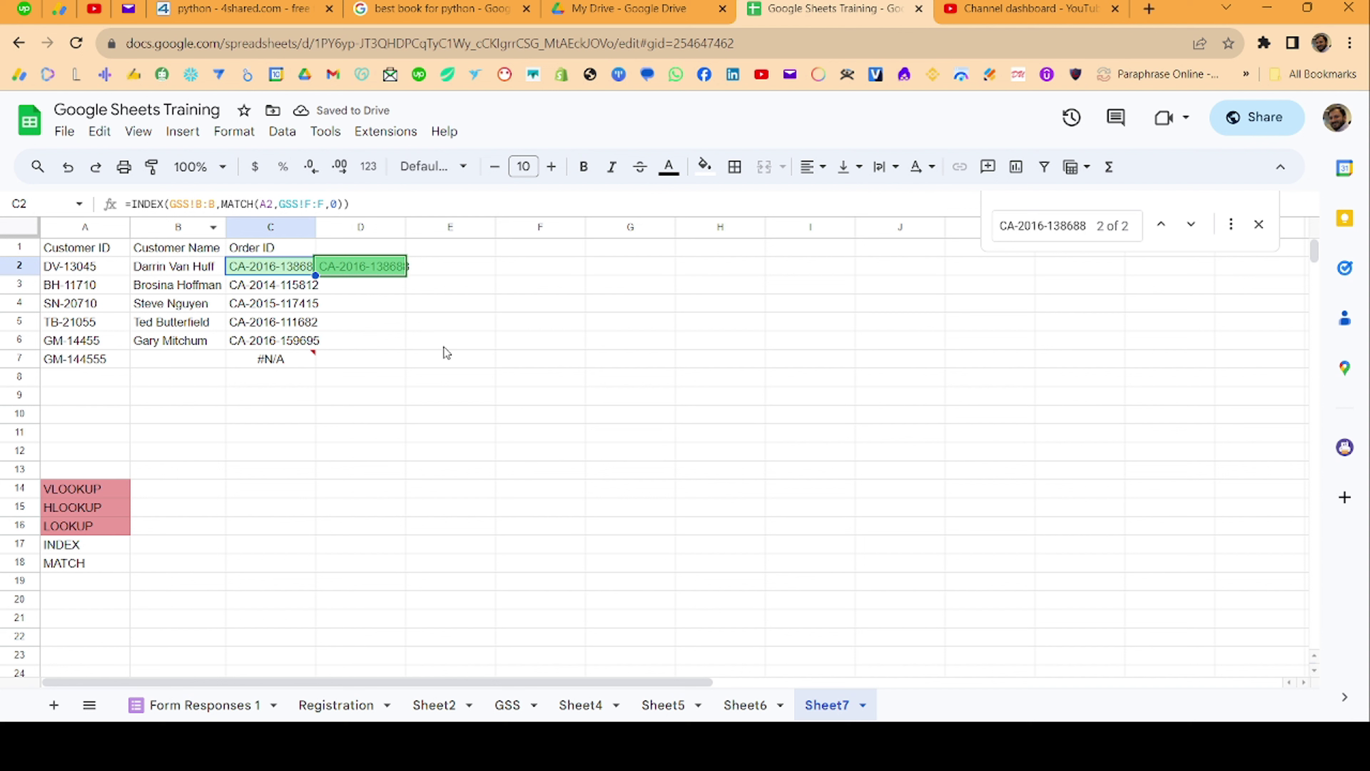
- Close the Find bar and select an empty cell below the table
click(444, 346)
click(452, 289)
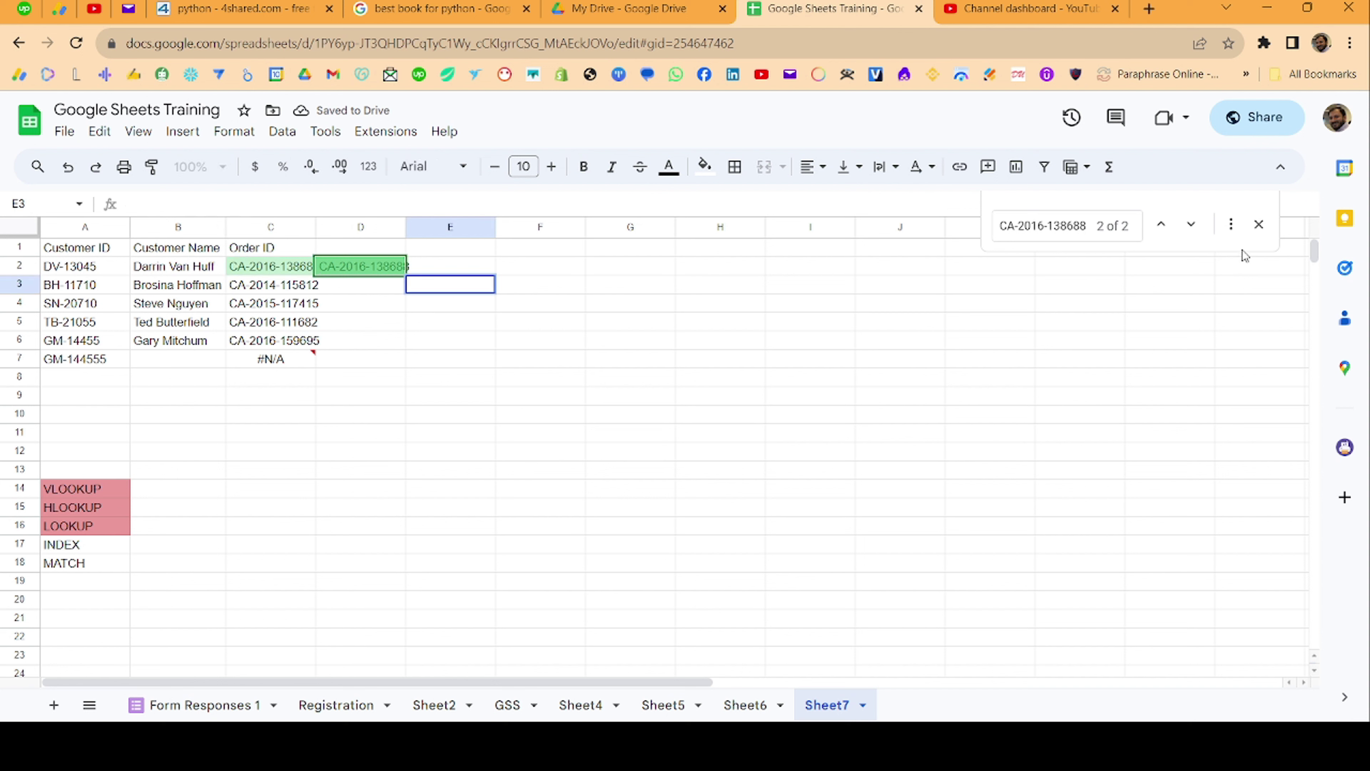
click(1258, 224)
click(438, 398)
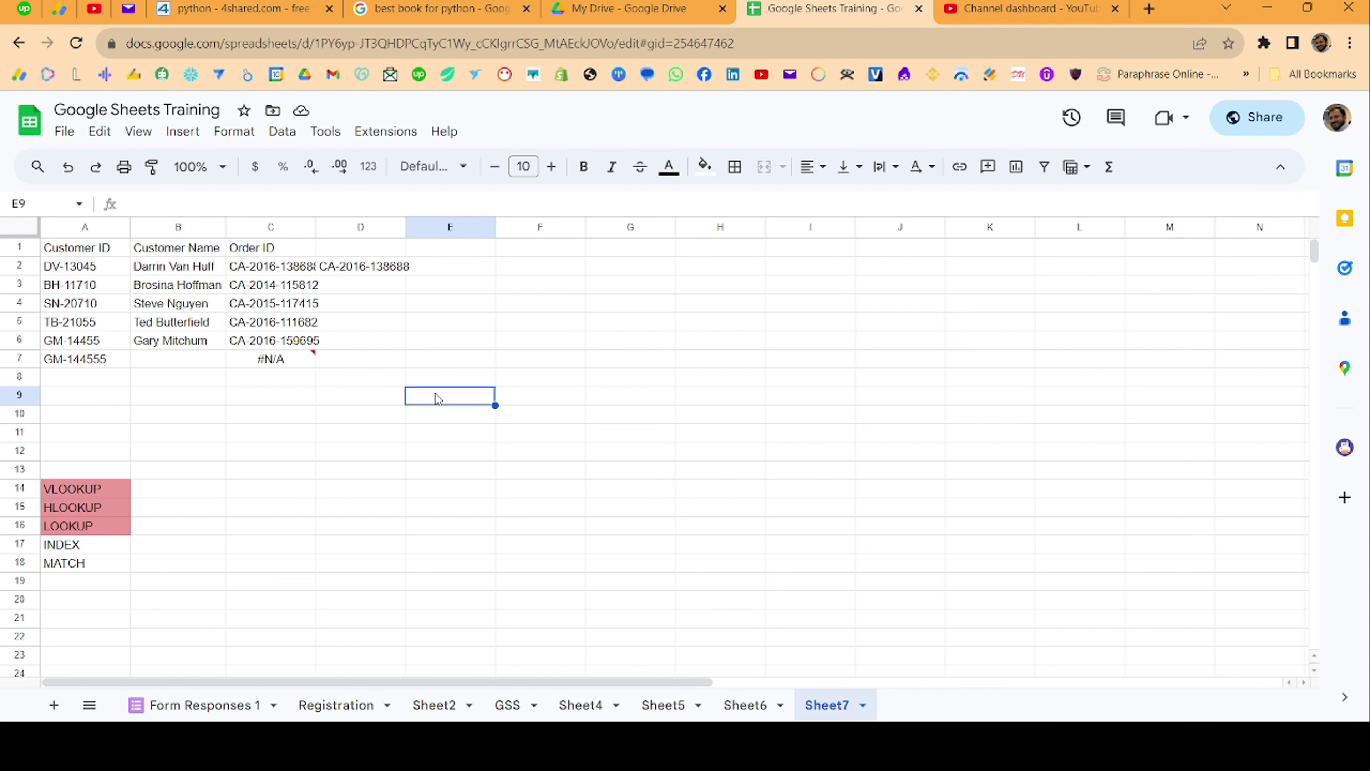